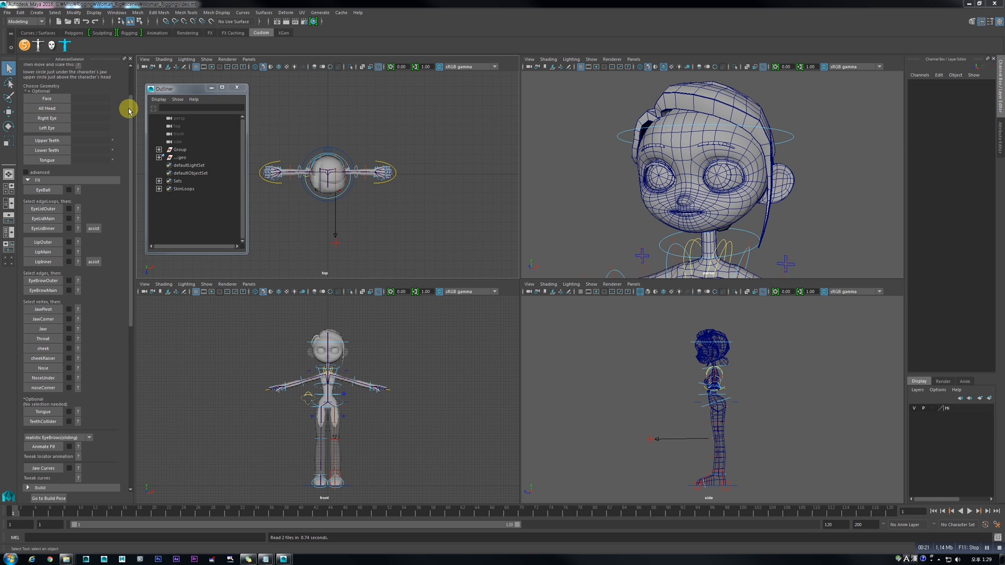
# Step: Create the Face FitSkeleton node and frame the character's head in the side view
pyautogui.moveTo(132, 110); pyautogui.dragTo(135, 81)
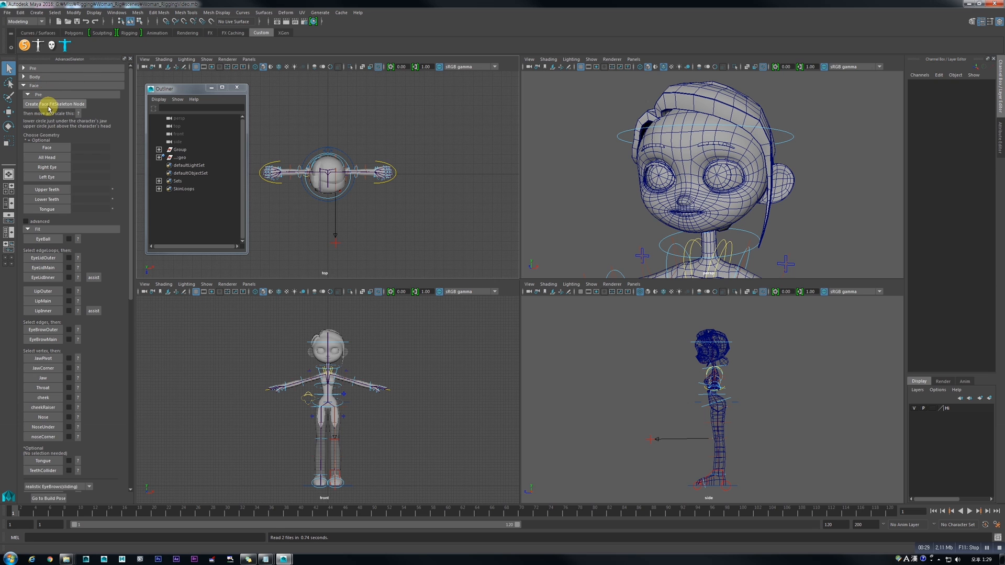
pyautogui.click(68, 107)
pyautogui.scroll(4, 682, 327)
pyautogui.keyDown('alt'); pyautogui.moveTo(683, 325); pyautogui.dragTo(695, 389, button='middle'); pyautogui.keyUp('alt')
pyautogui.scroll(2, 696, 382)
pyautogui.scroll(4, 696, 381)
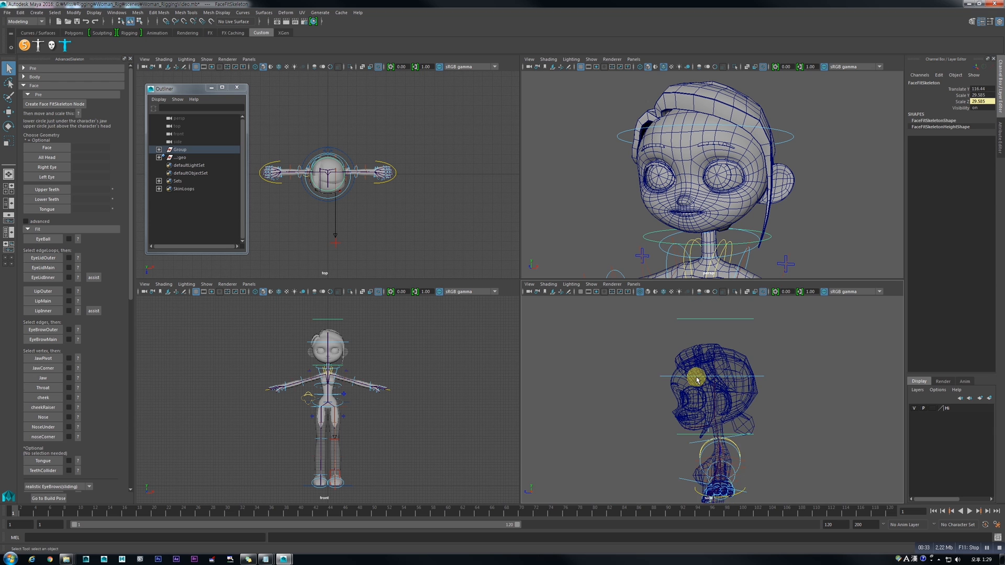
# Step: Scale the face fit skeleton down to about 20.79 so its upper circle sits near the top of the head
pyautogui.scroll(-3, 706, 239)
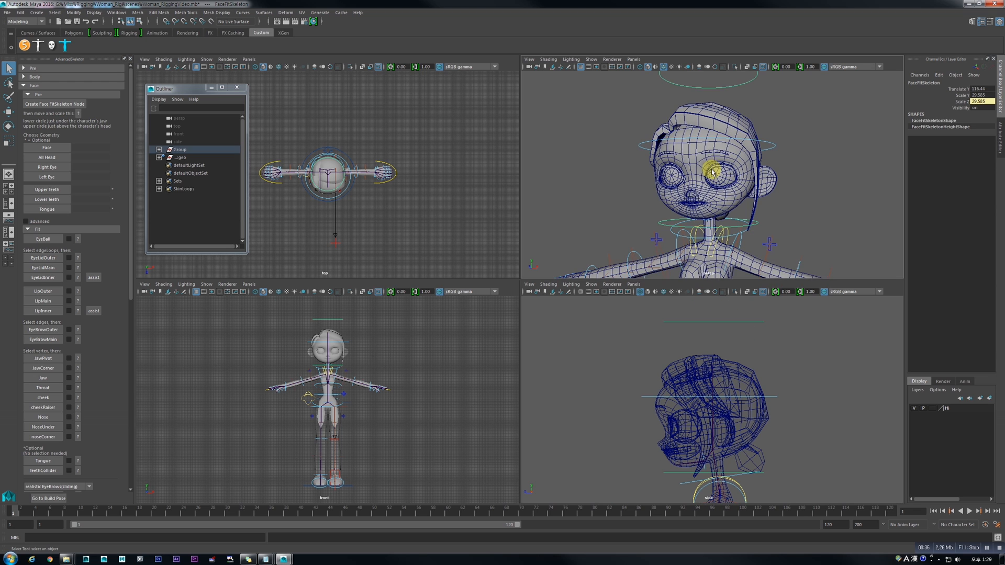
pyautogui.click(749, 136)
pyautogui.click(739, 104)
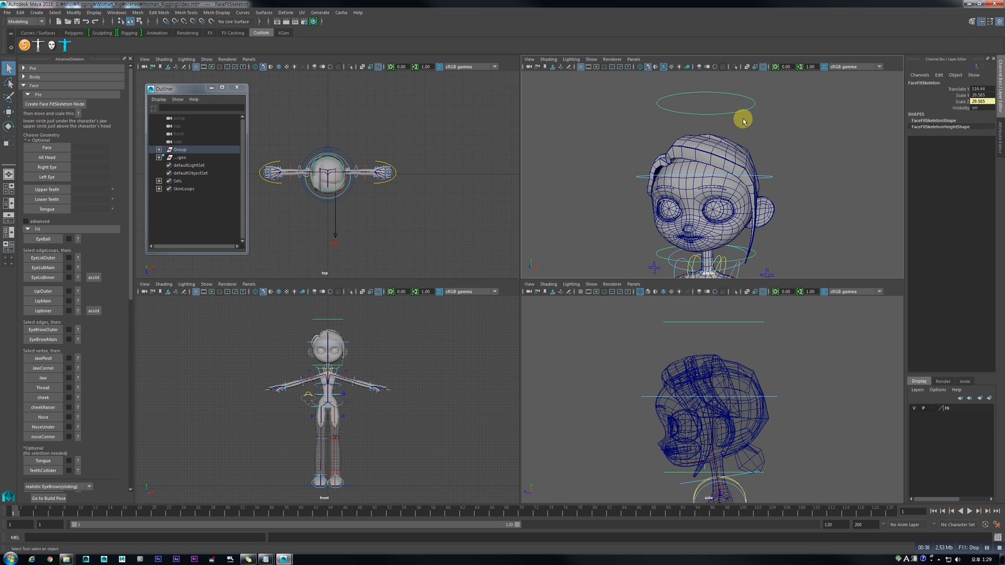
pyautogui.press('r')
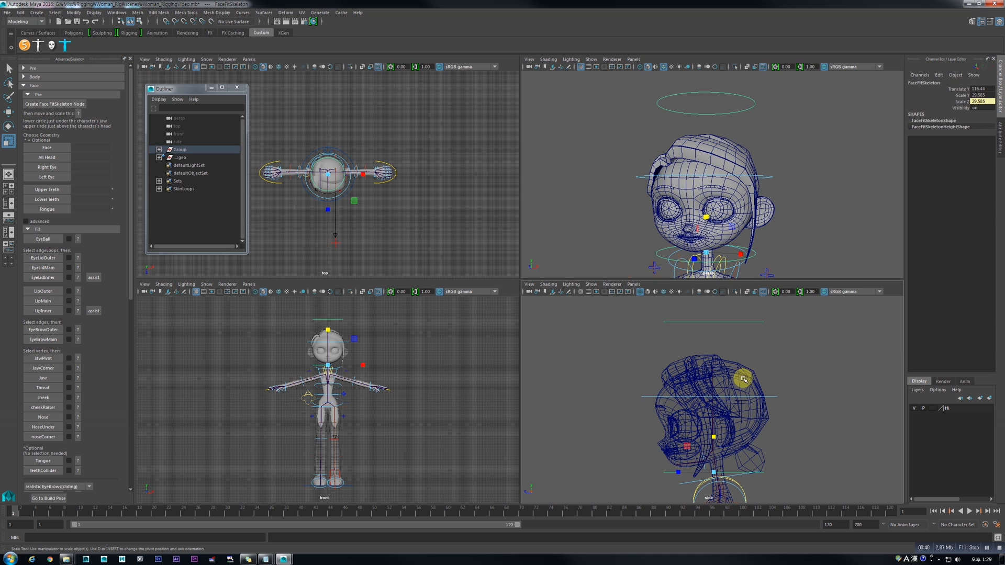
pyautogui.moveTo(715, 438); pyautogui.dragTo(720, 447)
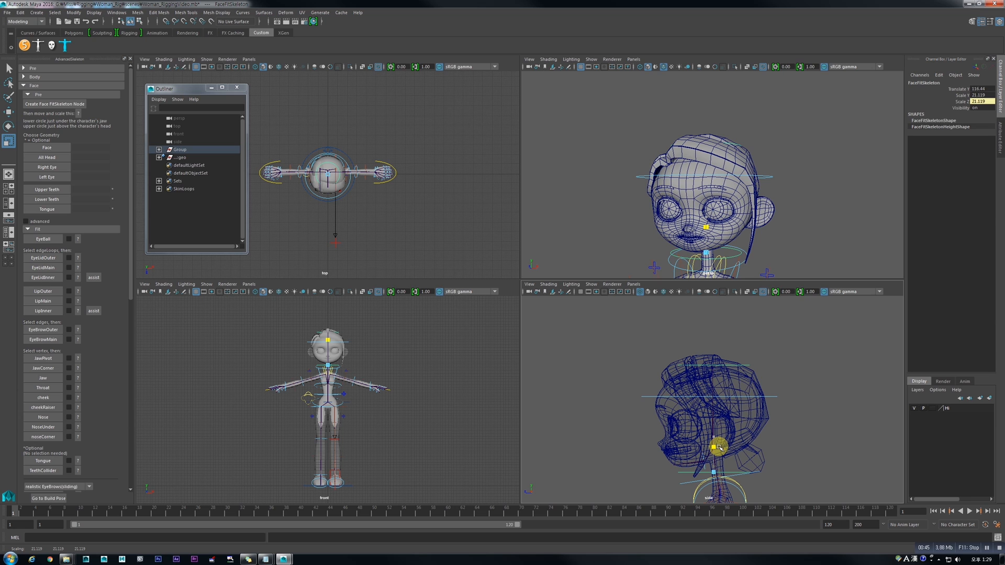
pyautogui.moveTo(719, 447); pyautogui.dragTo(719, 448)
# Step: Raise the face fit skeleton to a Translate Y of about 117.25 so its lower circle sits just under the jaw
pyautogui.press('w')
pyautogui.moveTo(714, 451); pyautogui.dragTo(715, 446)
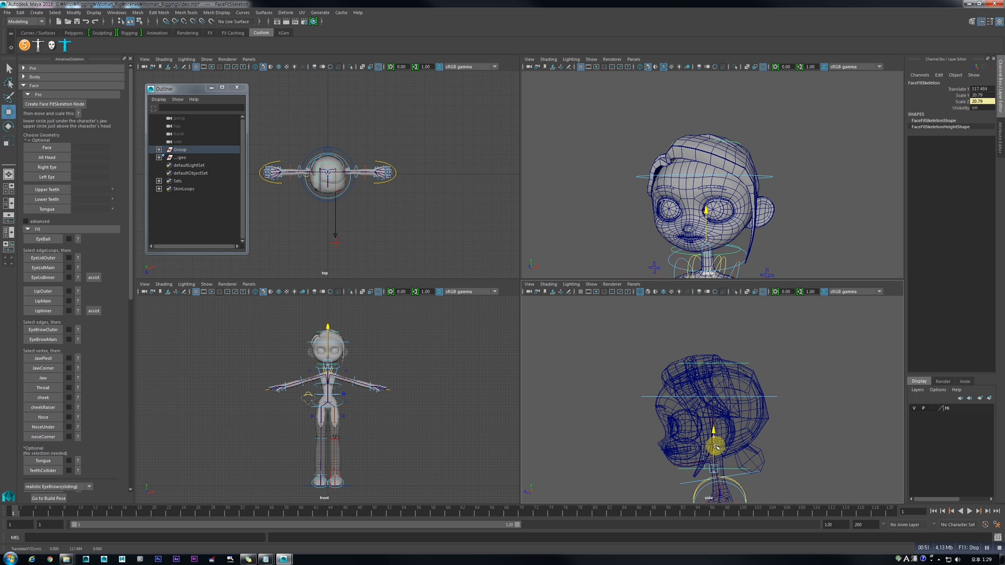
pyautogui.moveTo(715, 447); pyautogui.dragTo(716, 448)
pyautogui.scroll(5, 694, 423)
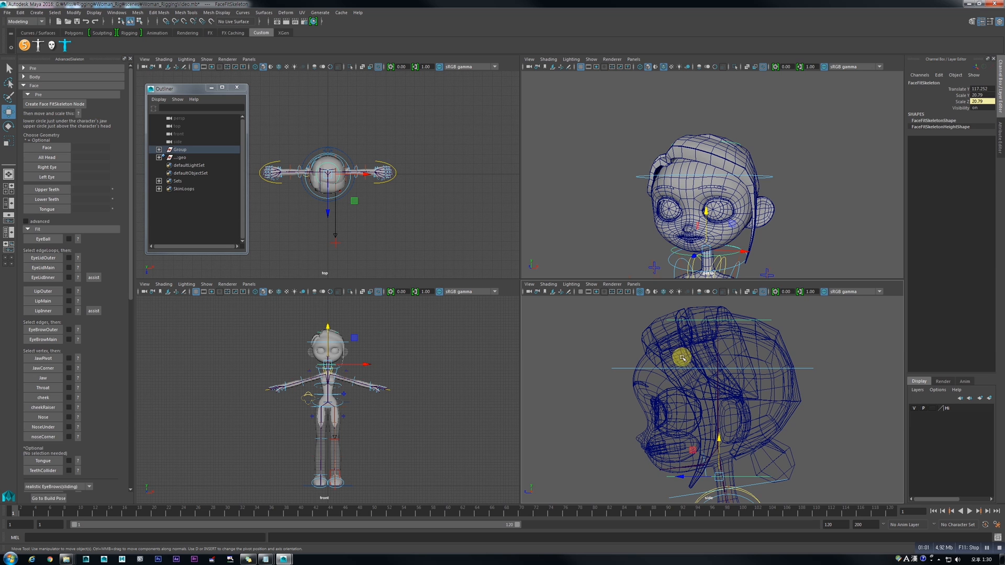
pyautogui.click(643, 358)
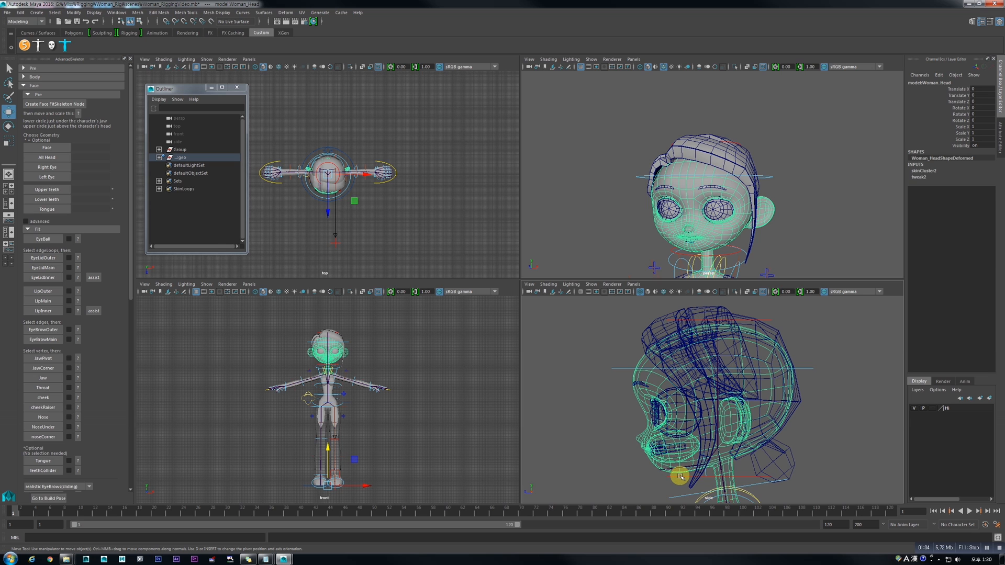
pyautogui.click(628, 424)
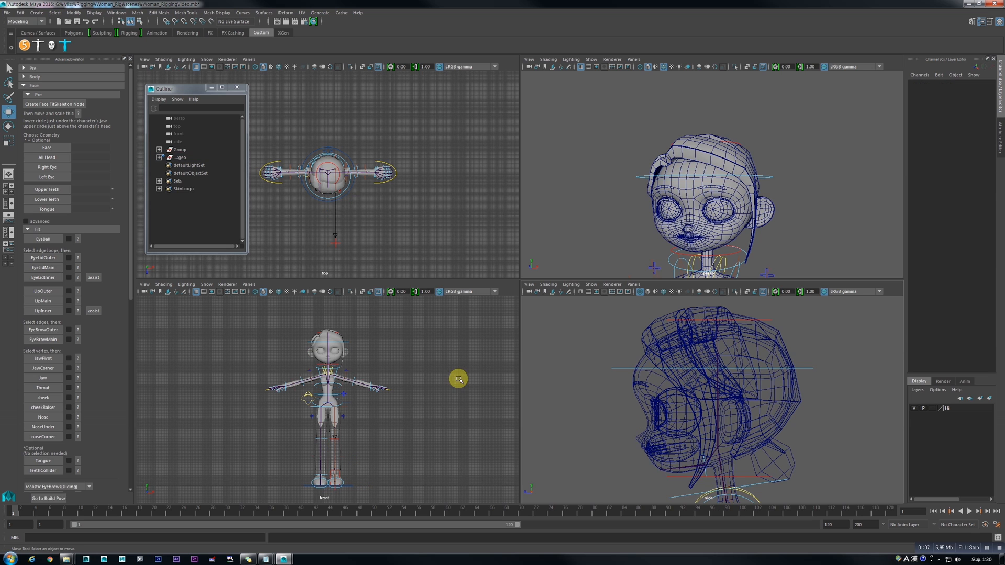
# Step: Expand the geo group and assign the Woman_Head mesh as the Face geometry
pyautogui.click(159, 157)
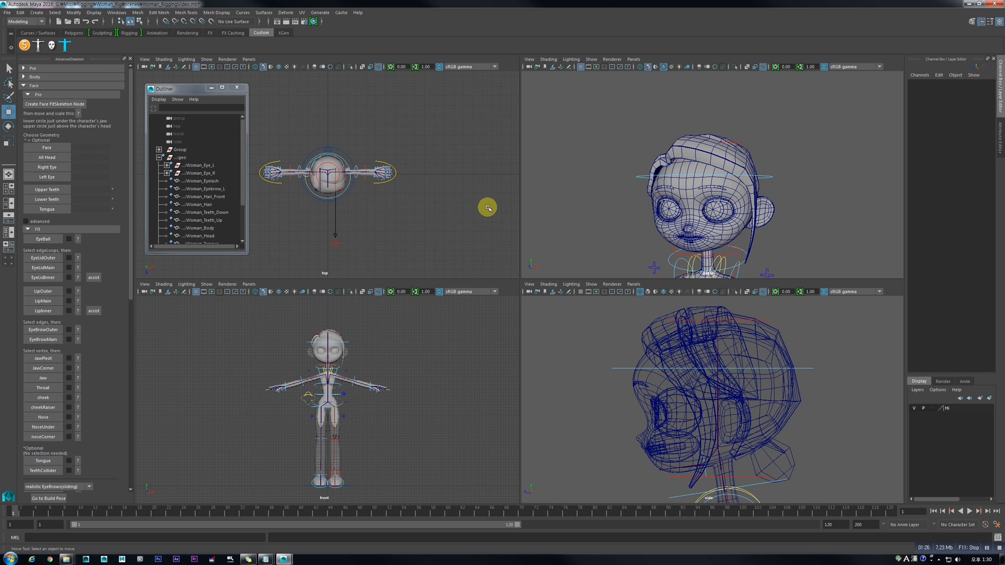
pyautogui.click(670, 212)
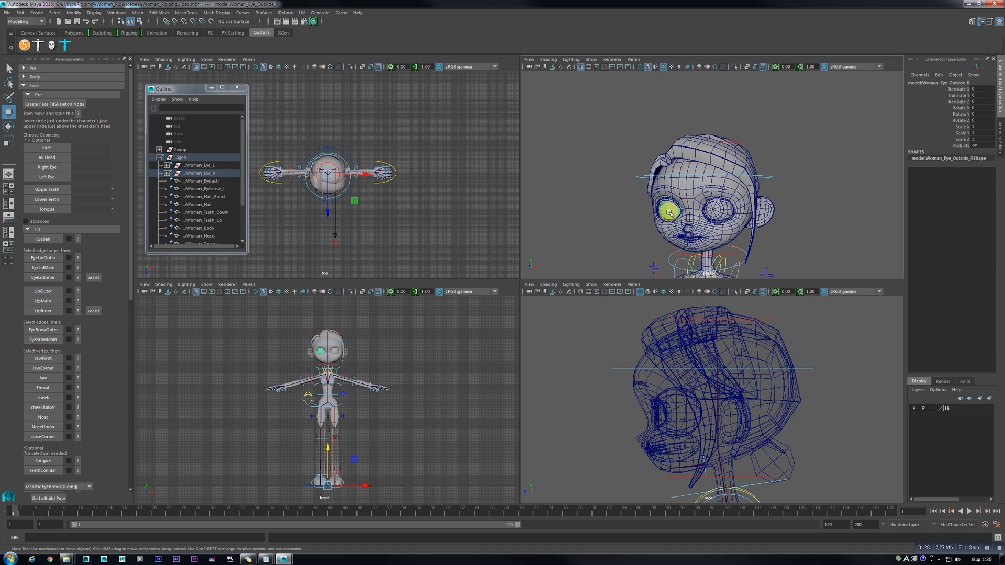
pyautogui.click(728, 211)
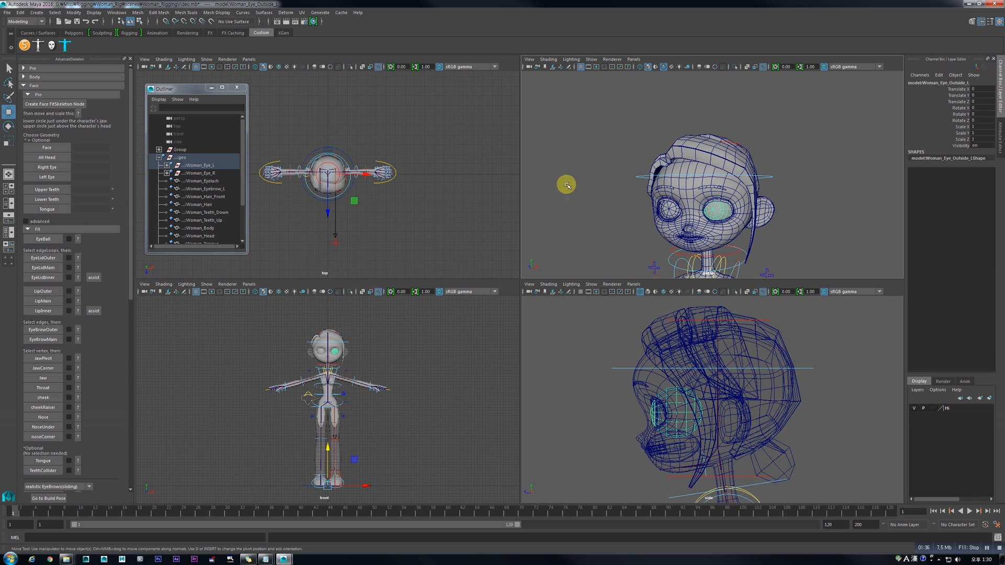
pyautogui.click(695, 197)
pyautogui.click(47, 147)
# Step: Assign the head, tongue, eyebrows, teeth and both eye groups together as the All Head geometry
pyautogui.moveTo(243, 203); pyautogui.dragTo(244, 214)
pyautogui.keyDown('shift'); pyautogui.click(217, 236); pyautogui.keyUp('shift')
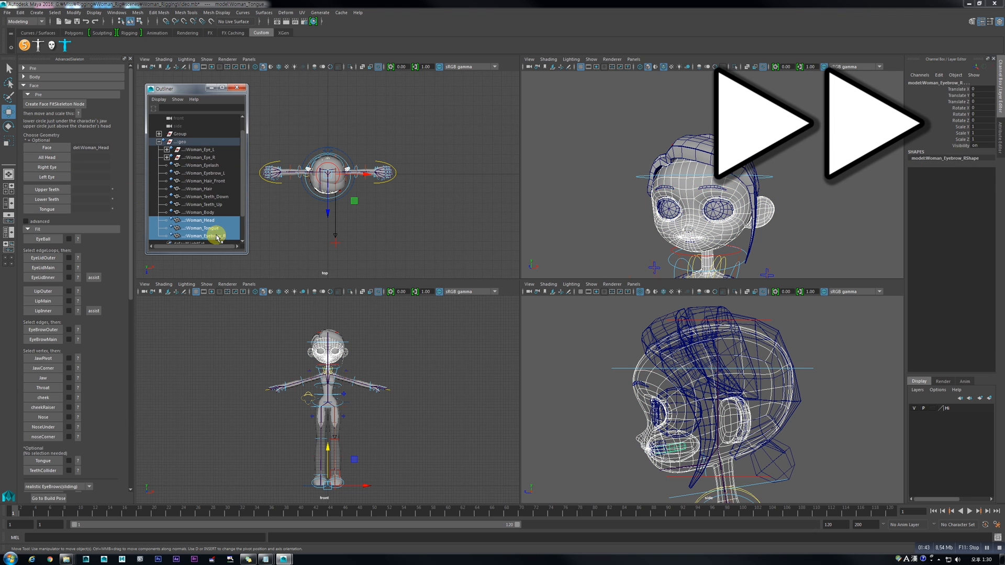
pyautogui.keyDown('ctrl'); pyautogui.click(213, 173); pyautogui.keyUp('ctrl')
pyautogui.keyDown('ctrl'); pyautogui.click(213, 158); pyautogui.keyUp('ctrl')
pyautogui.keyDown('ctrl'); pyautogui.click(213, 150); pyautogui.keyUp('ctrl')
pyautogui.keyDown('ctrl'); pyautogui.click(213, 197); pyautogui.keyUp('ctrl')
pyautogui.click(55, 158)
# Step: Assign the Woman_Eye_R group as the Right Eye geometry and the Woman_Eye_L group as the Left Eye geometry
pyautogui.click(669, 209)
pyautogui.click(196, 159)
pyautogui.click(47, 167)
pyautogui.click(200, 150)
pyautogui.click(47, 178)
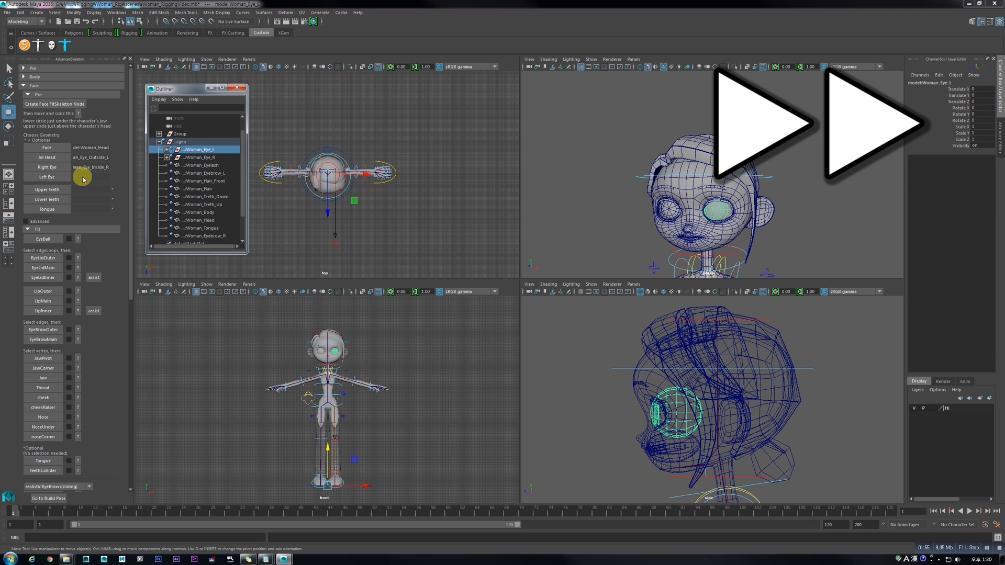
# Step: Assign Woman_Teeth_Up as Upper Teeth, Woman_Teeth_Down as Lower Teeth and Woman_Tongue as Tongue geometry
pyautogui.click(214, 205)
pyautogui.click(47, 190)
pyautogui.click(207, 197)
pyautogui.click(47, 199)
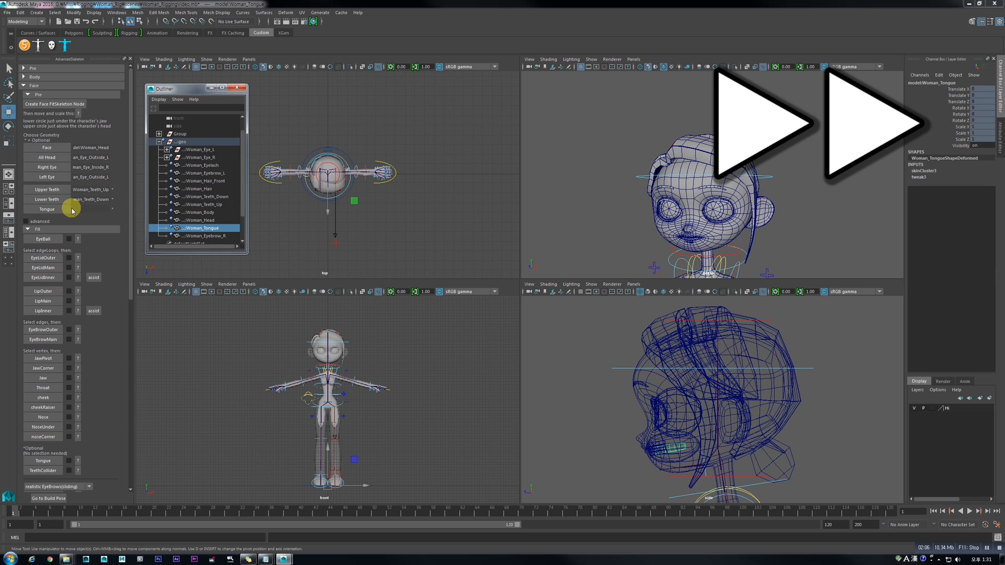
pyautogui.click(202, 229)
pyautogui.click(47, 210)
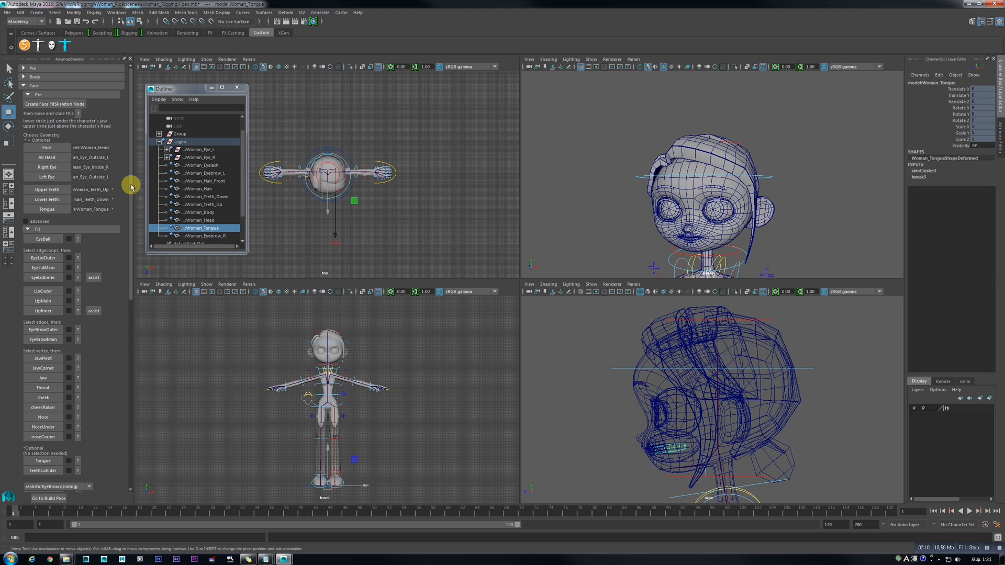
# Step: Examine the face fit placement help images for the EyeBall and EyeLidOuter fits
pyautogui.scroll(-4, 130, 188)
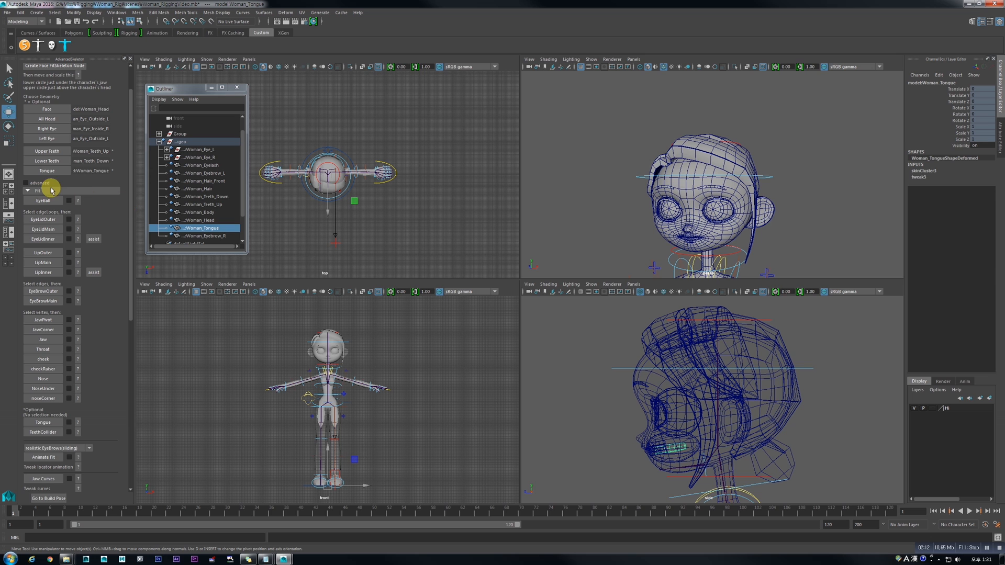
pyautogui.scroll(4, 699, 231)
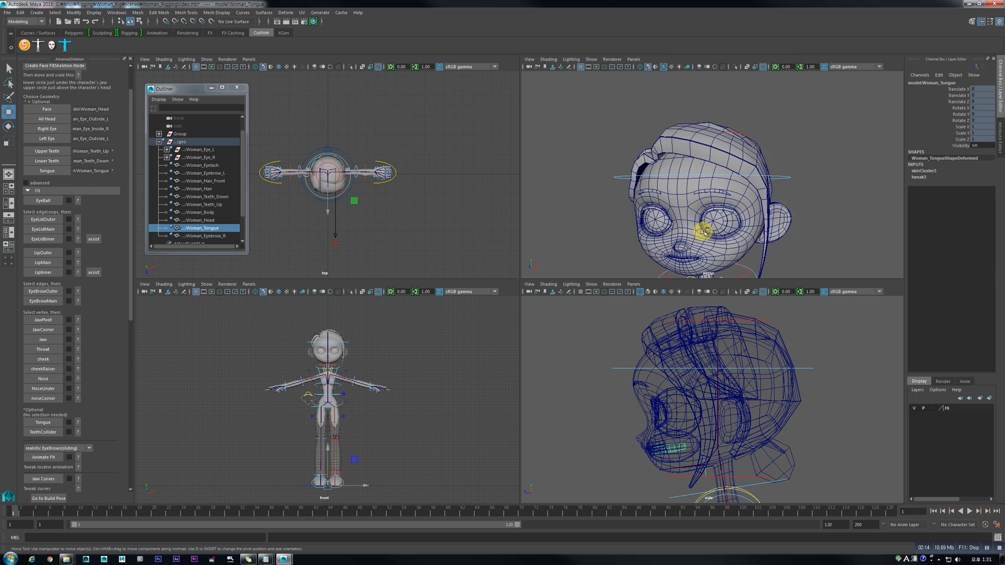
pyautogui.keyDown('alt'); pyautogui.moveTo(699, 231); pyautogui.dragTo(699, 193, button='middle'); pyautogui.keyUp('alt')
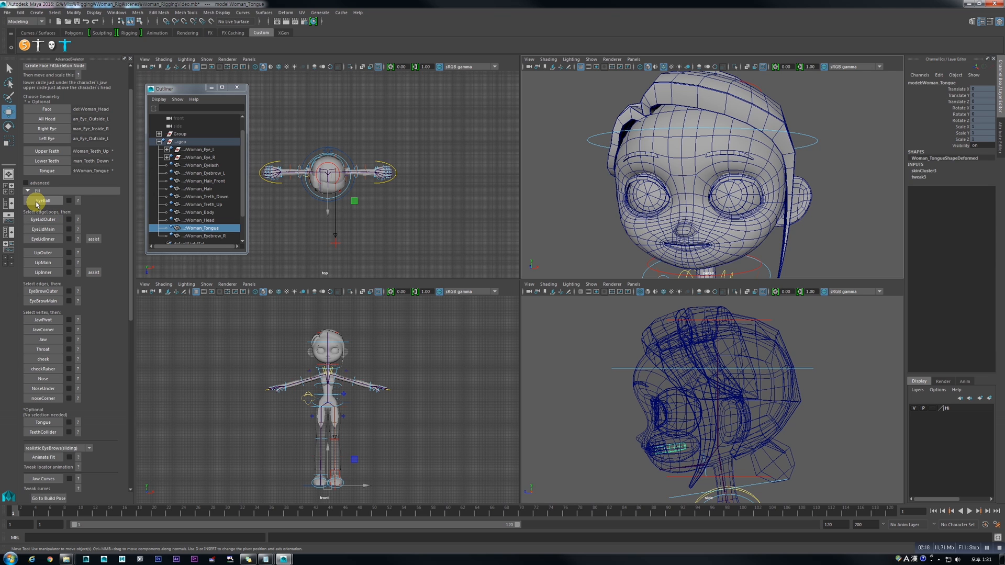
pyautogui.click(78, 201)
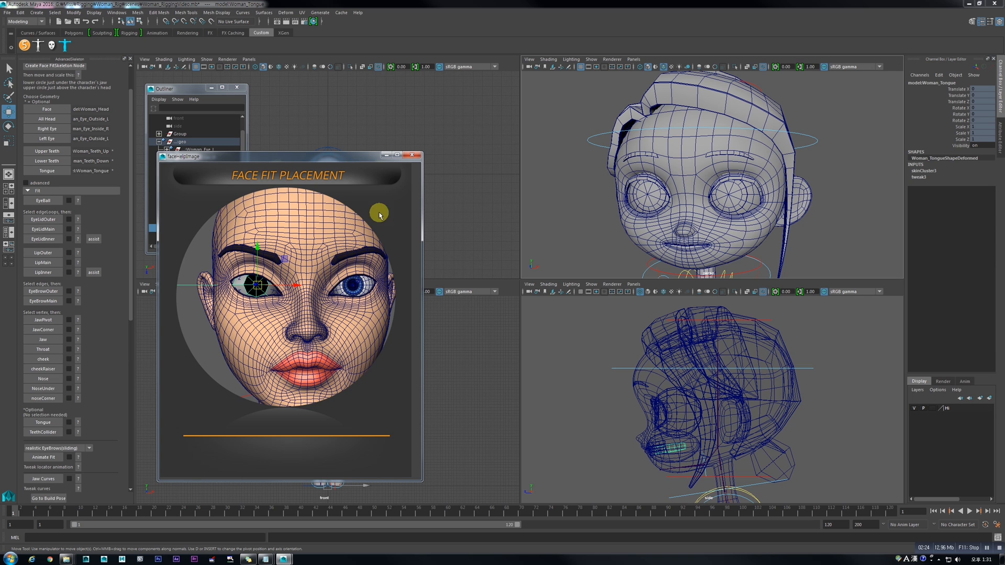
pyautogui.click(412, 156)
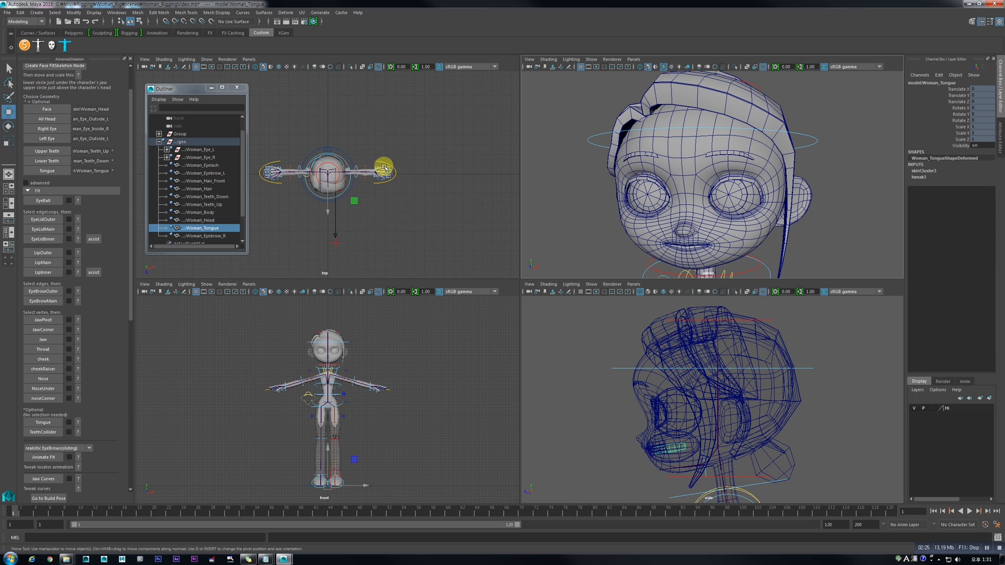
pyautogui.click(78, 219)
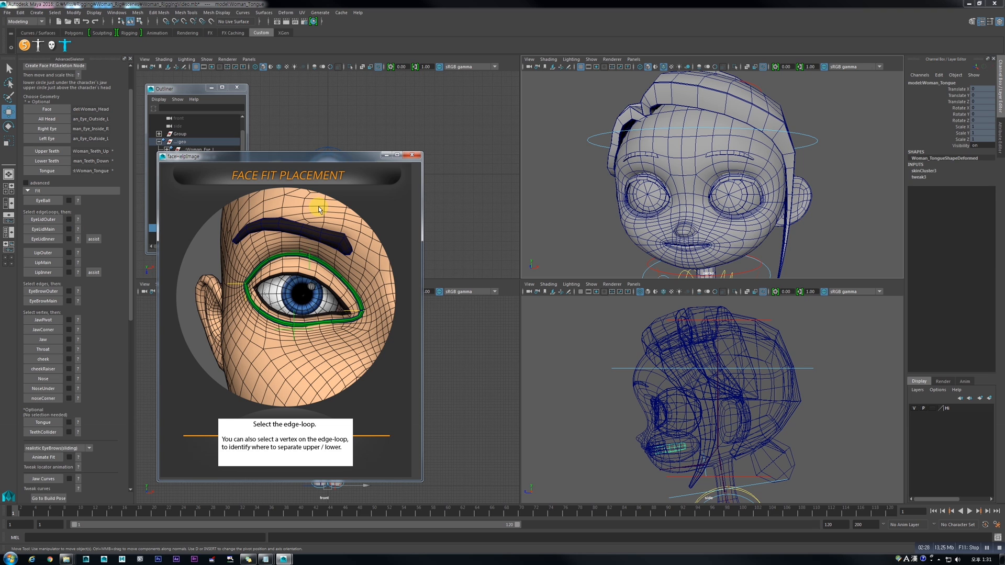
pyautogui.click(417, 156)
# Step: Select the Woman_Eye_R group and create the EyeBall fit from it
pyautogui.keyDown('alt'); pyautogui.moveTo(634, 164); pyautogui.dragTo(646, 172); pyautogui.keyUp('alt')
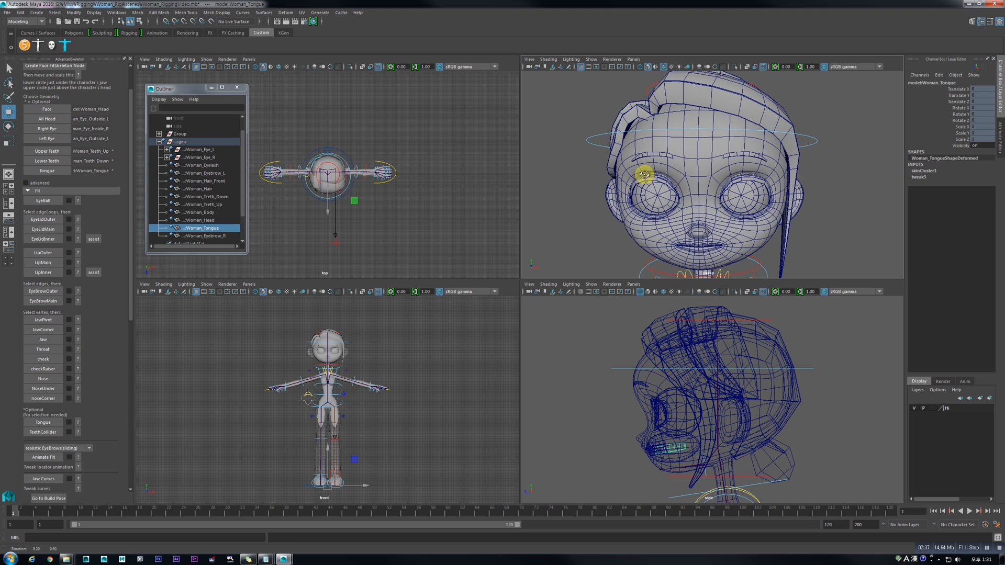
pyautogui.click(213, 158)
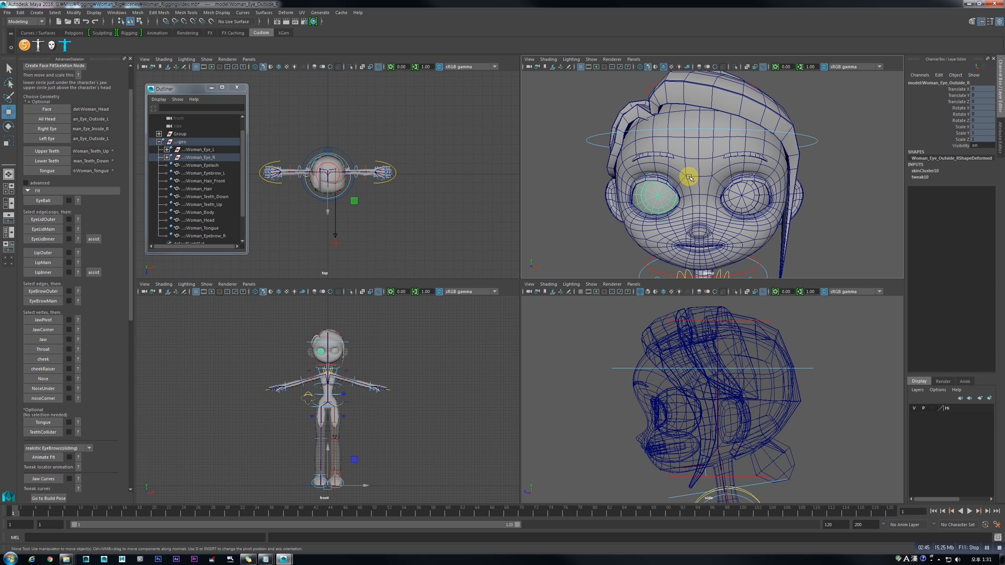
pyautogui.click(755, 197)
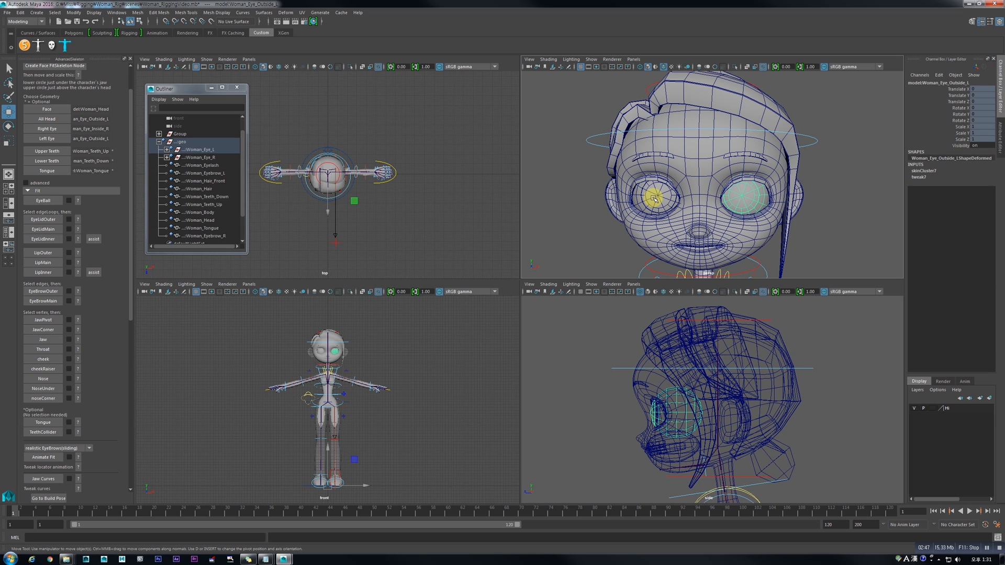
pyautogui.click(654, 199)
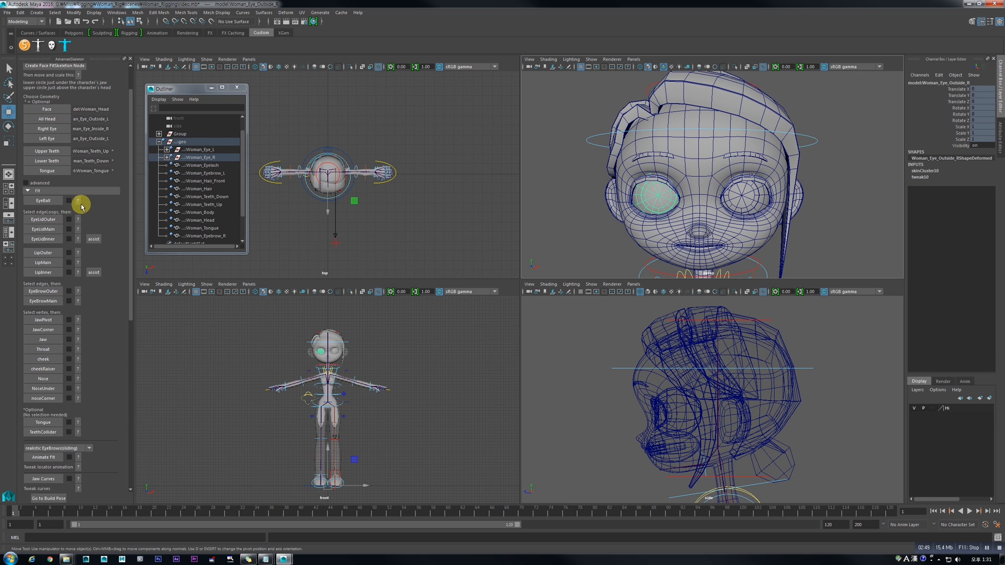
pyautogui.click(197, 157)
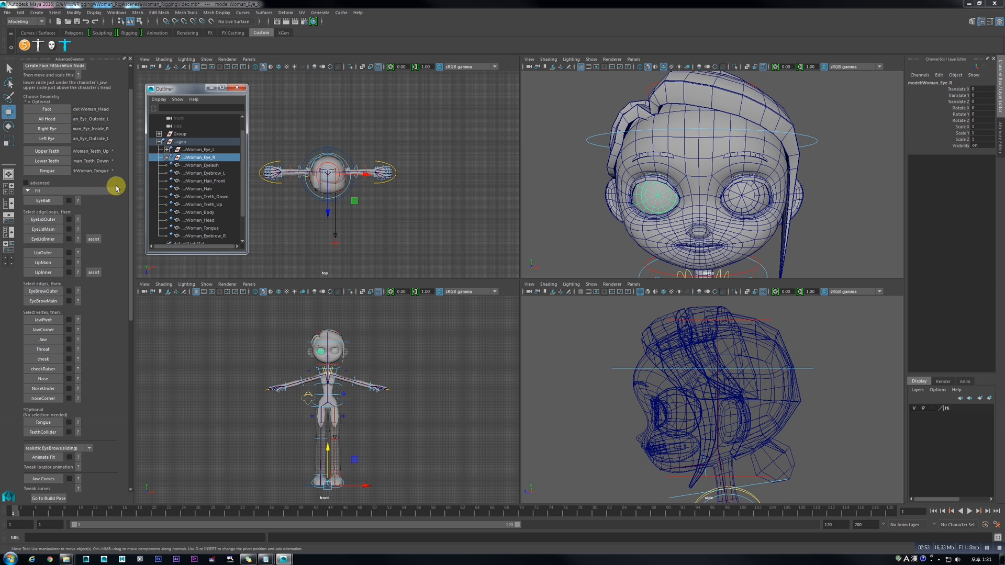
pyautogui.click(56, 202)
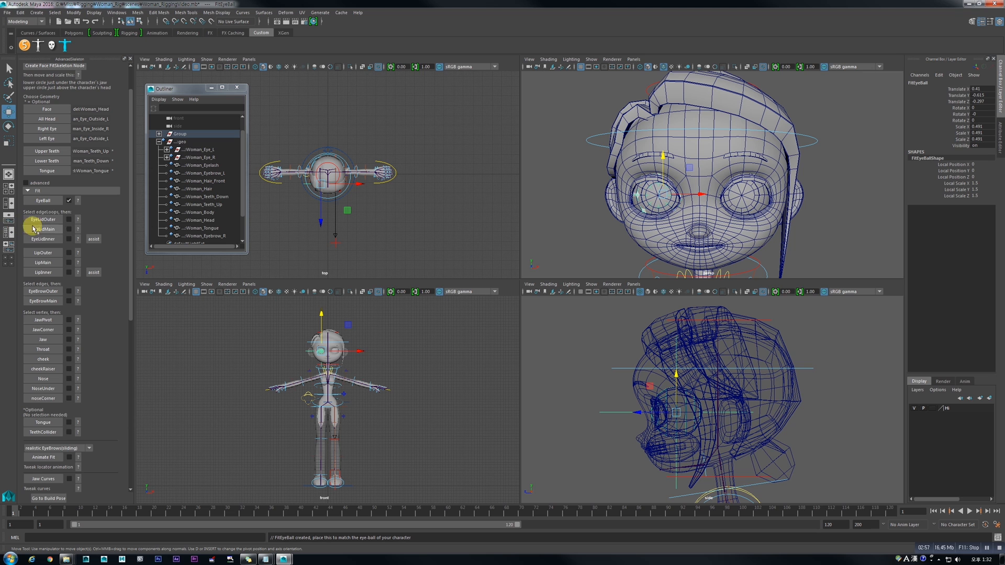
# Step: Select the outer eyelid edge loop around the character's right eye on the head mesh, consulting the EyeLidOuter help image
pyautogui.click(649, 189)
pyautogui.keyDown('alt'); pyautogui.moveTo(646, 193); pyautogui.dragTo(685, 167); pyautogui.keyUp('alt')
pyautogui.scroll(5, 664, 192)
pyautogui.click(78, 220)
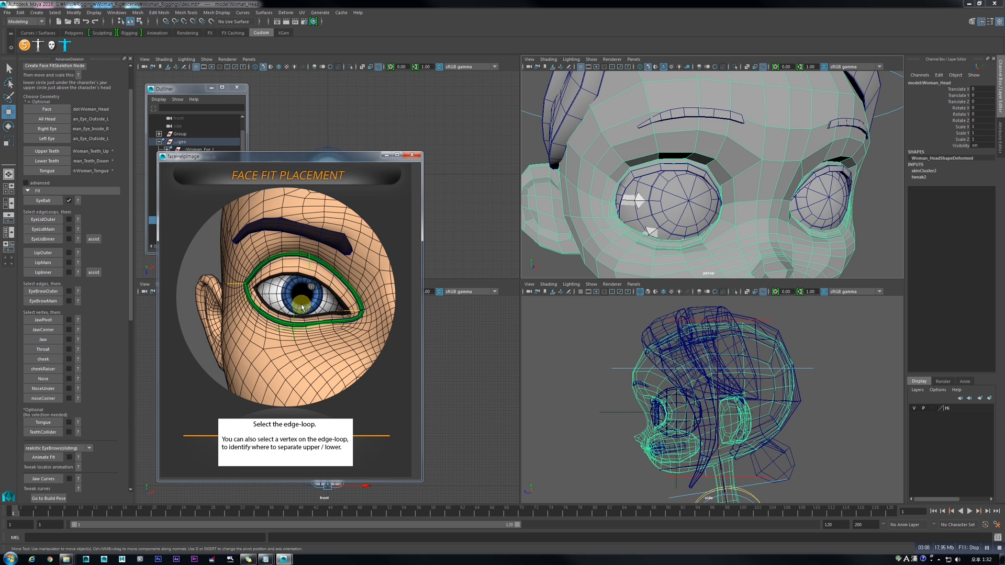
pyautogui.click(408, 161)
pyautogui.moveTo(611, 155); pyautogui.dragTo(611, 135, button='right')
pyautogui.doubleClick(610, 195)
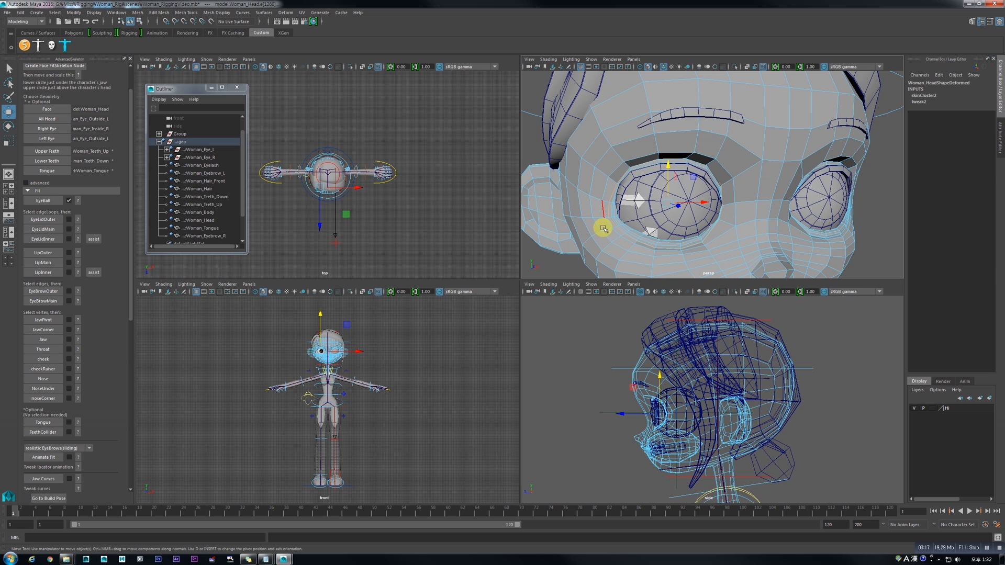
# Step: Show all object types except joints in the perspective view
pyautogui.click(591, 60)
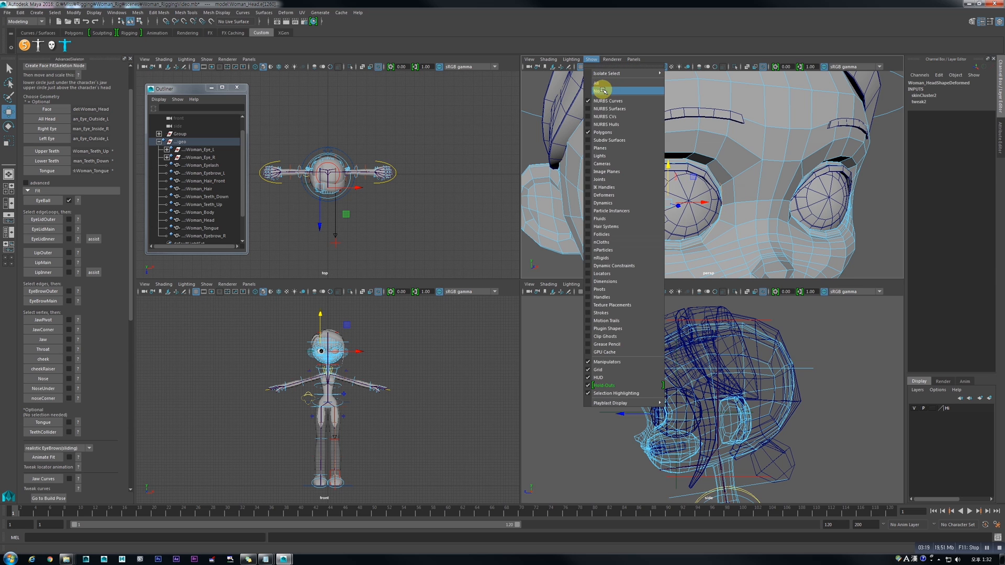
pyautogui.click(599, 91)
pyautogui.click(596, 60)
pyautogui.click(597, 84)
pyautogui.click(595, 60)
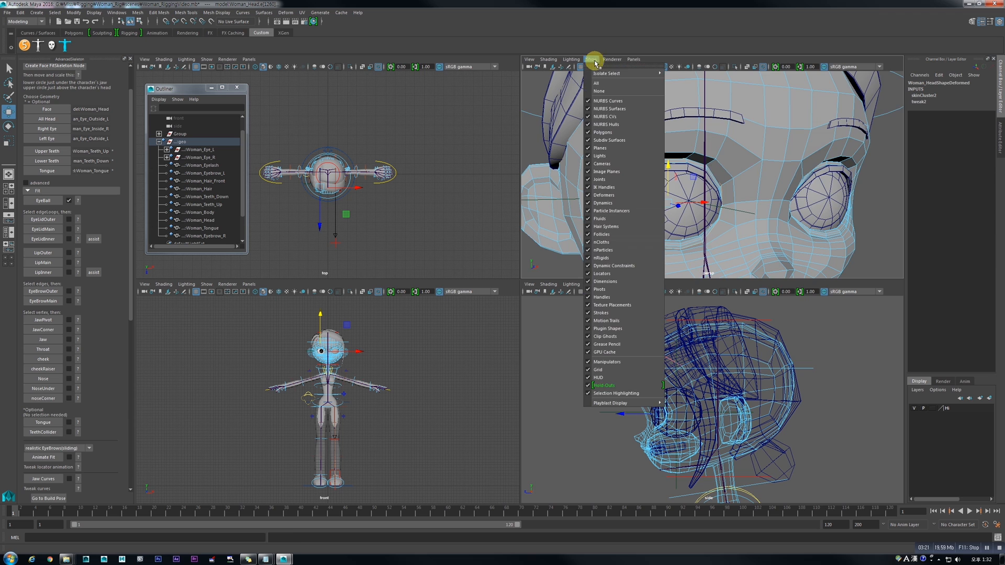
pyautogui.click(602, 179)
# Step: Create the EyeLidOuter fit from the selected edge loop and inspect its placement around the right eye
pyautogui.click(58, 219)
pyautogui.scroll(5, 628, 198)
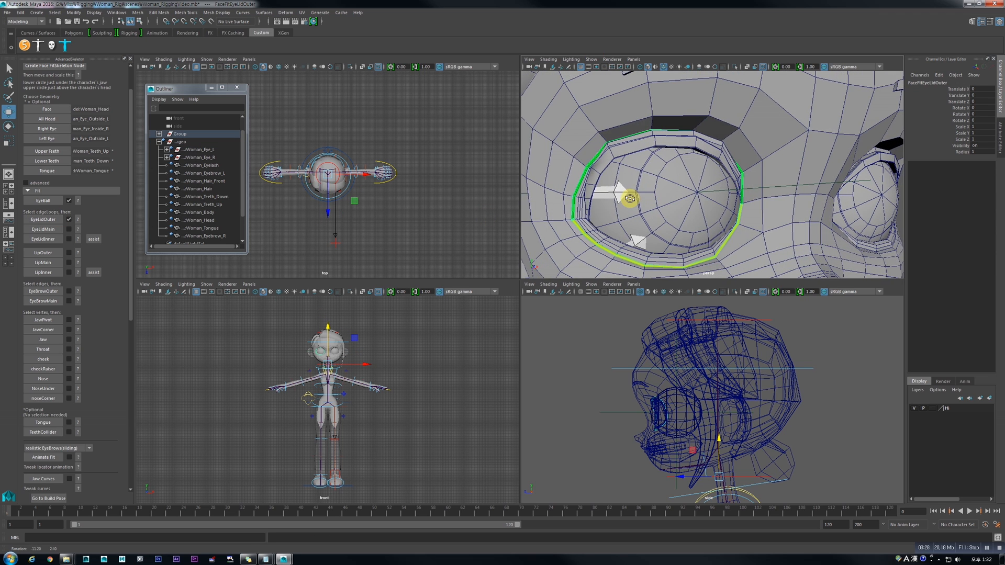
pyautogui.keyDown('alt'); pyautogui.moveTo(629, 202); pyautogui.dragTo(641, 202); pyautogui.keyUp('alt')
pyautogui.keyDown('alt'); pyautogui.moveTo(642, 202); pyautogui.dragTo(617, 193, button='middle'); pyautogui.keyUp('alt')
pyautogui.keyDown('alt'); pyautogui.moveTo(617, 193); pyautogui.dragTo(598, 198); pyautogui.keyUp('alt')
pyautogui.keyDown('alt'); pyautogui.moveTo(598, 198); pyautogui.dragTo(605, 190, button='middle'); pyautogui.keyUp('alt')
pyautogui.scroll(-3, 605, 190)
pyautogui.keyDown('alt'); pyautogui.moveTo(605, 190); pyautogui.dragTo(610, 189); pyautogui.keyUp('alt')
pyautogui.scroll(3, 611, 190)
pyautogui.keyDown('alt'); pyautogui.moveTo(625, 220); pyautogui.dragTo(652, 209, button='middle'); pyautogui.keyUp('alt')
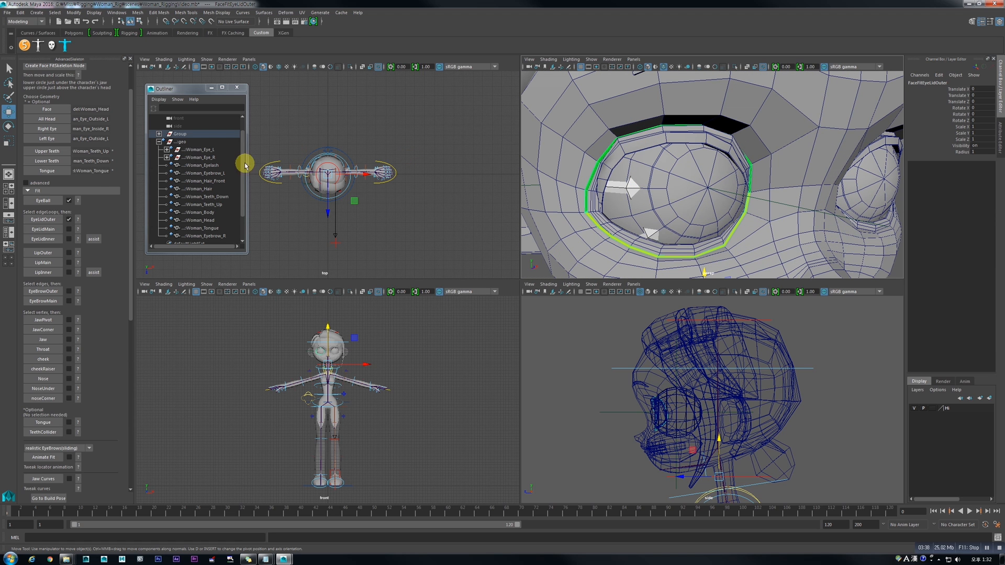
# Step: Select the main eyelid edge loop around the character's right eye on the head mesh and create the EyeLidMain fit from it
pyautogui.click(77, 230)
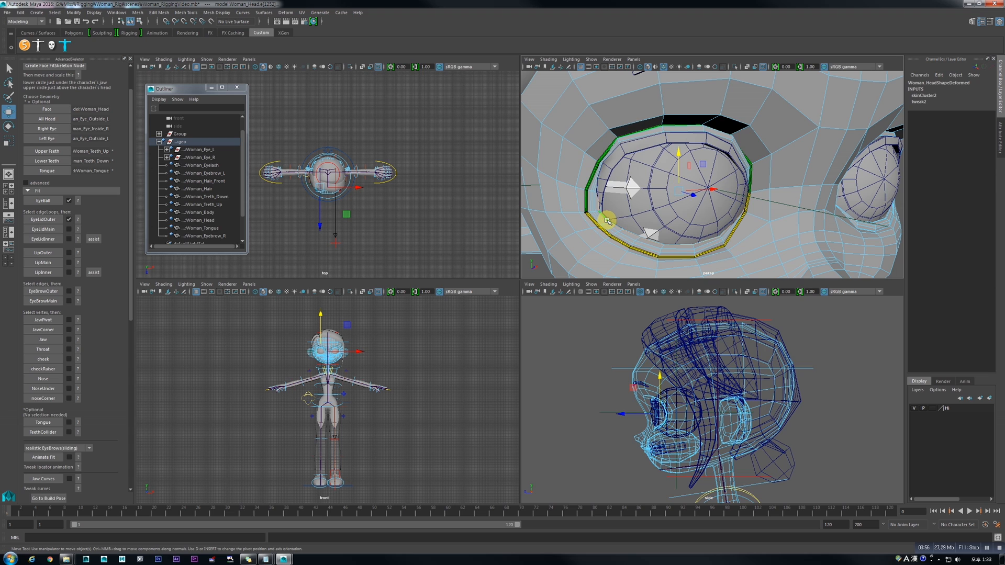
pyautogui.click(704, 240)
pyautogui.click(705, 239)
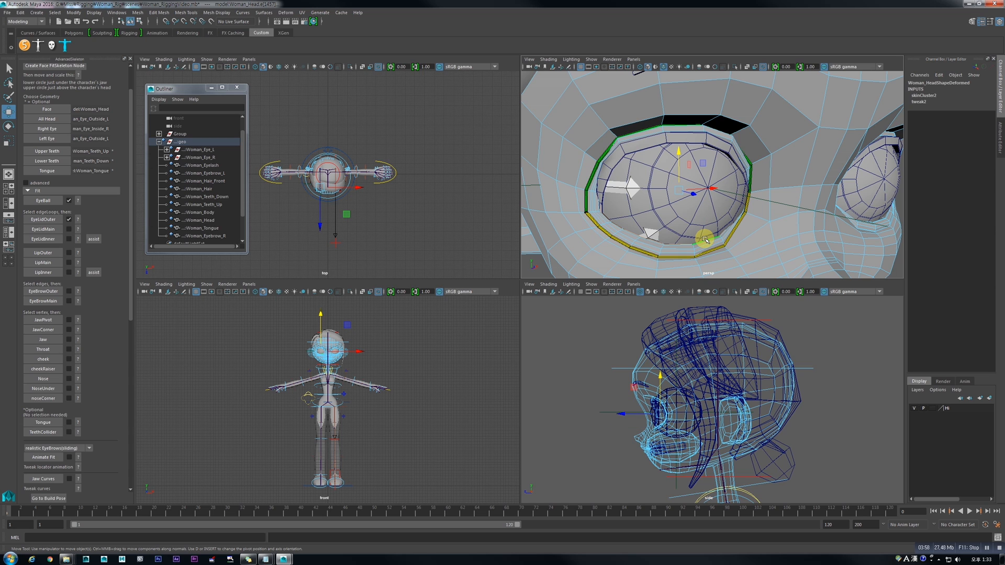
pyautogui.click(43, 230)
pyautogui.click(190, 222)
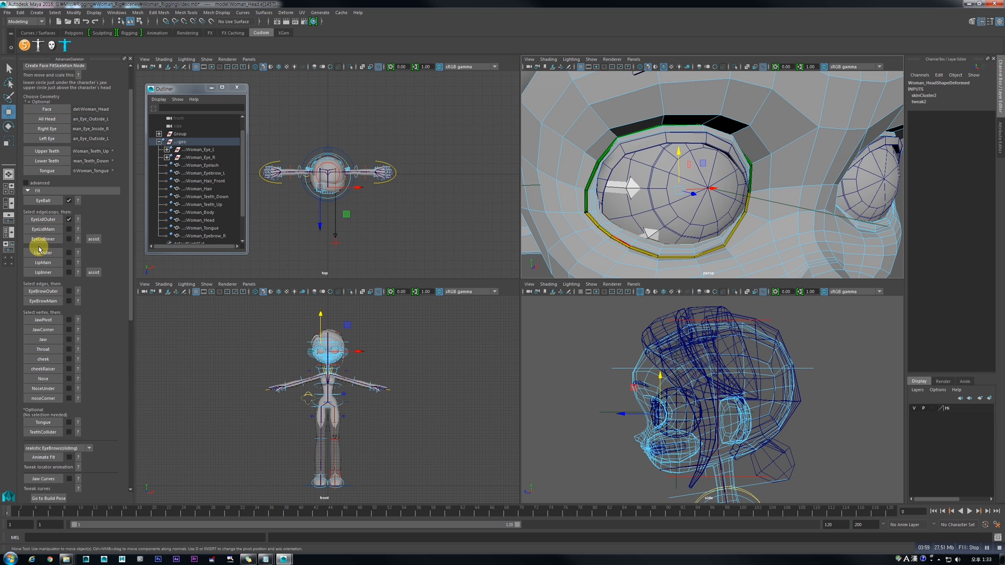
pyautogui.click(44, 230)
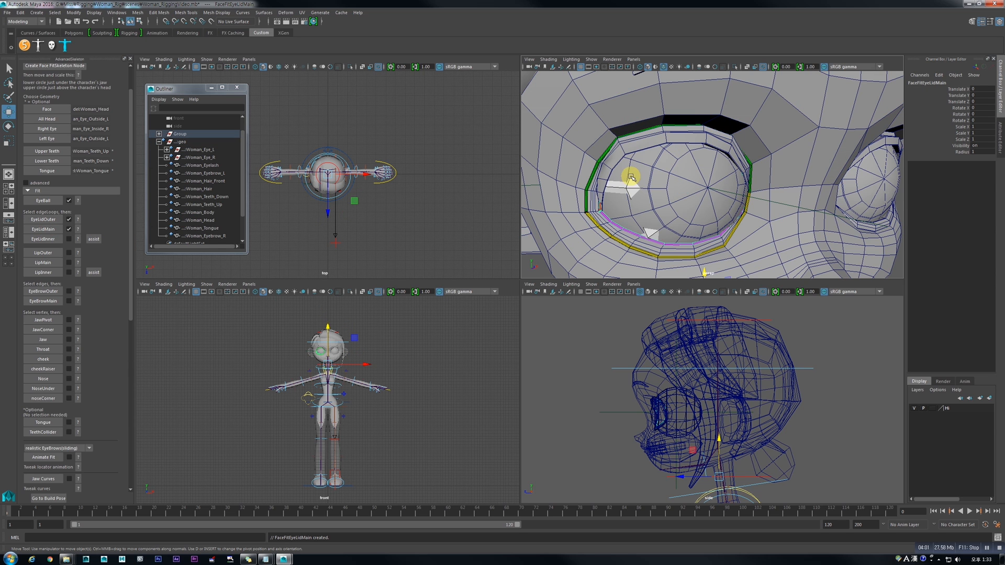
pyautogui.scroll(3, 664, 233)
pyautogui.scroll(-5, 664, 231)
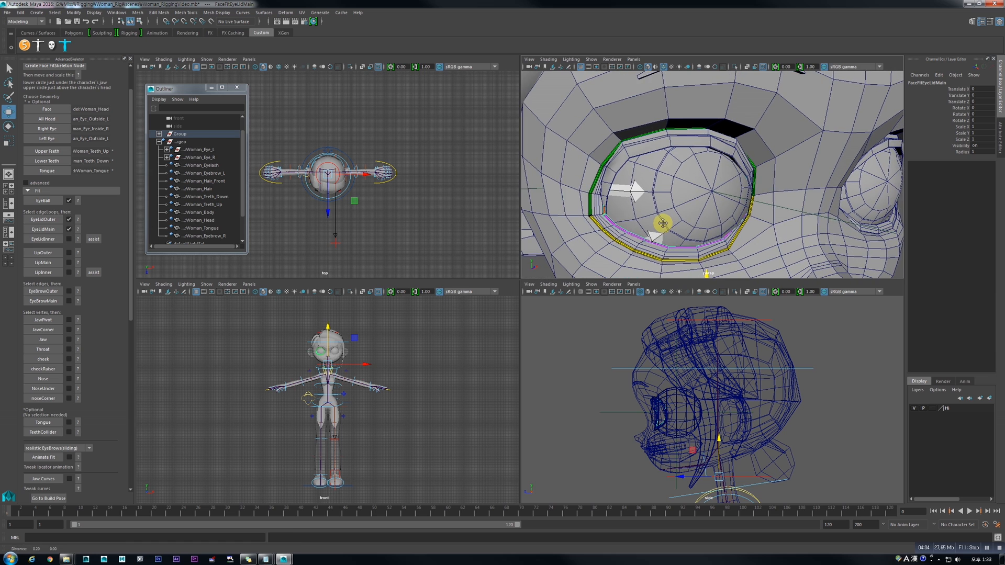
# Step: Consult the EyeLidInner help image and peel the right eyelids open with the EyeLidInner assist
pyautogui.click(77, 240)
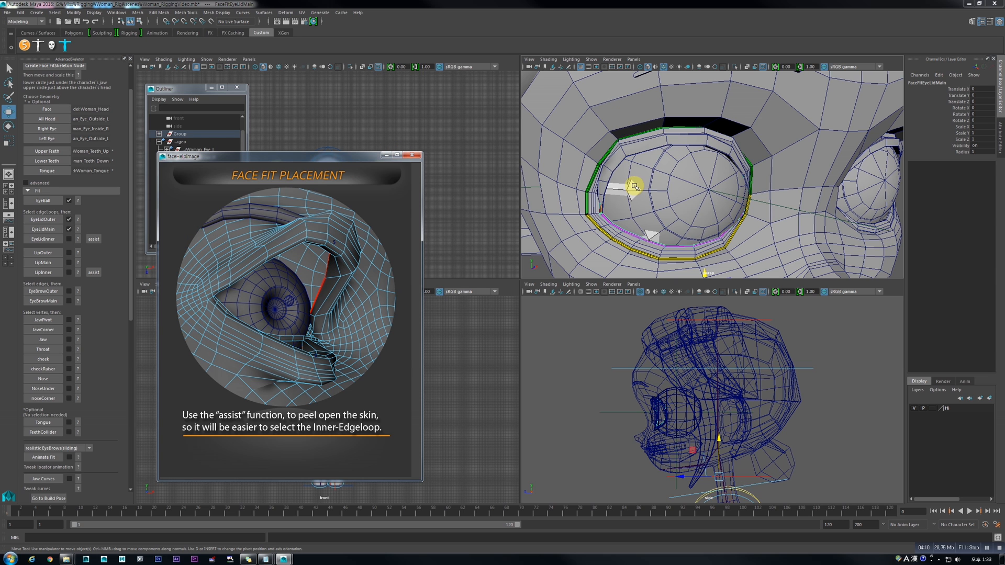
pyautogui.keyDown('alt'); pyautogui.moveTo(708, 164); pyautogui.dragTo(686, 197); pyautogui.keyUp('alt')
pyautogui.scroll(-5, 686, 197)
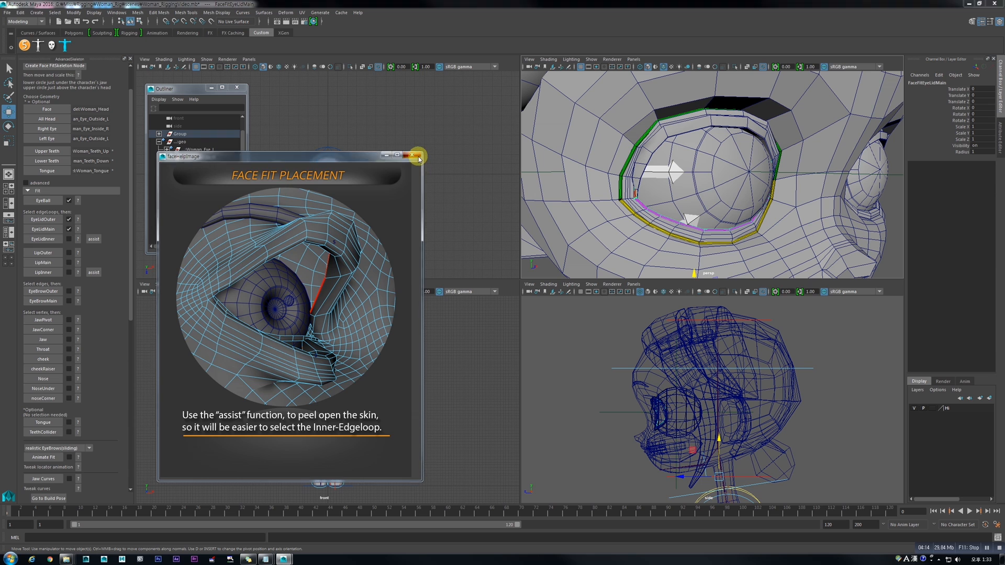
pyautogui.click(418, 157)
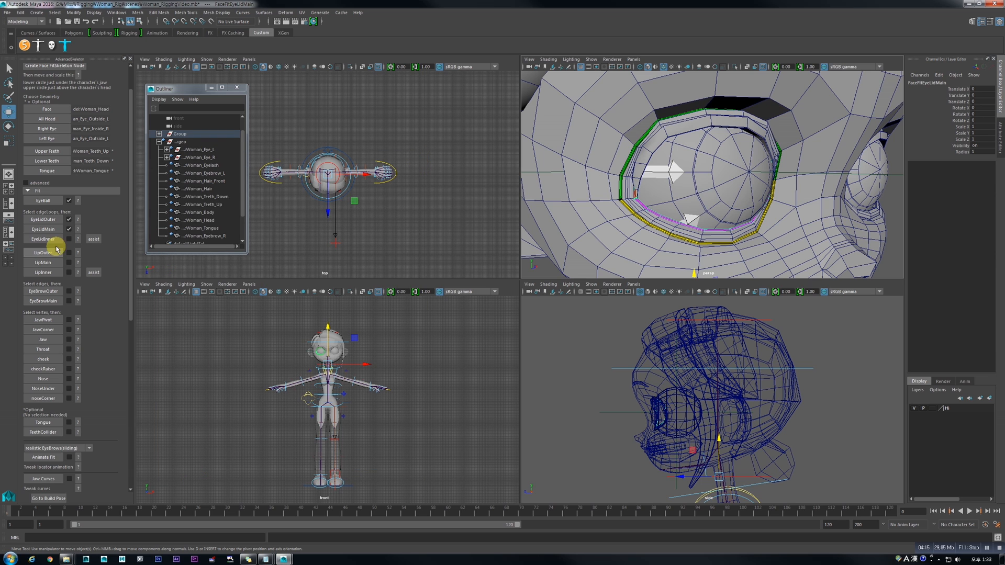
pyautogui.click(95, 239)
pyautogui.moveTo(607, 201)
pyautogui.keyDown('alt'); pyautogui.mouseDown()
pyautogui.moveTo(624, 178)
pyautogui.moveTo(624, 194)
pyautogui.mouseUp(); pyautogui.keyUp('alt')
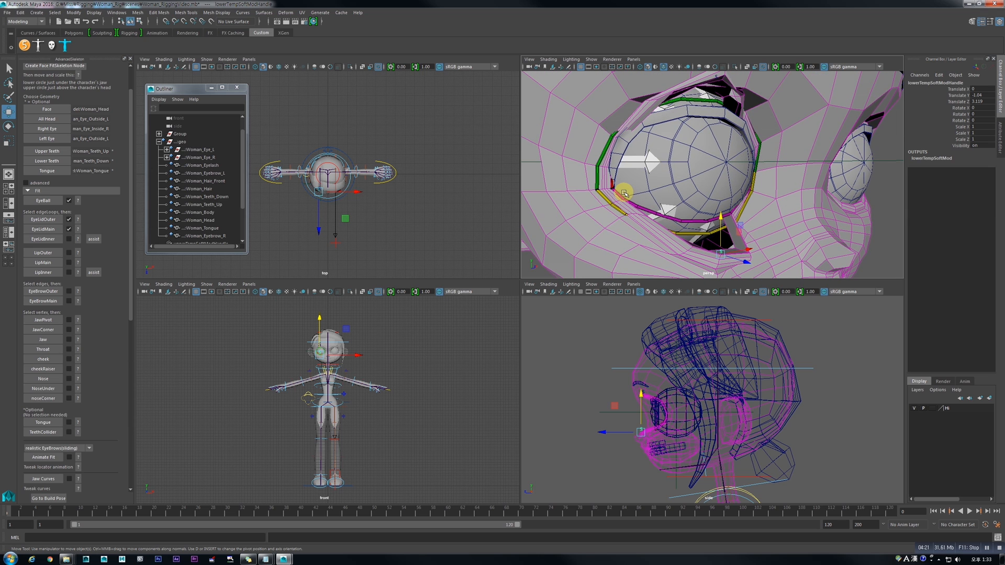
# Step: Select the inner eyelid edge loop on the head mesh and create the EyeLidInner fit from it
pyautogui.click(676, 248)
pyautogui.moveTo(675, 249); pyautogui.dragTo(681, 230, button='right')
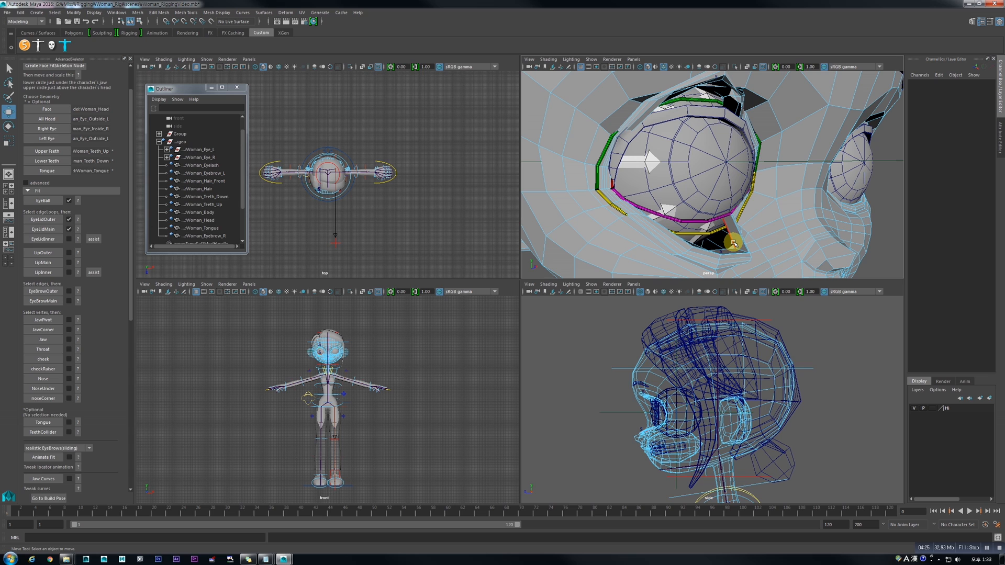
pyautogui.click(733, 244)
pyautogui.click(52, 241)
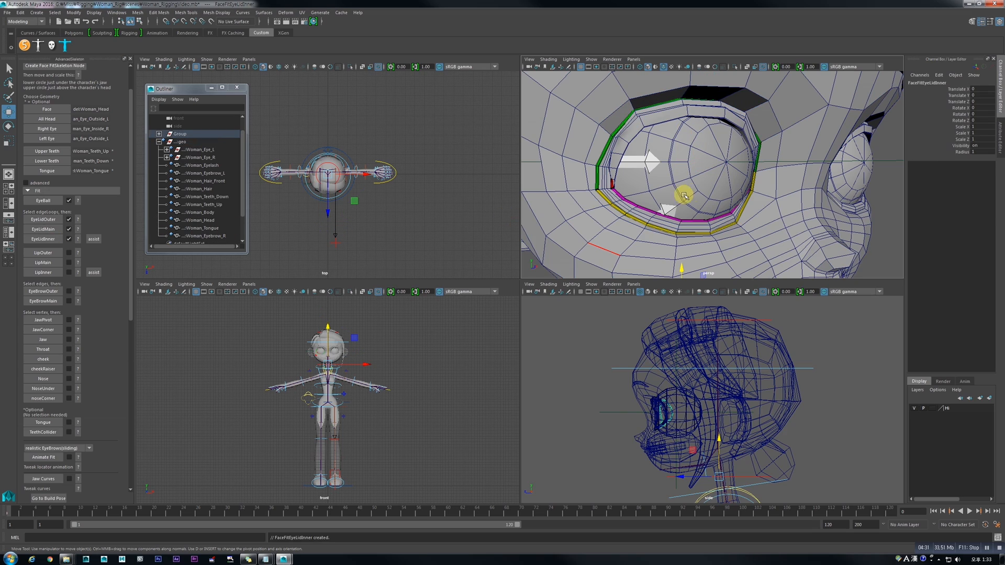
# Step: Inspect the EyeLidInner fit in wireframe and shaded display, and delete it
pyautogui.press('4')
pyautogui.moveTo(664, 184)
pyautogui.keyDown('alt'); pyautogui.mouseDown()
pyautogui.moveTo(669, 202)
pyautogui.moveTo(701, 189)
pyautogui.moveTo(686, 211)
pyautogui.mouseUp(); pyautogui.keyUp('alt')
pyautogui.press('f')
pyautogui.press('5')
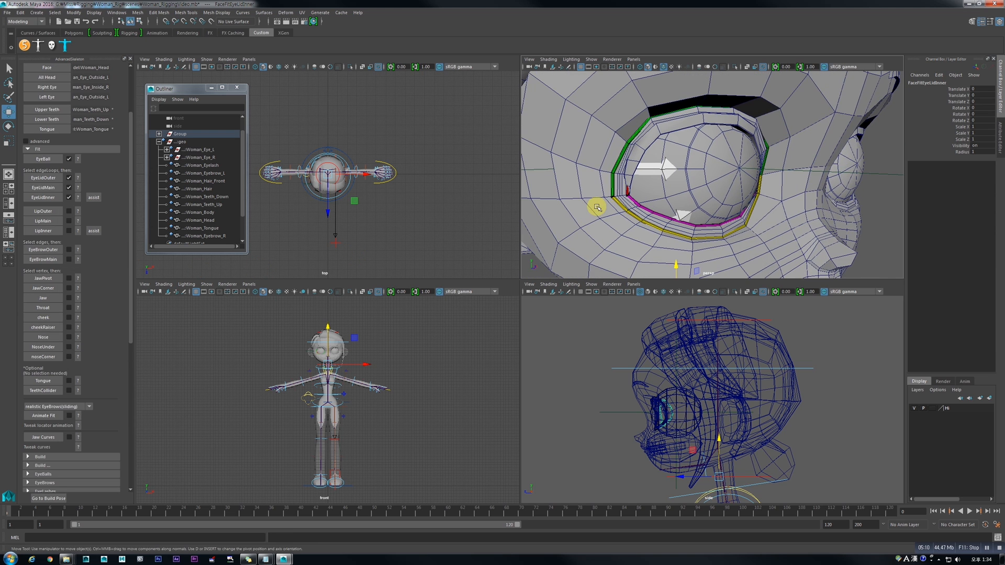
pyautogui.click(68, 198)
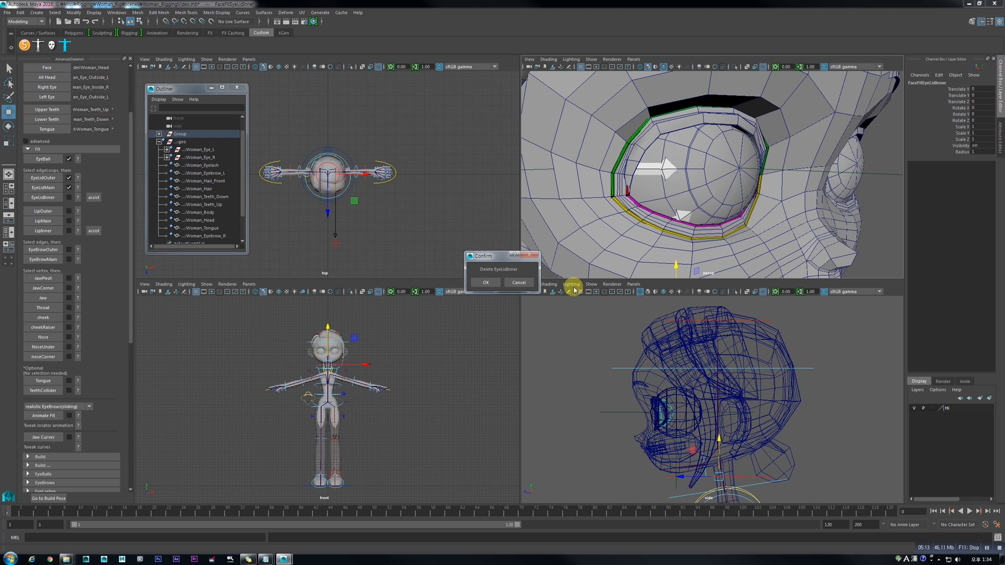
pyautogui.click(496, 285)
pyautogui.click(708, 161)
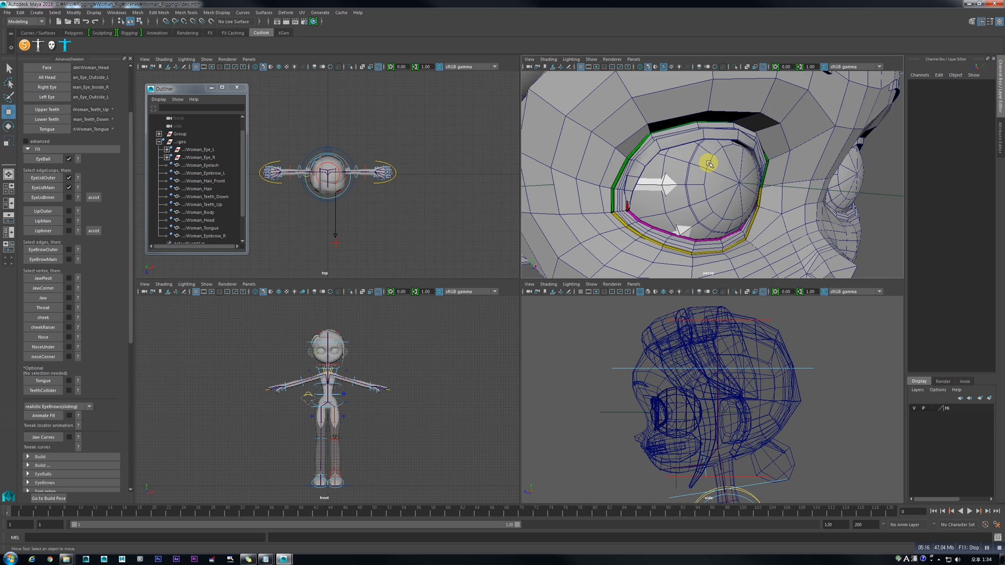
# Step: Peel the right eyelids open with the EyeLidInner assist and recreate the EyeLidInner fit from the inner eyelid edge loop
pyautogui.press('4')
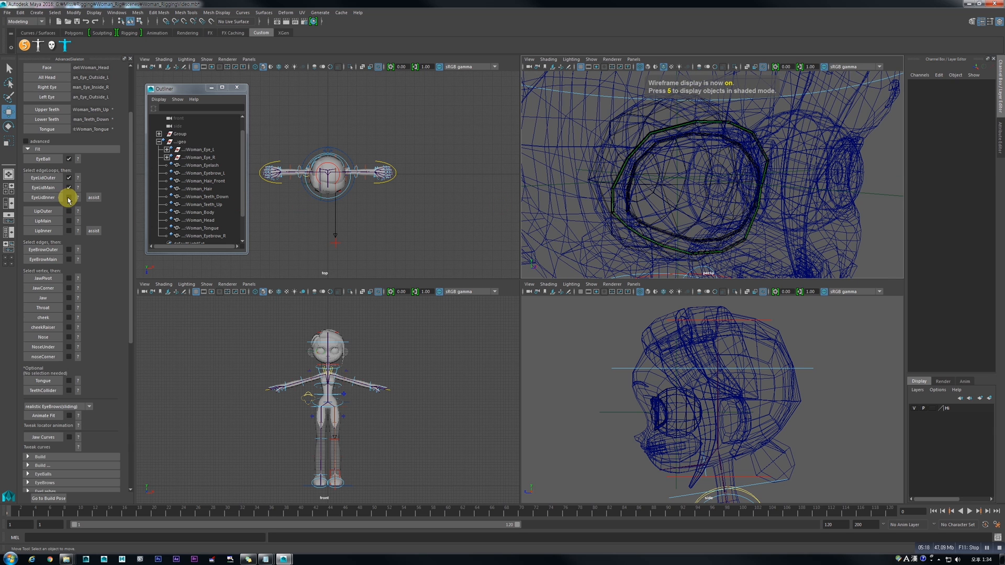
pyautogui.press('5')
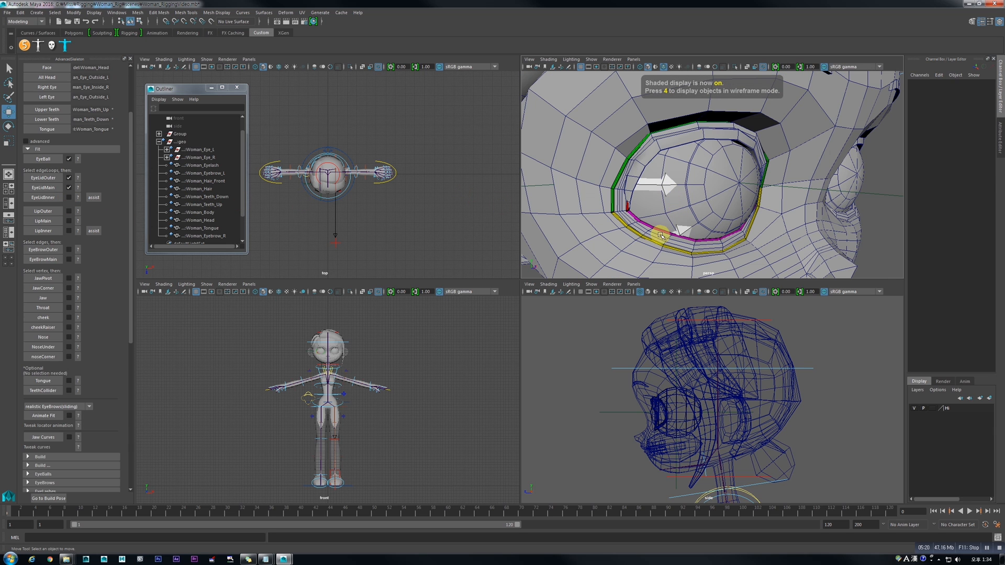
pyautogui.click(660, 237)
pyautogui.rightClick(663, 237)
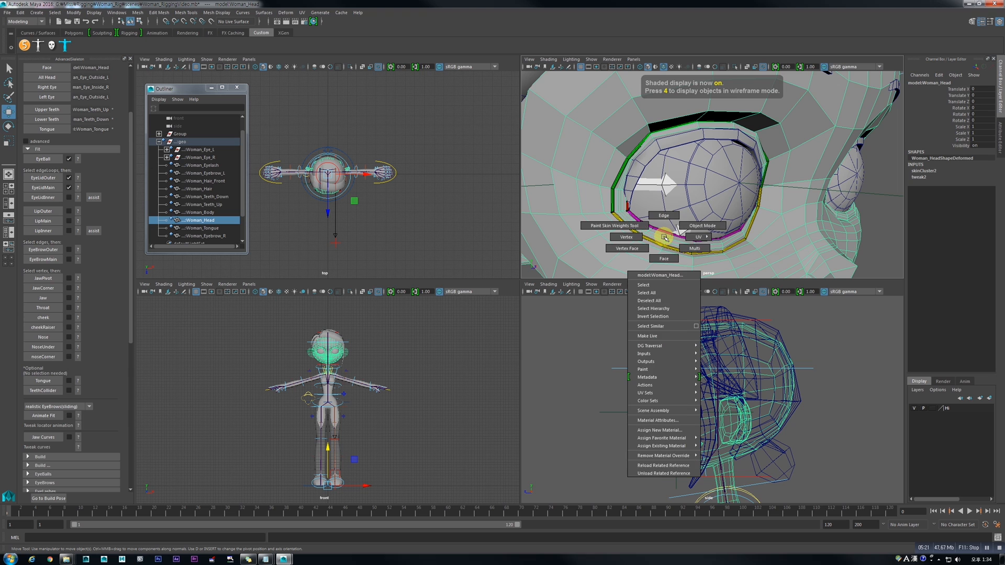
pyautogui.click(91, 230)
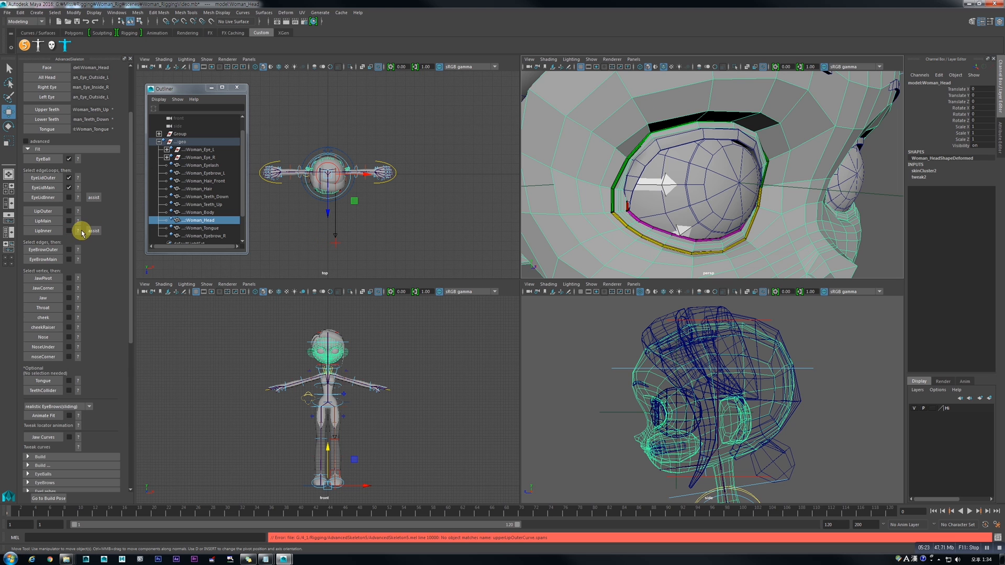
pyautogui.click(92, 202)
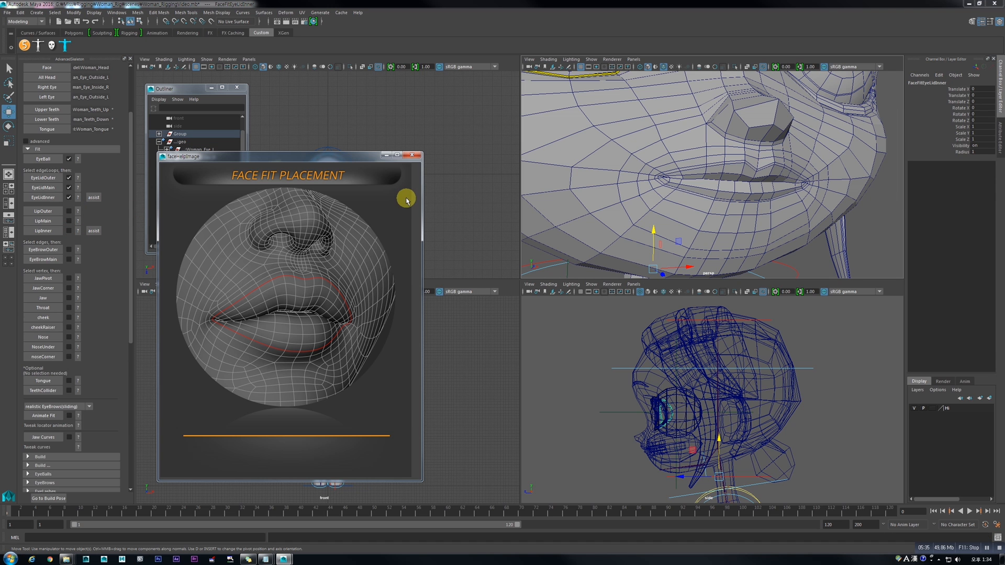
# Step: Select the outer lip edge loop on the head mesh and create the LipOuter fit from it
pyautogui.click(412, 155)
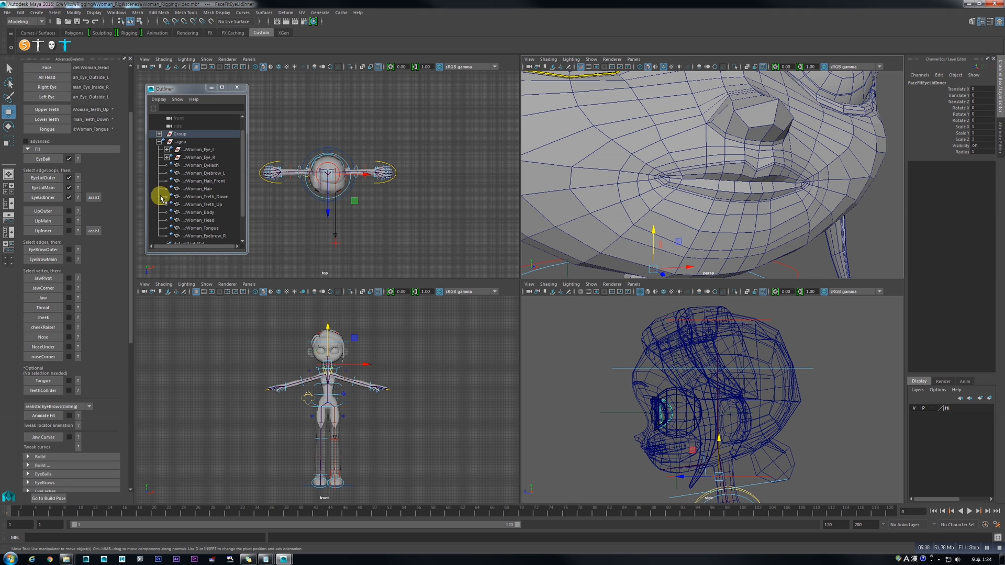
pyautogui.click(620, 177)
pyautogui.moveTo(654, 173); pyautogui.dragTo(656, 156, button='right')
pyautogui.doubleClick(688, 165)
pyautogui.click(48, 211)
# Step: Select the main lip edge loop, consulting the LipMain help image, and create the LipMain fit from it
pyautogui.click(679, 205)
pyautogui.moveTo(683, 202); pyautogui.dragTo(689, 186, button='right')
pyautogui.click(79, 221)
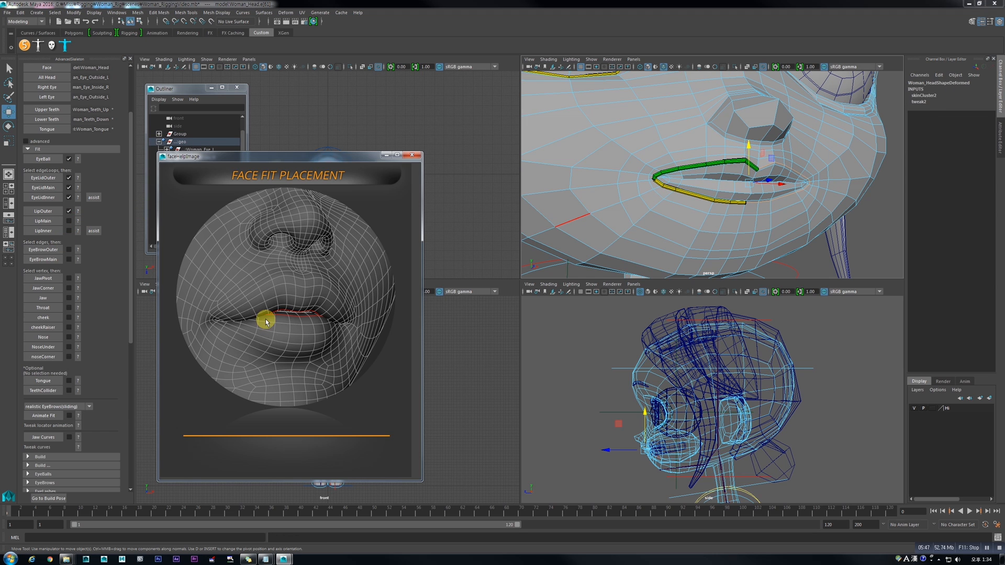
pyautogui.click(412, 155)
pyautogui.scroll(3, 717, 180)
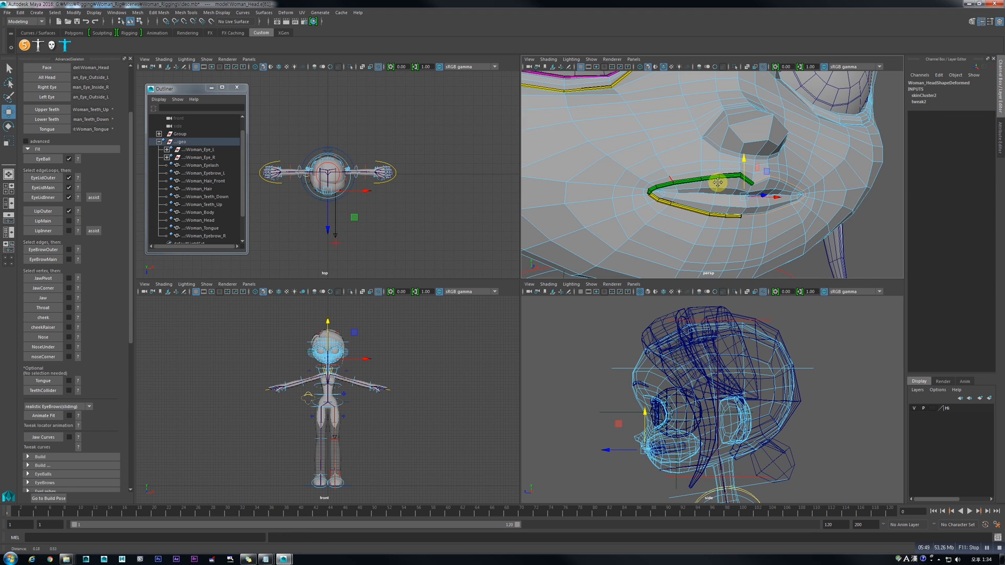
pyautogui.doubleClick(692, 208)
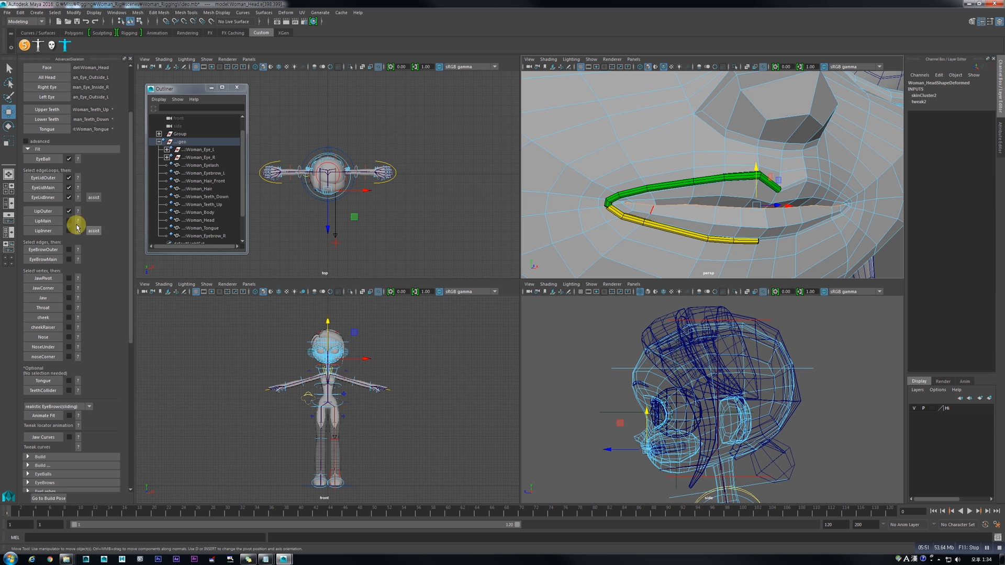
# Step: Consult the LipInner help image and peel the lips open with the LipInner assist
pyautogui.click(96, 231)
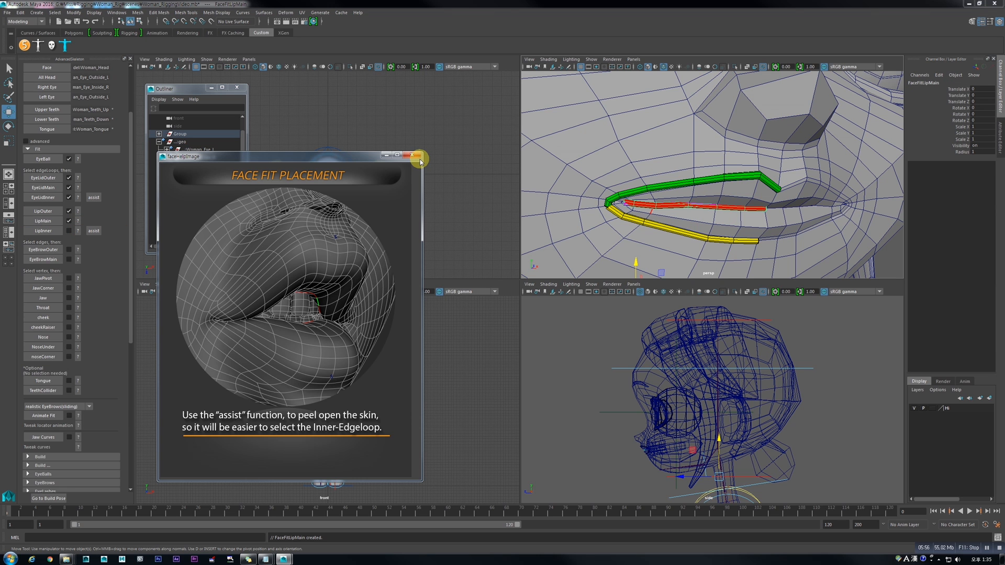
pyautogui.click(413, 156)
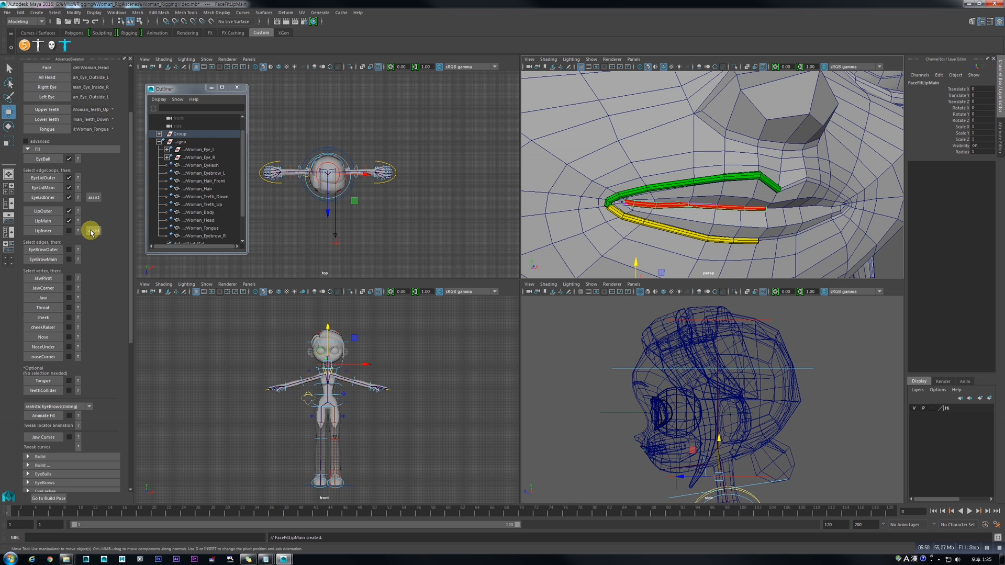
pyautogui.click(94, 230)
pyautogui.keyDown('alt'); pyautogui.moveTo(801, 216); pyautogui.dragTo(758, 218, button='middle'); pyautogui.keyUp('alt')
# Step: Select the inner lip edge loop inside the opened mouth and create the LipInner fit from it
pyautogui.click(758, 225)
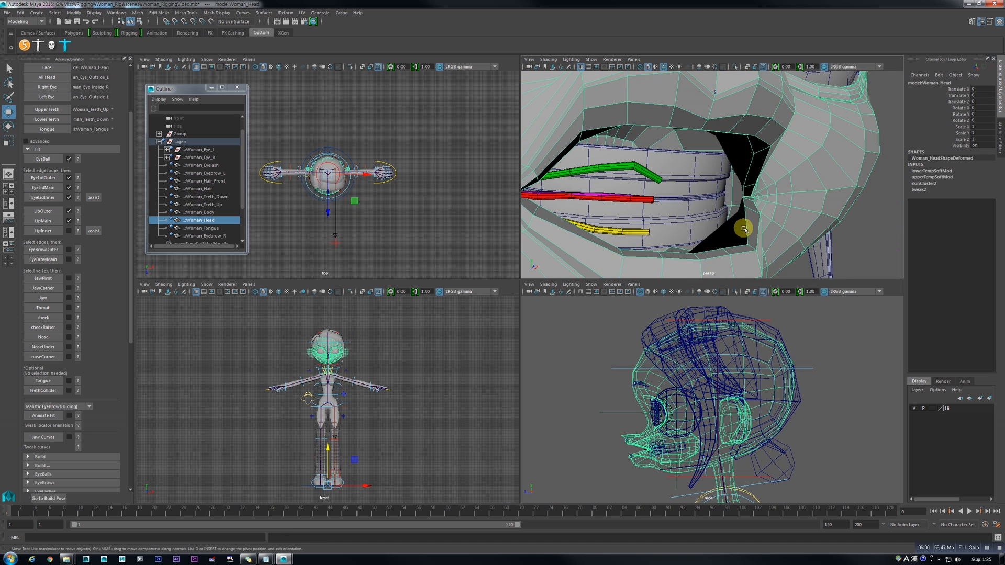
pyautogui.moveTo(765, 227); pyautogui.dragTo(774, 208, button='right')
pyautogui.click(782, 212)
pyautogui.doubleClick(636, 241)
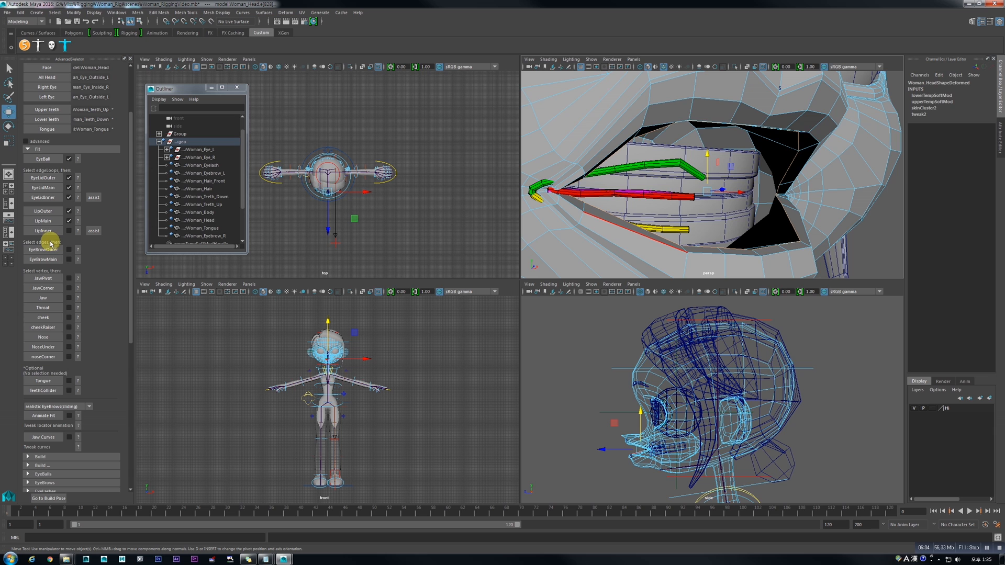
pyautogui.click(50, 232)
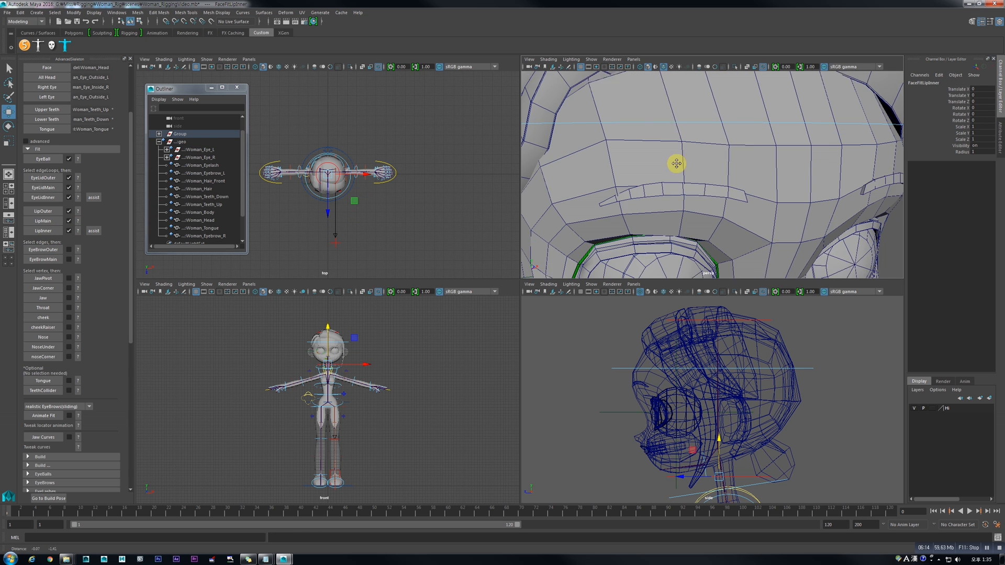
# Step: Select the row of forehead edges above the character's right eyebrow, consulting the eyebrow help images, and create the EyeBrowOuter fit
pyautogui.click(77, 250)
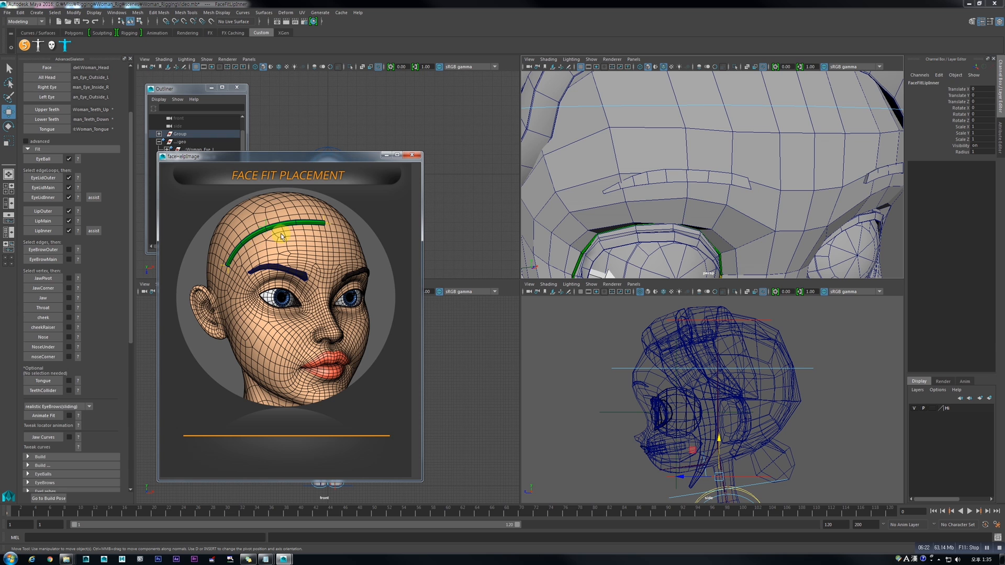
pyautogui.click(411, 155)
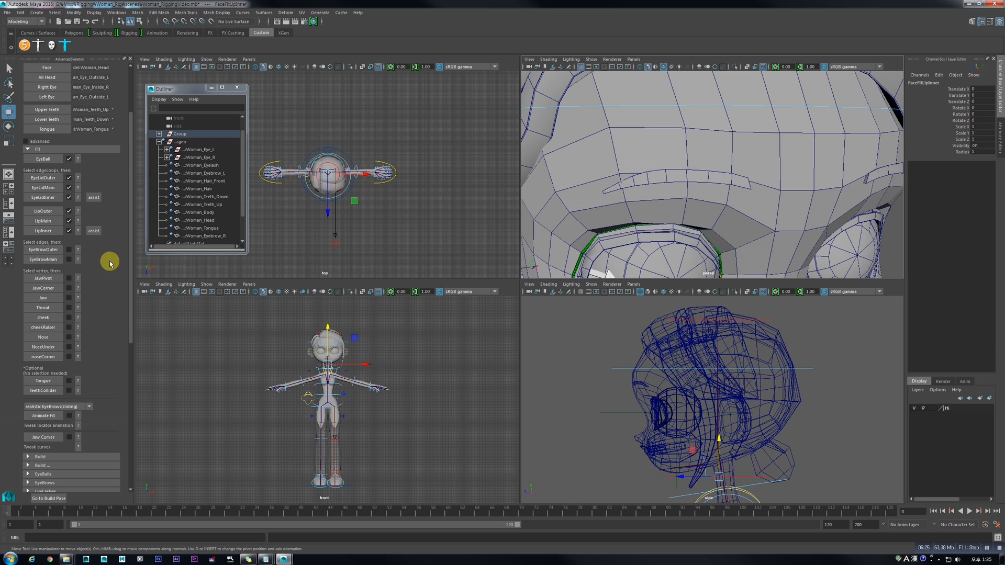
pyautogui.click(79, 260)
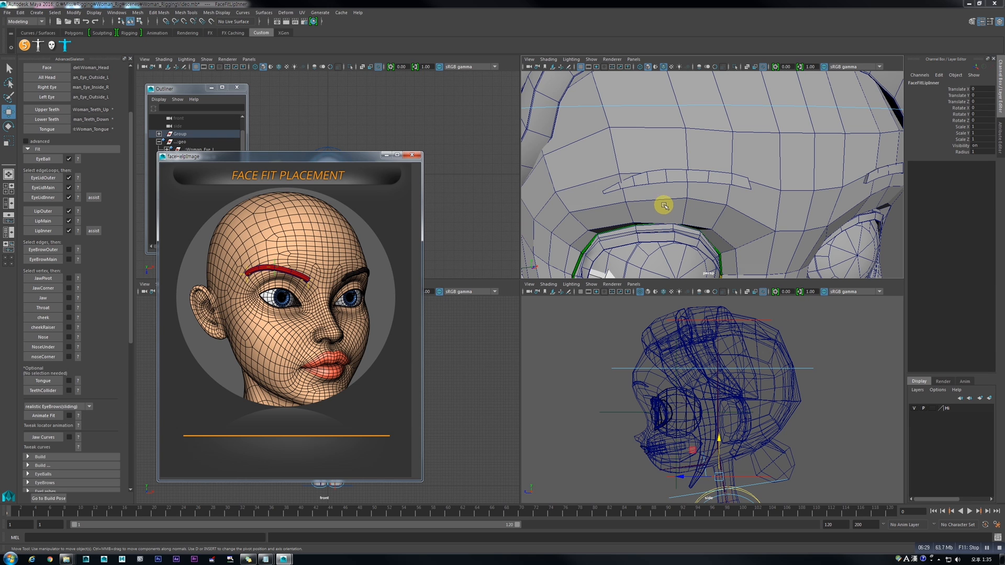
pyautogui.click(412, 156)
pyautogui.click(648, 138)
pyautogui.moveTo(648, 137); pyautogui.dragTo(707, 123, button='right')
pyautogui.click(749, 132)
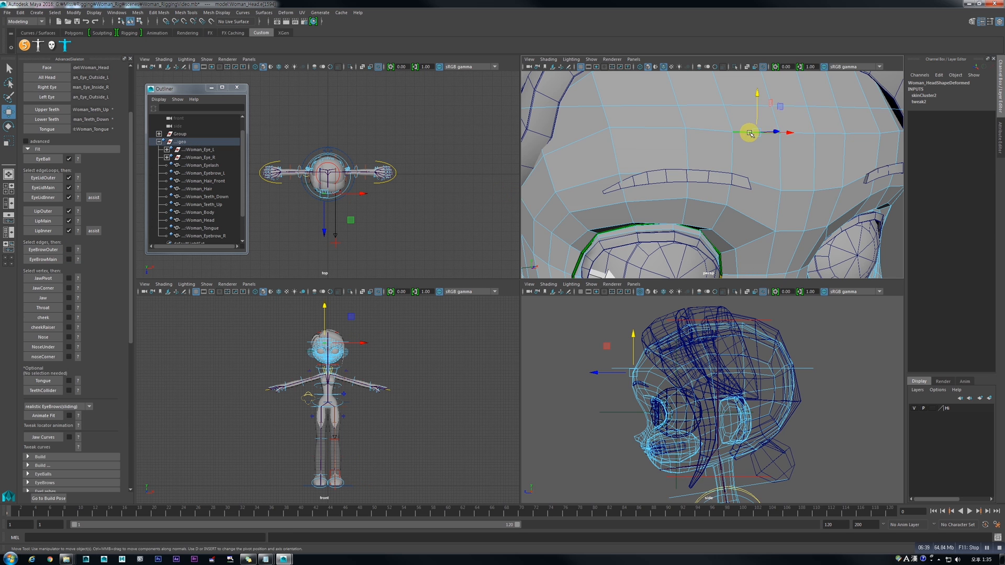
pyautogui.scroll(-5, 743, 131)
pyautogui.click(724, 141)
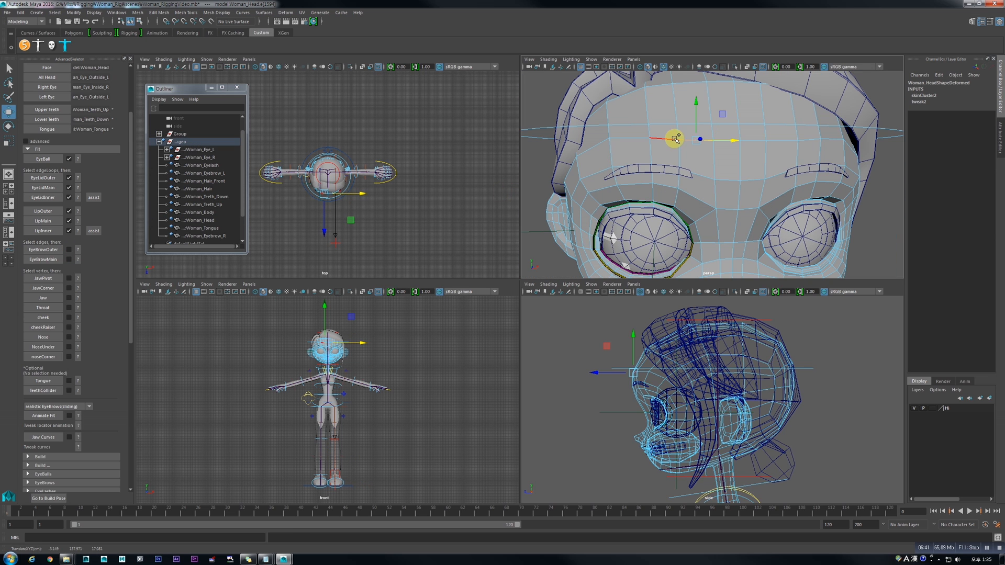
pyautogui.click(42, 249)
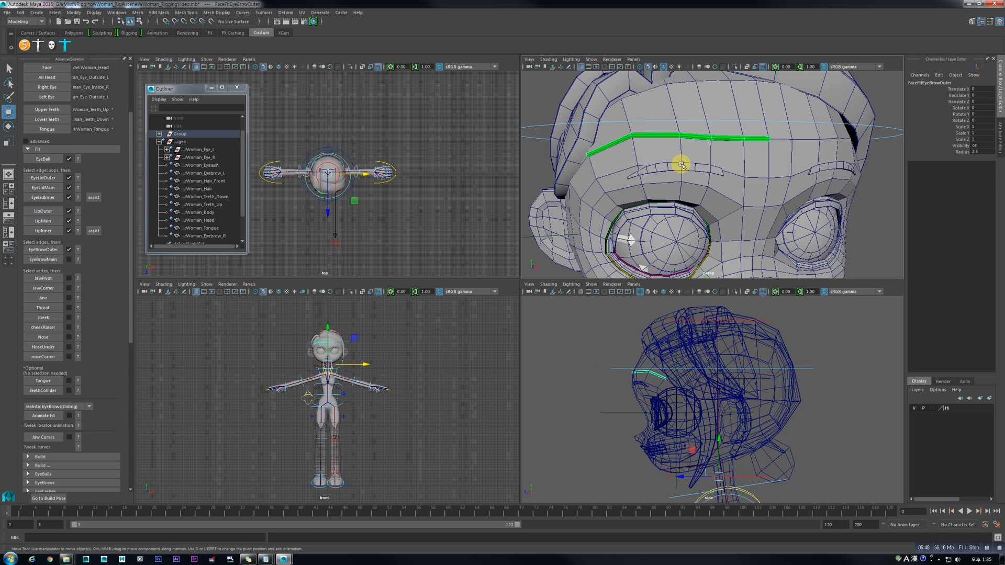
# Step: Select the row of head edges running along the character's right eyebrow and create the EyeBrowMain fit from it
pyautogui.click(664, 187)
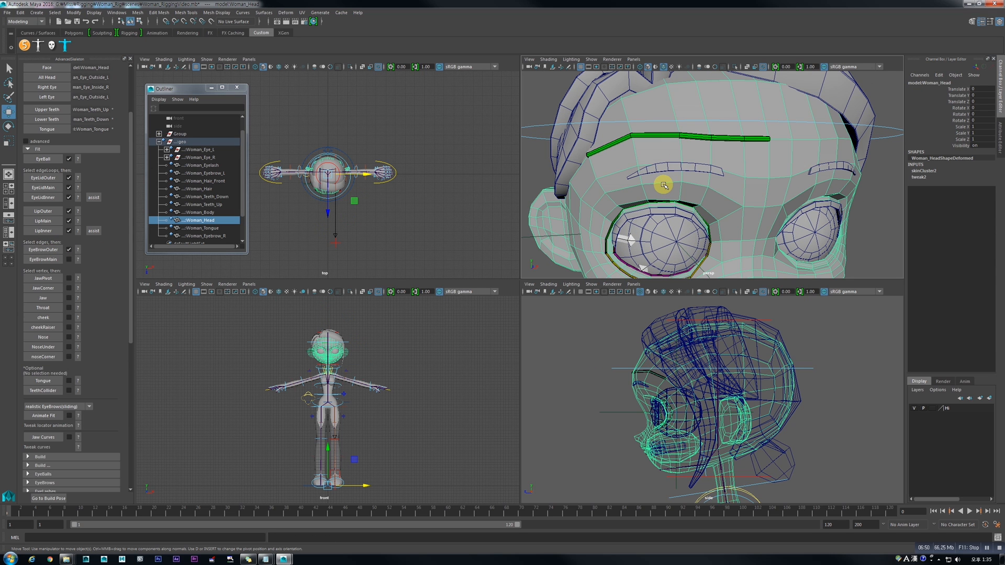
pyautogui.rightClick(663, 185)
pyautogui.click(668, 166)
pyautogui.click(679, 165)
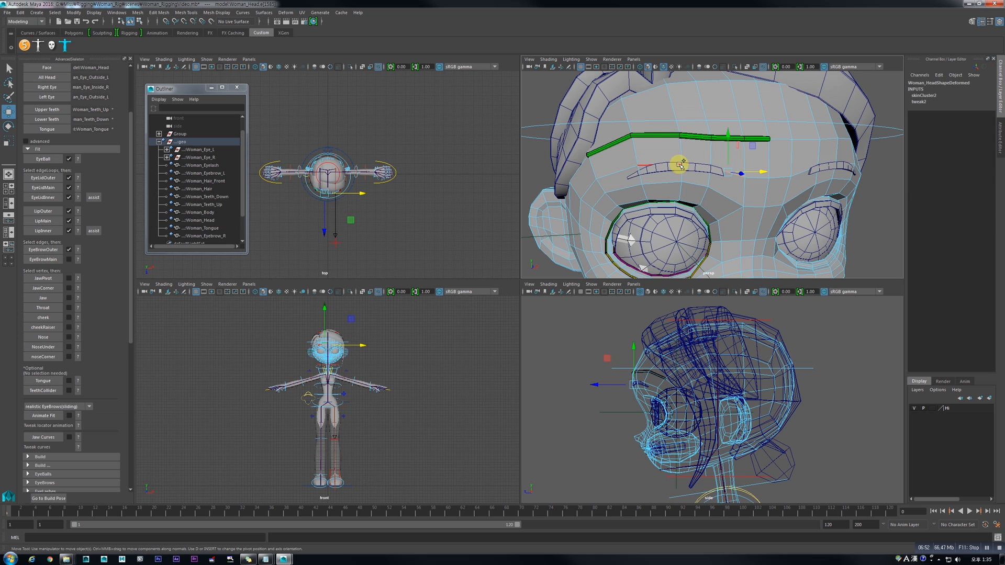
pyautogui.keyDown('shift'); pyautogui.click(689, 167); pyautogui.keyUp('shift')
pyautogui.keyDown('shift'); pyautogui.click(666, 166); pyautogui.keyUp('shift')
pyautogui.keyDown('shift'); pyautogui.click(626, 168); pyautogui.keyUp('shift')
pyautogui.click(30, 260)
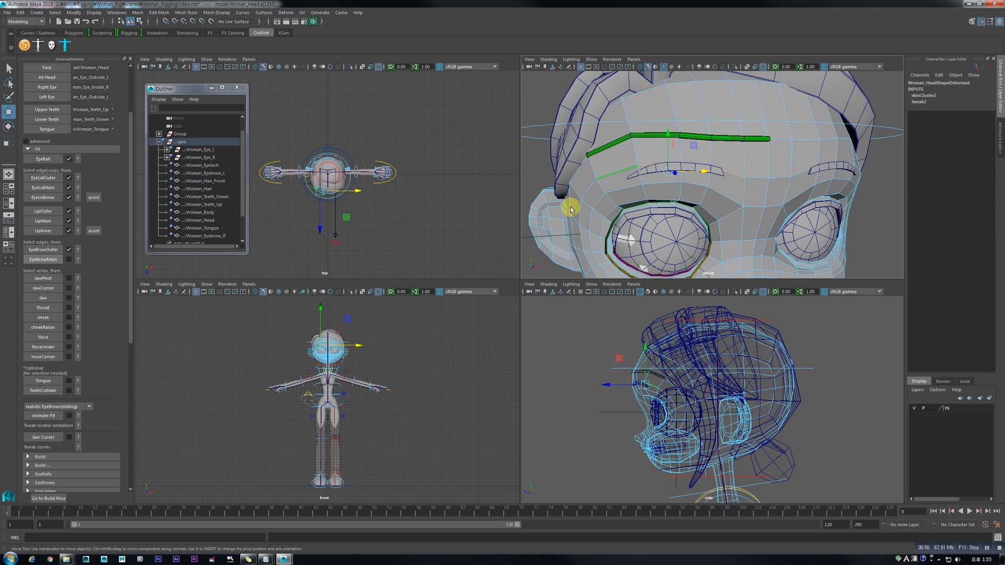
pyautogui.moveTo(672, 198)
pyautogui.keyDown('alt'); pyautogui.mouseDown()
pyautogui.moveTo(706, 194)
pyautogui.moveTo(688, 196)
pyautogui.mouseUp(); pyautogui.keyUp('alt')
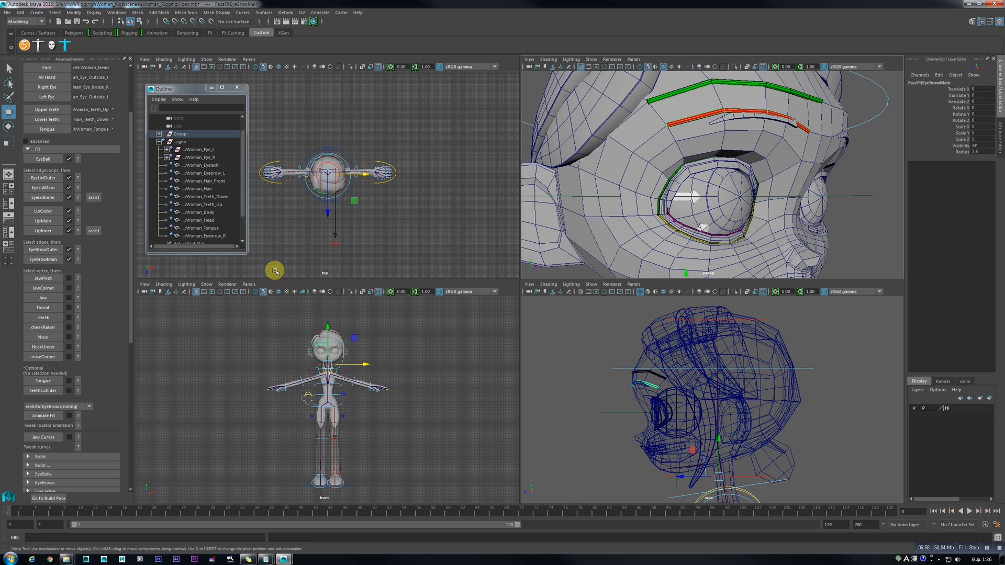
# Step: Consult the JawPivot help image and examine the area in front of the character's right ear
pyautogui.scroll(-1, 128, 286)
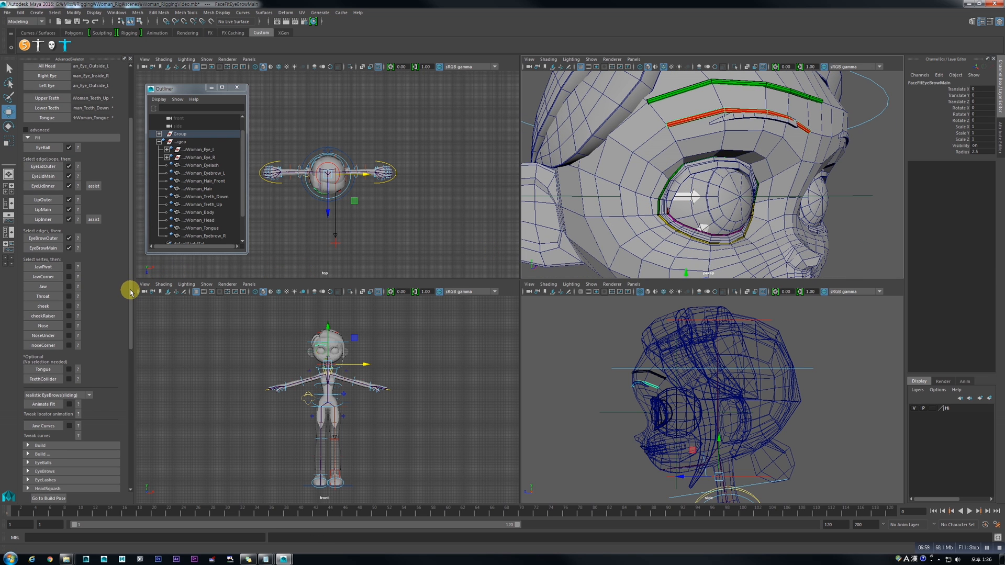
pyautogui.click(77, 267)
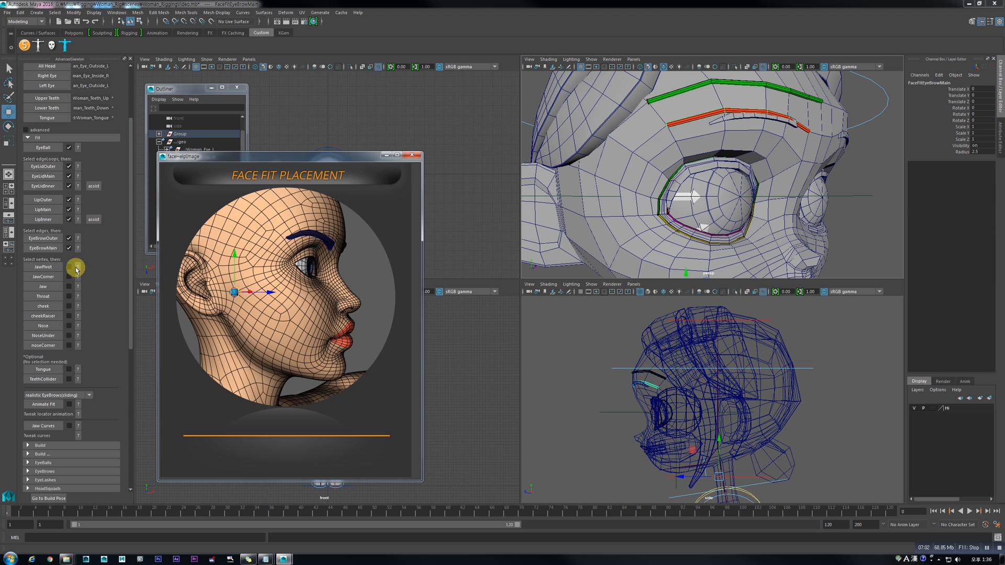
pyautogui.keyDown('alt'); pyautogui.moveTo(627, 202); pyautogui.dragTo(702, 152); pyautogui.keyUp('alt')
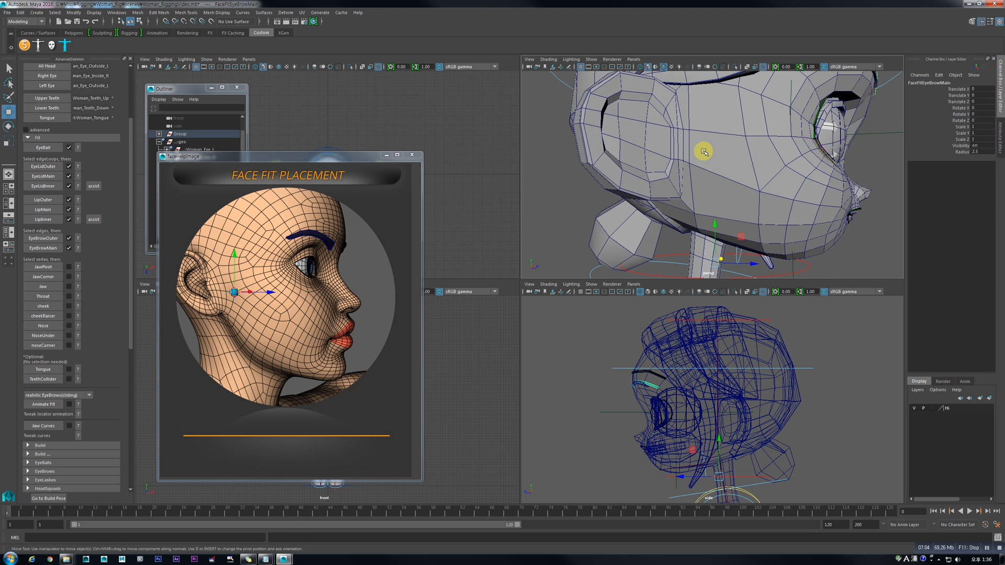
pyautogui.scroll(3, 713, 192)
pyautogui.keyDown('alt'); pyautogui.moveTo(713, 192); pyautogui.dragTo(720, 196); pyautogui.keyUp('alt')
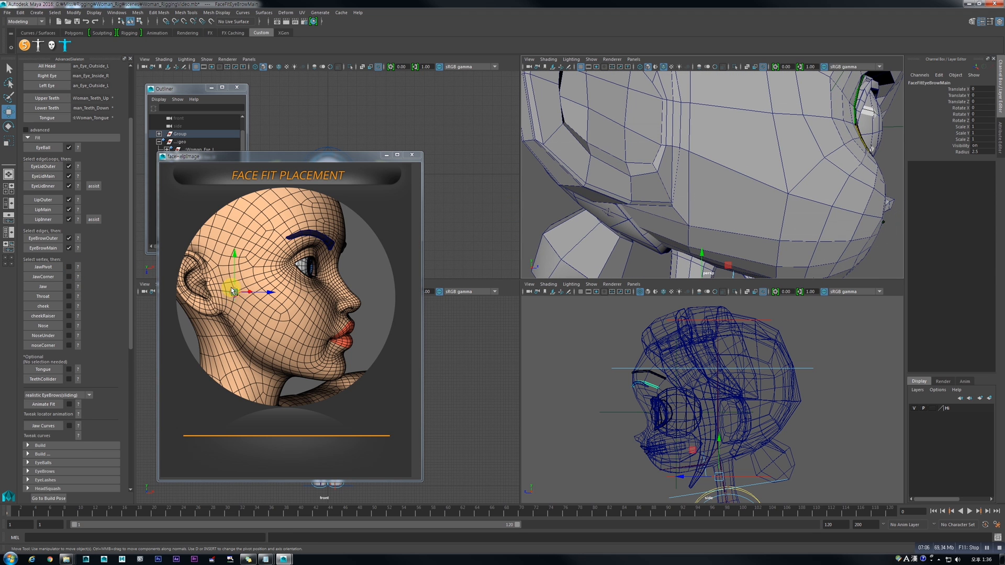
# Step: Select the head vertex just in front of the right ear, create the JawPivot fit from it, and close the help image
pyautogui.click(730, 157)
pyautogui.moveTo(731, 157)
pyautogui.keyDown('alt'); pyautogui.mouseDown()
pyautogui.moveTo(736, 164)
pyautogui.moveTo(724, 153)
pyautogui.mouseUp(); pyautogui.keyUp('alt')
pyautogui.rightClick(703, 151)
pyautogui.moveTo(707, 147); pyautogui.dragTo(672, 151, button='right')
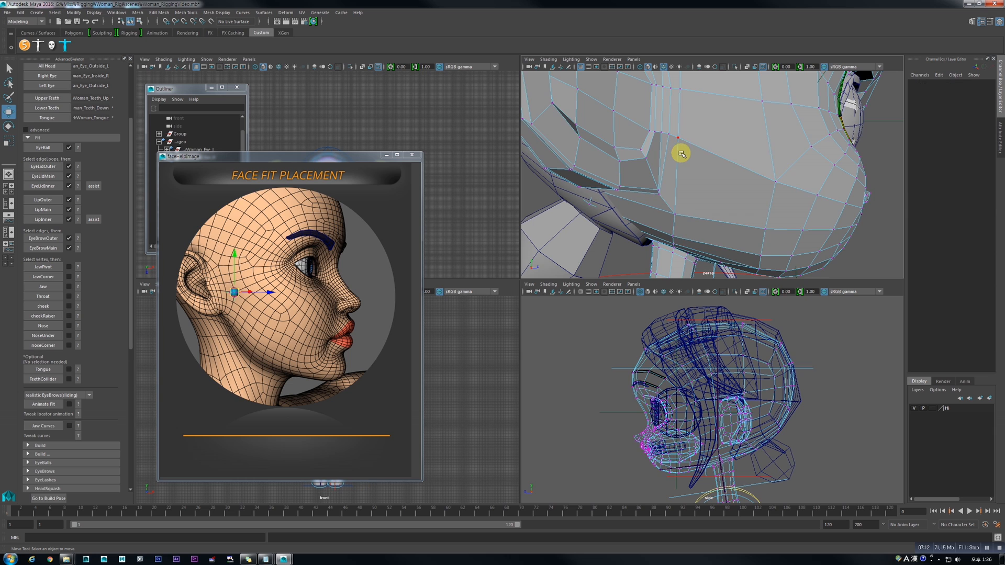
pyautogui.keyDown('alt'); pyautogui.moveTo(656, 181); pyautogui.dragTo(679, 162); pyautogui.keyUp('alt')
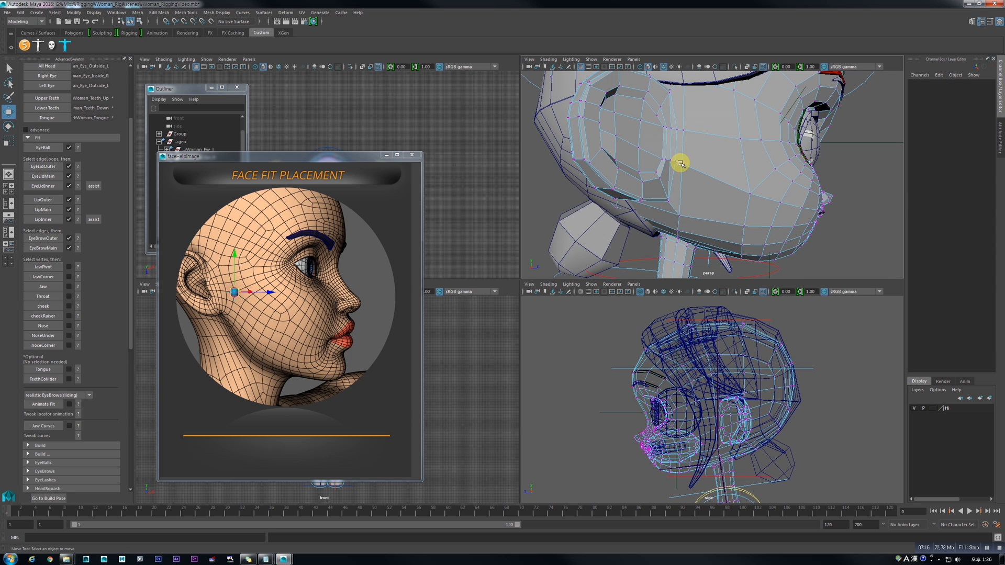
pyautogui.click(680, 163)
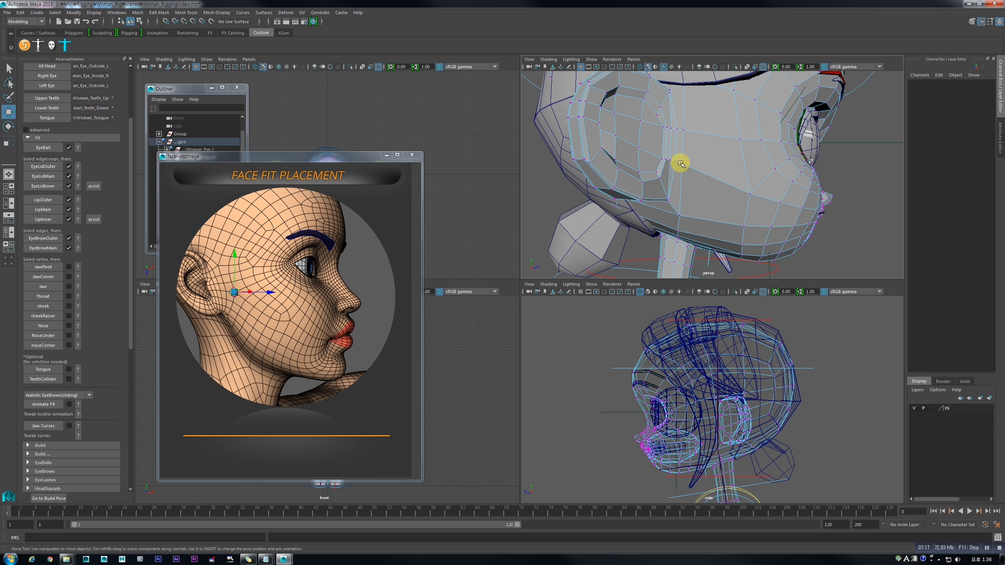
pyautogui.click(44, 267)
pyautogui.keyDown('alt'); pyautogui.moveTo(713, 171); pyautogui.dragTo(652, 192); pyautogui.keyUp('alt')
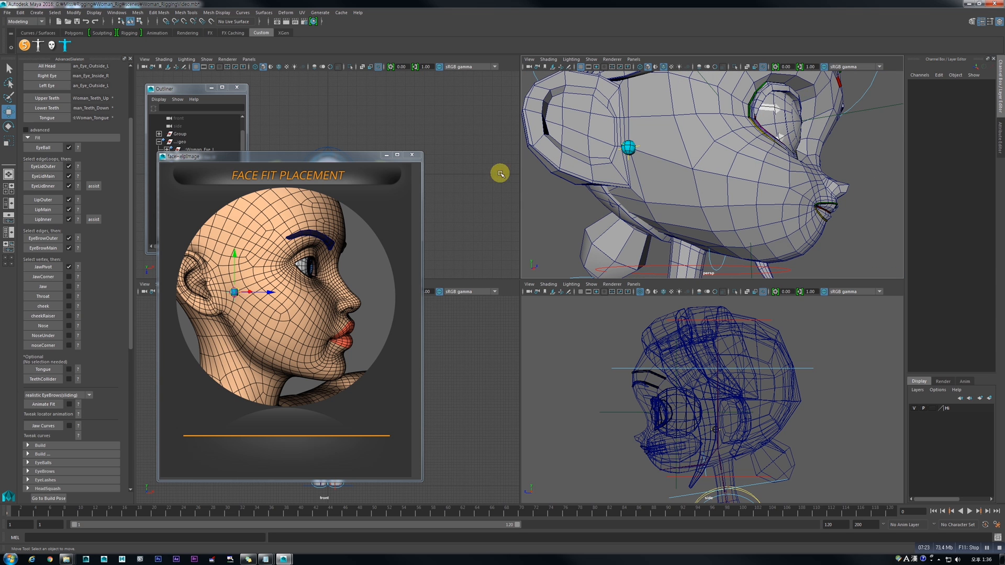
pyautogui.click(412, 155)
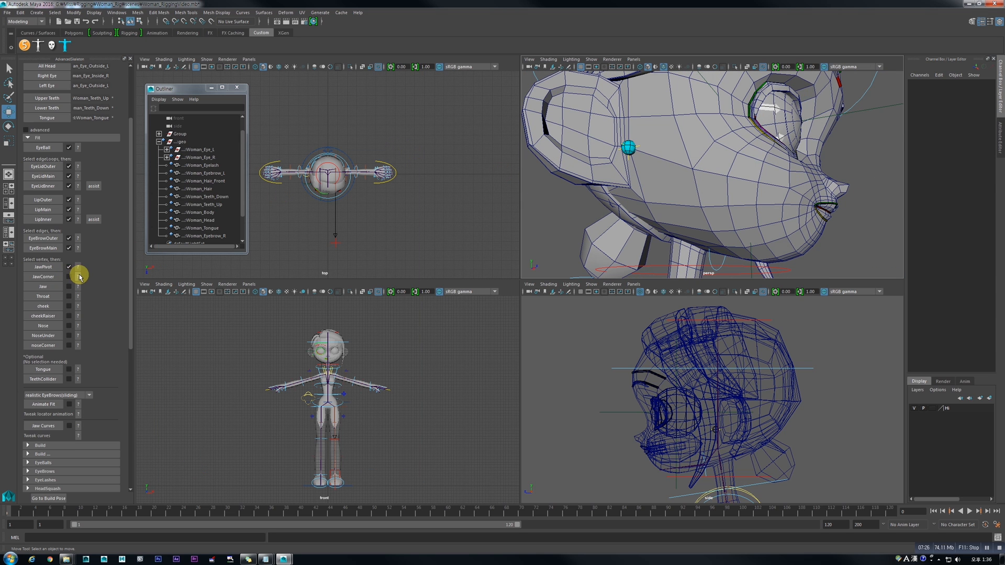
# Step: Consult the JawCorner help image and examine the rear lower jaw area of the head mesh
pyautogui.click(78, 276)
pyautogui.keyDown('alt'); pyautogui.moveTo(733, 227); pyautogui.dragTo(726, 214); pyautogui.keyUp('alt')
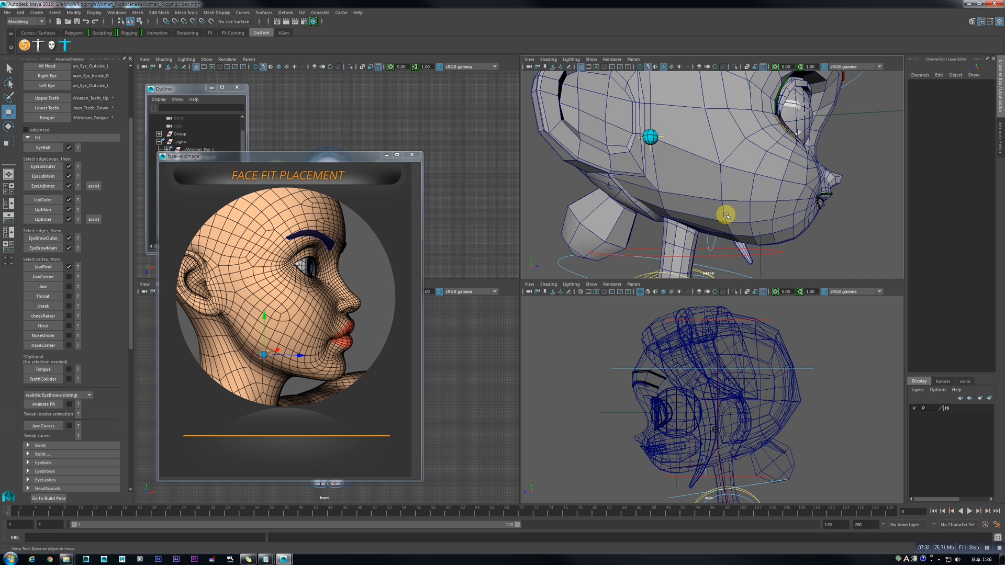
pyautogui.keyDown('alt'); pyautogui.moveTo(760, 226); pyautogui.dragTo(765, 226); pyautogui.keyUp('alt')
pyautogui.keyDown('alt'); pyautogui.moveTo(708, 208); pyautogui.dragTo(706, 206); pyautogui.keyUp('alt')
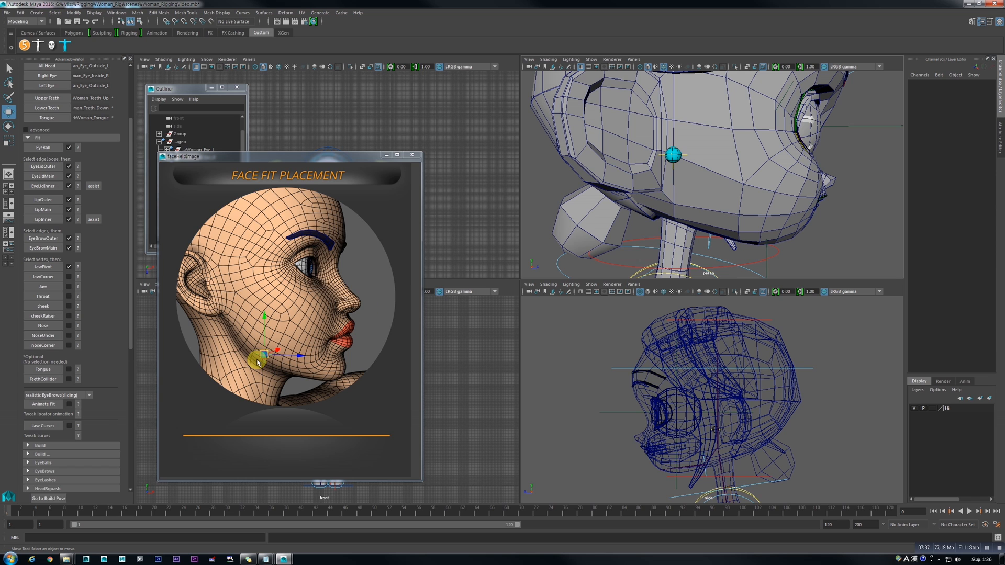
pyautogui.keyDown('alt'); pyautogui.moveTo(702, 196); pyautogui.dragTo(705, 190); pyautogui.keyUp('alt')
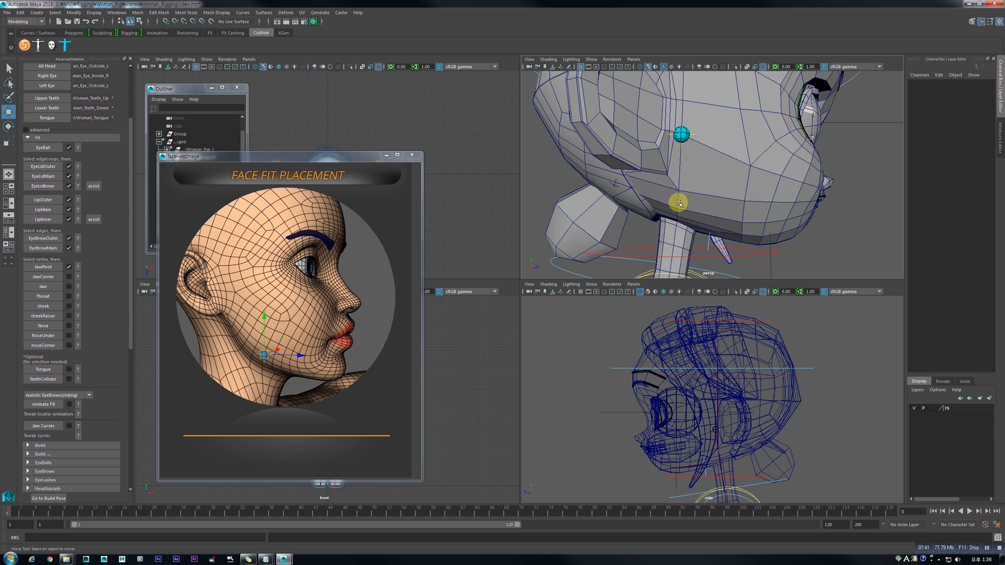
pyautogui.keyDown('alt'); pyautogui.moveTo(682, 197); pyautogui.dragTo(683, 210); pyautogui.keyUp('alt')
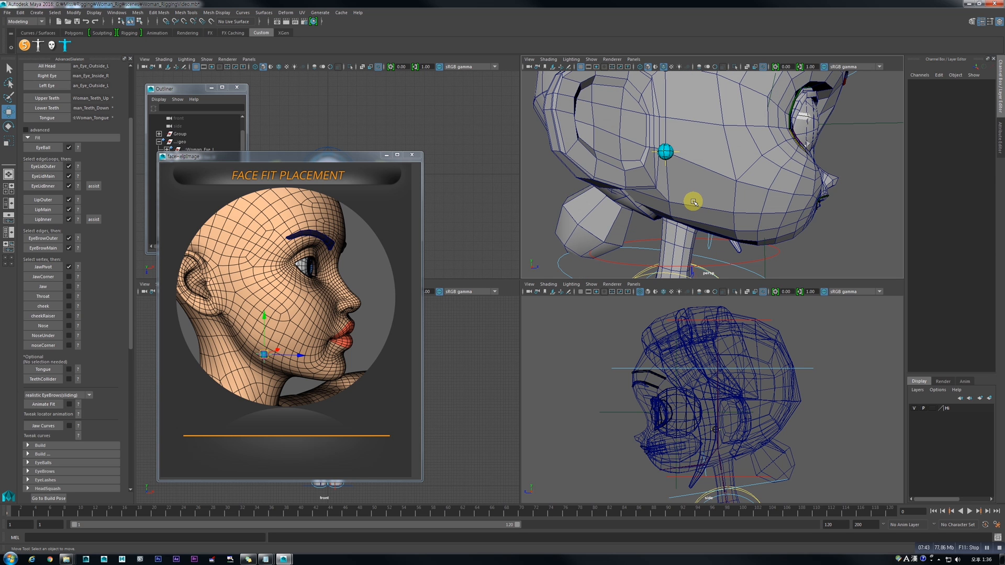
# Step: Select the vertex at the rear corner of the right jaw below the ear, close the help image, and create the JawCorner fit
pyautogui.click(694, 202)
pyautogui.moveTo(692, 199); pyautogui.dragTo(673, 216, button='right')
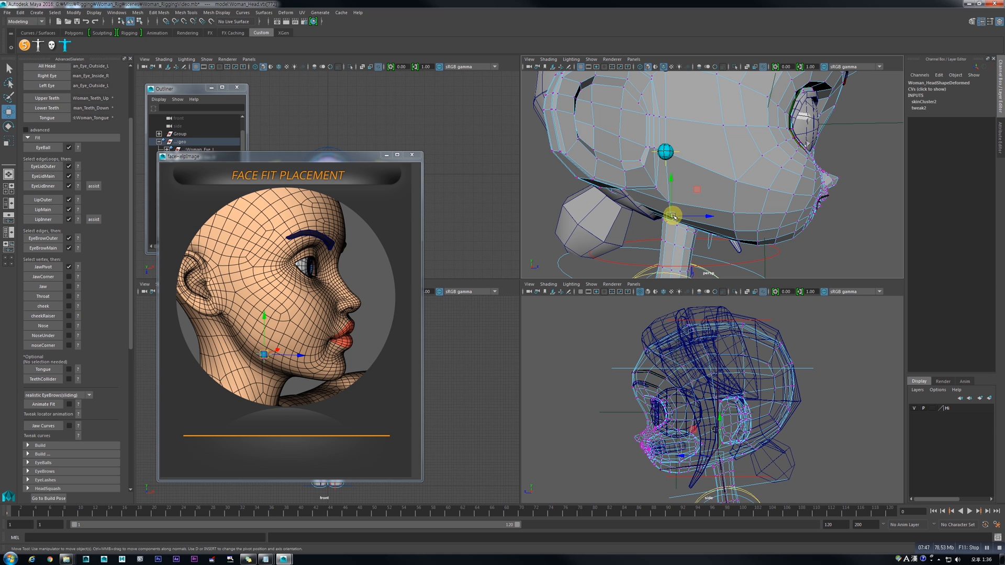
pyautogui.click(410, 155)
pyautogui.click(54, 276)
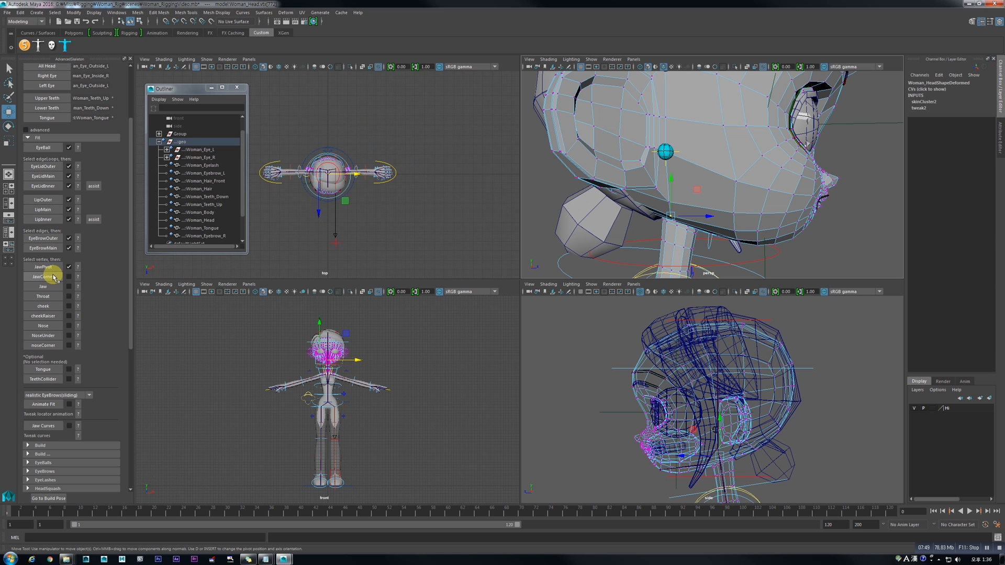
pyautogui.keyDown('alt'); pyautogui.moveTo(591, 173); pyautogui.dragTo(625, 181); pyautogui.keyUp('alt')
pyautogui.scroll(-3, 582, 177)
# Step: Consult the Jaw help image and compare it with the front of the character's chin
pyautogui.click(78, 287)
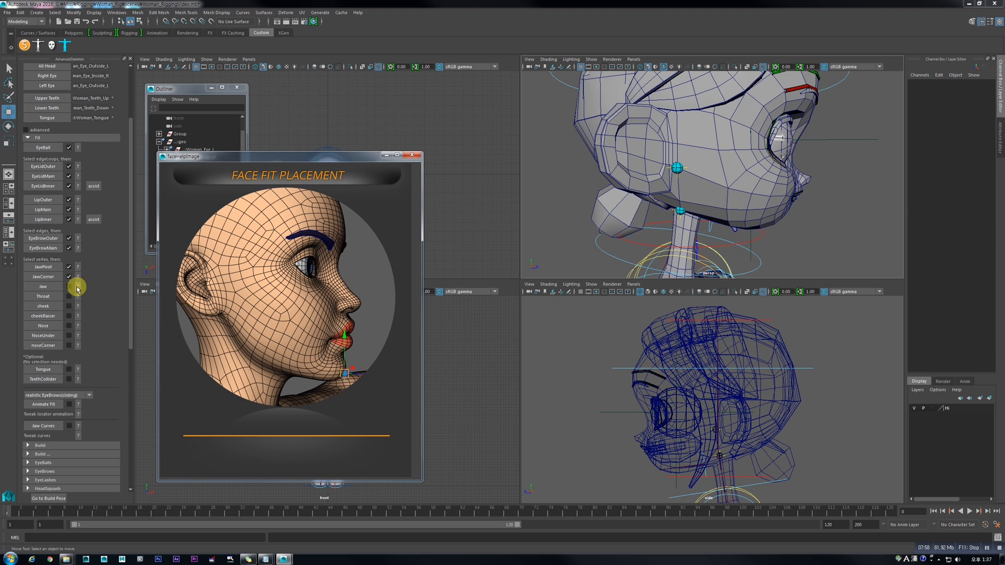
pyautogui.keyDown('alt'); pyautogui.moveTo(773, 208); pyautogui.dragTo(734, 222); pyautogui.keyUp('alt')
pyautogui.scroll(3, 700, 220)
# Step: Select the centre vertex at the bottom of the chin, minimize the help image, and create the Jaw fit from it
pyautogui.click(733, 242)
pyautogui.rightClick(737, 242)
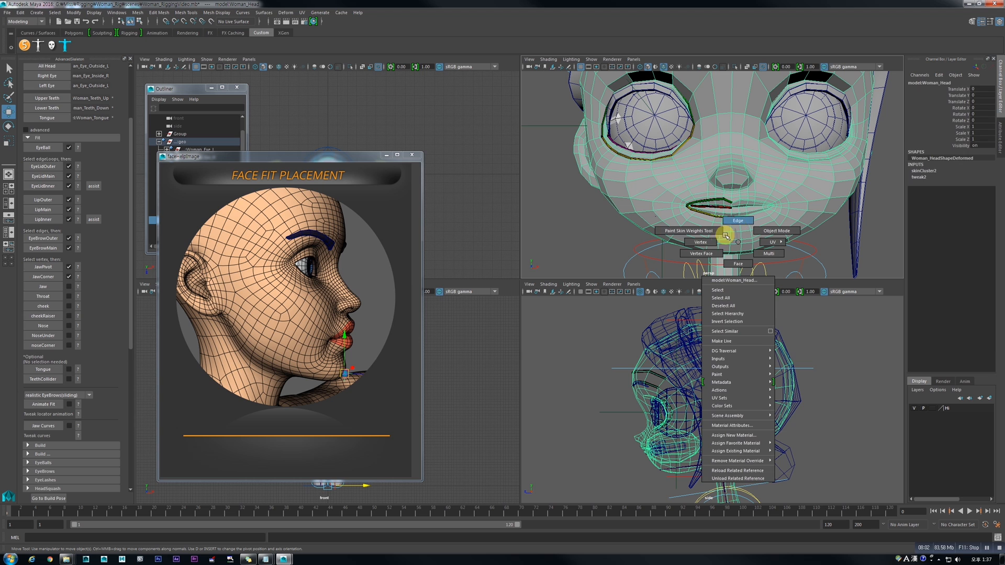
pyautogui.click(700, 242)
pyautogui.click(745, 251)
pyautogui.keyDown('alt'); pyautogui.moveTo(745, 252); pyautogui.dragTo(762, 280); pyautogui.keyUp('alt')
pyautogui.click(782, 242)
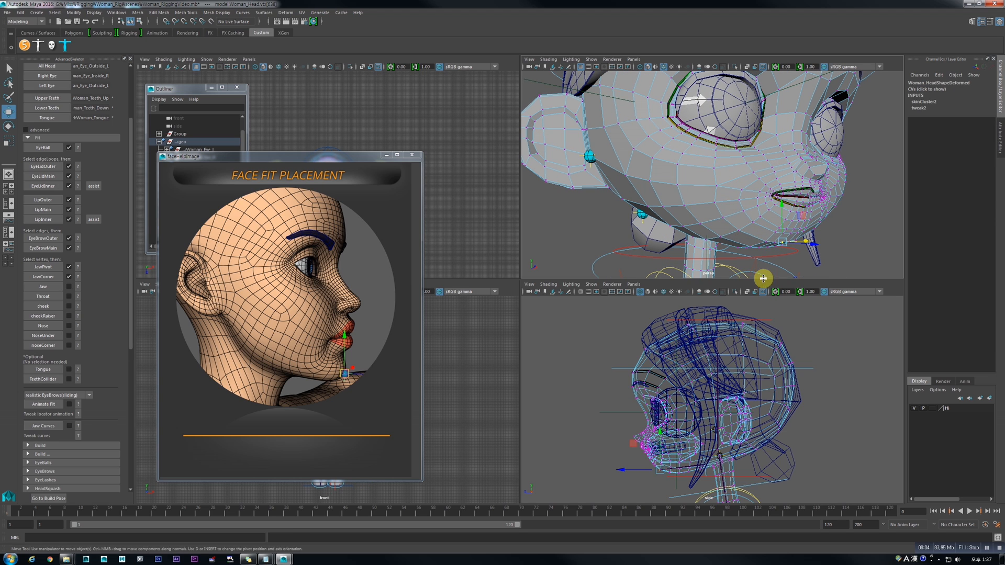
pyautogui.click(386, 155)
pyautogui.scroll(5, 765, 325)
pyautogui.keyDown('alt'); pyautogui.moveTo(760, 440); pyautogui.dragTo(761, 363, button='middle'); pyautogui.keyUp('alt')
pyautogui.keyDown('alt'); pyautogui.moveTo(749, 174); pyautogui.dragTo(740, 187); pyautogui.keyUp('alt')
pyautogui.click(52, 286)
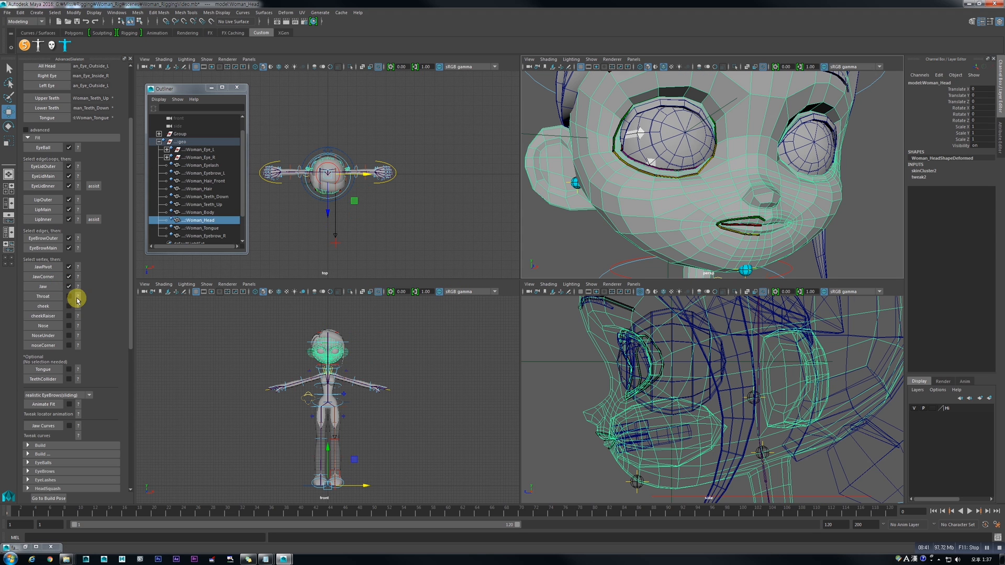
# Step: Select the centre vertex under the chin where the neck begins, consulting the Throat help image, and create the Throat fit
pyautogui.click(78, 297)
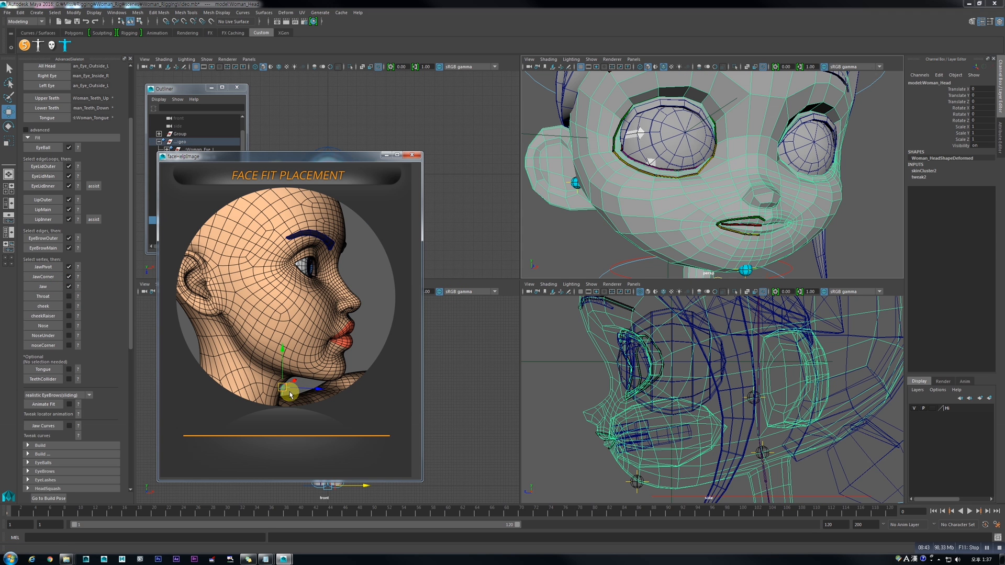
pyautogui.keyDown('alt'); pyautogui.moveTo(739, 477); pyautogui.dragTo(741, 453, button='middle'); pyautogui.keyUp('alt')
pyautogui.keyDown('alt'); pyautogui.moveTo(750, 219); pyautogui.dragTo(729, 162); pyautogui.keyUp('alt')
pyautogui.moveTo(730, 231); pyautogui.dragTo(718, 232, button='right')
pyautogui.click(724, 228)
pyautogui.keyDown('alt'); pyautogui.moveTo(698, 235); pyautogui.dragTo(733, 250); pyautogui.keyUp('alt')
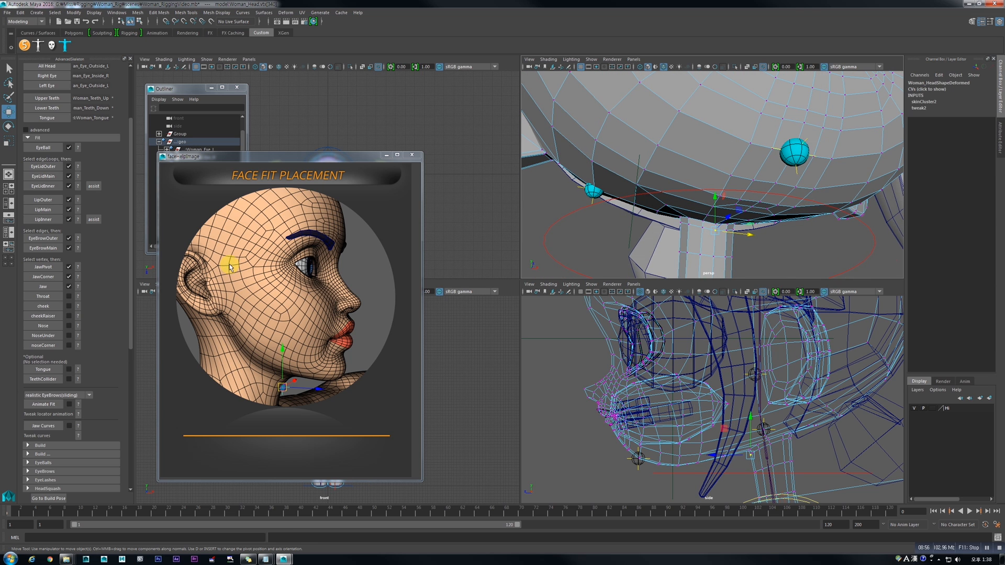
pyautogui.click(57, 298)
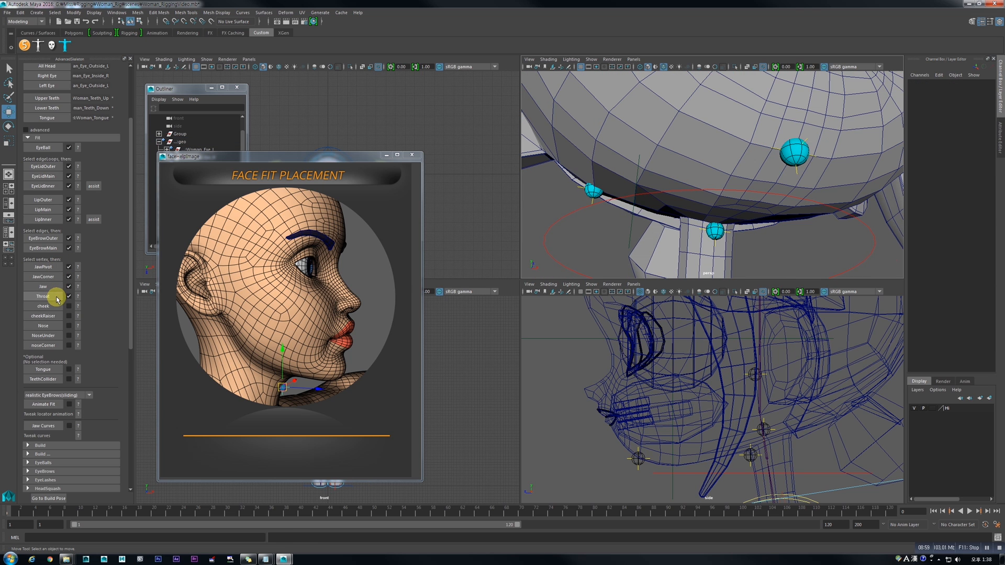
pyautogui.keyDown('alt'); pyautogui.moveTo(694, 131); pyautogui.dragTo(693, 206); pyautogui.keyUp('alt')
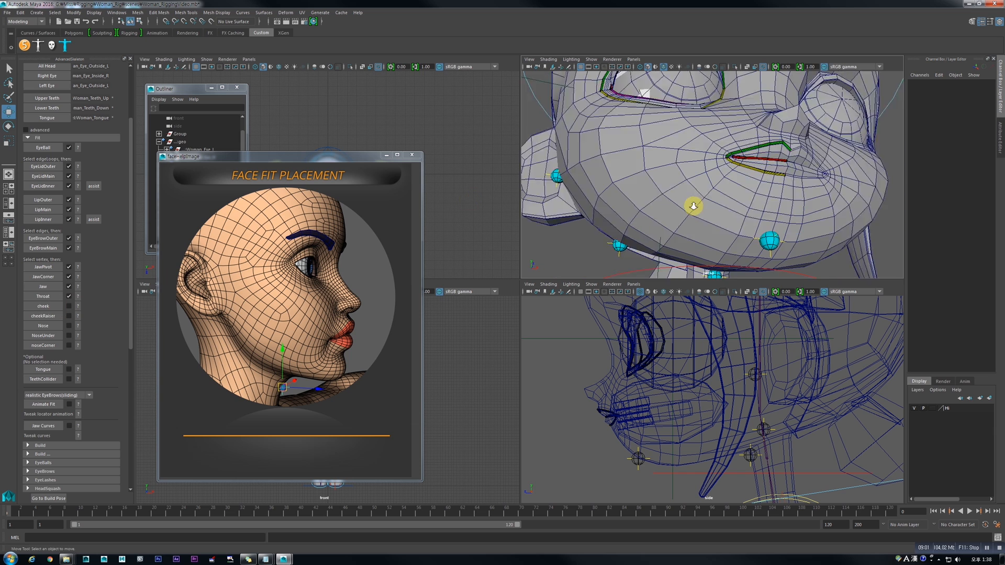
pyautogui.scroll(-3, 694, 206)
pyautogui.click(405, 156)
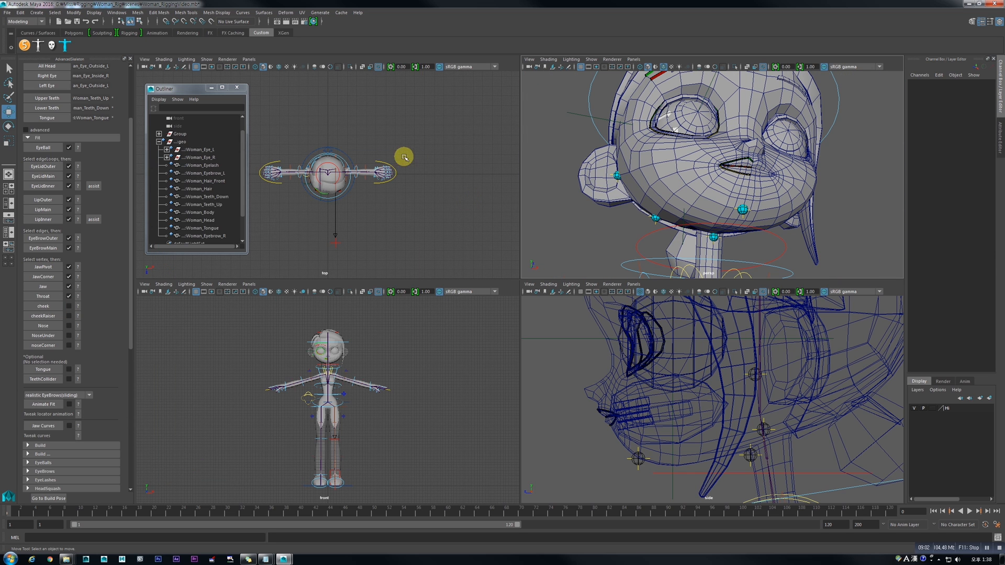
# Step: Select the vertex on the right cheek beside the mouth, consulting the cheek help image, and create the cheek fit
pyautogui.click(77, 306)
pyautogui.keyDown('alt'); pyautogui.moveTo(743, 155); pyautogui.dragTo(713, 179); pyautogui.keyUp('alt')
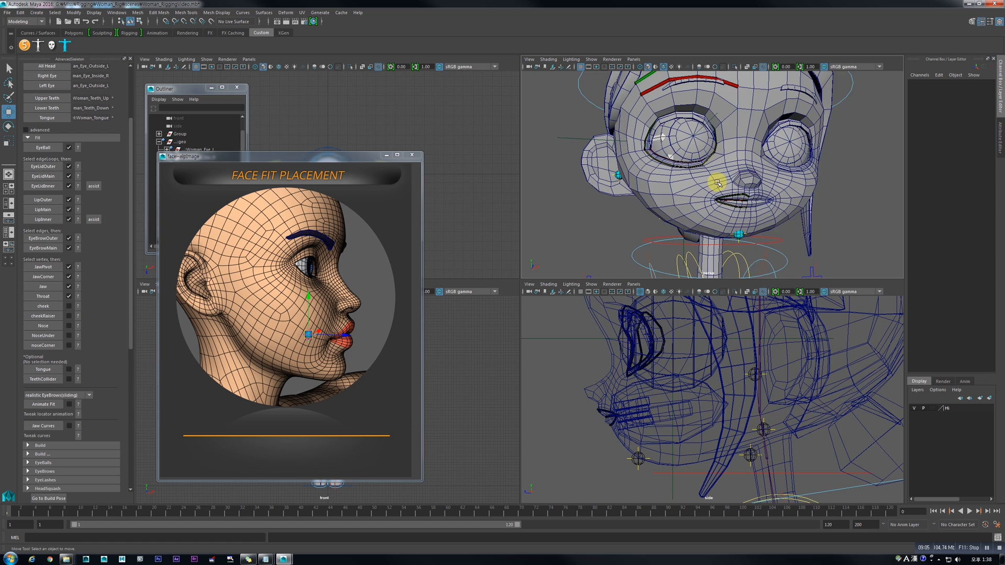
pyautogui.scroll(2, 697, 197)
pyautogui.scroll(2, 696, 198)
pyautogui.click(696, 198)
pyautogui.moveTo(687, 210); pyautogui.dragTo(658, 210, button='right')
pyautogui.click(42, 306)
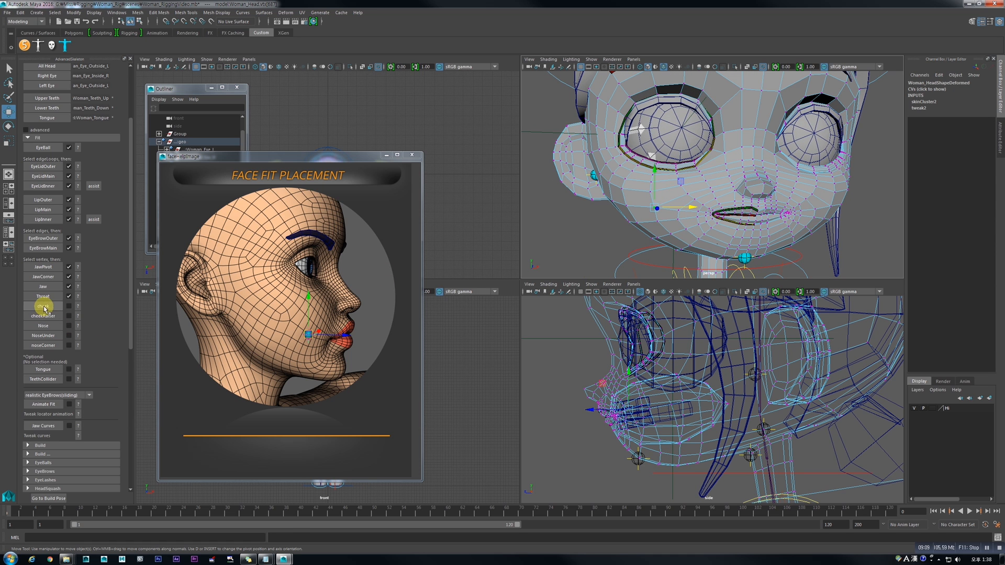
# Step: Select the vertex directly below the right eye, consulting the cheekRaiser help image, and create the cheekRaiser fit
pyautogui.click(77, 316)
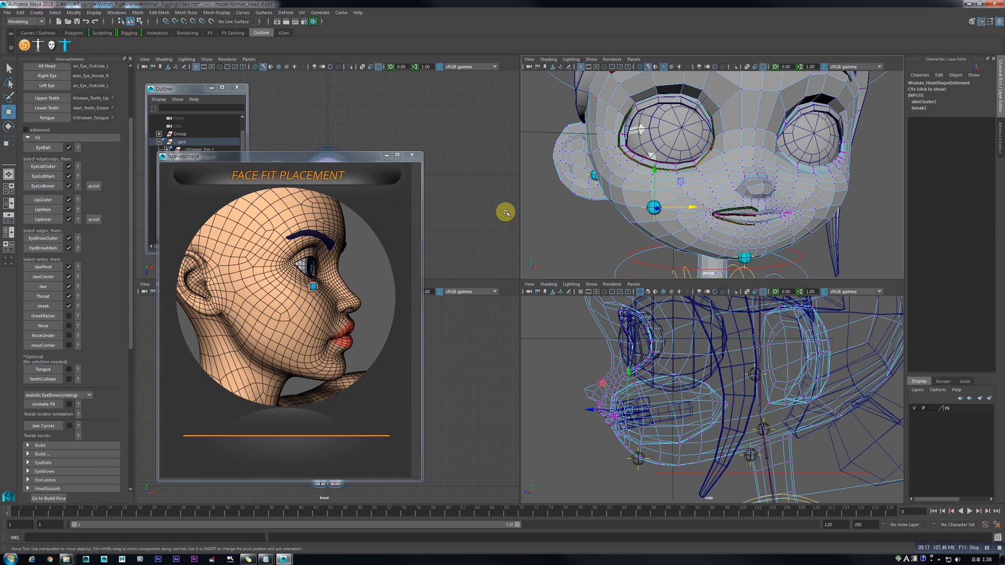
pyautogui.keyDown('alt'); pyautogui.moveTo(688, 182); pyautogui.dragTo(750, 188); pyautogui.keyUp('alt')
pyautogui.click(683, 190)
pyautogui.click(738, 189)
pyautogui.keyDown('alt'); pyautogui.moveTo(681, 209); pyautogui.dragTo(663, 209); pyautogui.keyUp('alt')
pyautogui.click(36, 315)
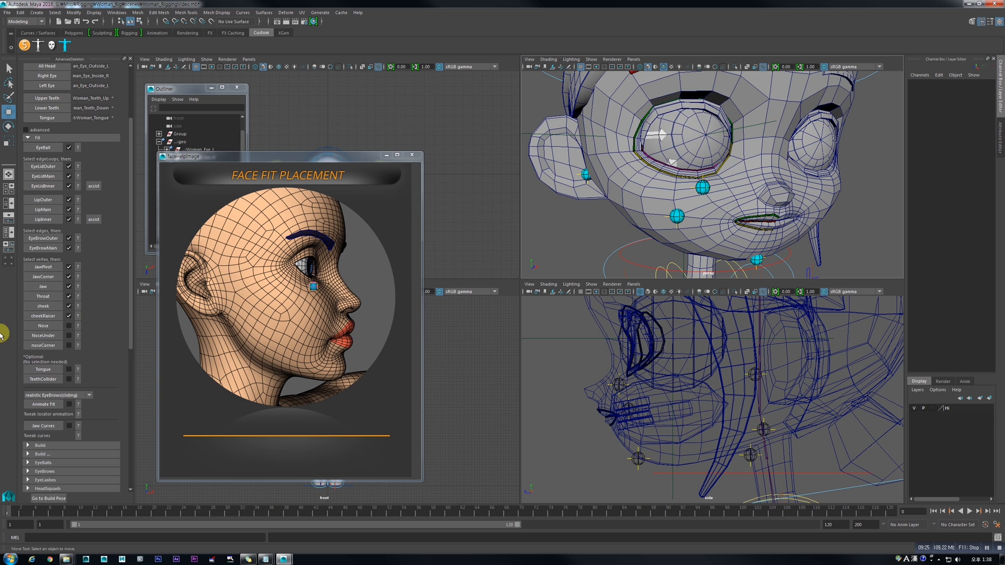
# Step: Select the vertex at the tip of the nose, consulting the Nose help image, create the Nose fit, and reselect the head mesh
pyautogui.click(77, 325)
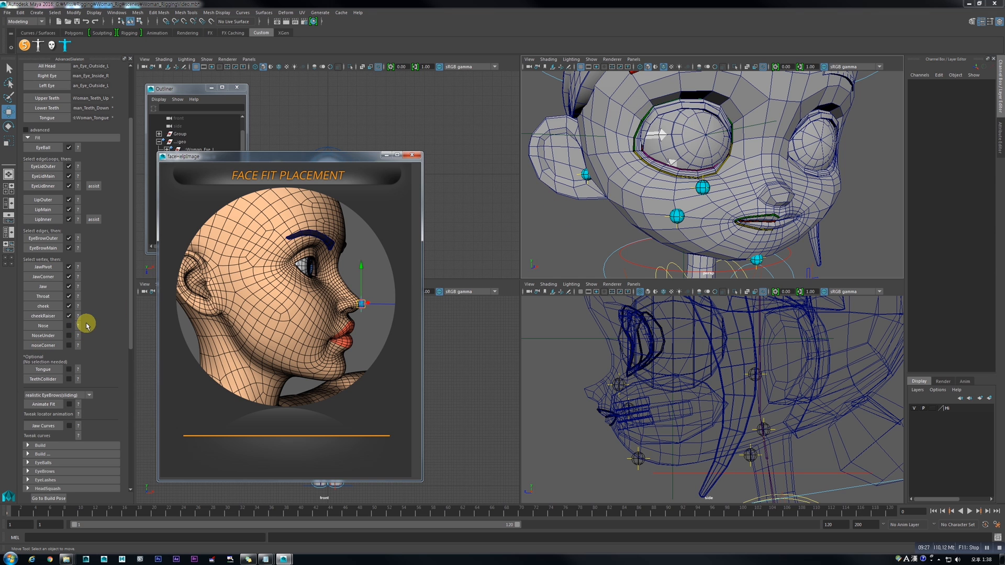
pyautogui.keyDown('alt'); pyautogui.moveTo(708, 220); pyautogui.dragTo(724, 220); pyautogui.keyUp('alt')
pyautogui.click(741, 203)
pyautogui.moveTo(741, 203); pyautogui.dragTo(703, 201, button='right')
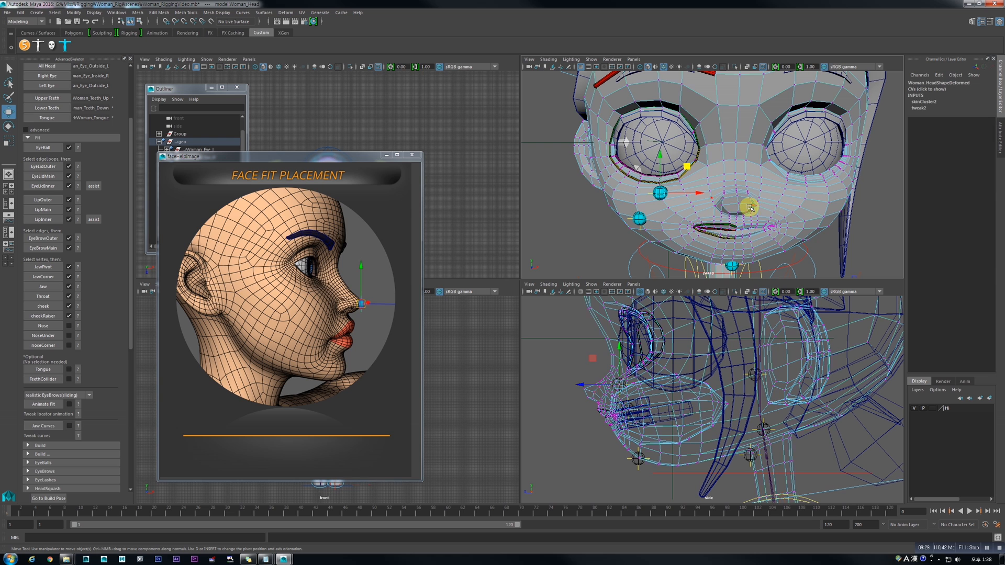
pyautogui.click(43, 326)
pyautogui.click(763, 191)
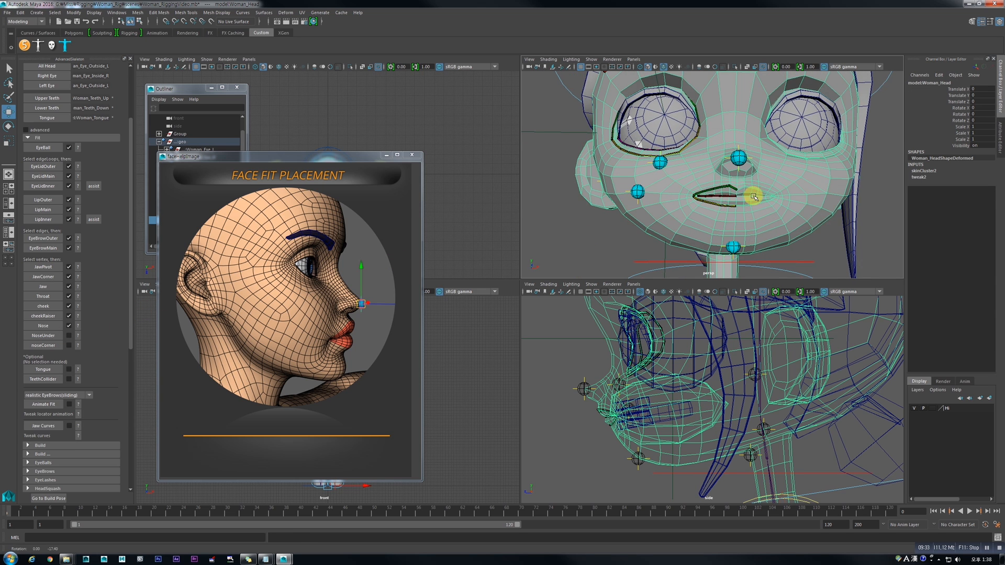
# Step: Select the vertex just beneath the nose above the upper lip, consulting the NoseUnder help image, and create the NoseUnder fit
pyautogui.scroll(5, 762, 191)
pyautogui.moveTo(763, 182); pyautogui.dragTo(743, 182, button='right')
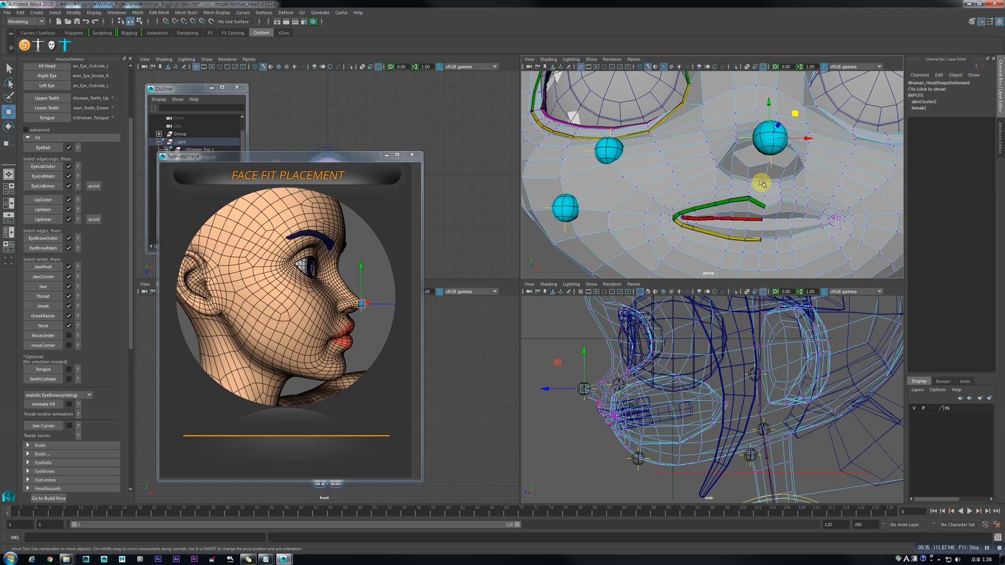
pyautogui.click(762, 183)
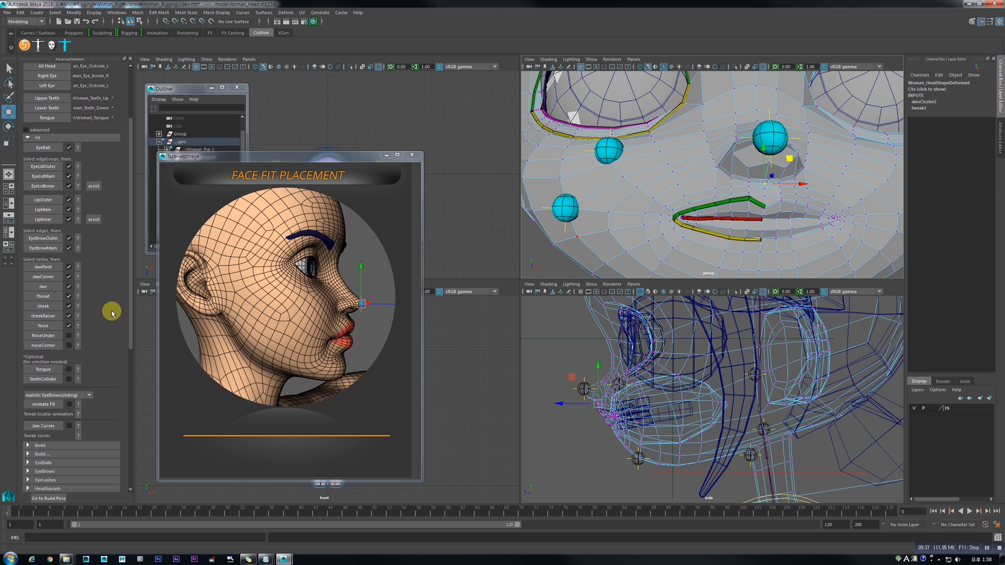
pyautogui.click(80, 336)
pyautogui.keyDown('alt'); pyautogui.moveTo(843, 222); pyautogui.dragTo(830, 222); pyautogui.keyUp('alt')
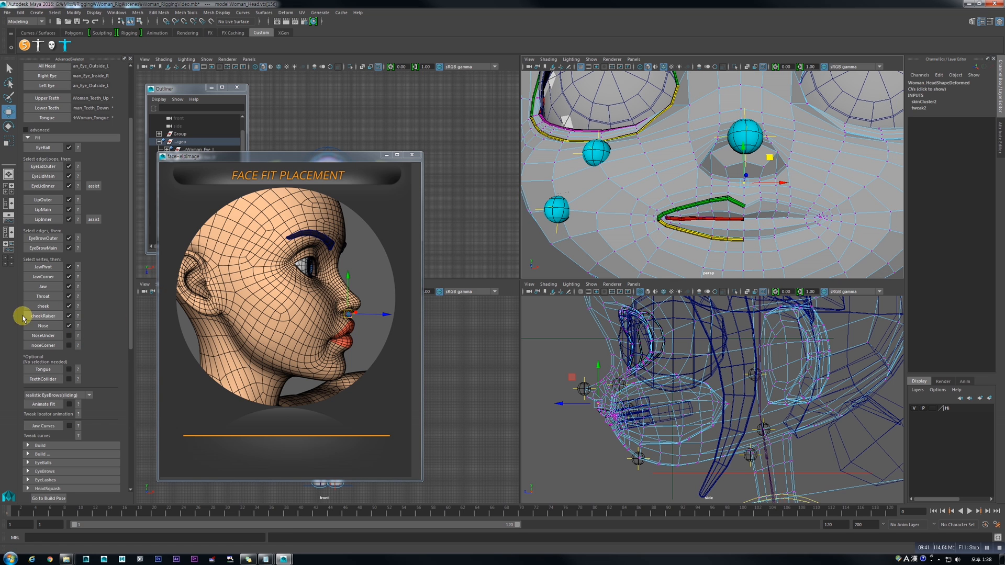
pyautogui.click(38, 335)
# Step: Select the vertex at the right corner of the nose, consulting the noseCorner help image, and create the noseCorner fit
pyautogui.click(77, 345)
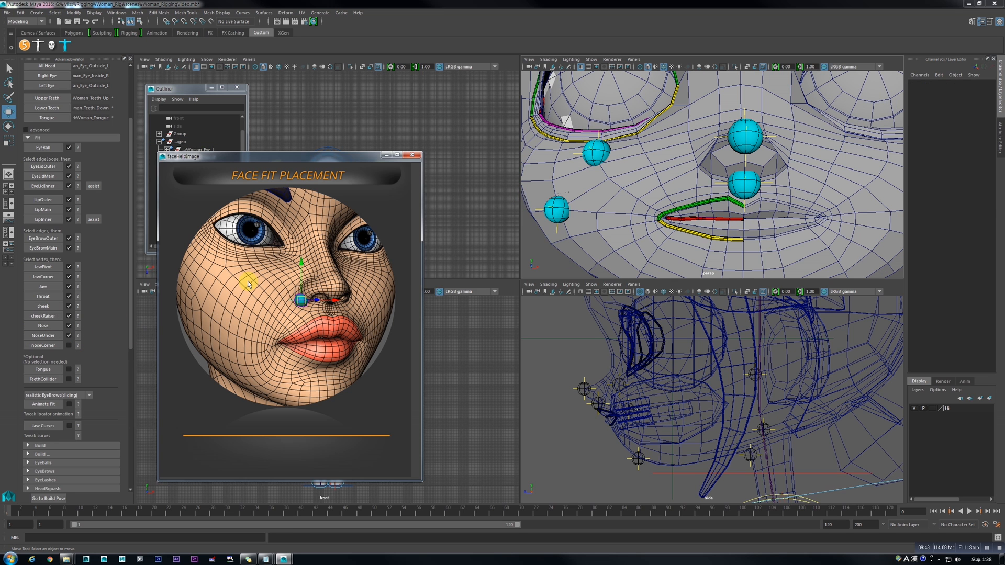
pyautogui.click(703, 215)
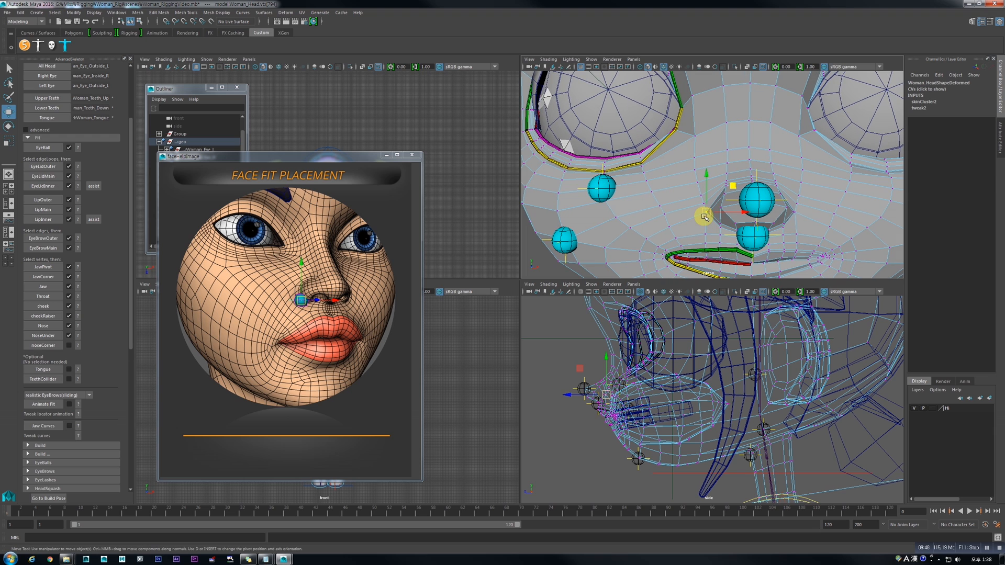
pyautogui.click(60, 346)
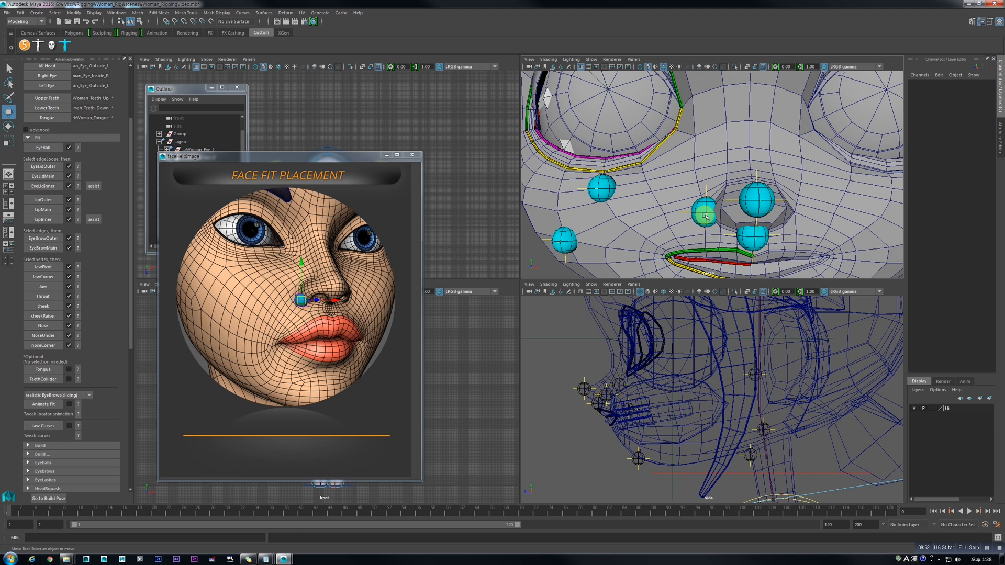
pyautogui.keyDown('alt'); pyautogui.moveTo(704, 215); pyautogui.dragTo(695, 198, button='middle'); pyautogui.keyUp('alt')
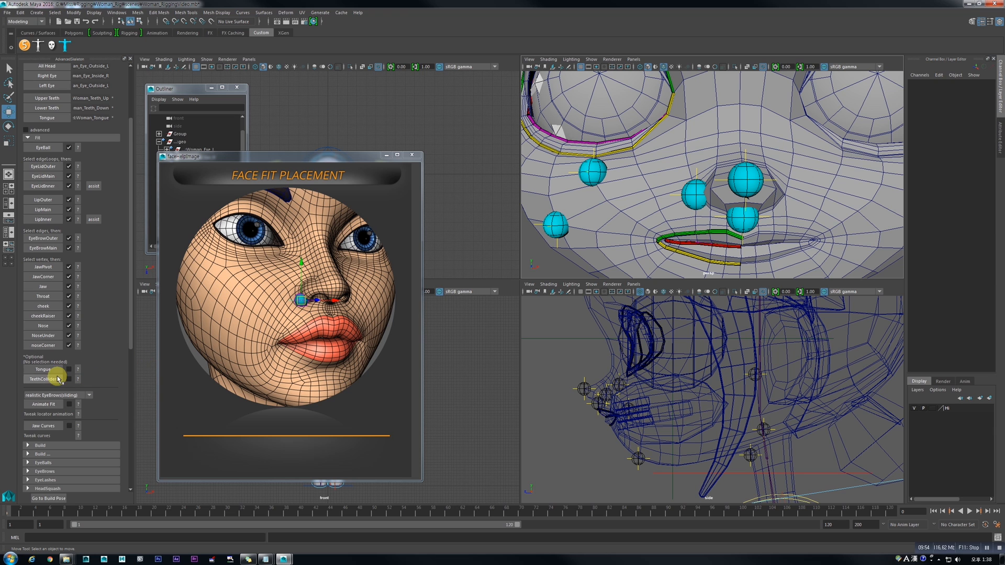
# Step: Close the face help image and create the optional Tongue fit
pyautogui.keyDown('alt'); pyautogui.moveTo(594, 395); pyautogui.dragTo(615, 376, button='middle'); pyautogui.keyUp('alt')
pyautogui.scroll(3, 616, 383)
pyautogui.scroll(2, 621, 384)
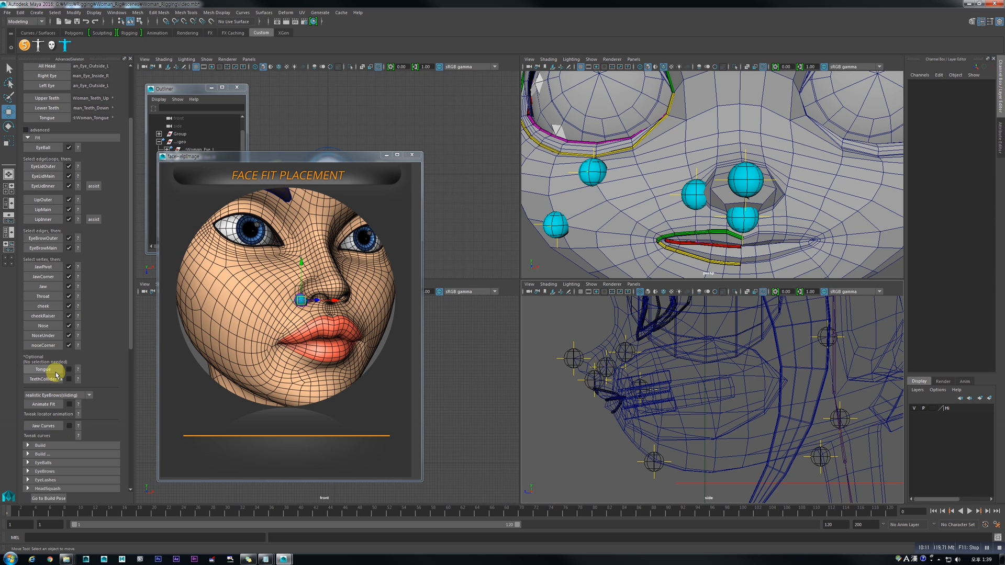
pyautogui.click(411, 155)
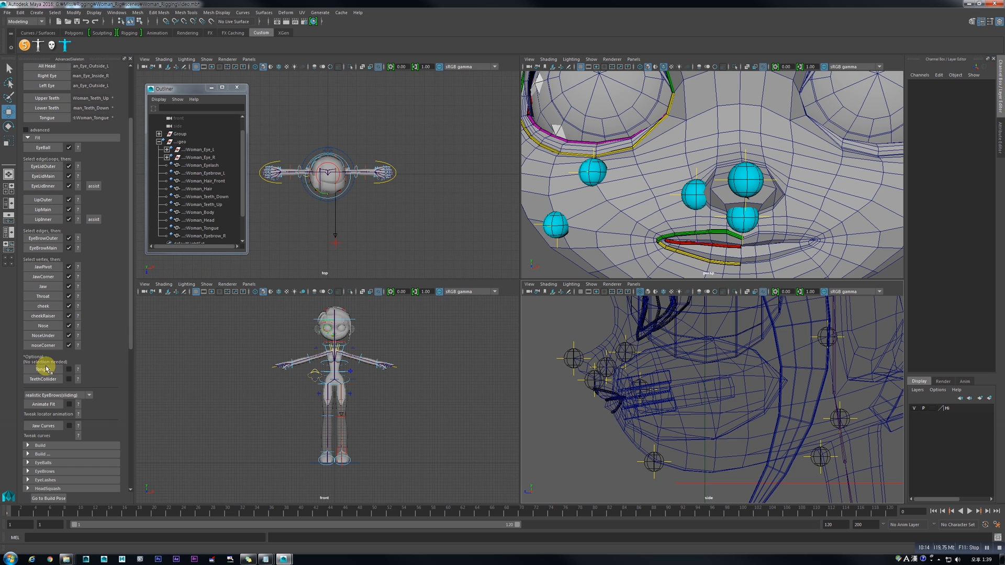
pyautogui.click(44, 369)
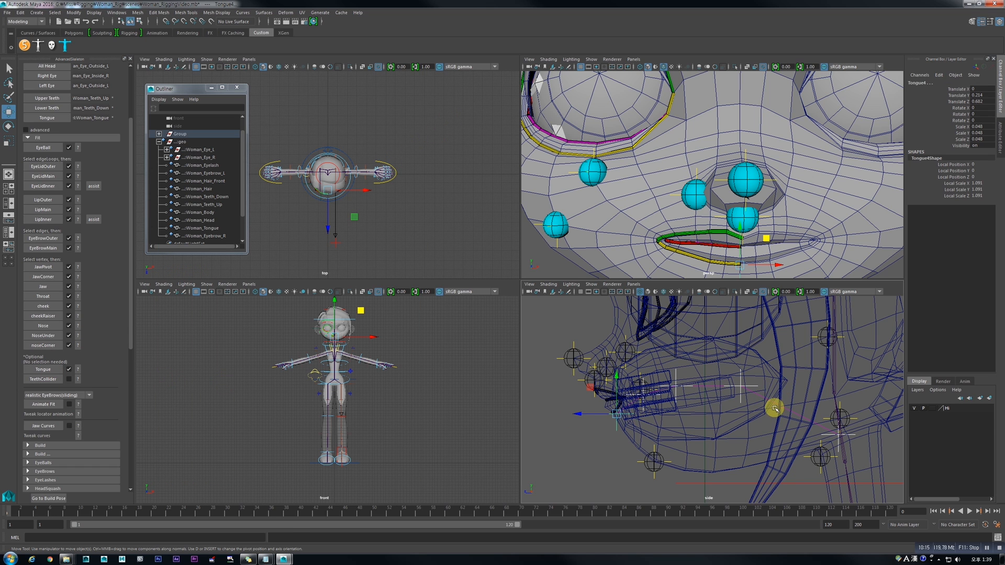
# Step: Move the rearmost tongue locator from the neck onto the back of the tongue mesh and align the locator in front of it, in side view
pyautogui.click(821, 433)
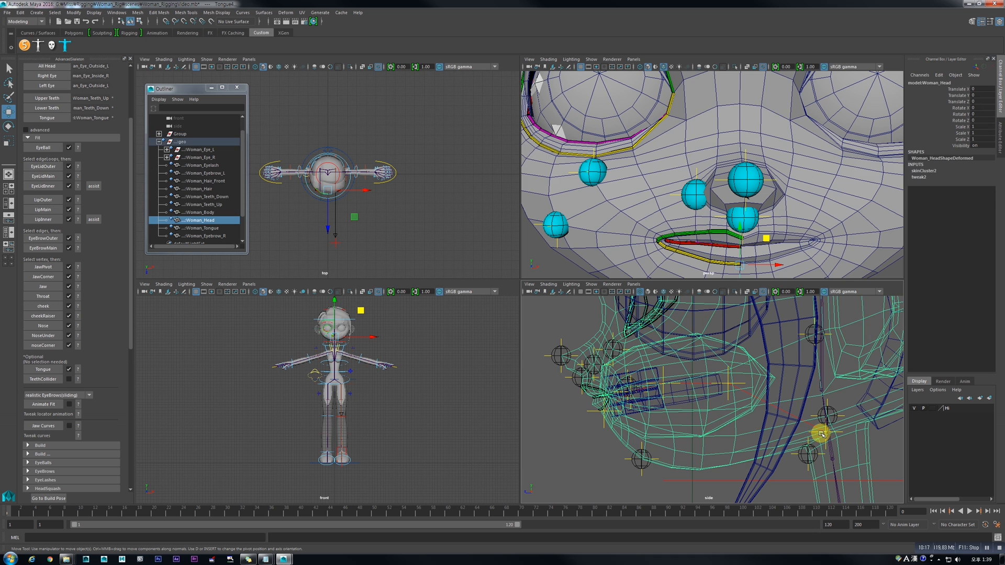
pyautogui.click(824, 446)
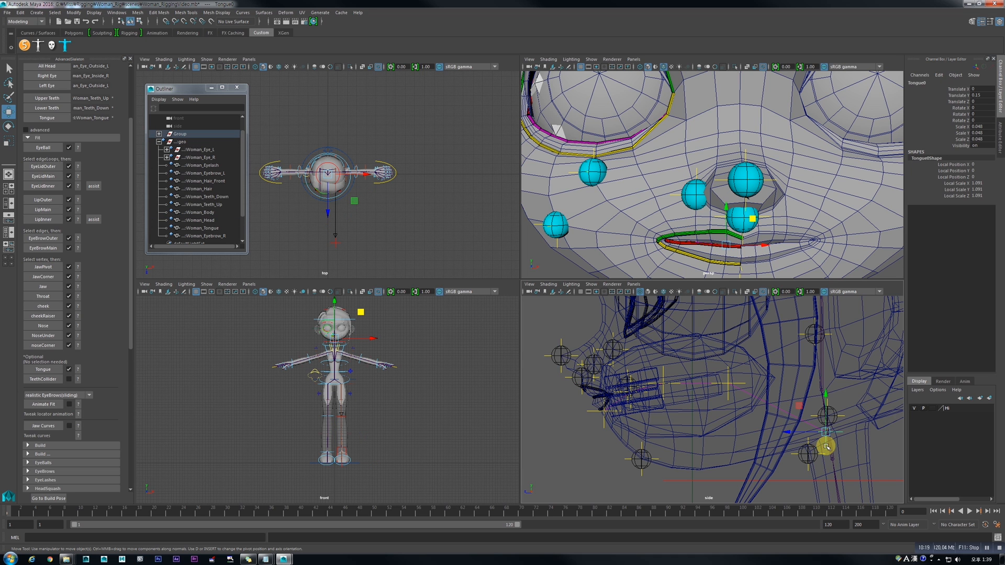
pyautogui.moveTo(827, 430); pyautogui.dragTo(720, 379)
pyautogui.scroll(3, 673, 372)
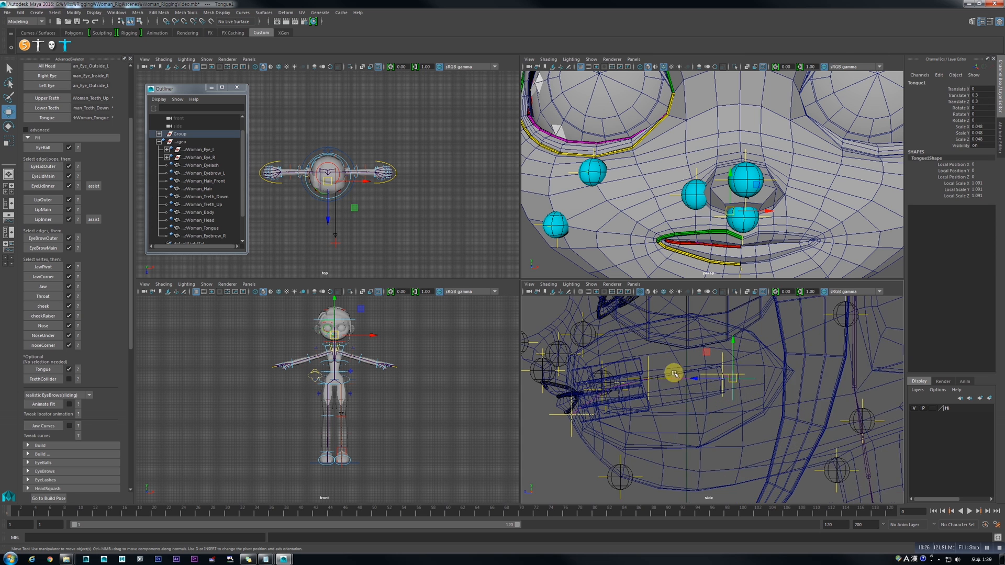
pyautogui.click(590, 395)
pyautogui.scroll(4, 590, 394)
pyautogui.click(679, 379)
pyautogui.moveTo(679, 340); pyautogui.dragTo(680, 355)
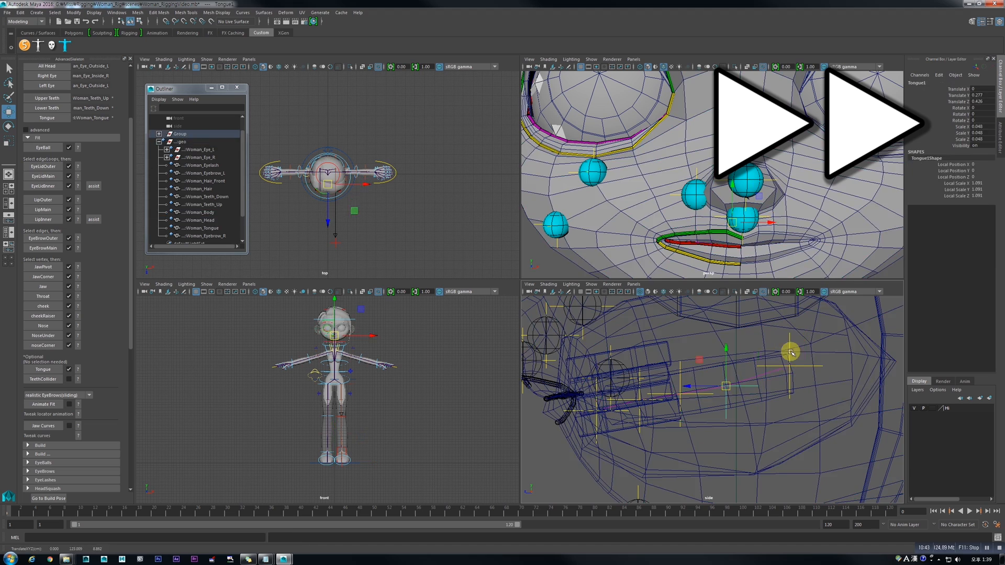
# Step: Arrange the remaining tongue locators along the tongue mesh in side view, placing the foremost one at its tip
pyautogui.click(640, 413)
pyautogui.click(639, 417)
pyautogui.moveTo(639, 400); pyautogui.dragTo(599, 410)
pyautogui.click(596, 438)
pyautogui.click(621, 412)
pyautogui.scroll(-5, 666, 361)
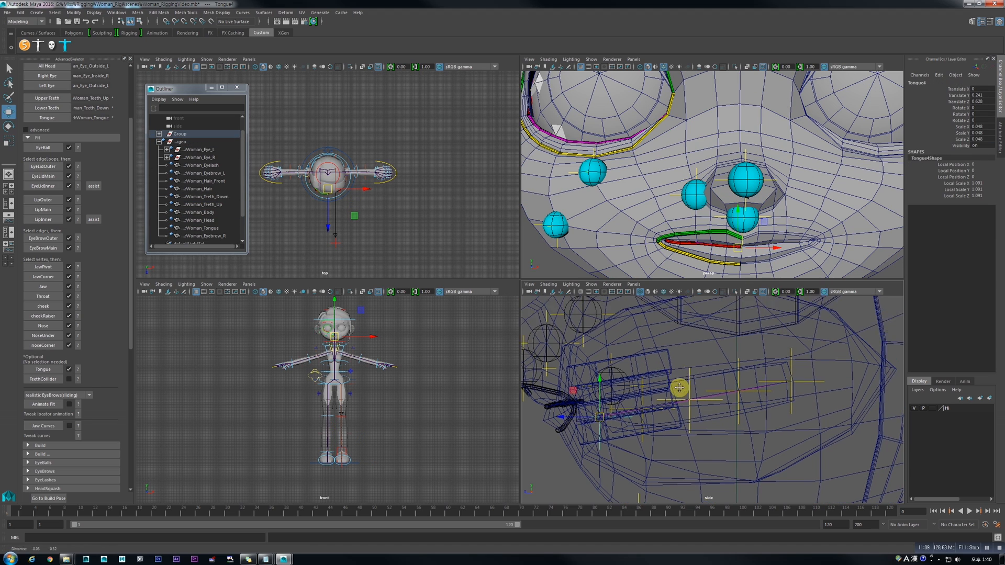
pyautogui.keyDown('alt'); pyautogui.moveTo(678, 375); pyautogui.dragTo(678, 374, button='middle'); pyautogui.keyUp('alt')
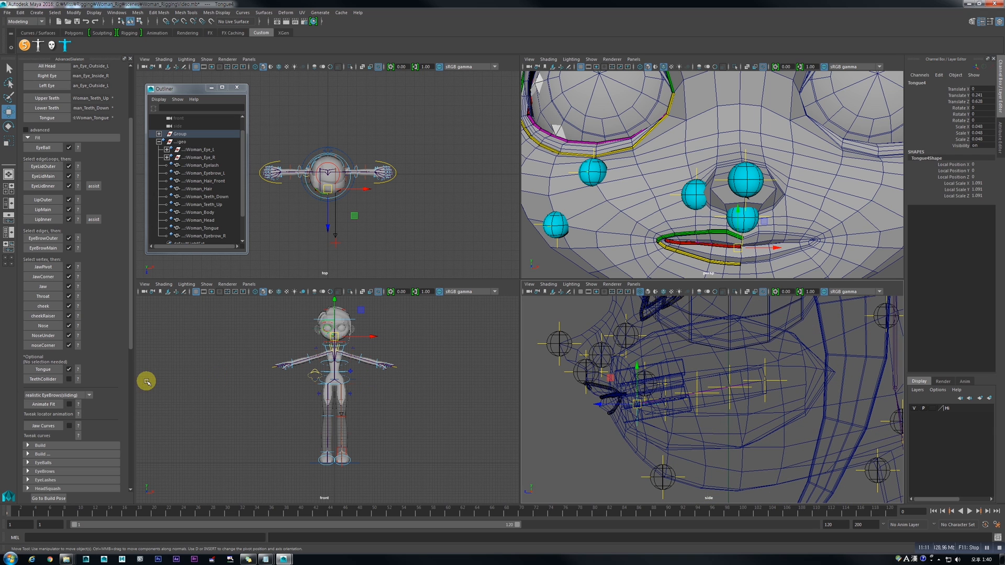
# Step: Create the optional TeethCollider fit and display the top and perspective views in wireframe
pyautogui.click(44, 379)
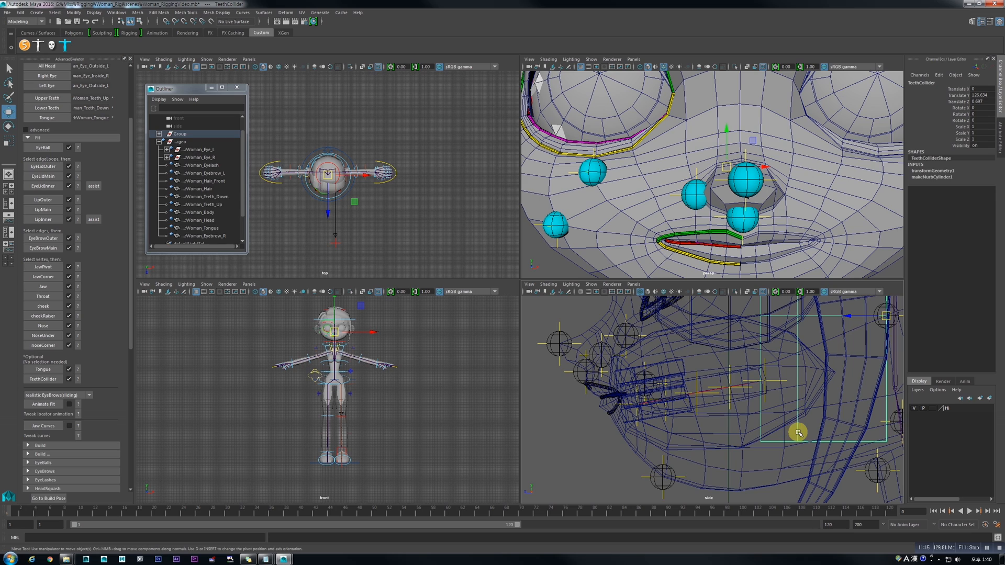
pyautogui.scroll(-5, 785, 397)
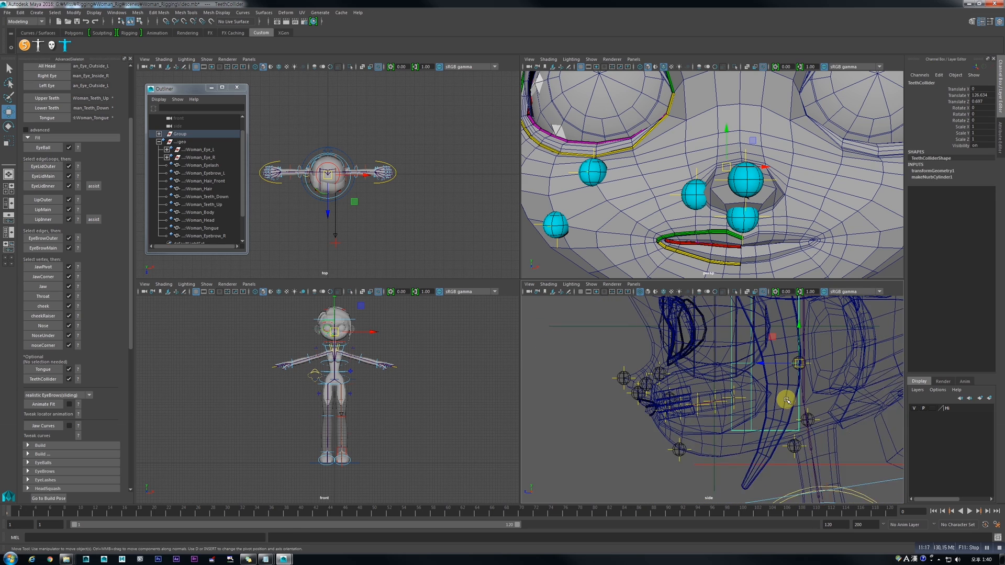
pyautogui.keyDown('alt'); pyautogui.moveTo(786, 400); pyautogui.dragTo(779, 432, button='middle'); pyautogui.keyUp('alt')
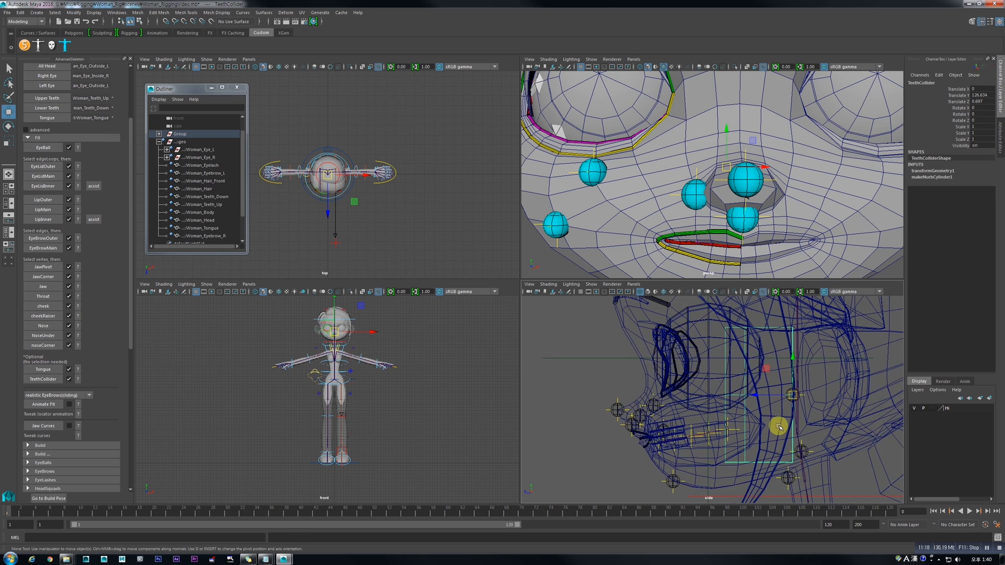
pyautogui.scroll(-2, 779, 426)
pyautogui.scroll(-3, 720, 162)
pyautogui.keyDown('alt'); pyautogui.moveTo(762, 166); pyautogui.dragTo(718, 162); pyautogui.keyUp('alt')
pyautogui.press('4')
pyautogui.scroll(3, 322, 187)
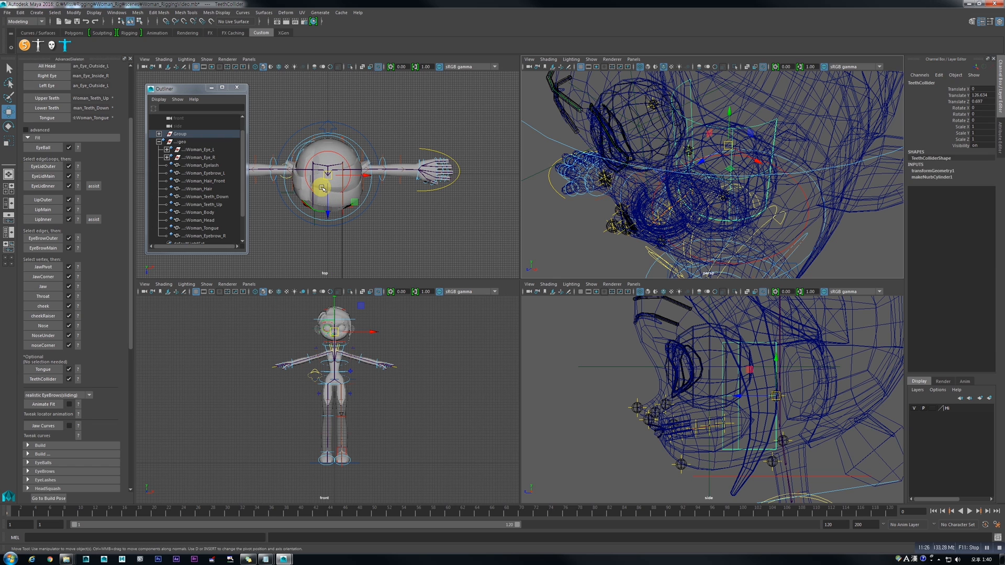
pyautogui.scroll(2, 322, 187)
pyautogui.press('4')
pyautogui.scroll(4, 325, 189)
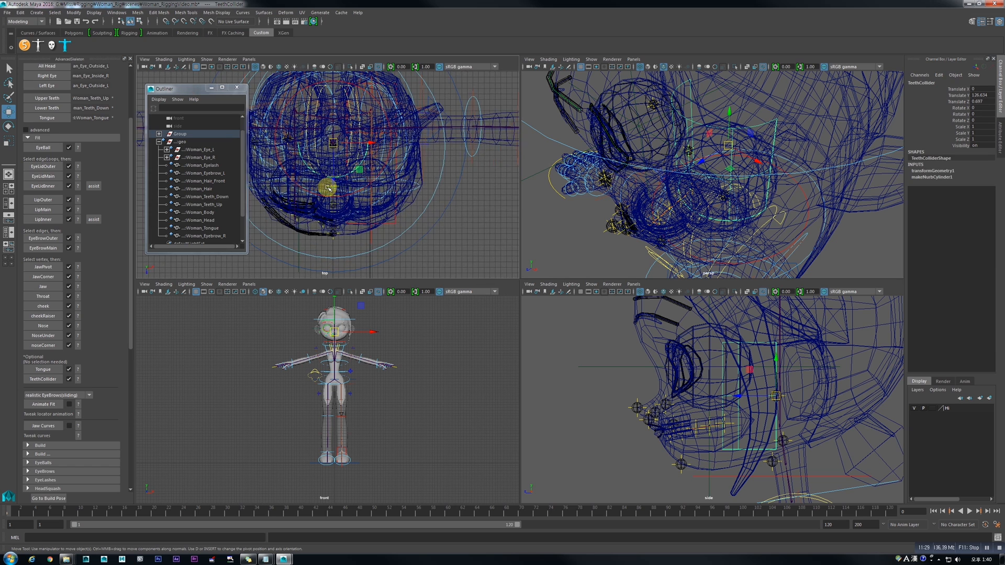
# Step: Move the TeethCollider forward and down to the teeth in the top and side views, and scale it down to their size
pyautogui.scroll(2, 328, 191)
pyautogui.moveTo(332, 168); pyautogui.dragTo(341, 225)
pyautogui.scroll(4, 336, 226)
pyautogui.keyDown('alt'); pyautogui.moveTo(337, 226); pyautogui.dragTo(342, 156, button='middle'); pyautogui.keyUp('alt')
pyautogui.scroll(3, 686, 396)
pyautogui.press('r')
pyautogui.moveTo(716, 335); pyautogui.dragTo(717, 378)
pyautogui.press('w')
pyautogui.moveTo(678, 415); pyautogui.dragTo(682, 415)
pyautogui.press('w')
pyautogui.moveTo(348, 162); pyautogui.dragTo(350, 188)
# Step: Tilt the TeethCollider about 9.3 degrees around X to match the teeth and scale it to about 0.76, 0.27 and 0.71
pyautogui.press('r')
pyautogui.scroll(3, 634, 384)
pyautogui.press('e')
pyautogui.moveTo(711, 363); pyautogui.dragTo(703, 358)
pyautogui.press('r')
pyautogui.moveTo(696, 358); pyautogui.dragTo(698, 385)
pyautogui.press('w')
pyautogui.press('e')
pyautogui.moveTo(708, 361); pyautogui.dragTo(711, 372)
pyautogui.press('w')
pyautogui.scroll(3, 621, 410)
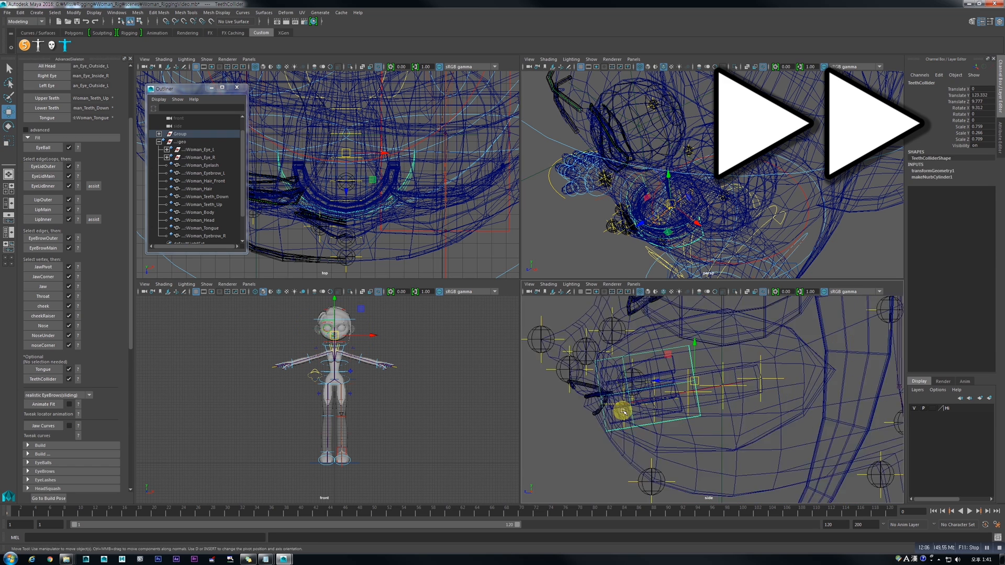
# Step: Fine-tune the TeethCollider's height around the teeth to a Translate Y of about 123.3
pyautogui.keyDown('alt'); pyautogui.moveTo(621, 410); pyautogui.dragTo(691, 413, button='middle'); pyautogui.keyUp('alt')
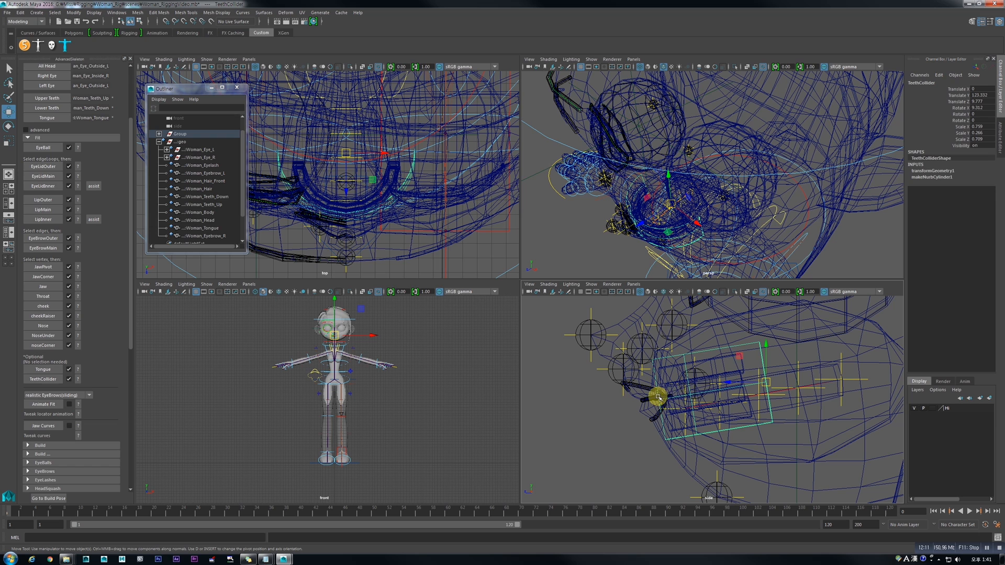
pyautogui.moveTo(767, 363); pyautogui.dragTo(768, 368)
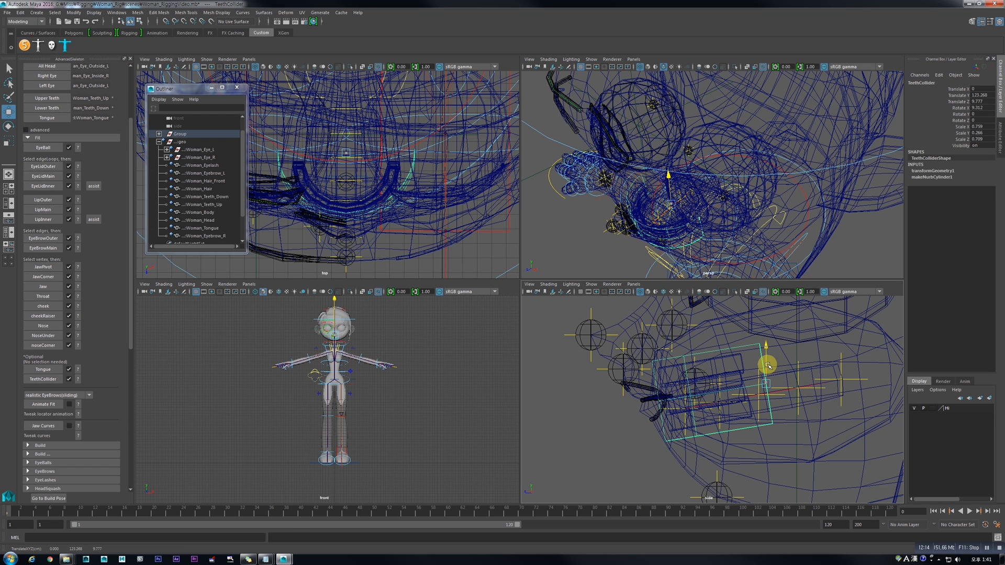
pyautogui.moveTo(768, 364); pyautogui.dragTo(769, 365)
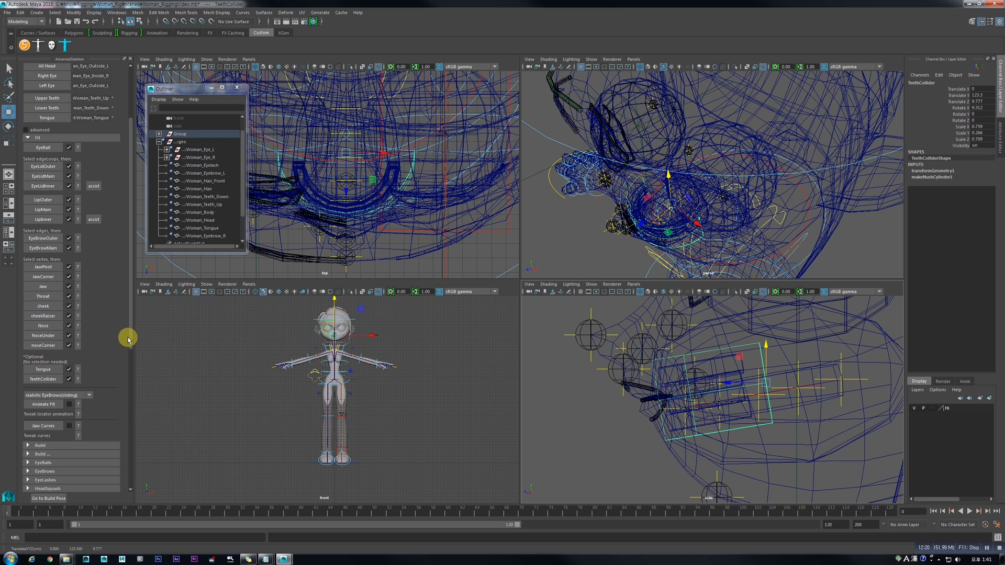
# Step: Return the perspective view to shaded display and examine the eyebrow fit curves on the head
pyautogui.moveTo(128, 340); pyautogui.dragTo(131, 357)
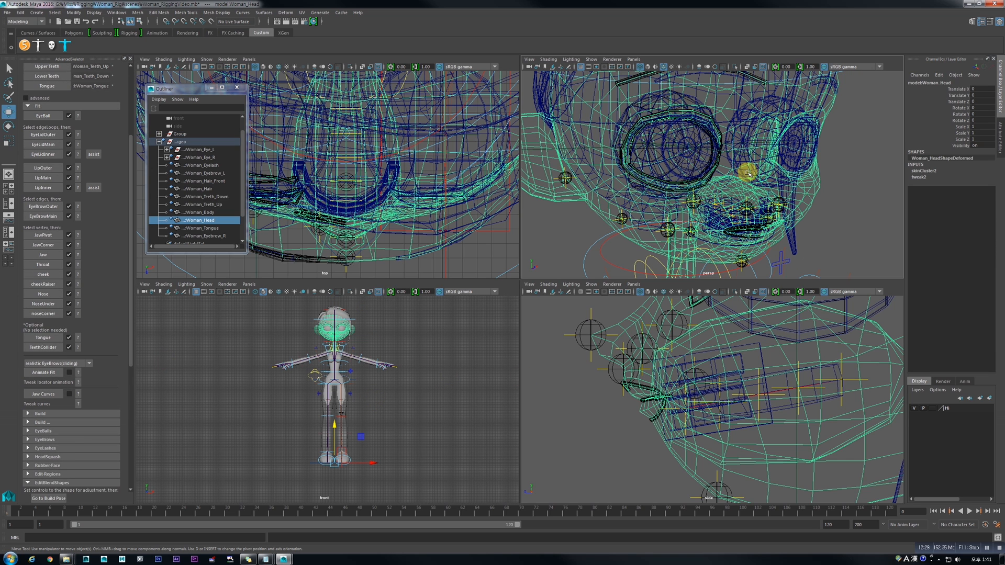
pyautogui.press('5')
pyautogui.scroll(5, 722, 161)
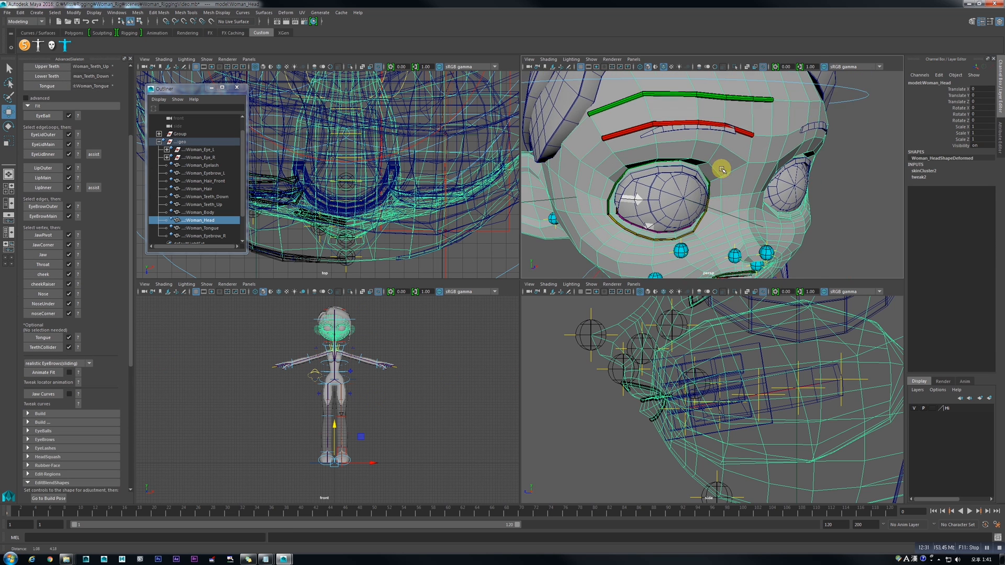
pyautogui.keyDown('alt'); pyautogui.moveTo(675, 151); pyautogui.dragTo(677, 165, button='middle'); pyautogui.keyUp('alt')
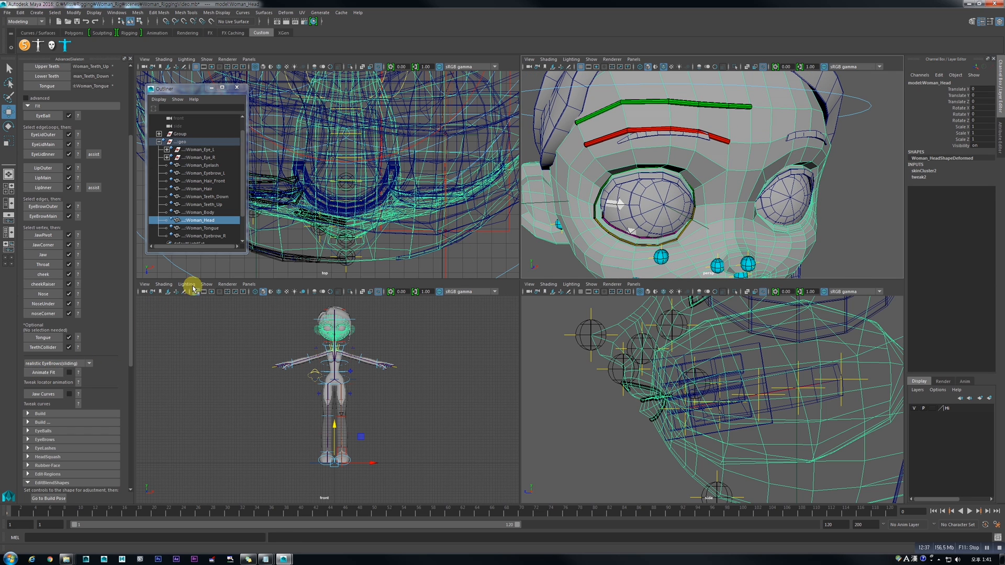
pyautogui.keyDown('alt'); pyautogui.moveTo(661, 134); pyautogui.dragTo(729, 191, button='middle'); pyautogui.keyUp('alt')
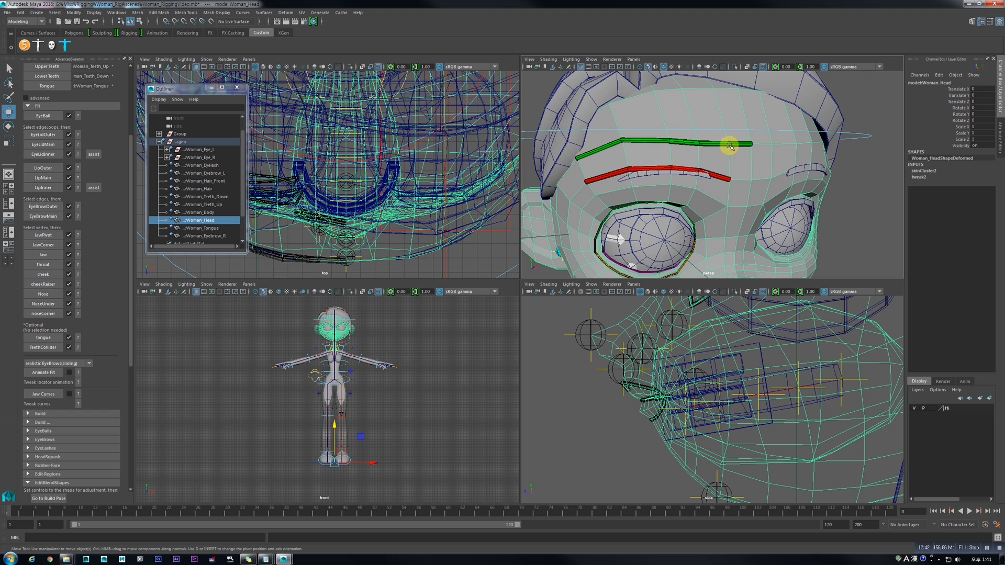
pyautogui.keyDown('alt'); pyautogui.moveTo(738, 182); pyautogui.dragTo(747, 182); pyautogui.keyUp('alt')
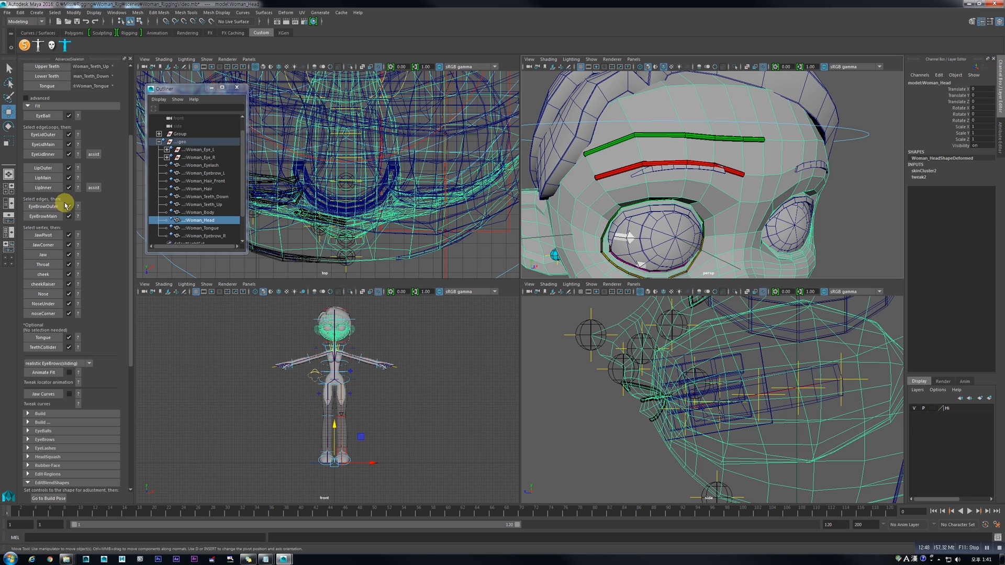
# Step: Consult the help image on eyebrow animation, close it, and create the Animate Fit for realistic sliding eyebrows
pyautogui.click(78, 179)
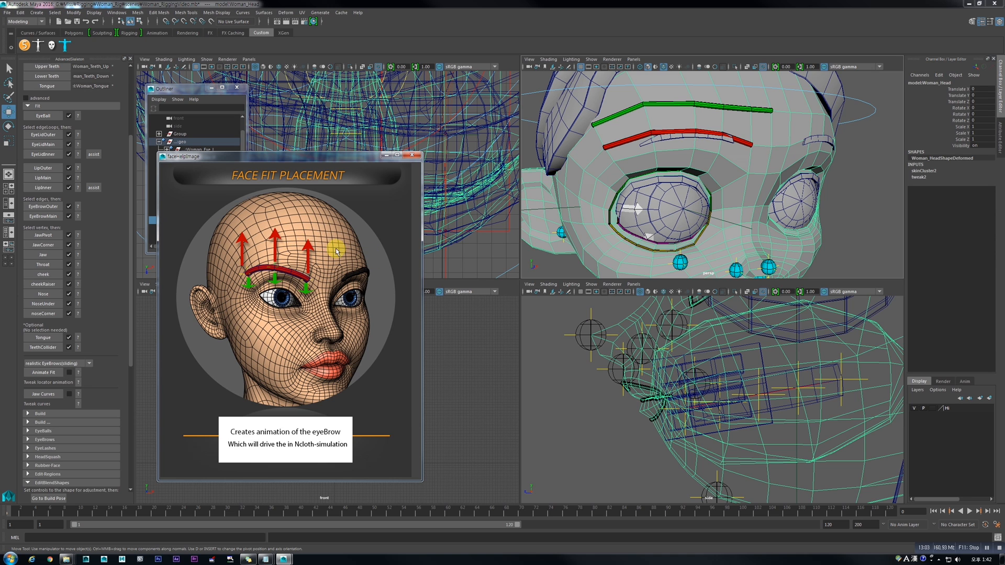
pyautogui.click(411, 155)
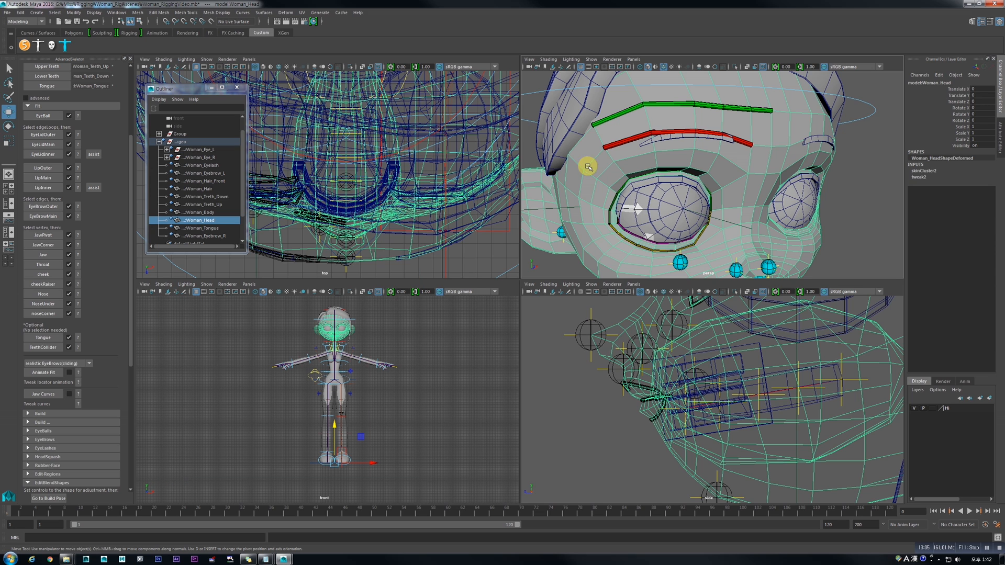
pyautogui.click(44, 372)
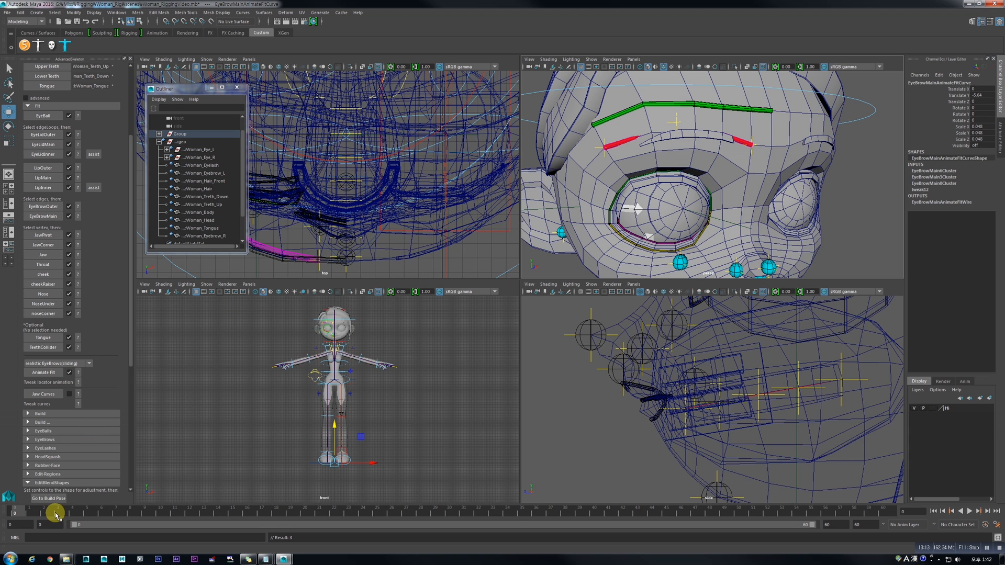
# Step: Preview the eyebrow fit animation along the timeline, select the middle eyebrow locator, and go to frame 5
pyautogui.moveTo(18, 514); pyautogui.dragTo(40, 426)
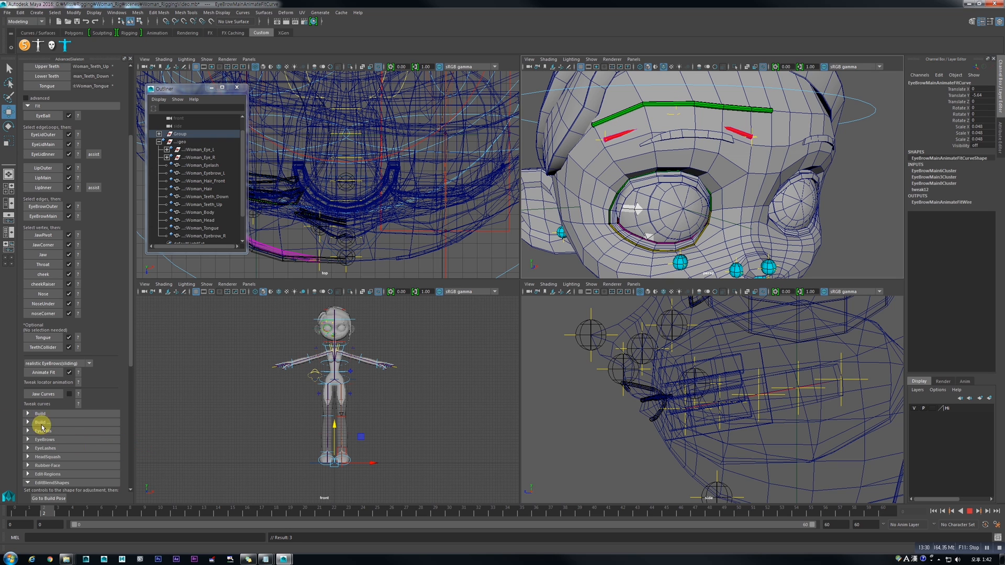
pyautogui.click(679, 108)
pyautogui.moveTo(45, 509); pyautogui.dragTo(90, 512)
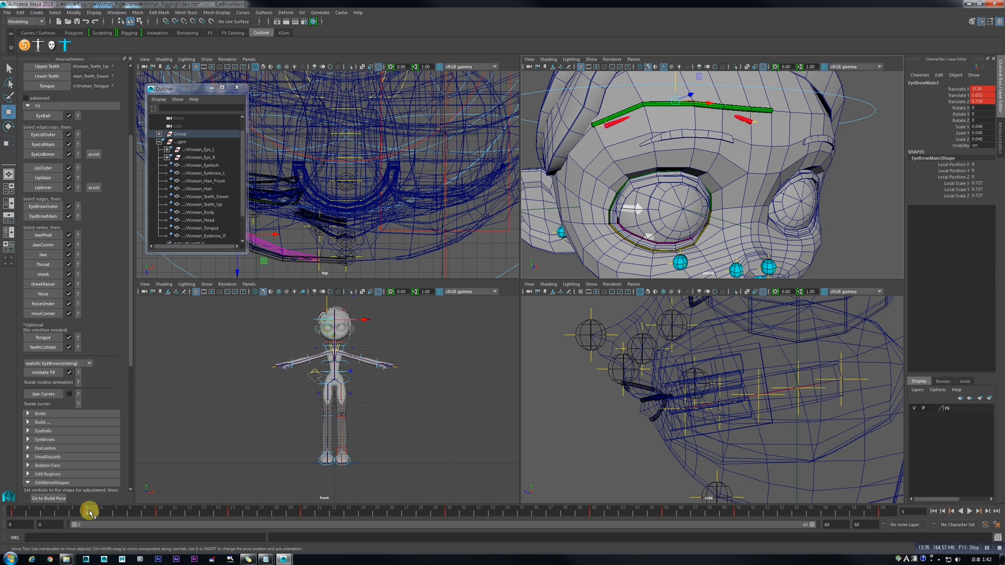
# Step: Move the middle eyebrow locator forward at frame 5 to a Translate Z of about 0.798, and return to frame 0
pyautogui.keyDown('alt'); pyautogui.moveTo(336, 325); pyautogui.dragTo(337, 349, button='middle'); pyautogui.keyUp('alt')
pyautogui.keyDown('alt'); pyautogui.moveTo(719, 338); pyautogui.dragTo(715, 436, button='middle'); pyautogui.keyUp('alt')
pyautogui.scroll(-2, 722, 384)
pyautogui.moveTo(637, 344); pyautogui.dragTo(601, 347)
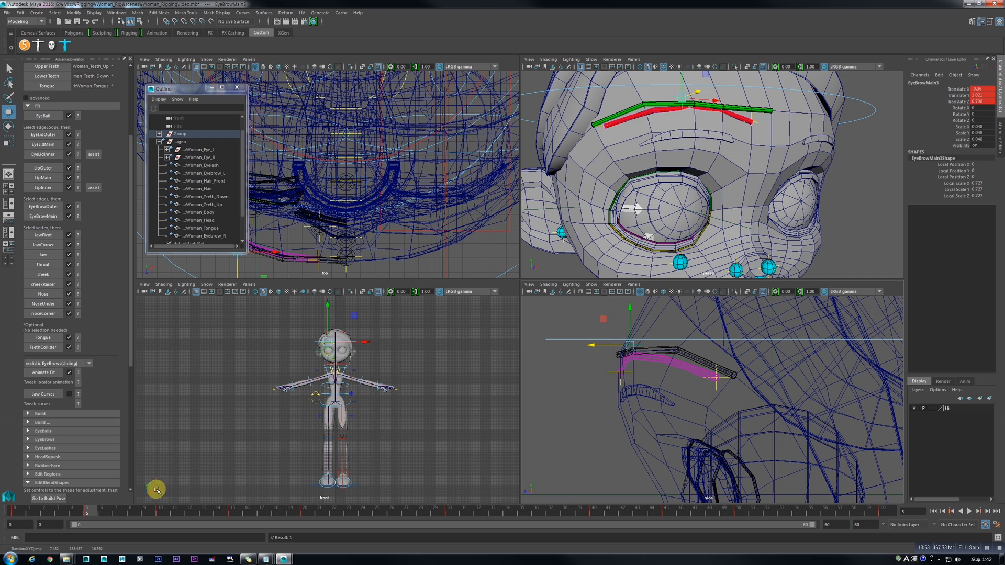
pyautogui.moveTo(93, 510); pyautogui.dragTo(4, 487)
pyautogui.middleClick(638, 255)
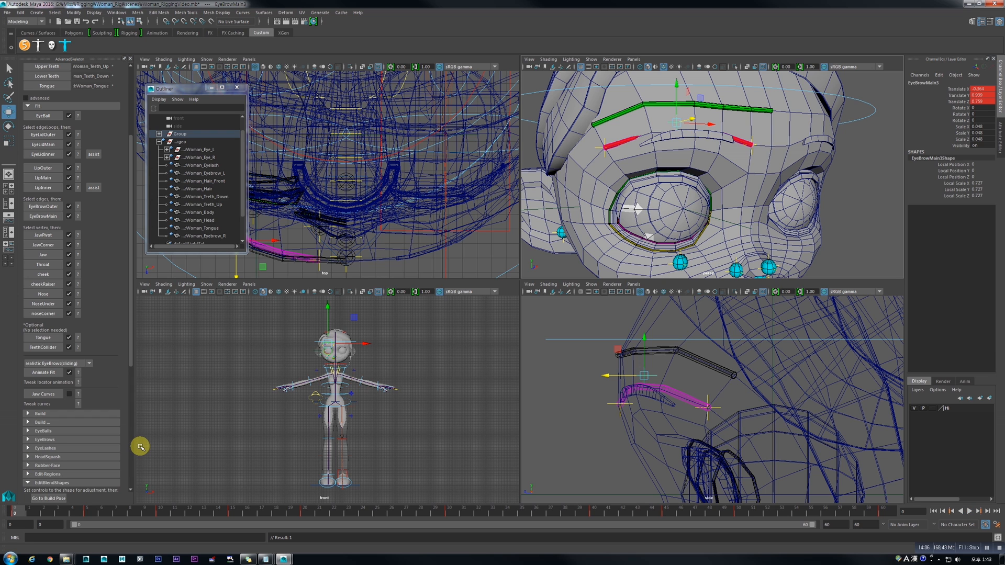
# Step: Examine the placement of the eyebrow fit curves and locators relative to the head and full figure
pyautogui.scroll(-5, 695, 238)
pyautogui.keyDown('alt'); pyautogui.moveTo(695, 238); pyautogui.dragTo(677, 191, button='middle'); pyautogui.keyUp('alt')
pyautogui.scroll(-5, 680, 190)
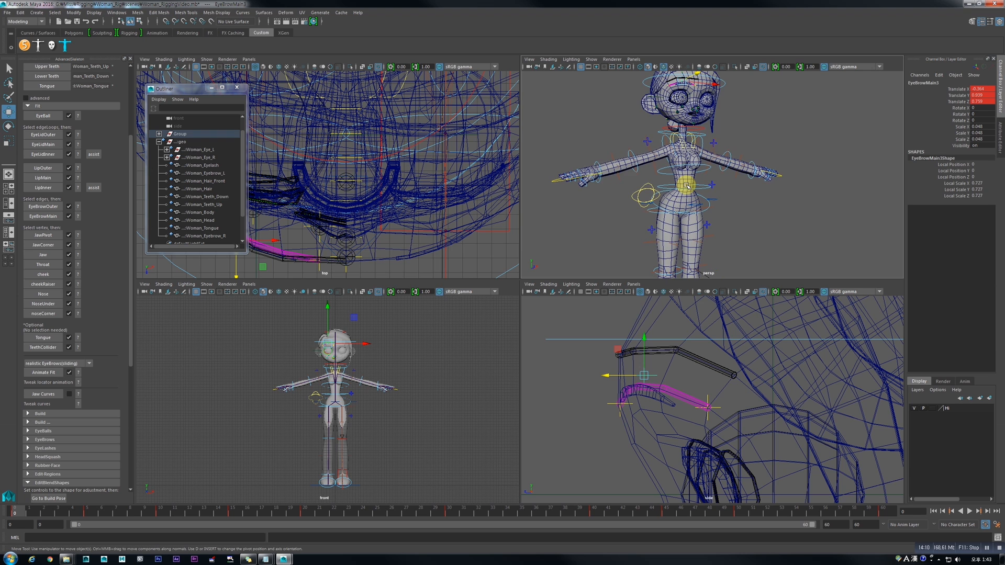
pyautogui.scroll(-2, 687, 185)
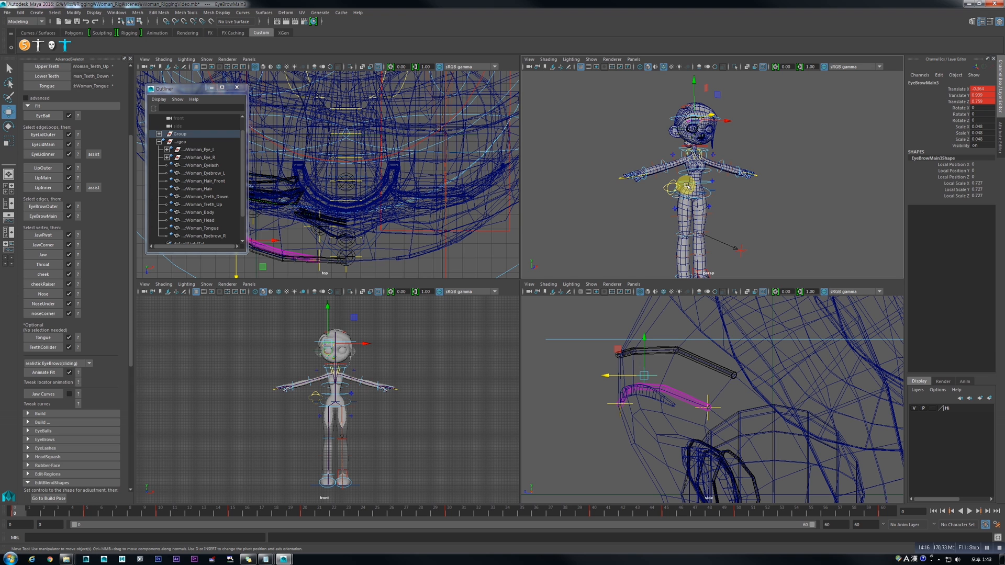
pyautogui.scroll(8, 687, 186)
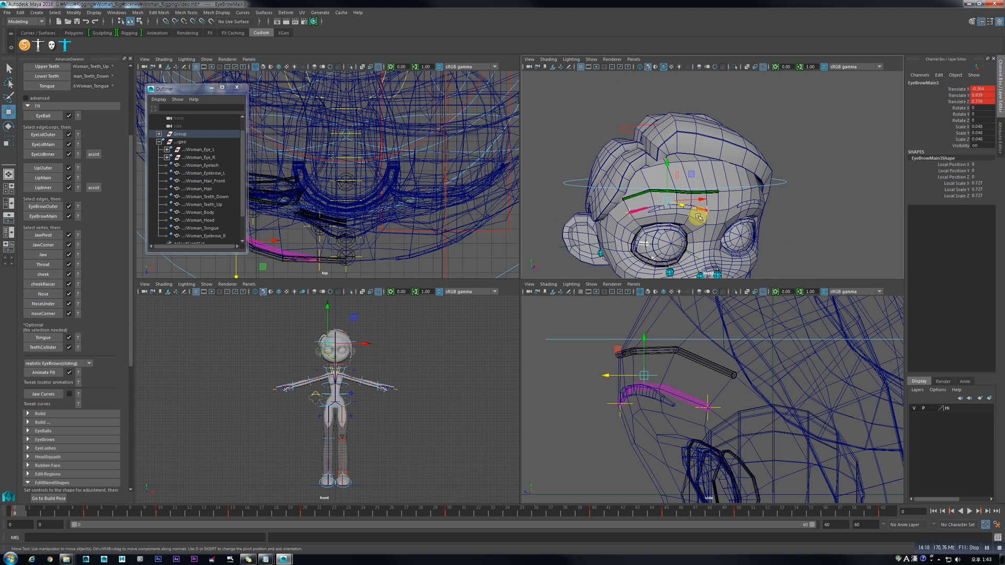
pyautogui.scroll(2, 696, 147)
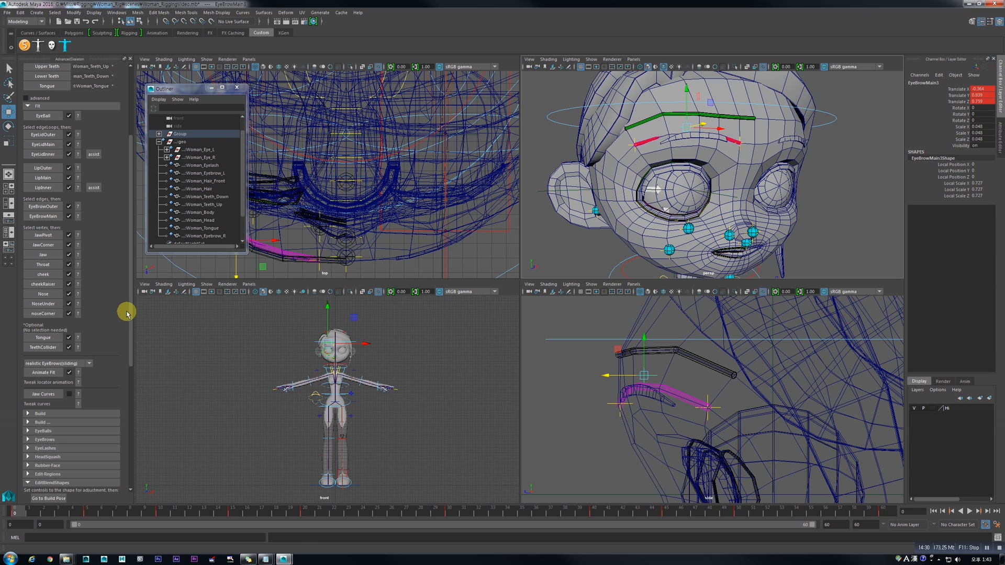
pyautogui.moveTo(128, 313); pyautogui.dragTo(129, 334)
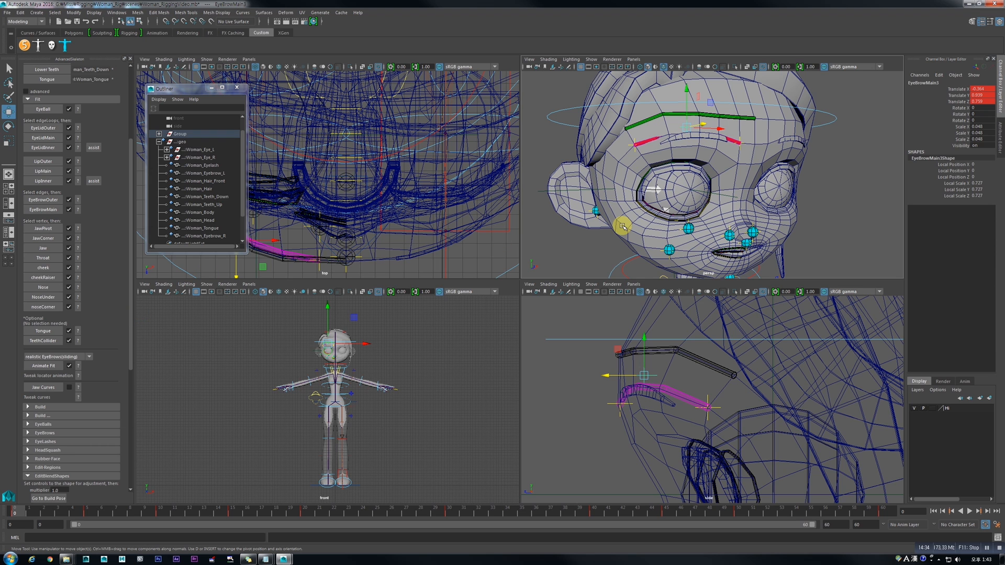
# Step: Test-rotate the neck control FKNeck_M and undo the rotation
pyautogui.scroll(-3, 670, 244)
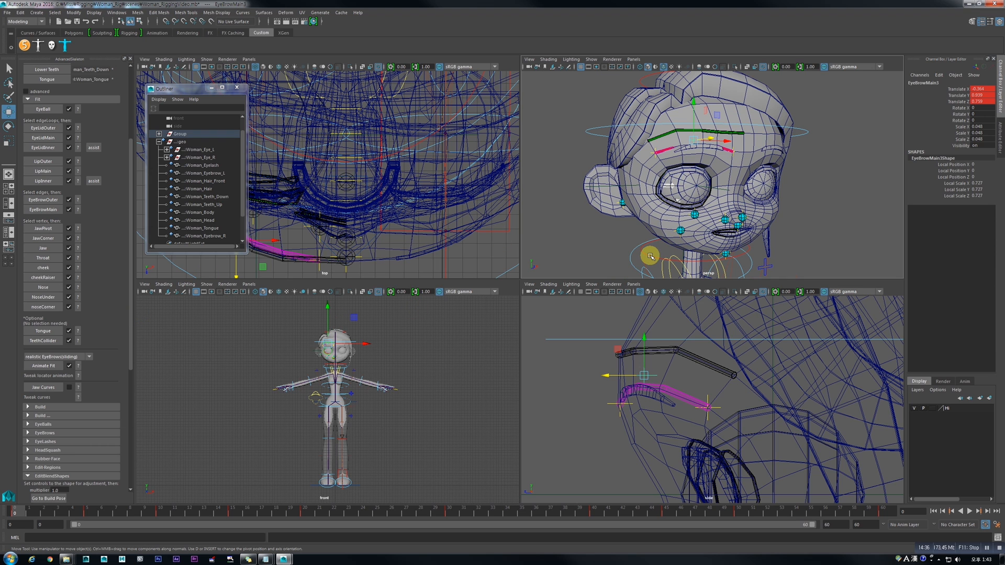
pyautogui.click(626, 263)
pyautogui.click(690, 255)
pyautogui.press('e')
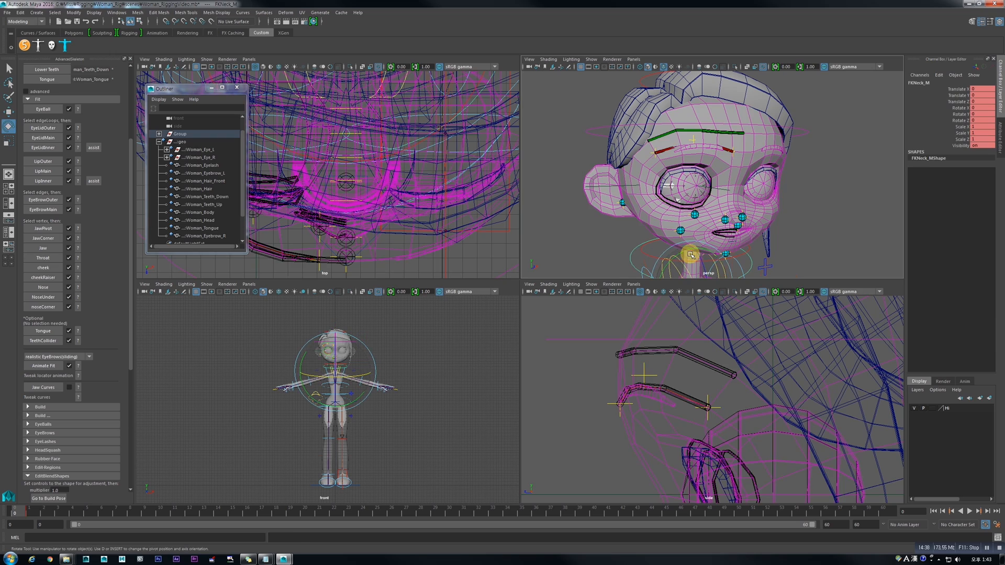
pyautogui.moveTo(694, 257); pyautogui.dragTo(690, 260)
pyautogui.hotkey('ctrl', 'z')
pyautogui.scroll(3, 708, 187)
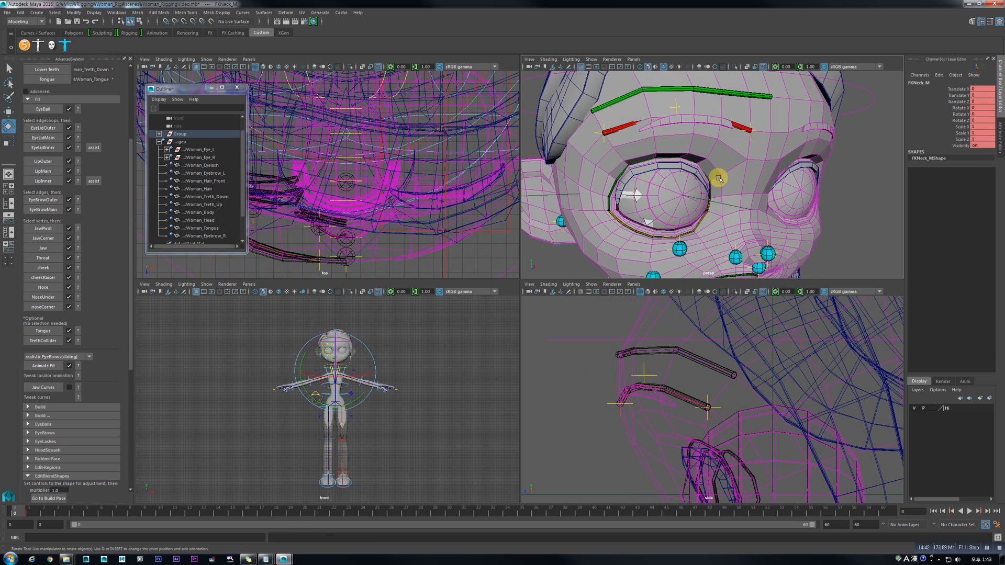
# Step: Clear the head mesh selection and create the Jaw Curves fit on the side of the face
pyautogui.click(719, 179)
pyautogui.scroll(3, 664, 202)
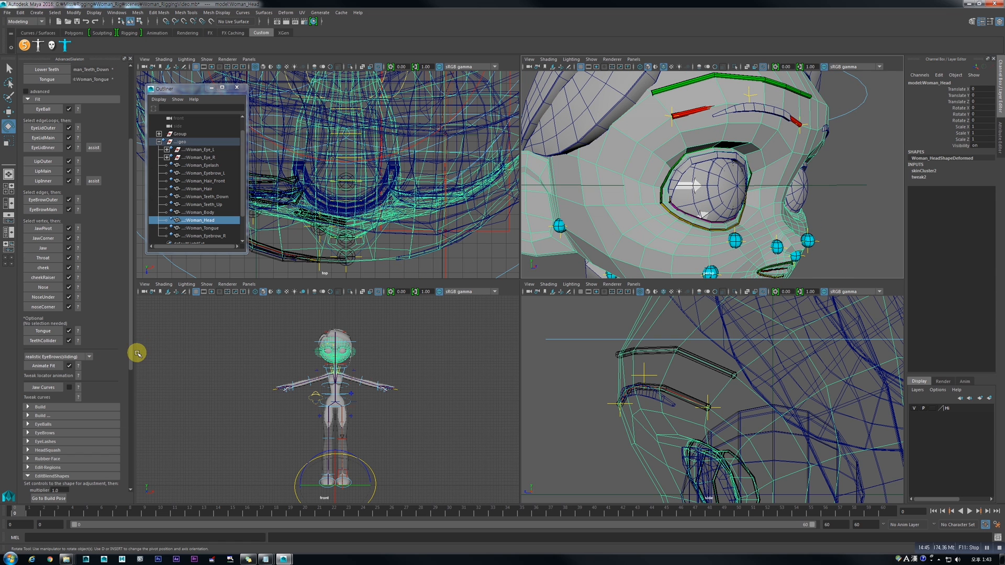
pyautogui.moveTo(131, 359); pyautogui.dragTo(130, 377)
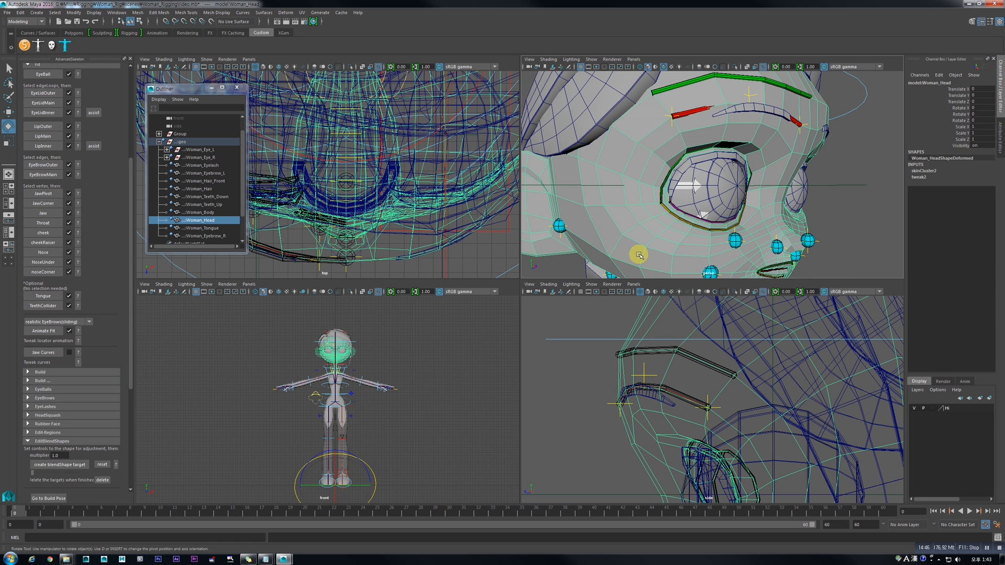
pyautogui.click(542, 274)
pyautogui.keyDown('alt'); pyautogui.moveTo(595, 255); pyautogui.dragTo(614, 249); pyautogui.keyUp('alt')
pyautogui.keyDown('alt'); pyautogui.moveTo(614, 249); pyautogui.dragTo(613, 195, button='middle'); pyautogui.keyUp('alt')
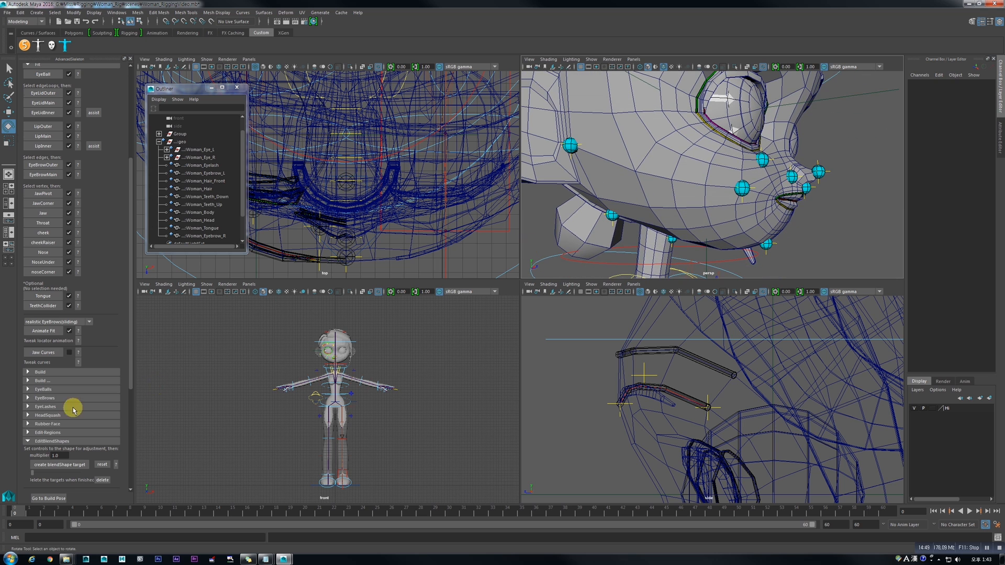
pyautogui.click(49, 354)
pyautogui.keyDown('alt'); pyautogui.moveTo(556, 230); pyautogui.dragTo(730, 186); pyautogui.keyUp('alt')
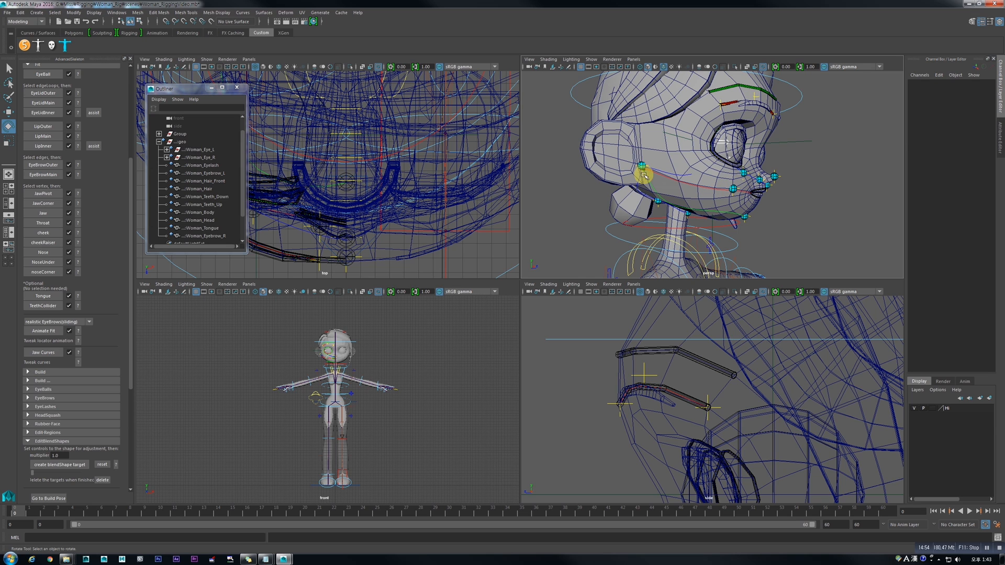
# Step: Compare the jaw curves with the Face Fit Placement help image and close the image
pyautogui.click(78, 352)
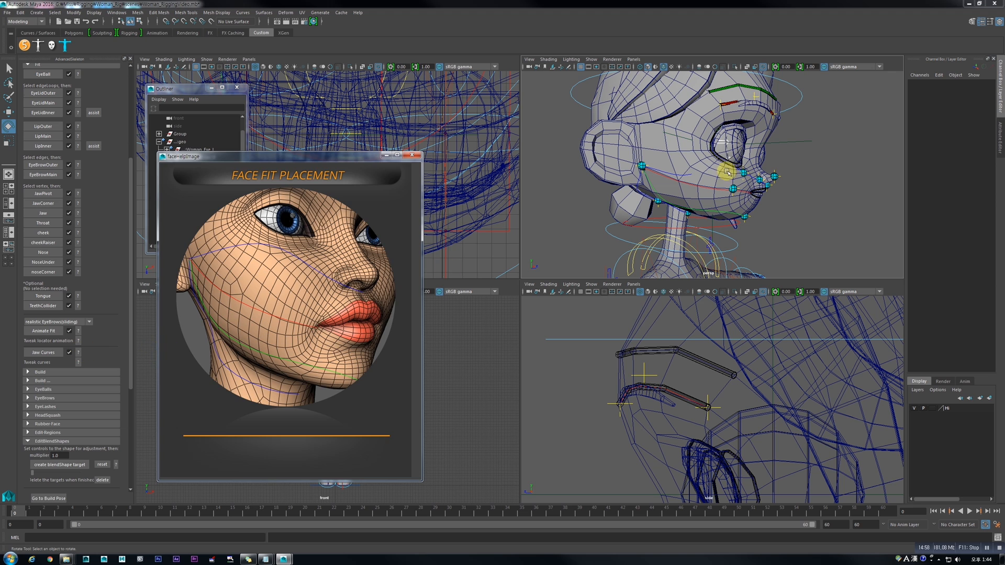
pyautogui.keyDown('alt'); pyautogui.moveTo(732, 187); pyautogui.dragTo(696, 154); pyautogui.keyUp('alt')
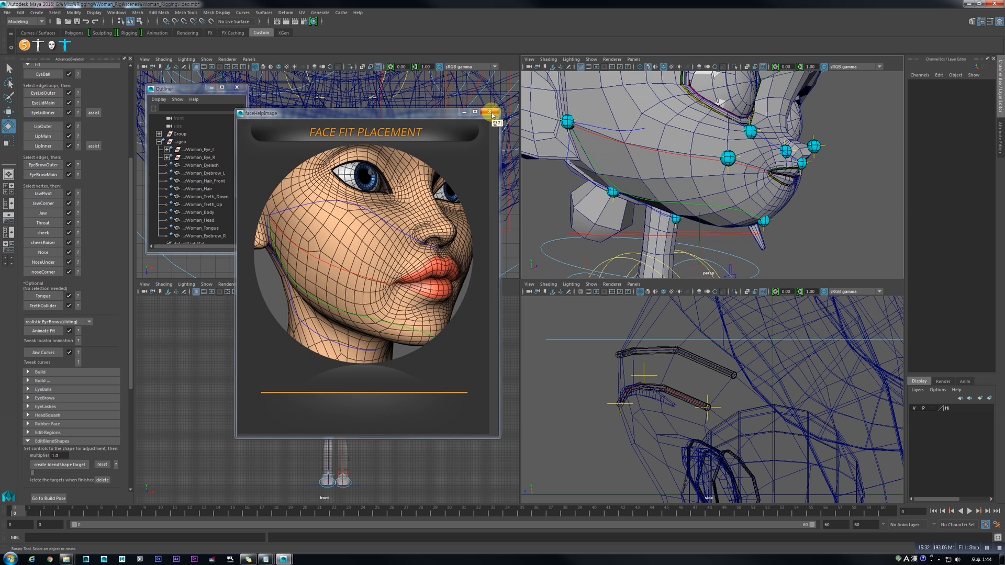
pyautogui.click(489, 112)
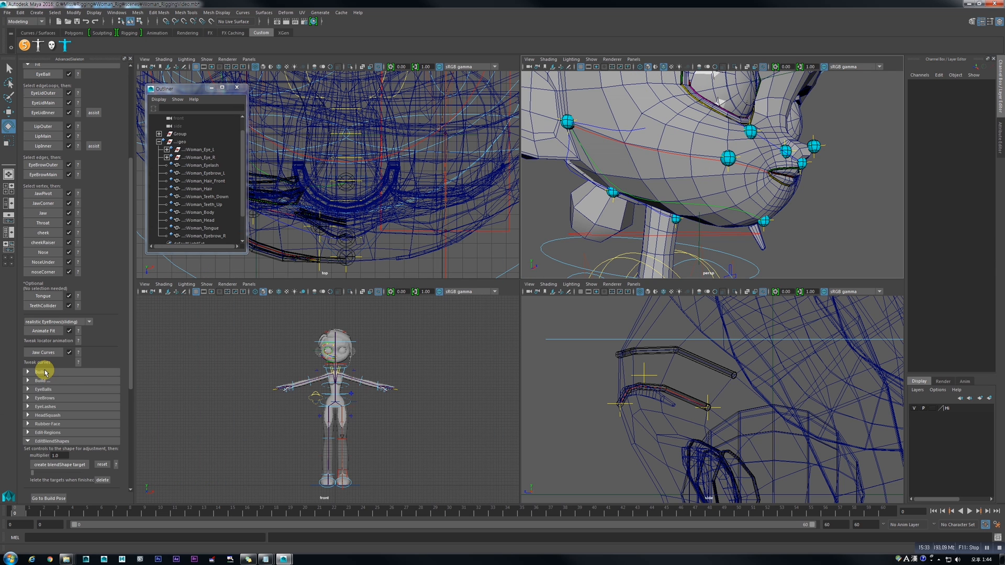
# Step: Build the AdvancedFace rig from the completed face fit
pyautogui.click(42, 372)
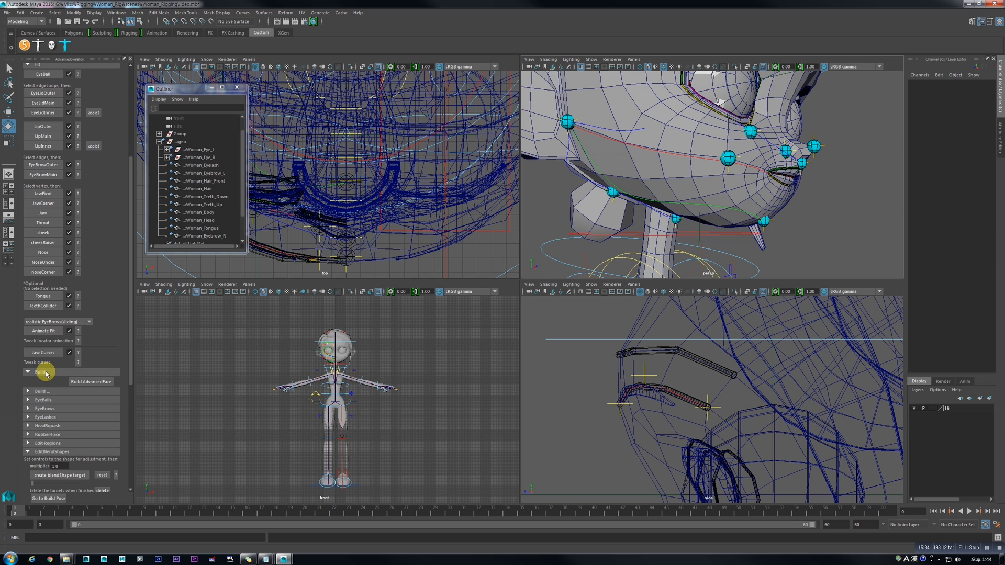
pyautogui.click(92, 382)
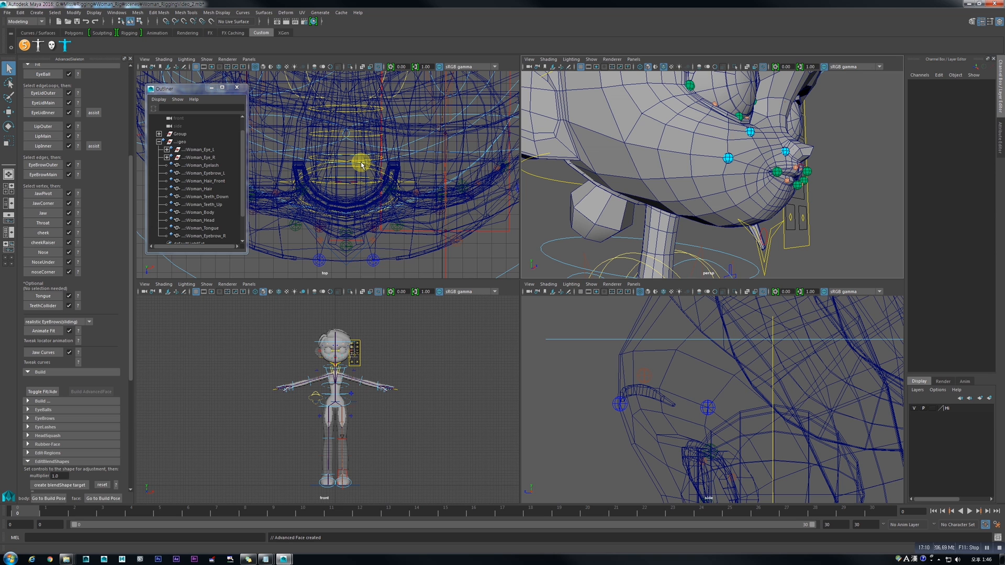
# Step: Test the brow controls on the face control panel by moving them, and undo the test moves
pyautogui.click(803, 132)
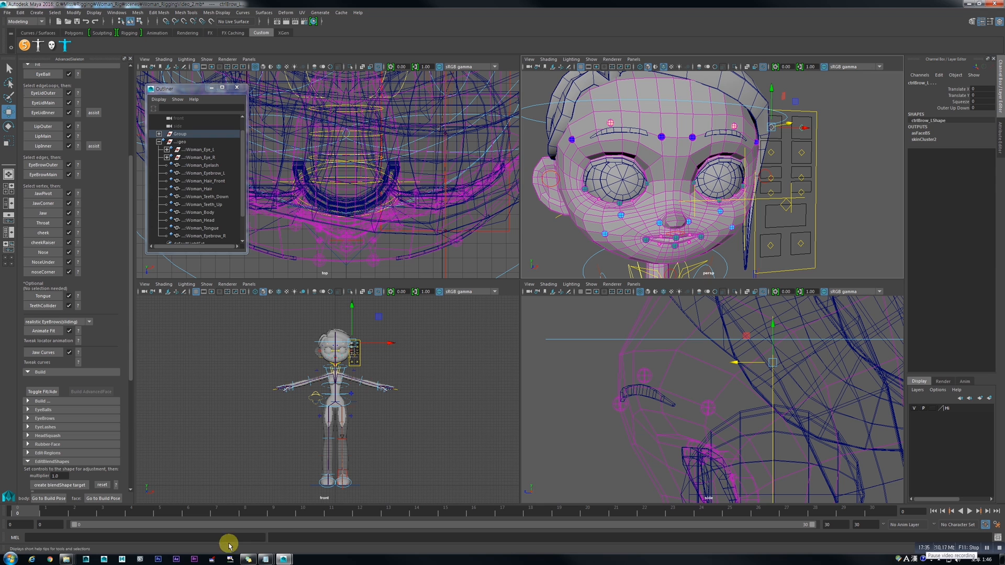
pyautogui.keyDown('alt'); pyautogui.moveTo(703, 159); pyautogui.dragTo(710, 152, button='middle'); pyautogui.keyUp('alt')
pyautogui.keyDown('alt'); pyautogui.moveTo(774, 148); pyautogui.dragTo(699, 147); pyautogui.keyUp('alt')
pyautogui.click(678, 120)
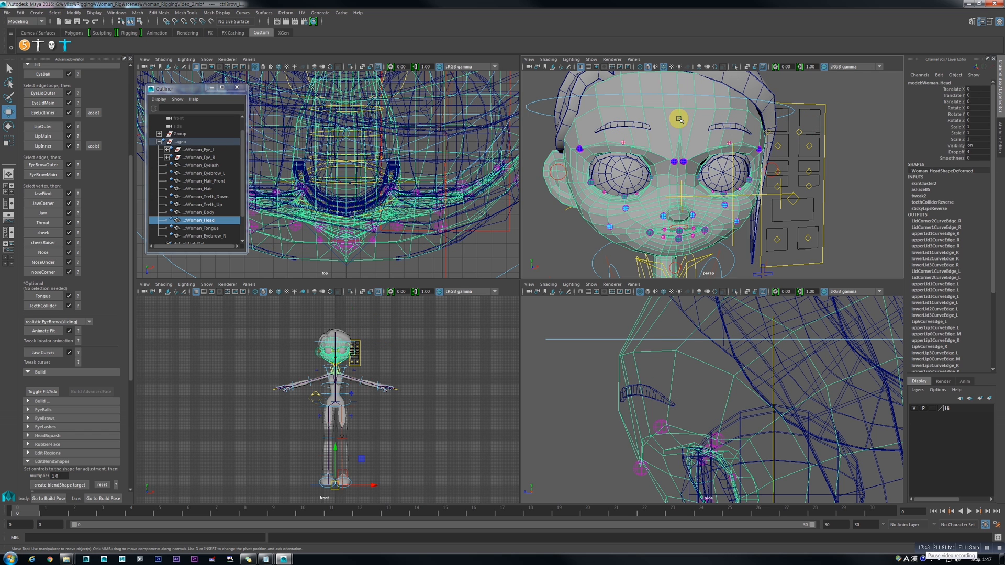
pyautogui.hotkey('ctrl', 'z')
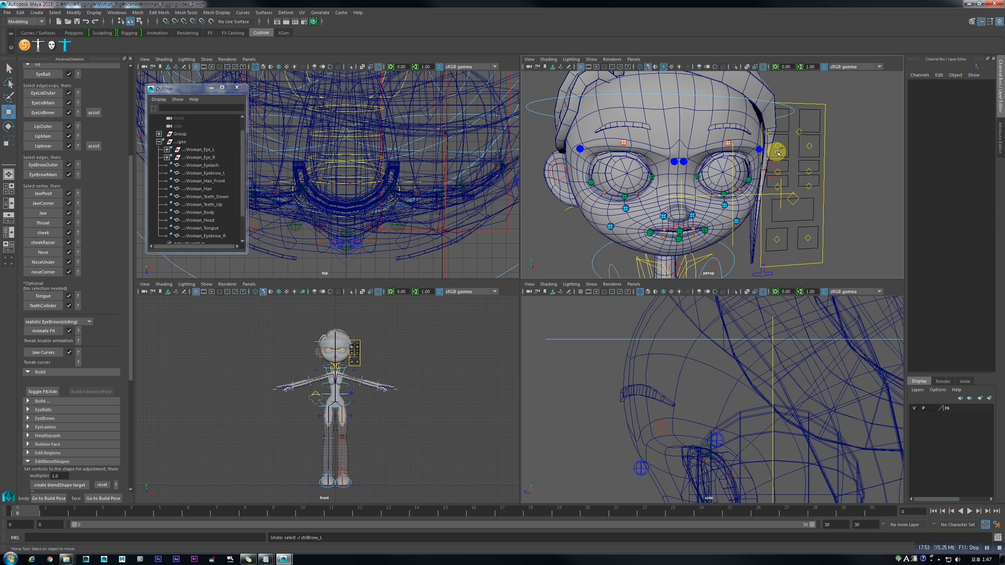
pyautogui.hotkey('ctrl', 'z')
pyautogui.hotkey('ctrl', 'z')
pyautogui.hotkey('ctrl', 'z')
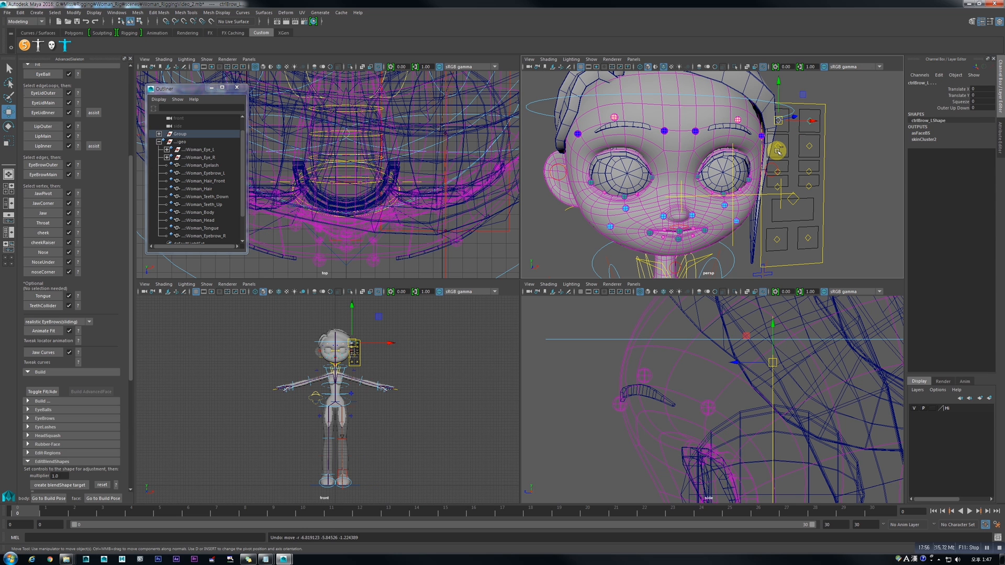
# Step: Test-move the face panel control below the brow control sideways and downward, undoing each move
pyautogui.moveTo(778, 150); pyautogui.dragTo(801, 149)
pyautogui.hotkey('ctrl', 'z')
pyautogui.click(780, 147)
pyautogui.moveTo(779, 146)
pyautogui.mouseDown()
pyautogui.moveTo(796, 155)
pyautogui.moveTo(777, 162)
pyautogui.mouseUp()
pyautogui.hotkey('ctrl', 'z')
# Step: Select the cheek controls and test the mouth control by moving it to a Translate X of about 0.634
pyautogui.moveTo(852, 178)
pyautogui.keyDown('alt'); pyautogui.mouseDown()
pyautogui.moveTo(830, 180)
pyautogui.moveTo(857, 172)
pyautogui.mouseUp(); pyautogui.keyUp('alt')
pyautogui.click(831, 178)
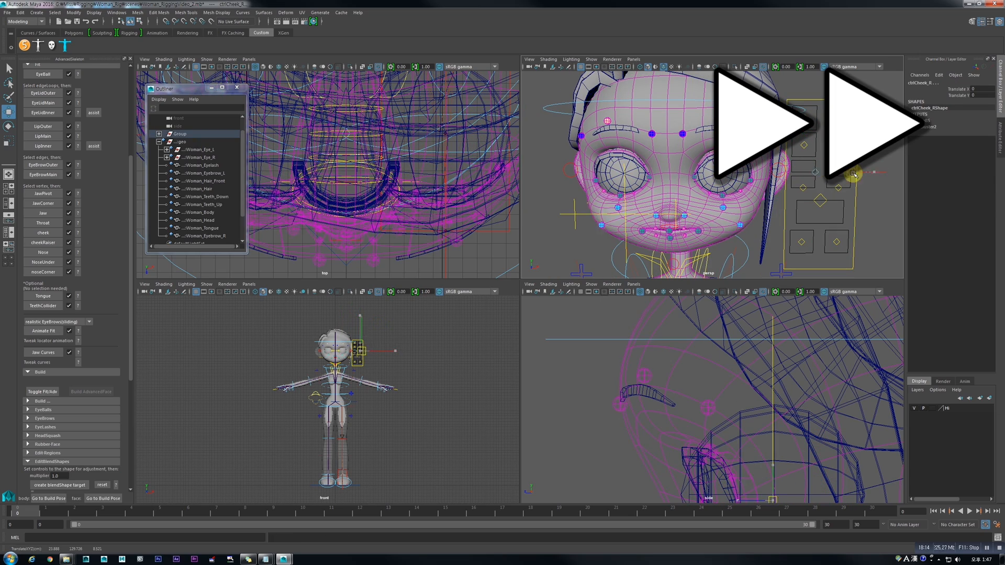
pyautogui.click(815, 186)
pyautogui.click(820, 199)
pyautogui.moveTo(820, 199); pyautogui.dragTo(835, 176)
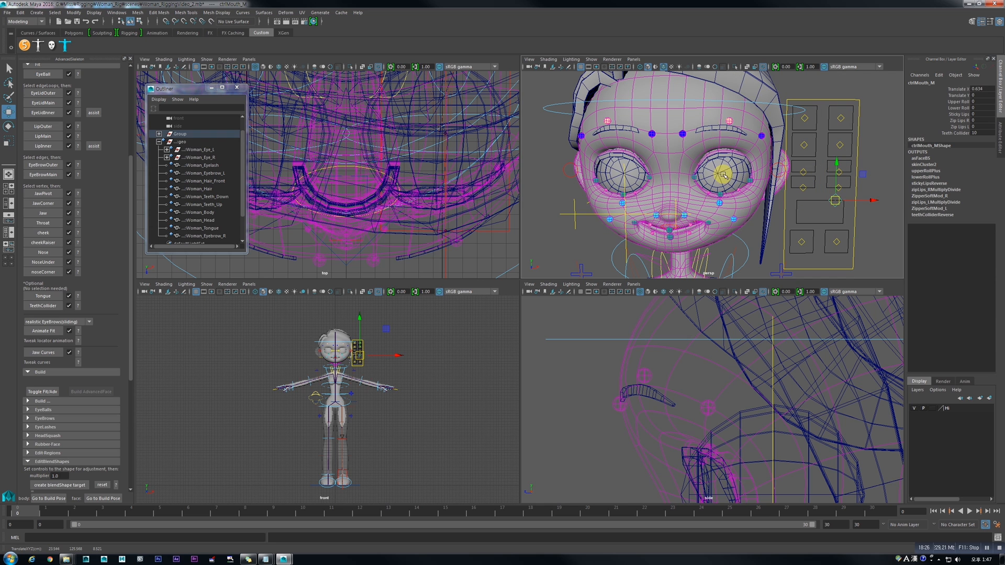
# Step: Turn off wireframe on shaded in the perspective view and test the mouth control ctrlMouth_M on the smooth face
pyautogui.click(583, 238)
pyautogui.click(663, 66)
pyautogui.click(835, 200)
pyautogui.moveTo(835, 201)
pyautogui.mouseDown()
pyautogui.moveTo(837, 210)
pyautogui.moveTo(823, 211)
pyautogui.moveTo(837, 213)
pyautogui.moveTo(848, 195)
pyautogui.mouseUp()
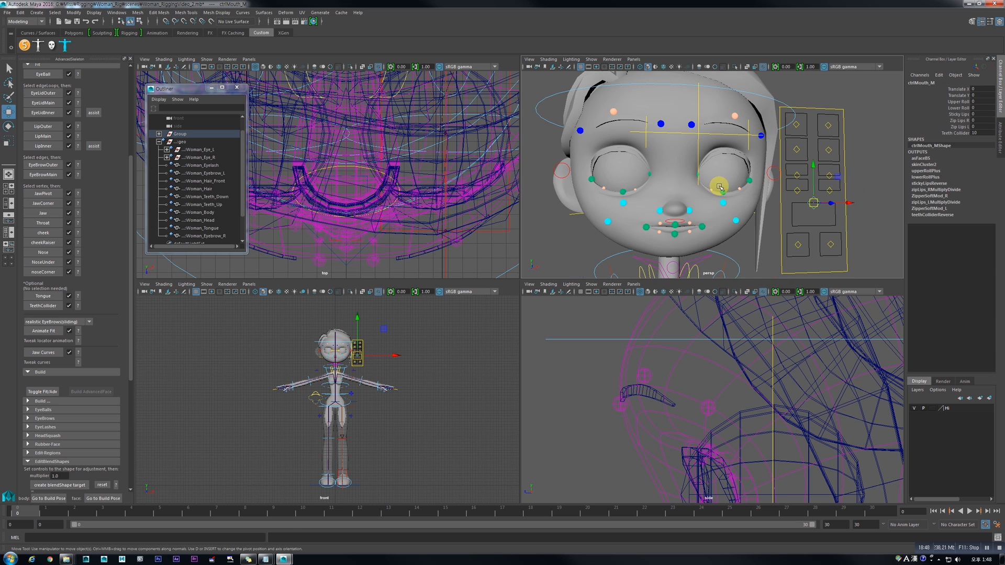
pyautogui.keyDown('alt'); pyautogui.moveTo(716, 186); pyautogui.dragTo(739, 185, button='middle'); pyautogui.keyUp('alt')
pyautogui.moveTo(739, 185)
pyautogui.keyDown('alt'); pyautogui.mouseDown()
pyautogui.moveTo(813, 168)
pyautogui.moveTo(753, 169)
pyautogui.moveTo(725, 190)
pyautogui.moveTo(739, 187)
pyautogui.mouseUp(); pyautogui.keyUp('alt')
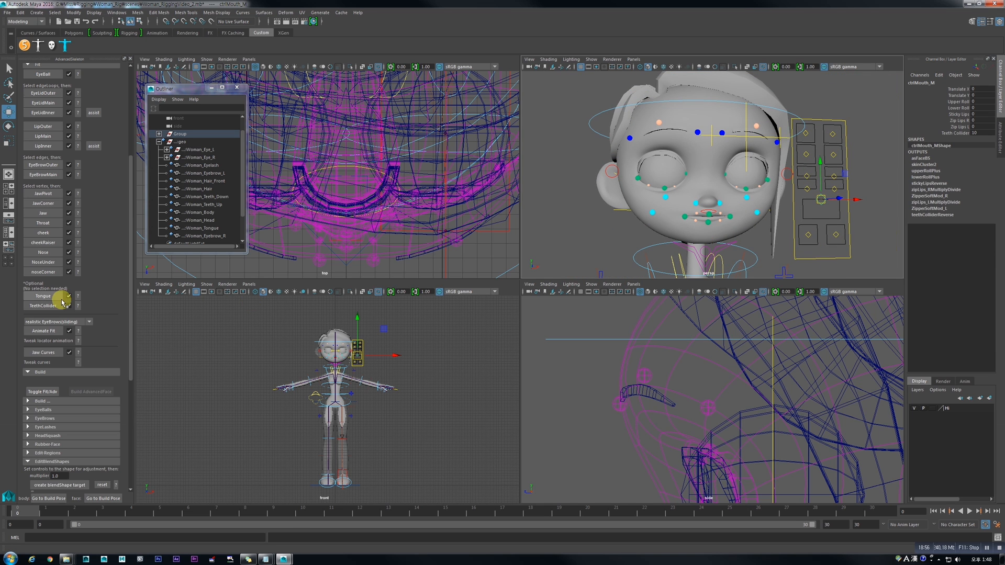
pyautogui.moveTo(131, 329); pyautogui.dragTo(118, 377)
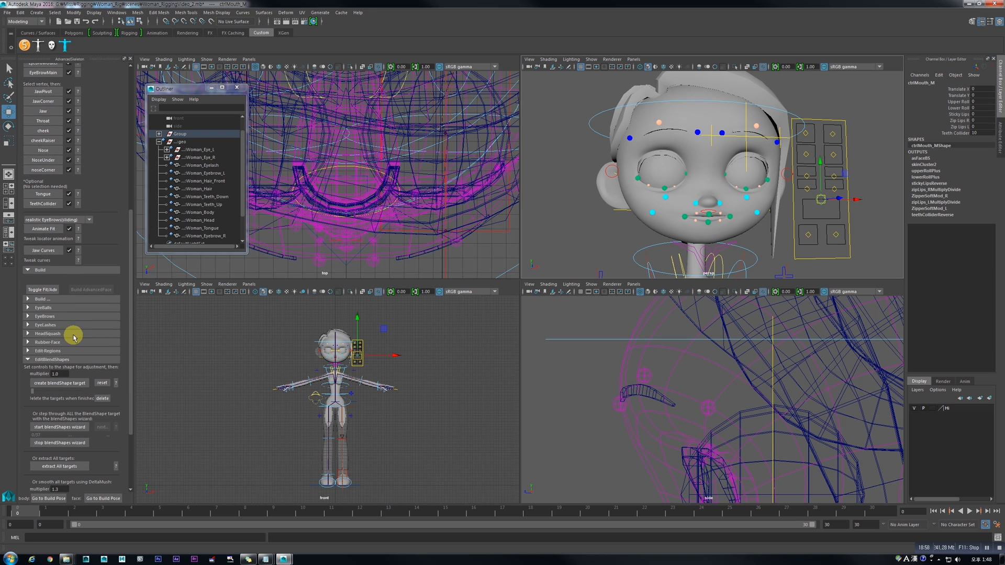
pyautogui.click(57, 299)
pyautogui.click(57, 300)
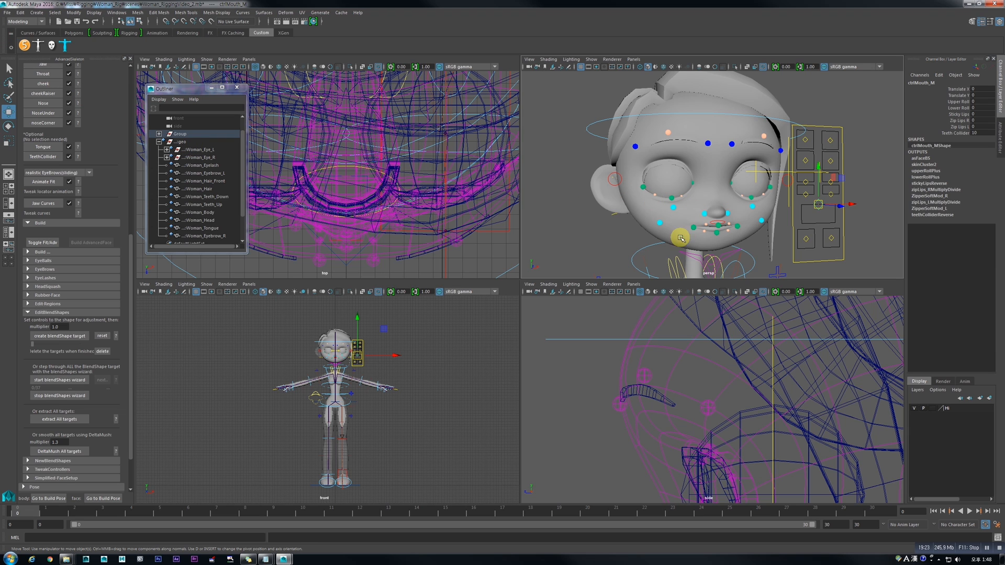
# Step: Test-rotate the jaw control FKJaw_M and undo the rotation
pyautogui.click(703, 214)
pyautogui.press('e')
pyautogui.moveTo(704, 214); pyautogui.dragTo(797, 219)
pyautogui.hotkey('ctrl', 'z')
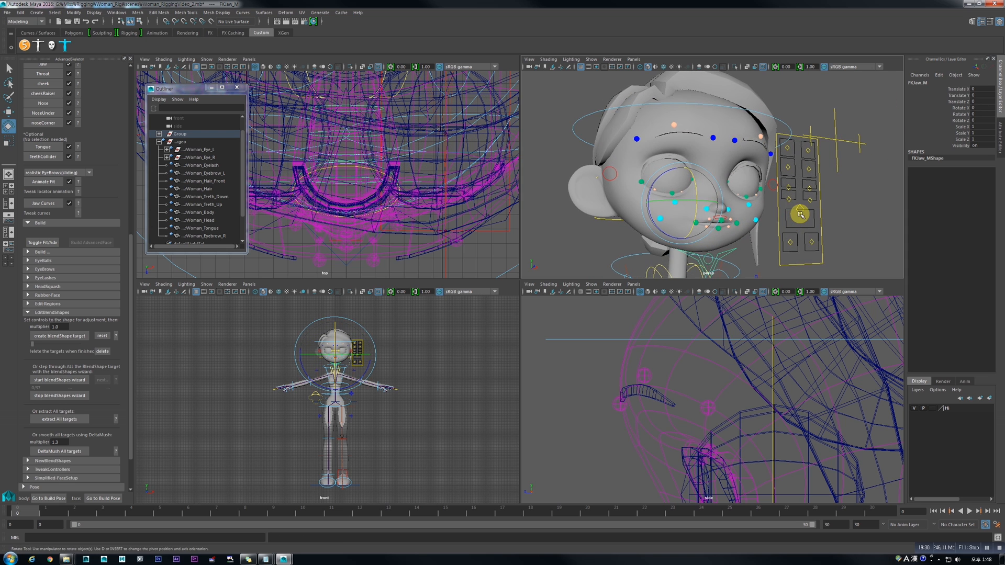
# Step: Move the mouth control ctrlMouth_M down to a Translate Y of about -0.76, and undo a trial upward move
pyautogui.click(800, 215)
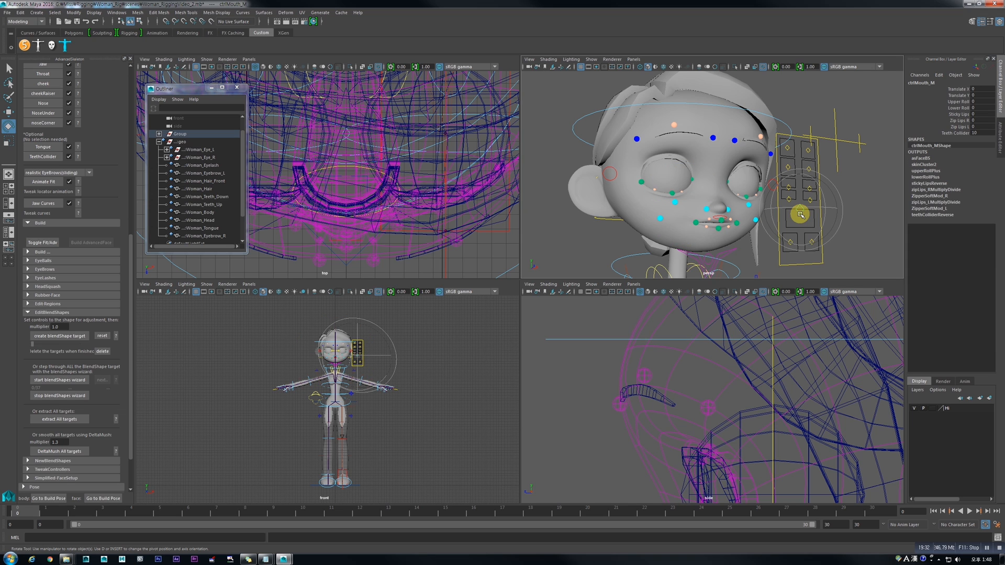
pyautogui.moveTo(810, 176); pyautogui.dragTo(810, 175)
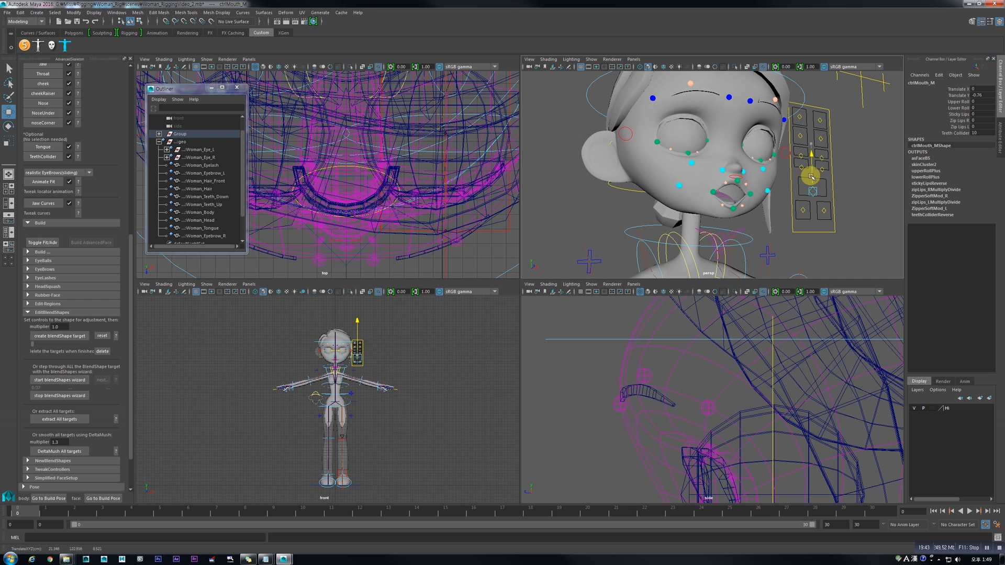
pyautogui.keyDown('alt'); pyautogui.moveTo(709, 197); pyautogui.dragTo(752, 205); pyautogui.keyUp('alt')
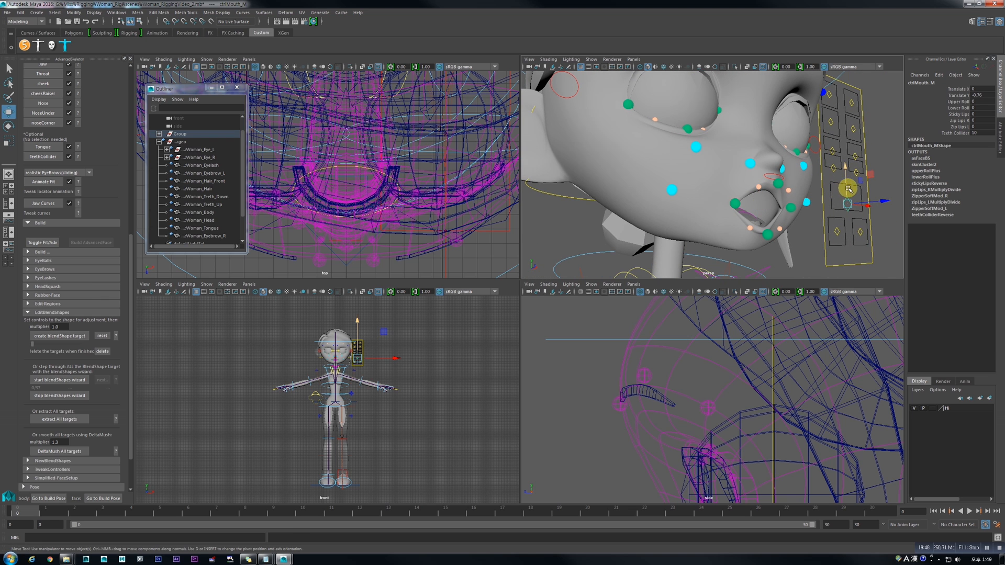
pyautogui.moveTo(848, 189); pyautogui.dragTo(848, 166)
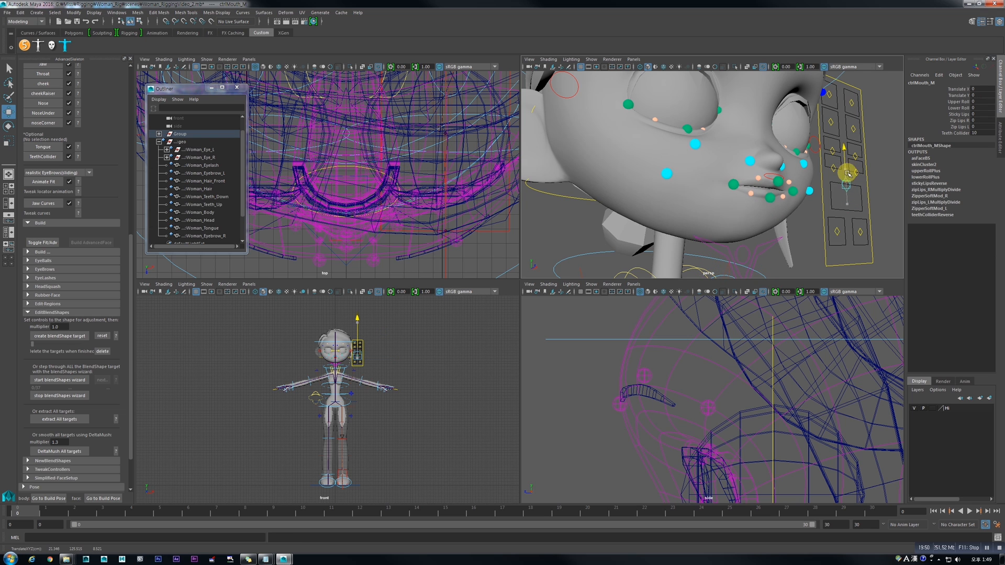
pyautogui.hotkey('ctrl', 'z')
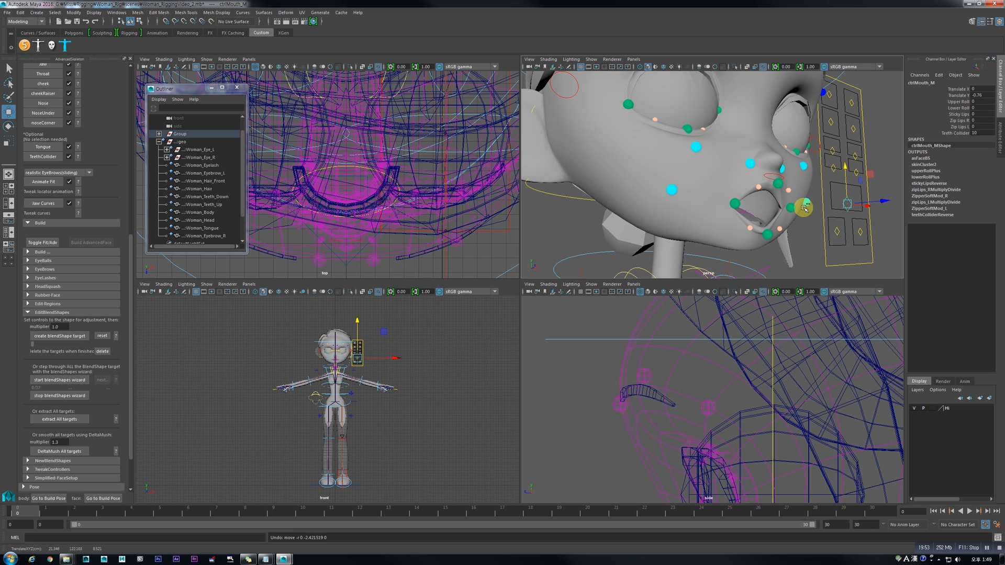
# Step: Undo the downward move of the mouth control and open the Paint Skin Weights Tool on the Woman_Head mesh
pyautogui.hotkey('ctrl', 'z')
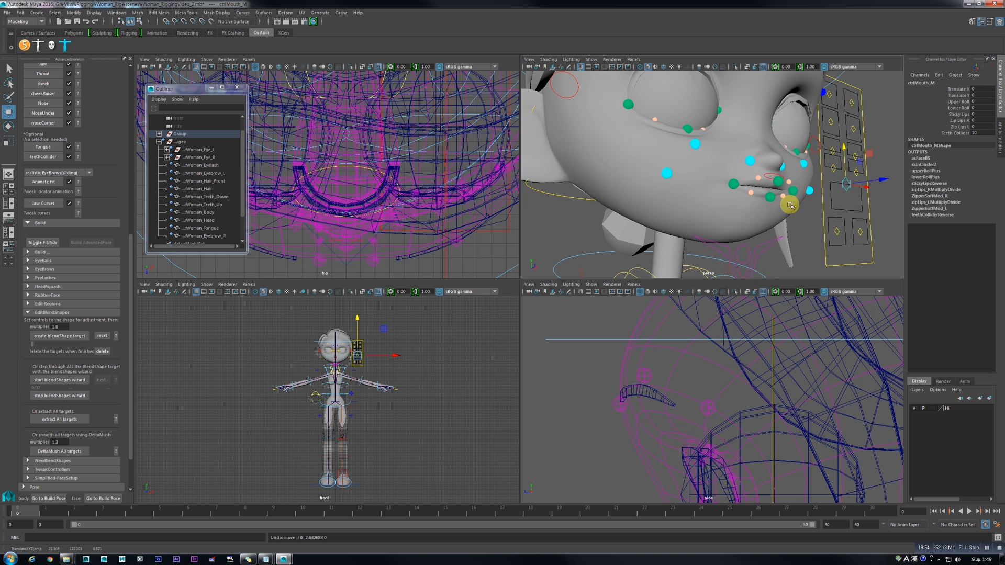
pyautogui.keyDown('alt'); pyautogui.moveTo(780, 206); pyautogui.dragTo(750, 206); pyautogui.keyUp('alt')
pyautogui.click(663, 208)
pyautogui.rightClick(661, 208)
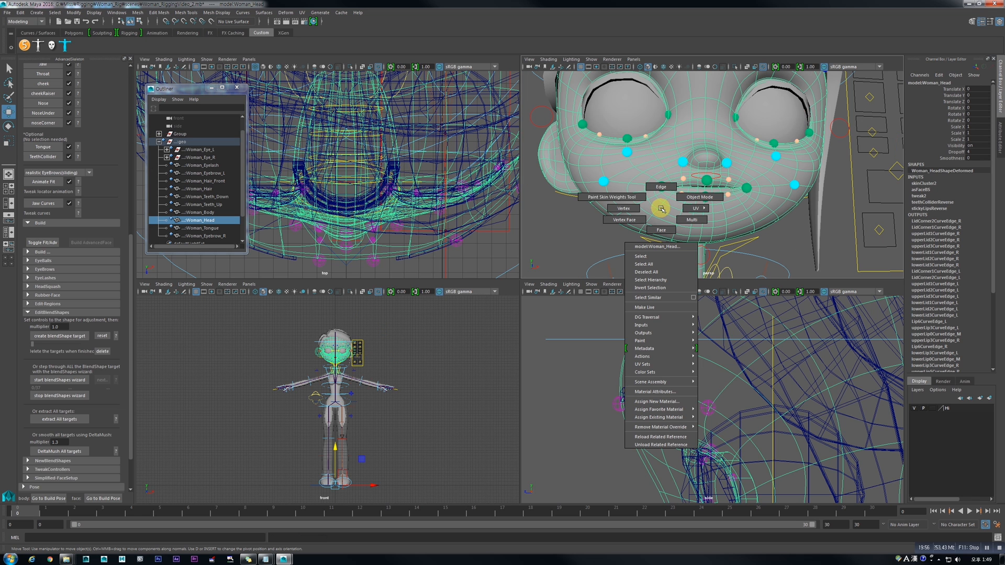
pyautogui.click(647, 201)
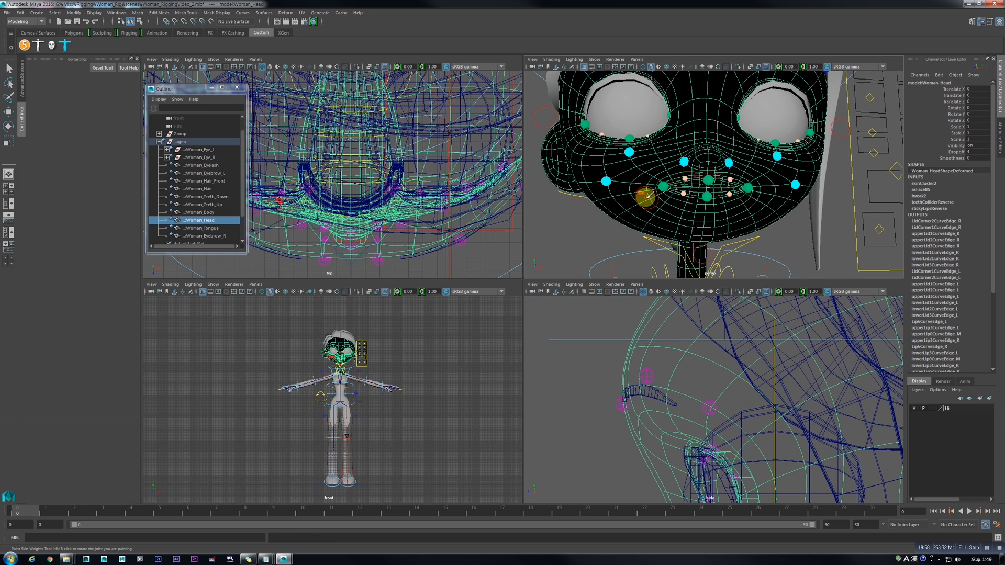
# Step: Examine the head mesh's skin weights for the eye region and brow joint influences
pyautogui.click(78, 118)
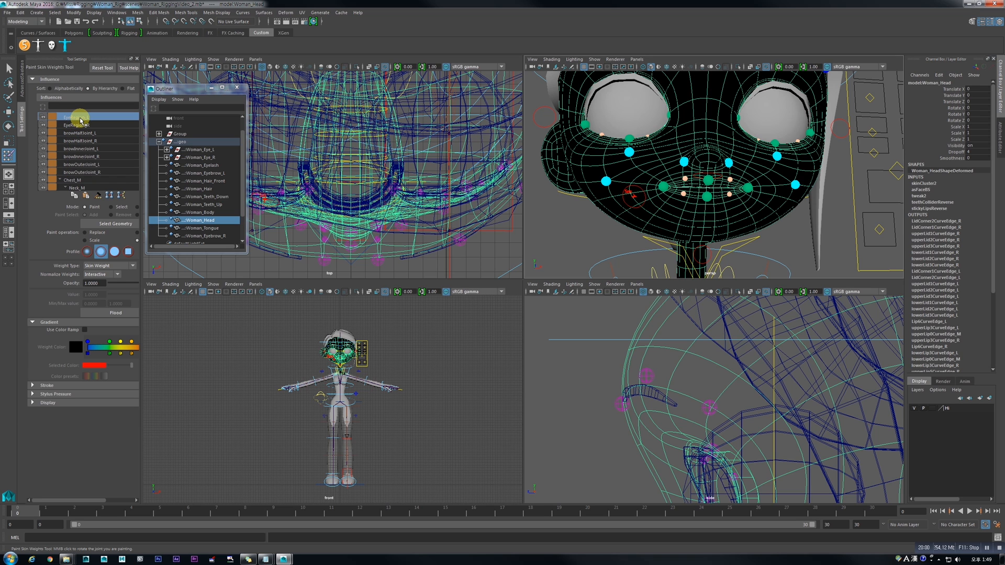
pyautogui.click(78, 125)
pyautogui.click(79, 139)
pyautogui.scroll(-2, 82, 141)
pyautogui.click(91, 149)
pyautogui.scroll(2, 94, 167)
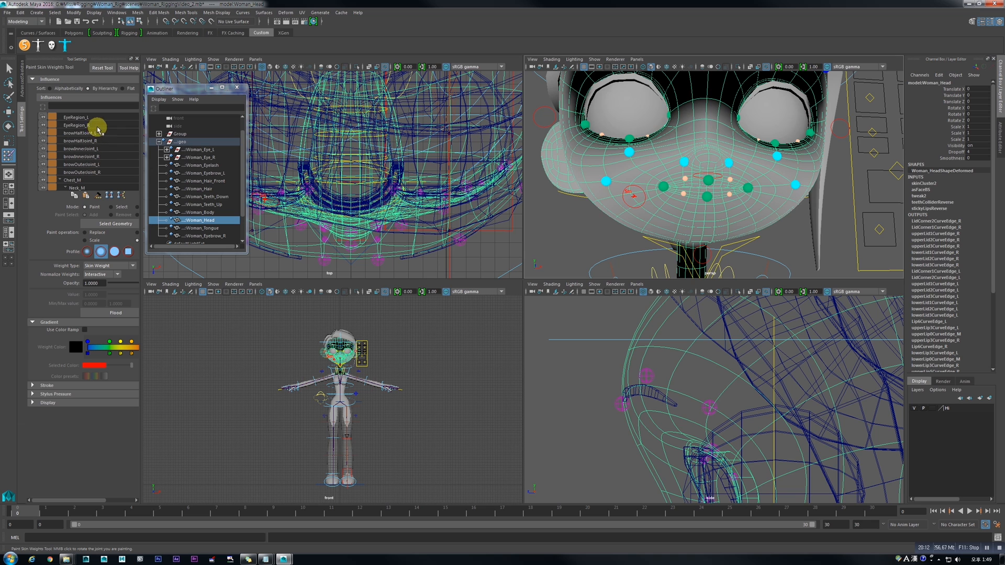
pyautogui.click(98, 125)
pyautogui.click(100, 119)
pyautogui.click(96, 140)
pyautogui.click(93, 156)
pyautogui.click(96, 165)
# Step: Examine the head mesh's skin weights for the chest, neck and head joint influences
pyautogui.click(95, 178)
pyautogui.scroll(-1, 94, 177)
pyautogui.click(96, 165)
pyautogui.scroll(-1, 97, 164)
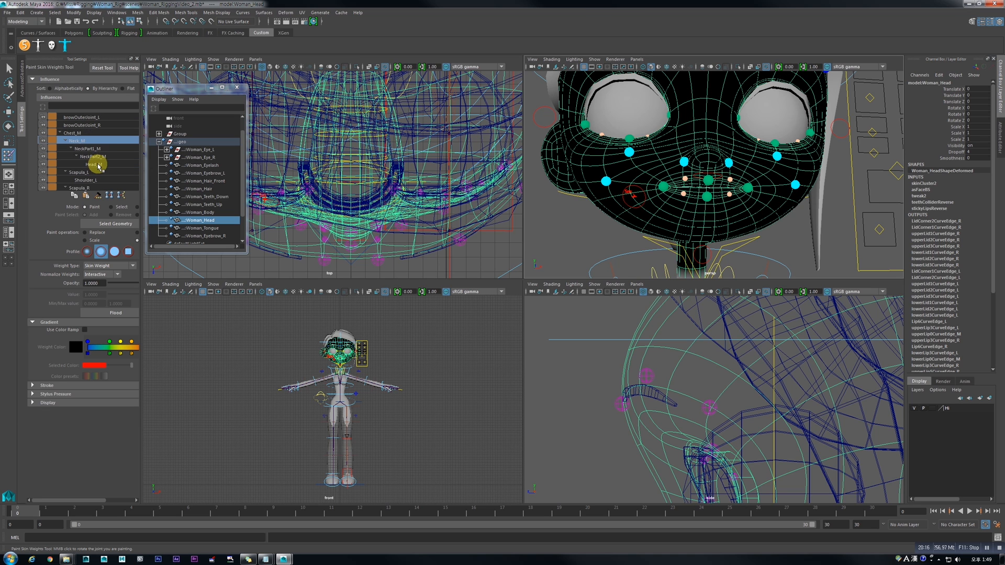
pyautogui.click(100, 149)
pyautogui.click(100, 157)
pyautogui.click(100, 164)
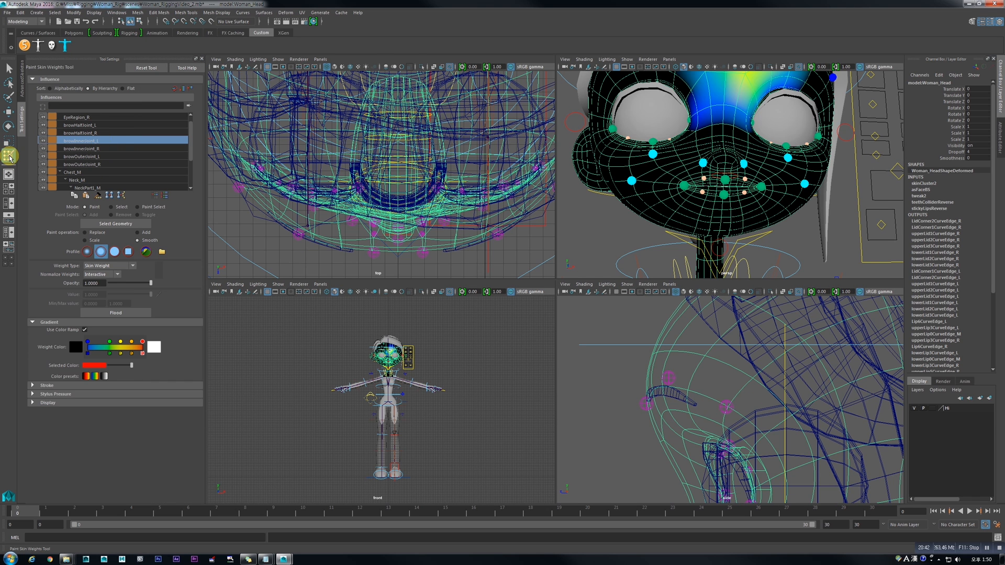
# Step: Return to the AdvancedSkeleton tools and open the Edit-Regions section of the face build options
pyautogui.click(22, 89)
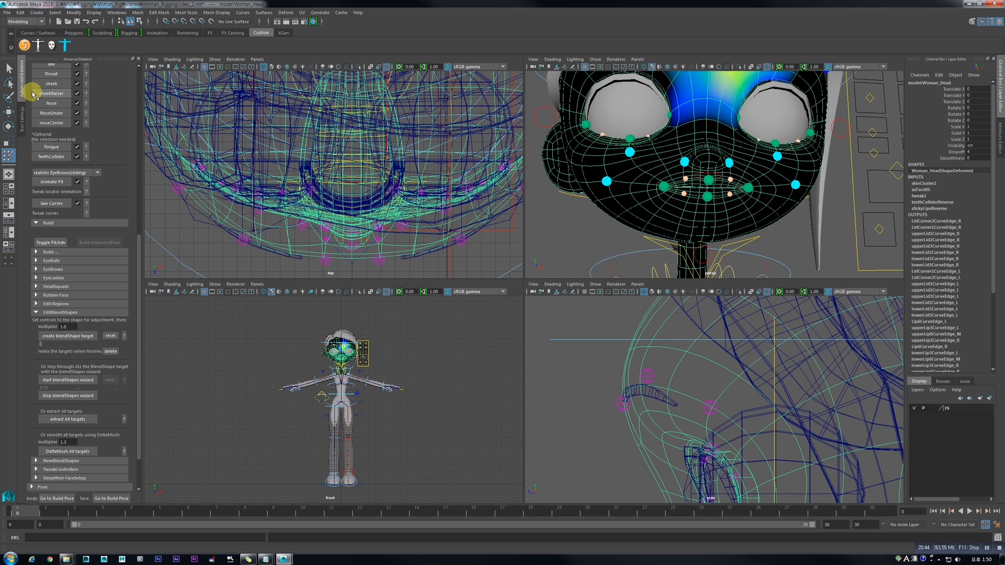
pyautogui.scroll(-3, 59, 227)
pyautogui.click(57, 229)
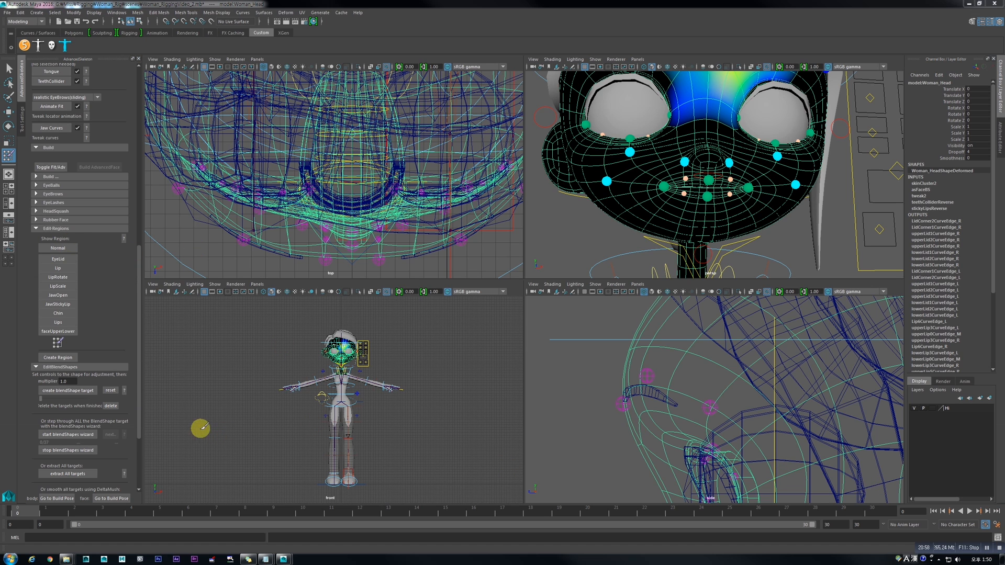
pyautogui.click(79, 242)
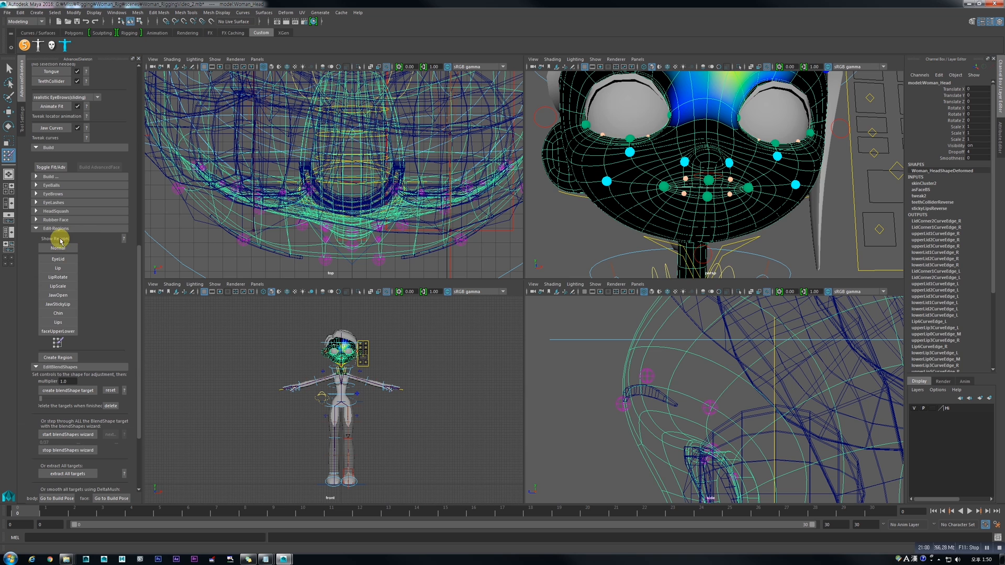
# Step: Display the Chin, Lips, FaceUpperLower and JawOpen region weights on the face one after another
pyautogui.click(59, 314)
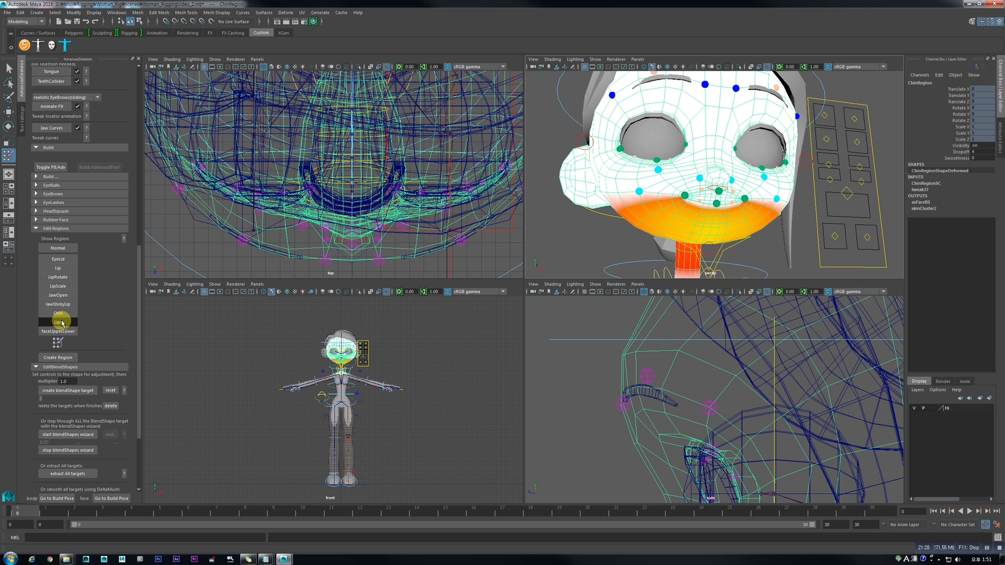
pyautogui.click(61, 323)
pyautogui.click(62, 331)
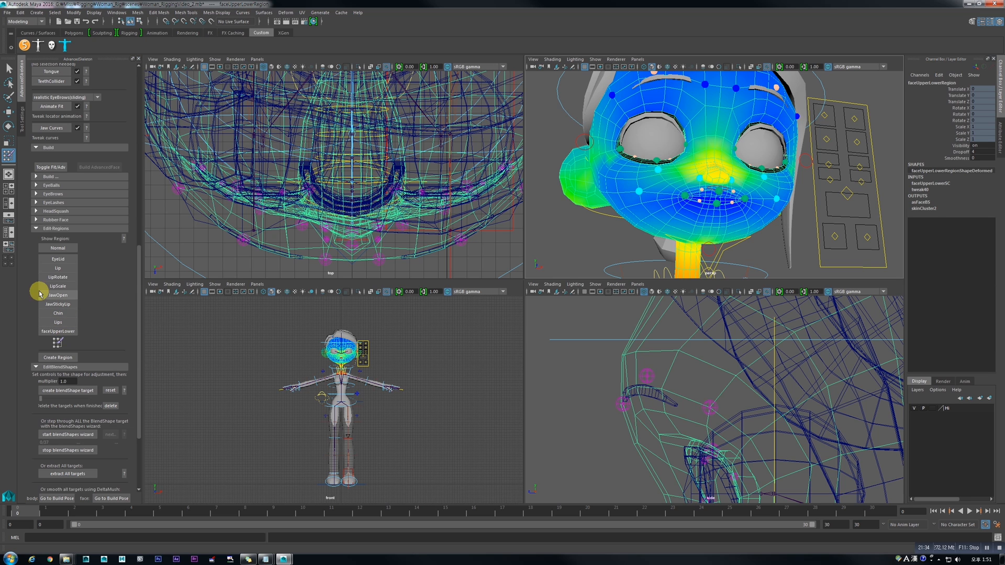
pyautogui.click(58, 295)
pyautogui.keyDown('alt'); pyautogui.moveTo(680, 168); pyautogui.dragTo(714, 213); pyautogui.keyUp('alt')
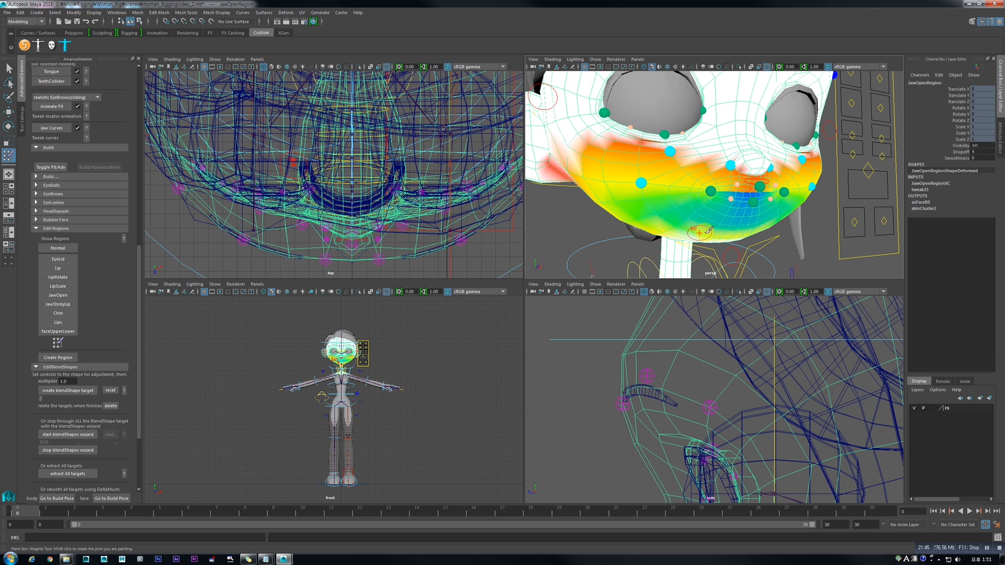
# Step: Key the jaw control FKJaw_M at frame 0 and go to frame 5
pyautogui.press('w')
pyautogui.click(758, 274)
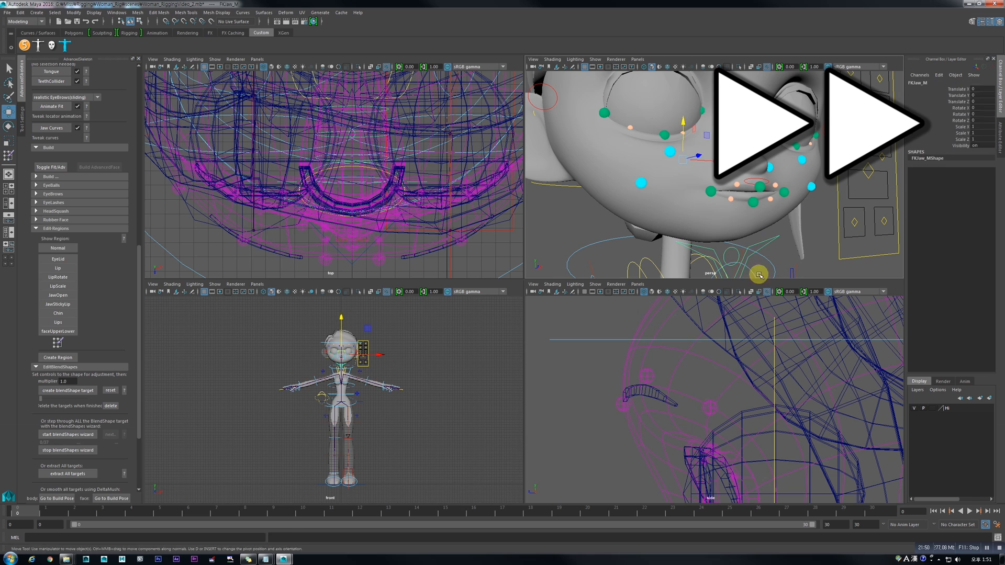
pyautogui.press('s')
pyautogui.click(166, 511)
pyautogui.press('e')
# Step: Key the mouth control ctrlMouth_M at frame 0 and pull it down at frame 5 to open the mouth
pyautogui.click(867, 171)
pyautogui.click(14, 515)
pyautogui.press('s')
pyautogui.click(167, 512)
pyautogui.press('w')
pyautogui.moveTo(867, 171); pyautogui.dragTo(870, 177)
# Step: Carry the closed mouth pose of ctrlMouth_M from frame 0 over to frame 10 and key it there
pyautogui.keyDown('alt'); pyautogui.moveTo(733, 219); pyautogui.dragTo(711, 173); pyautogui.keyUp('alt')
pyautogui.click(649, 178)
pyautogui.hotkey('ctrl', 'z')
pyautogui.click(13, 515)
pyautogui.moveTo(13, 515); pyautogui.dragTo(308, 513, button='middle')
pyautogui.press('s')
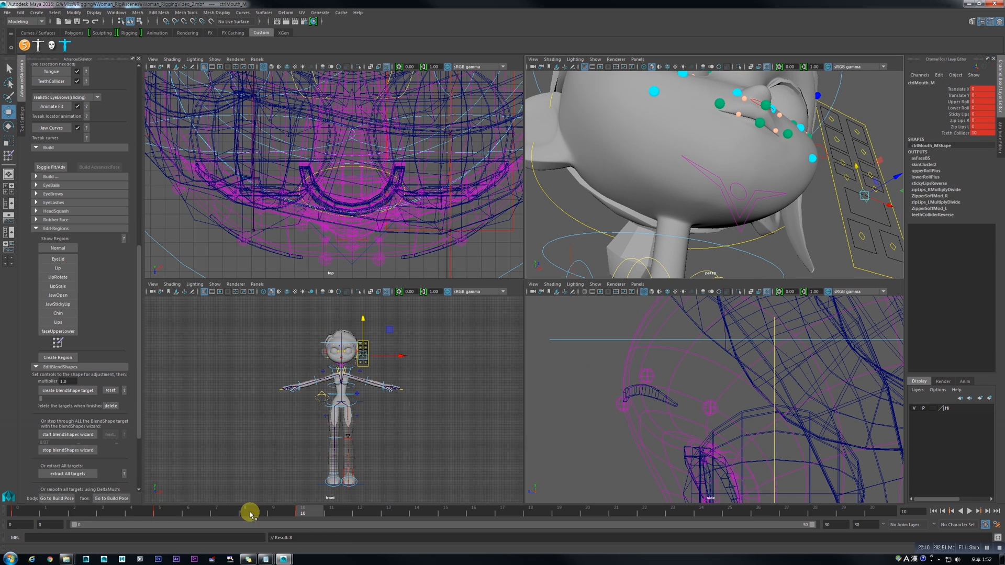
# Step: Play back the mouth animation and inspect the head mesh with the mouth open at frame 5
pyautogui.hotkey('alt', 'v')
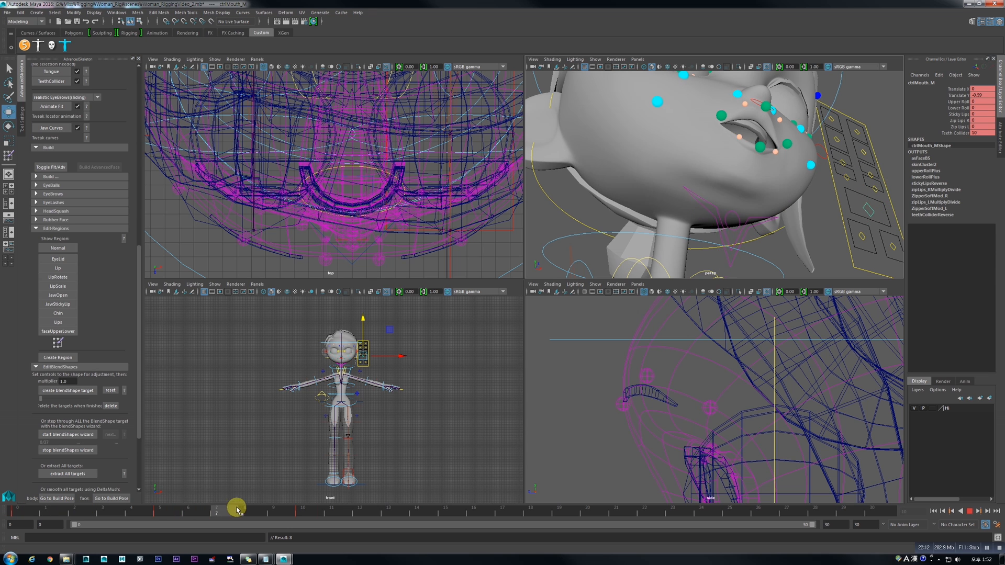
pyautogui.hotkey('alt', 'v')
pyautogui.click(699, 186)
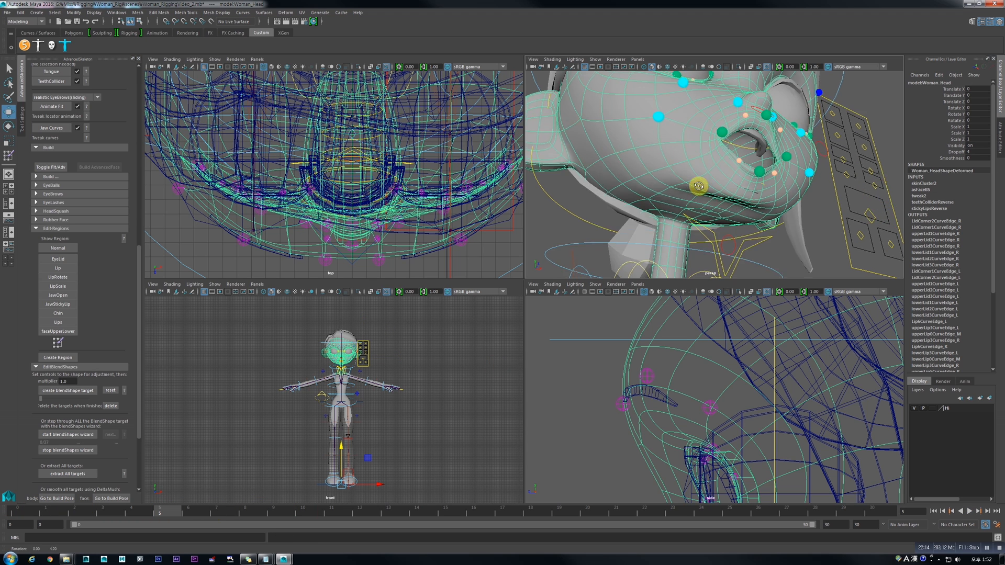
pyautogui.keyDown('alt'); pyautogui.moveTo(698, 186); pyautogui.dragTo(684, 197); pyautogui.keyUp('alt')
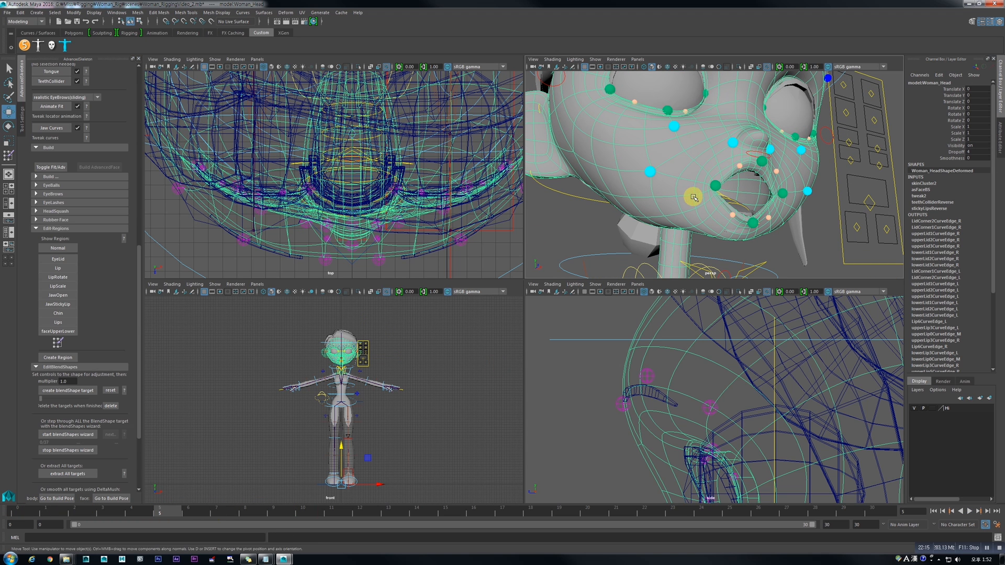
# Step: Show the JawOpen region at frame 5 and activate weight painting on it
pyautogui.click(52, 296)
pyautogui.keyDown('alt'); pyautogui.moveTo(660, 145); pyautogui.dragTo(719, 170); pyautogui.keyUp('alt')
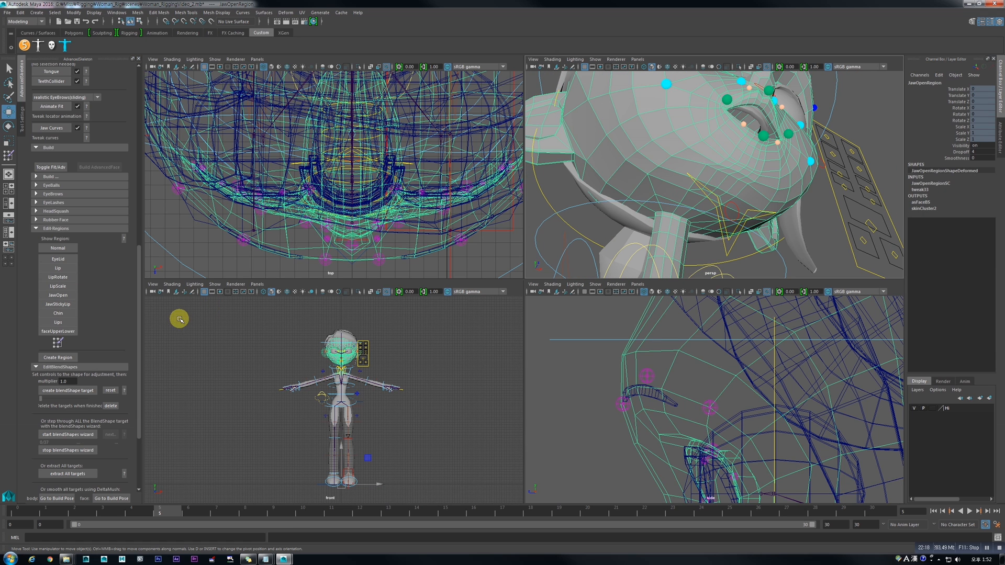
pyautogui.click(58, 342)
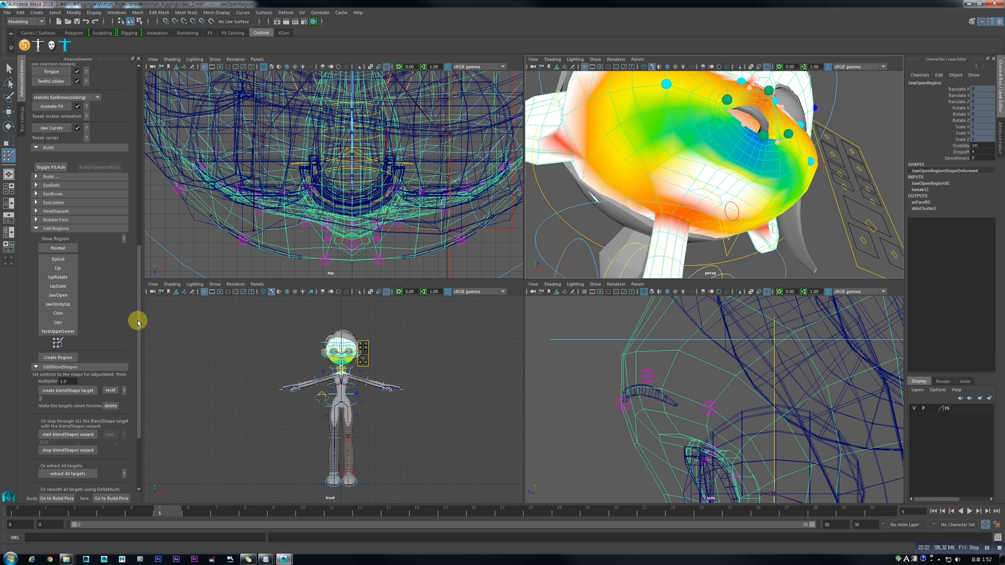
# Step: Examine the JawOpen region weights around the mouth, chin and throat from below
pyautogui.scroll(3, 728, 170)
pyautogui.moveTo(728, 168)
pyautogui.keyDown('alt'); pyautogui.mouseDown()
pyautogui.moveTo(730, 160)
pyautogui.moveTo(724, 176)
pyautogui.mouseUp(); pyautogui.keyUp('alt')
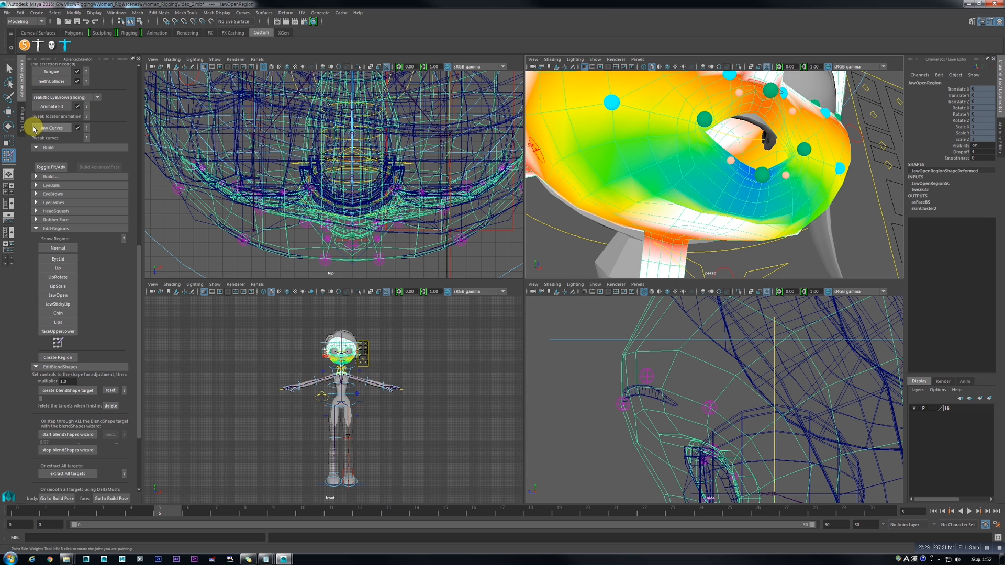
pyautogui.rightClick(690, 173)
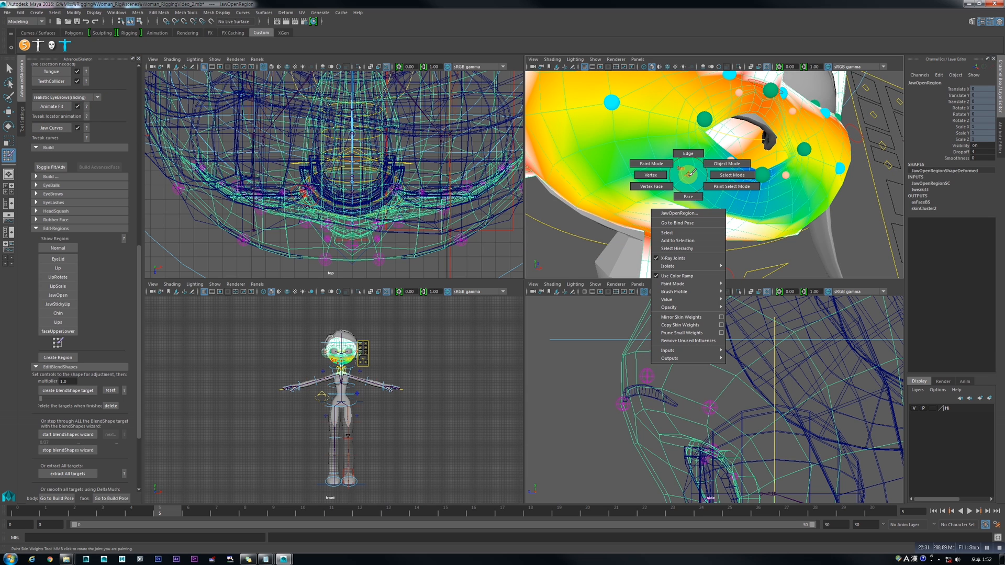
pyautogui.keyDown('alt'); pyautogui.moveTo(691, 200); pyautogui.dragTo(696, 186); pyautogui.keyUp('alt')
pyautogui.scroll(-5, 696, 181)
pyautogui.moveTo(745, 213)
pyautogui.keyDown('alt'); pyautogui.mouseDown()
pyautogui.moveTo(718, 196)
pyautogui.moveTo(721, 207)
pyautogui.moveTo(719, 187)
pyautogui.mouseUp(); pyautogui.keyUp('alt')
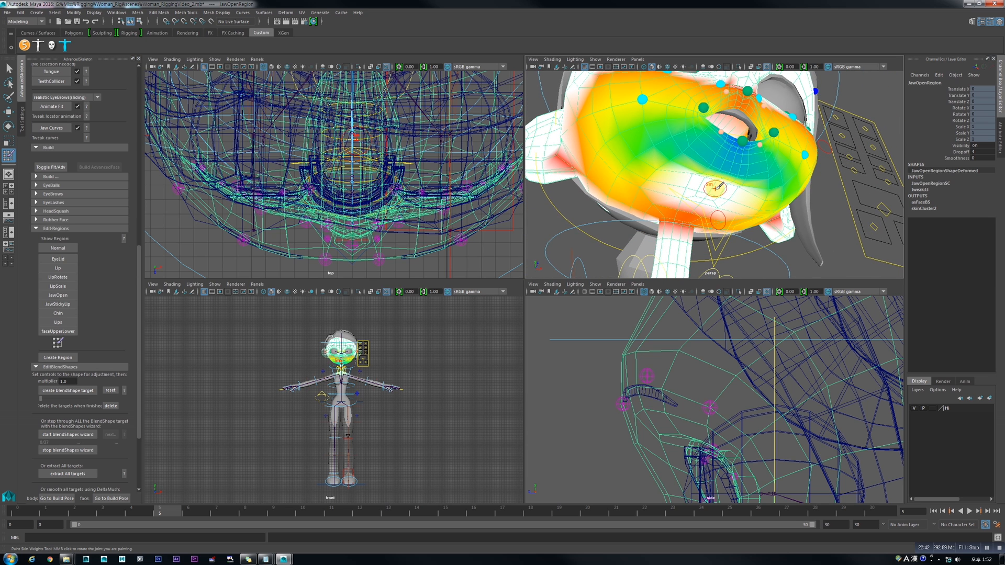
pyautogui.scroll(3, 715, 193)
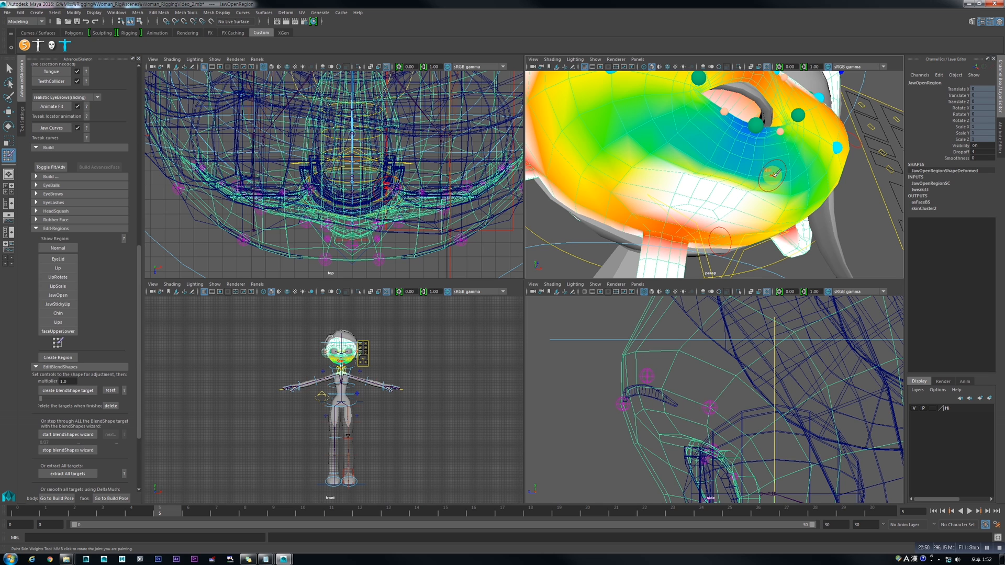
# Step: Try a weight paint stroke on the JawOpen region under the chin and undo it
pyautogui.press('space')
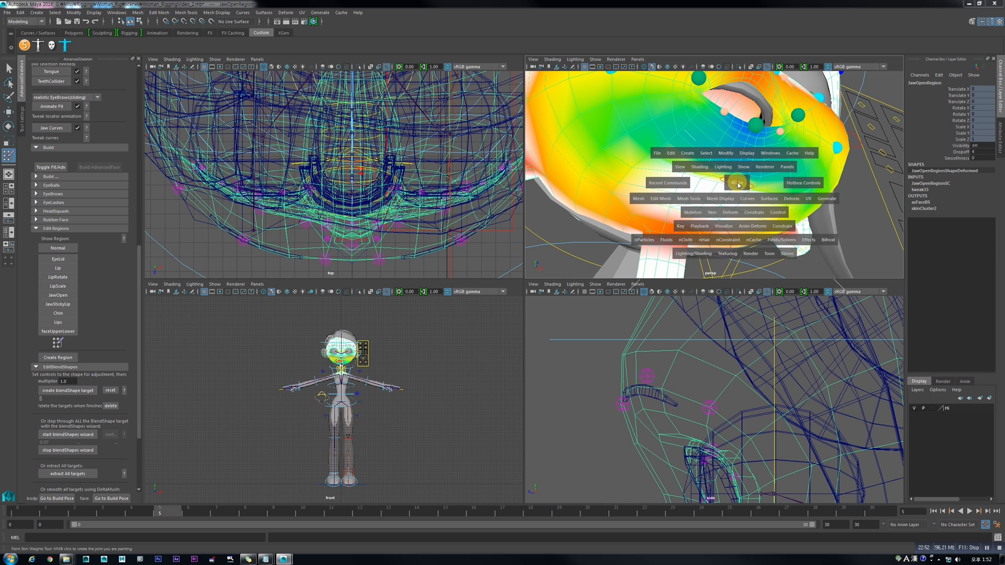
pyautogui.moveTo(673, 201)
pyautogui.mouseDown()
pyautogui.moveTo(719, 204)
pyautogui.moveTo(690, 210)
pyautogui.mouseUp()
pyautogui.hotkey('ctrl', 'z')
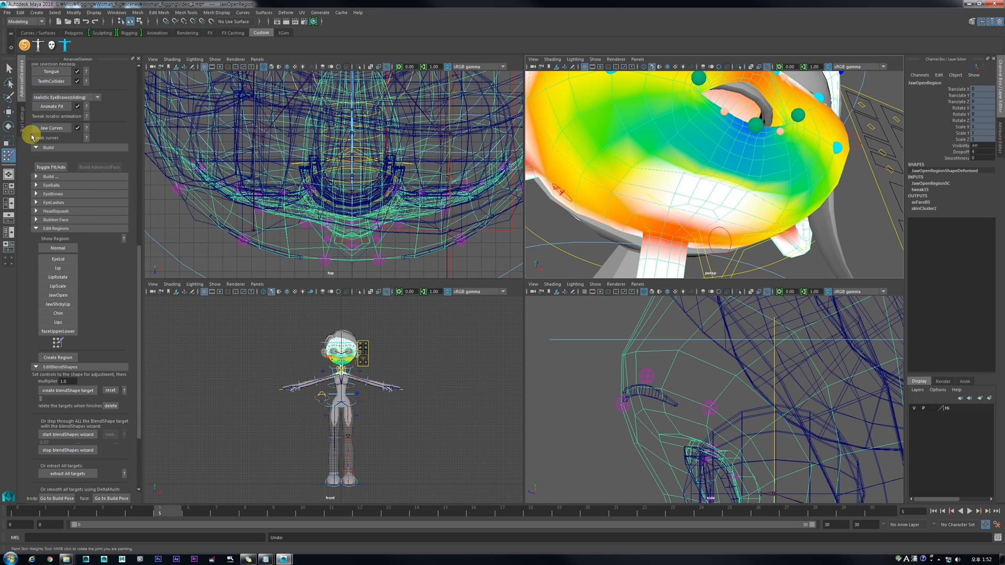
pyautogui.rightClick(652, 141)
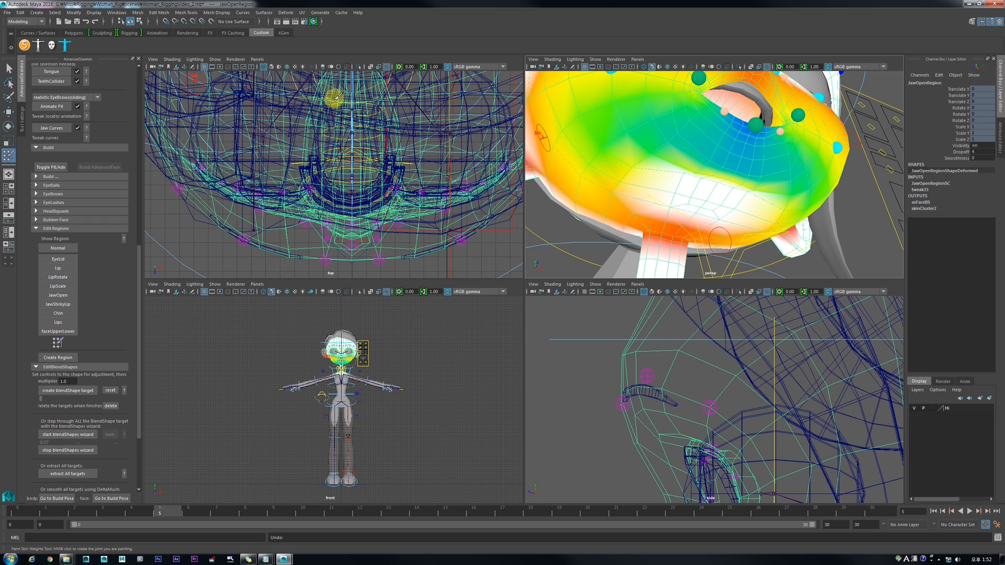
pyautogui.click(157, 13)
pyautogui.click(351, 2)
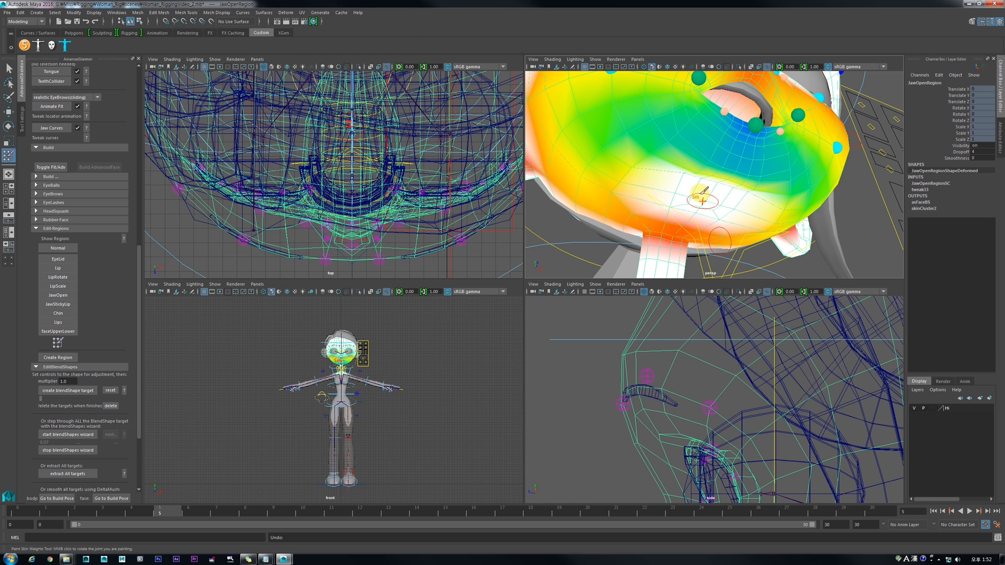
# Step: Restore the Normal region display and select the Woman_Head mesh to check the deformation under the chin
pyautogui.click(57, 248)
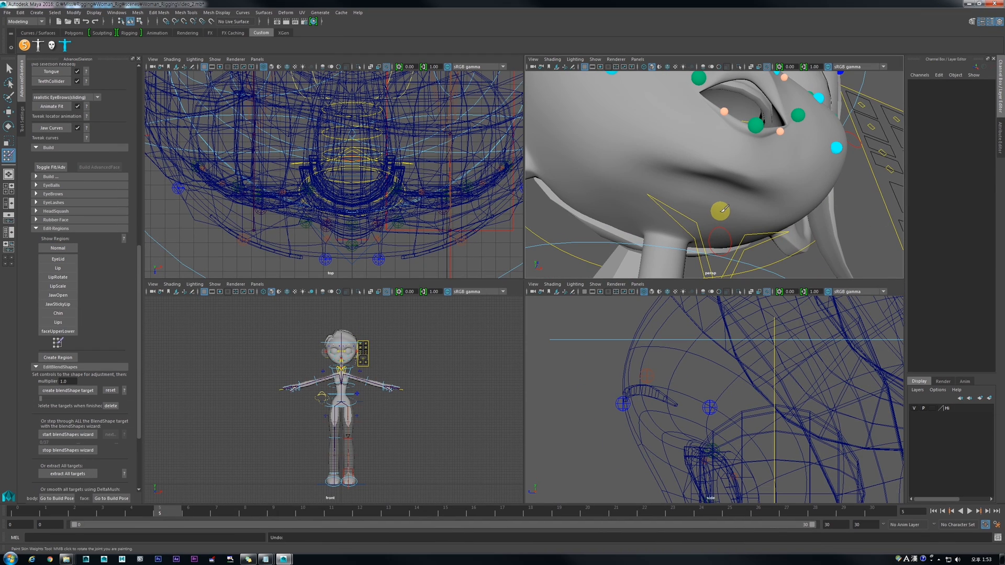
pyautogui.press('w')
pyautogui.click(724, 208)
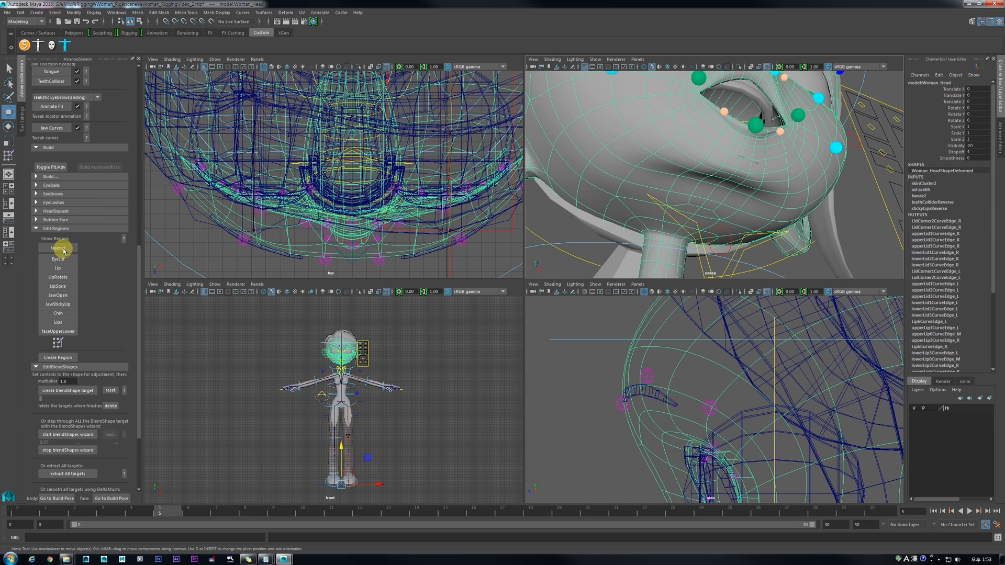
# Step: Show the JawOpen region again and set its weight paint mode to Replace
pyautogui.click(54, 296)
pyautogui.rightClick(712, 176)
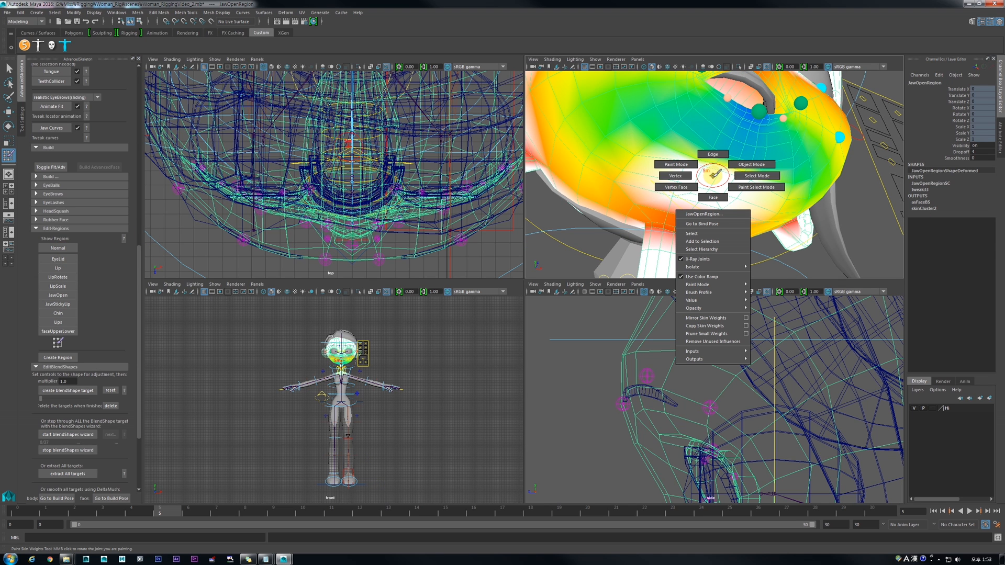
pyautogui.moveTo(714, 285)
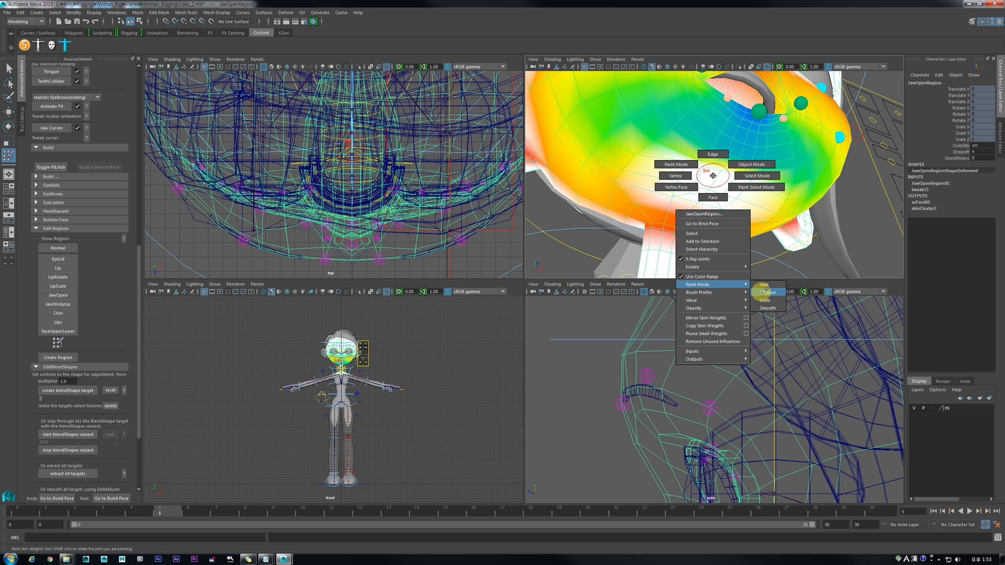
pyautogui.click(763, 292)
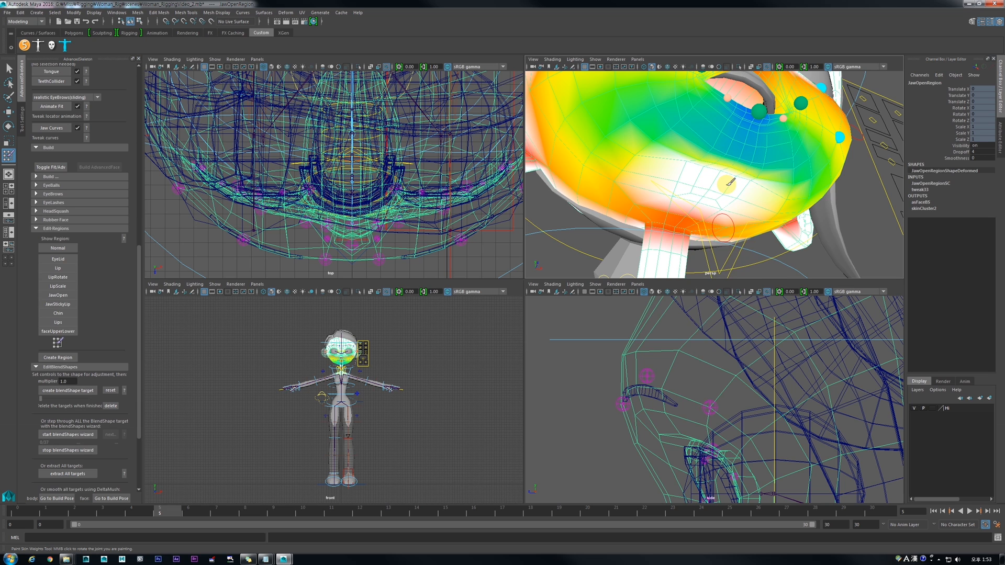
# Step: Set the JawOpen weight paint value to 0.20 and choose a brush opacity
pyautogui.rightClick(726, 184)
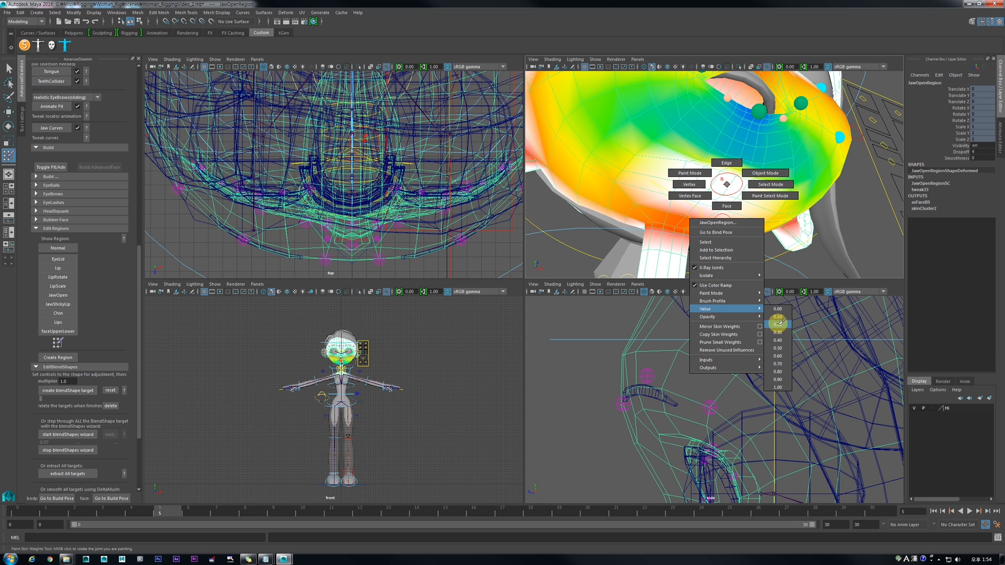
pyautogui.click(779, 323)
pyautogui.rightClick(731, 206)
pyautogui.moveTo(748, 323)
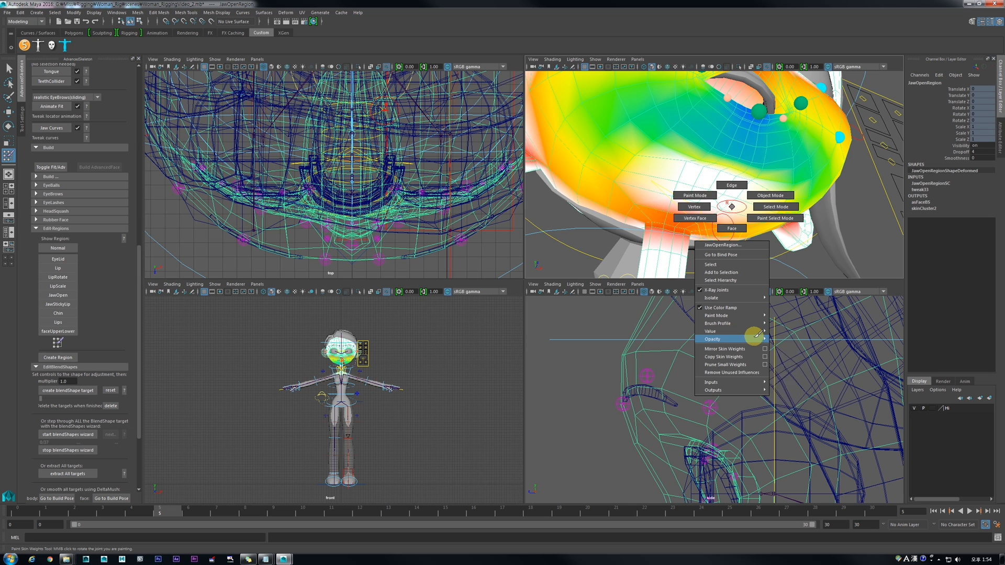
pyautogui.click(787, 377)
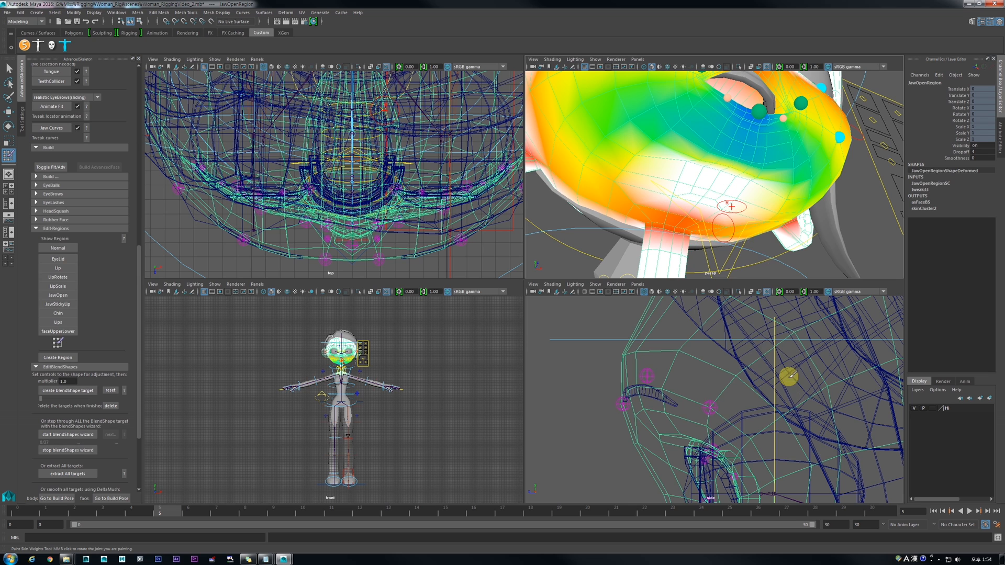
# Step: Paint the JawOpen region weights under the chin towards the neck and smooth the transition
pyautogui.scroll(5, 723, 182)
pyautogui.moveTo(669, 166)
pyautogui.mouseDown()
pyautogui.moveTo(734, 180)
pyautogui.moveTo(721, 194)
pyautogui.moveTo(686, 184)
pyautogui.moveTo(699, 183)
pyautogui.mouseUp()
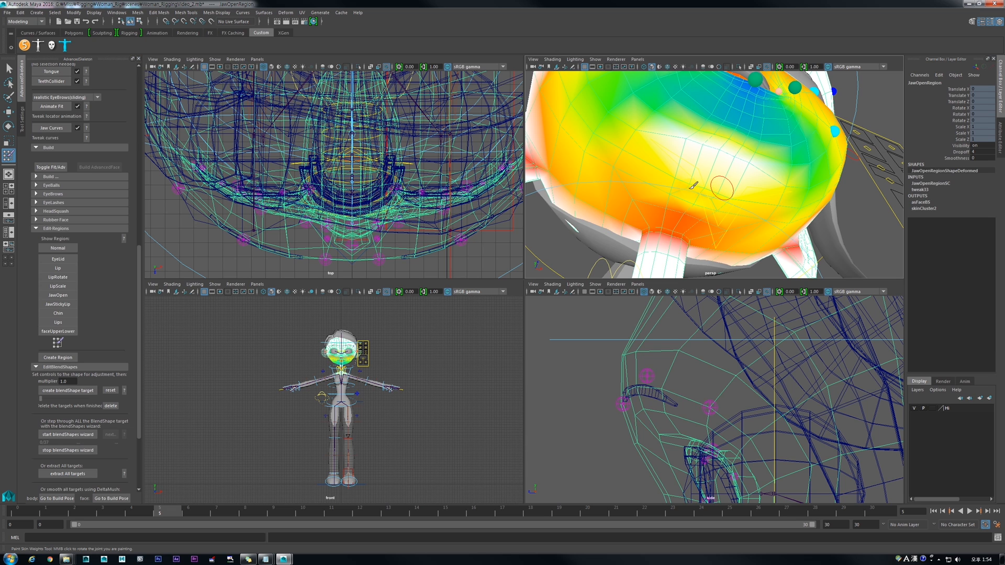
pyautogui.keyDown('alt'); pyautogui.moveTo(709, 183); pyautogui.dragTo(676, 179); pyautogui.keyUp('alt')
pyautogui.moveTo(667, 135)
pyautogui.mouseDown()
pyautogui.moveTo(724, 149)
pyautogui.moveTo(738, 142)
pyautogui.moveTo(701, 147)
pyautogui.moveTo(713, 136)
pyautogui.moveTo(701, 117)
pyautogui.moveTo(672, 152)
pyautogui.moveTo(701, 143)
pyautogui.moveTo(692, 156)
pyautogui.mouseUp()
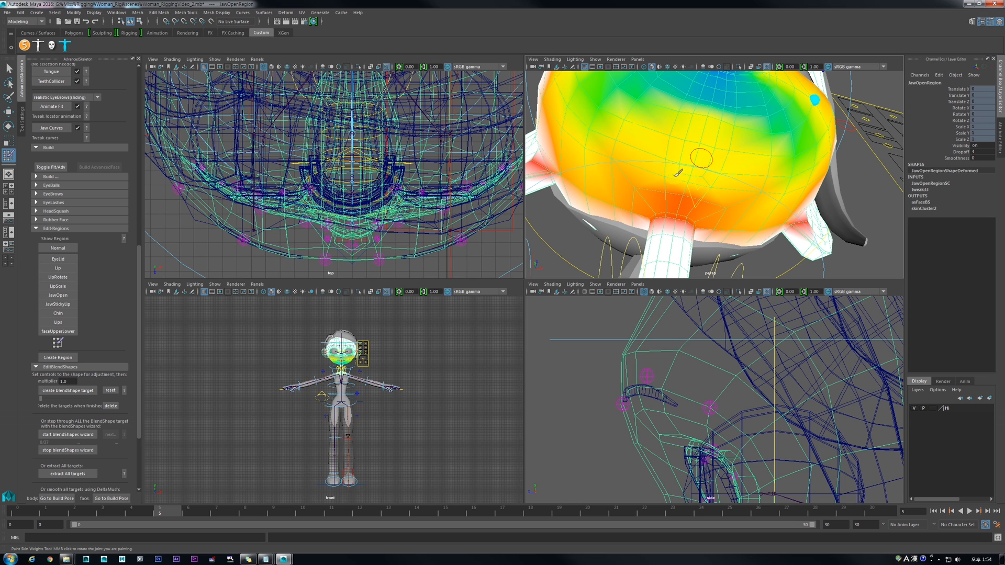
pyautogui.moveTo(670, 176)
pyautogui.keyDown('alt'); pyautogui.mouseDown()
pyautogui.moveTo(697, 193)
pyautogui.moveTo(717, 175)
pyautogui.moveTo(730, 126)
pyautogui.moveTo(745, 132)
pyautogui.moveTo(713, 112)
pyautogui.moveTo(757, 136)
pyautogui.moveTo(706, 122)
pyautogui.moveTo(700, 173)
pyautogui.moveTo(686, 169)
pyautogui.mouseUp(); pyautogui.keyUp('alt')
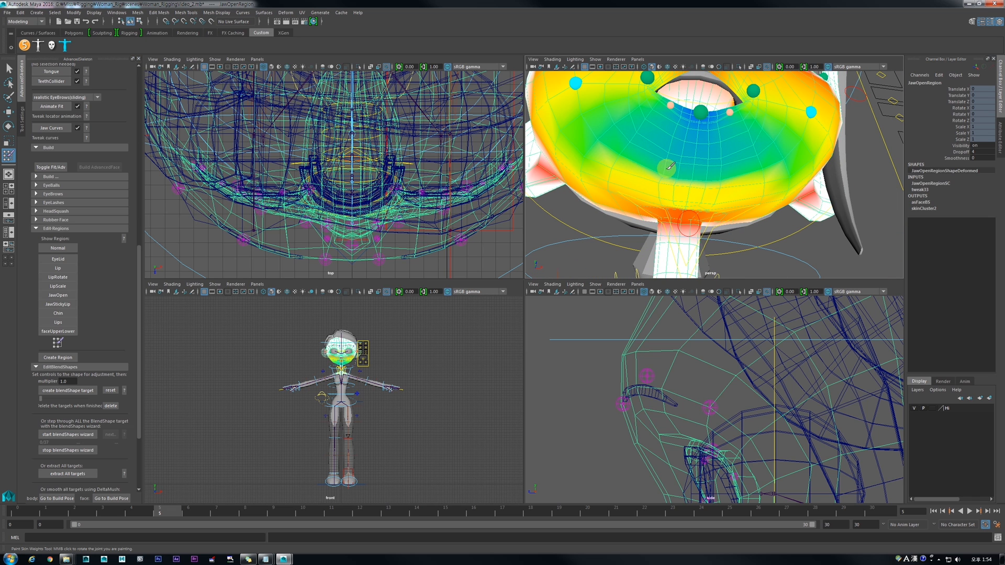
pyautogui.moveTo(665, 169)
pyautogui.keyDown('shift'); pyautogui.mouseDown()
pyautogui.moveTo(698, 183)
pyautogui.moveTo(675, 181)
pyautogui.moveTo(683, 184)
pyautogui.moveTo(724, 189)
pyautogui.moveTo(702, 209)
pyautogui.moveTo(683, 188)
pyautogui.moveTo(694, 180)
pyautogui.moveTo(702, 205)
pyautogui.moveTo(697, 177)
pyautogui.moveTo(660, 149)
pyautogui.moveTo(653, 160)
pyautogui.moveTo(674, 174)
pyautogui.moveTo(696, 171)
pyautogui.moveTo(636, 154)
pyautogui.moveTo(698, 189)
pyautogui.moveTo(730, 184)
pyautogui.moveTo(743, 195)
pyautogui.moveTo(707, 213)
pyautogui.moveTo(696, 185)
pyautogui.moveTo(707, 197)
pyautogui.moveTo(669, 181)
pyautogui.mouseUp(); pyautogui.keyUp('shift')
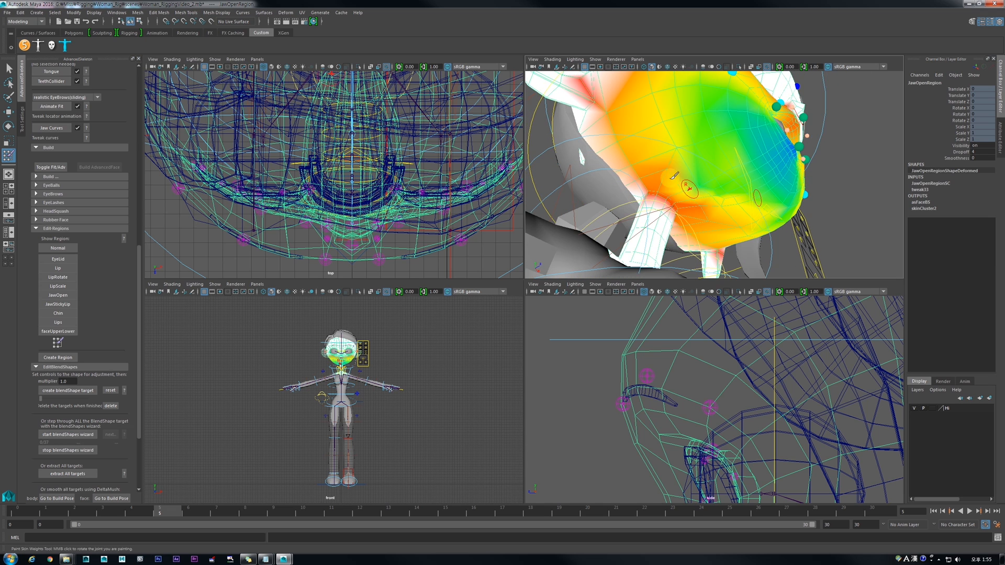
# Step: Blend the JawOpen weights along one side of the jaw and around the top of the neck
pyautogui.moveTo(680, 146)
pyautogui.keyDown('alt'); pyautogui.mouseDown()
pyautogui.moveTo(654, 189)
pyautogui.moveTo(634, 156)
pyautogui.mouseUp(); pyautogui.keyUp('alt')
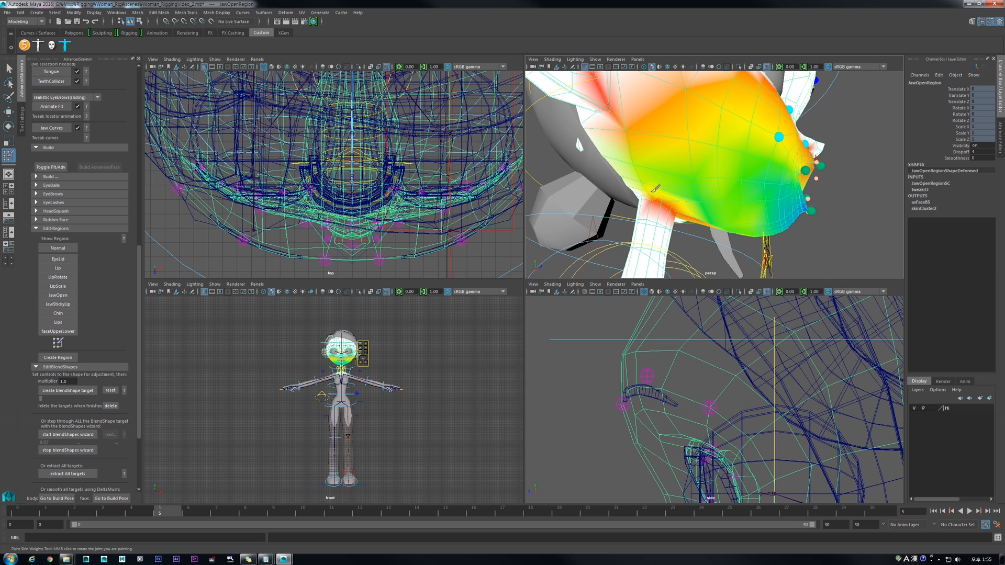
pyautogui.keyDown('alt'); pyautogui.moveTo(657, 193); pyautogui.dragTo(643, 177); pyautogui.keyUp('alt')
pyautogui.moveTo(630, 126)
pyautogui.mouseDown()
pyautogui.moveTo(686, 132)
pyautogui.moveTo(631, 147)
pyautogui.mouseUp()
pyautogui.moveTo(666, 184)
pyautogui.keyDown('alt'); pyautogui.mouseDown()
pyautogui.moveTo(686, 169)
pyautogui.moveTo(697, 178)
pyautogui.moveTo(680, 163)
pyautogui.moveTo(709, 184)
pyautogui.mouseUp(); pyautogui.keyUp('alt')
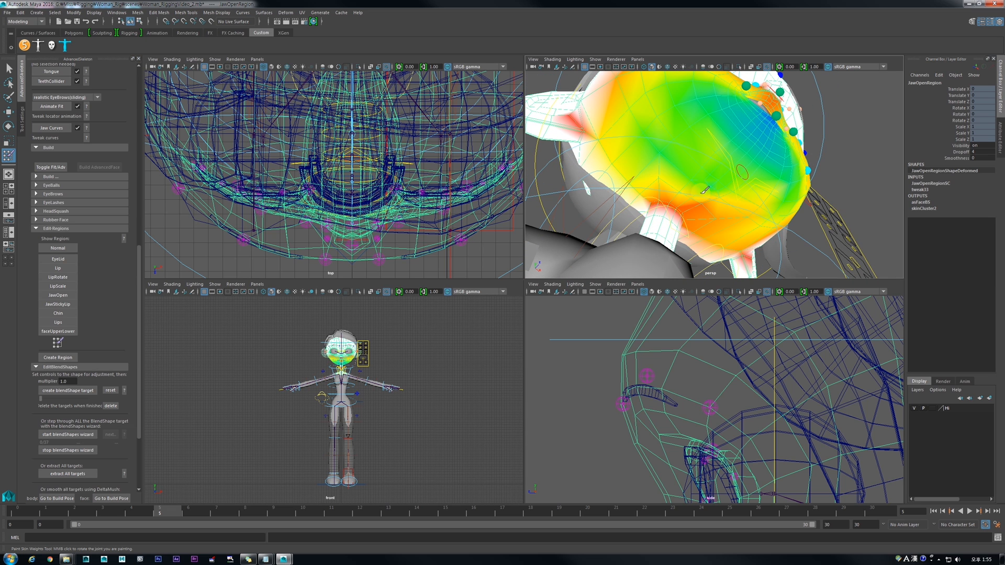
pyautogui.keyDown('alt'); pyautogui.moveTo(700, 182); pyautogui.dragTo(724, 194); pyautogui.keyUp('alt')
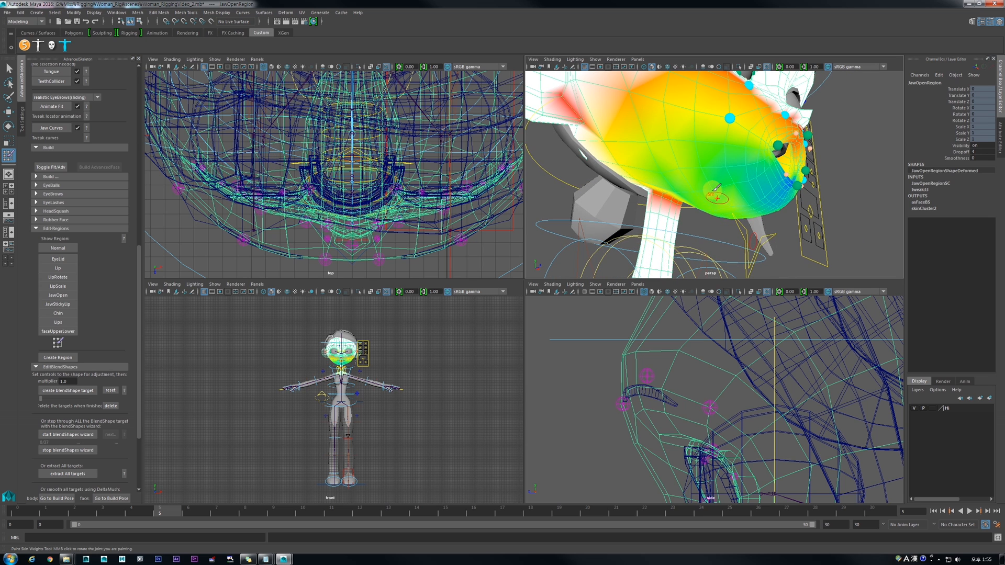
pyautogui.moveTo(750, 209)
pyautogui.keyDown('alt'); pyautogui.mouseDown()
pyautogui.moveTo(720, 222)
pyautogui.moveTo(675, 195)
pyautogui.mouseUp(); pyautogui.keyUp('alt')
pyautogui.scroll(5, 695, 213)
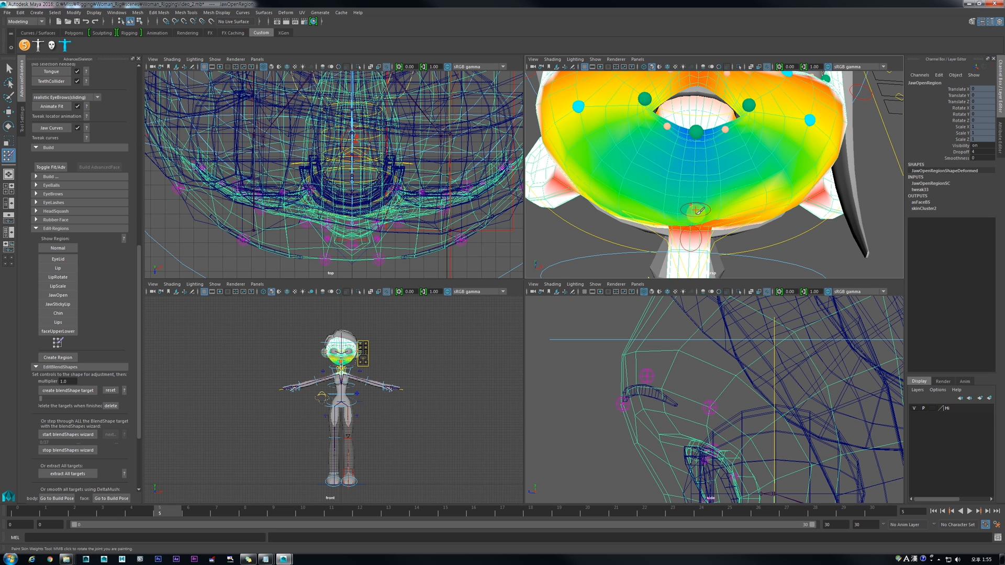
pyautogui.moveTo(650, 206)
pyautogui.keyDown('alt'); pyautogui.mouseDown()
pyautogui.moveTo(728, 217)
pyautogui.moveTo(744, 198)
pyautogui.mouseUp(); pyautogui.keyUp('alt')
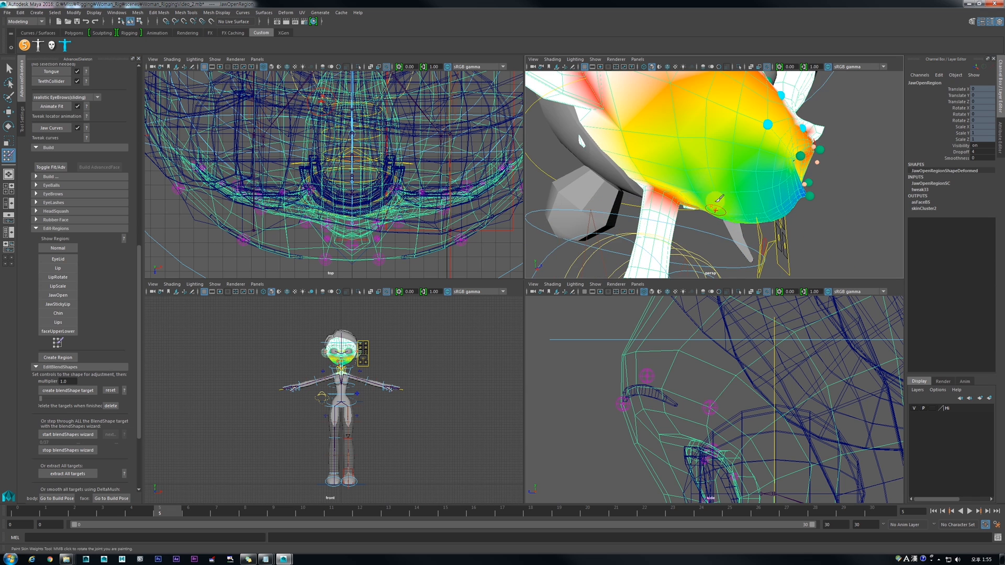
pyautogui.scroll(3, 706, 181)
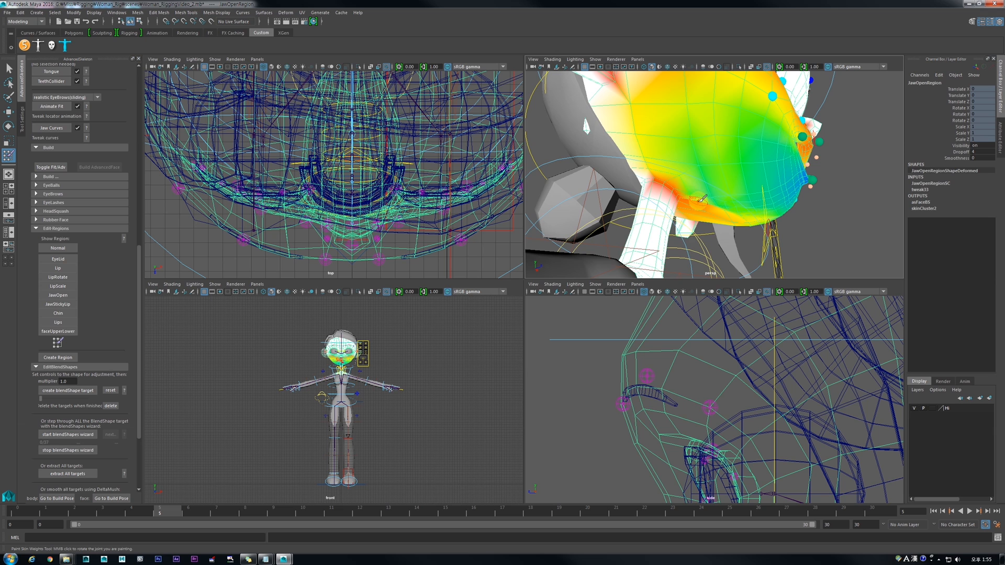
pyautogui.moveTo(680, 169)
pyautogui.keyDown('alt'); pyautogui.mouseDown()
pyautogui.moveTo(691, 220)
pyautogui.moveTo(726, 220)
pyautogui.moveTo(598, 219)
pyautogui.moveTo(622, 215)
pyautogui.moveTo(670, 168)
pyautogui.moveTo(742, 203)
pyautogui.mouseUp(); pyautogui.keyUp('alt')
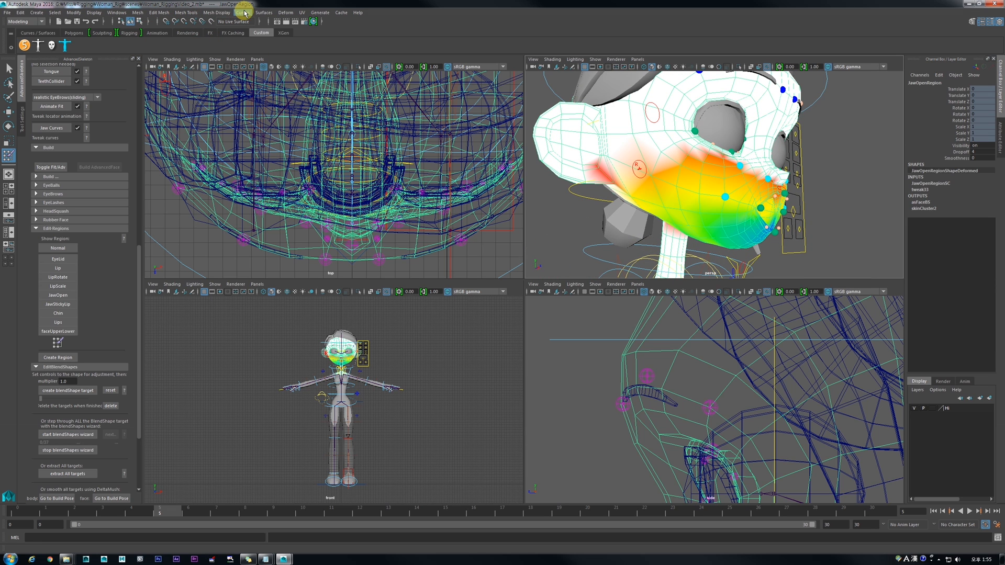
# Step: Mirror the JawOpen skin weights across YZ with Positive to negative turned off
pyautogui.click(14, 21)
pyautogui.click(16, 38)
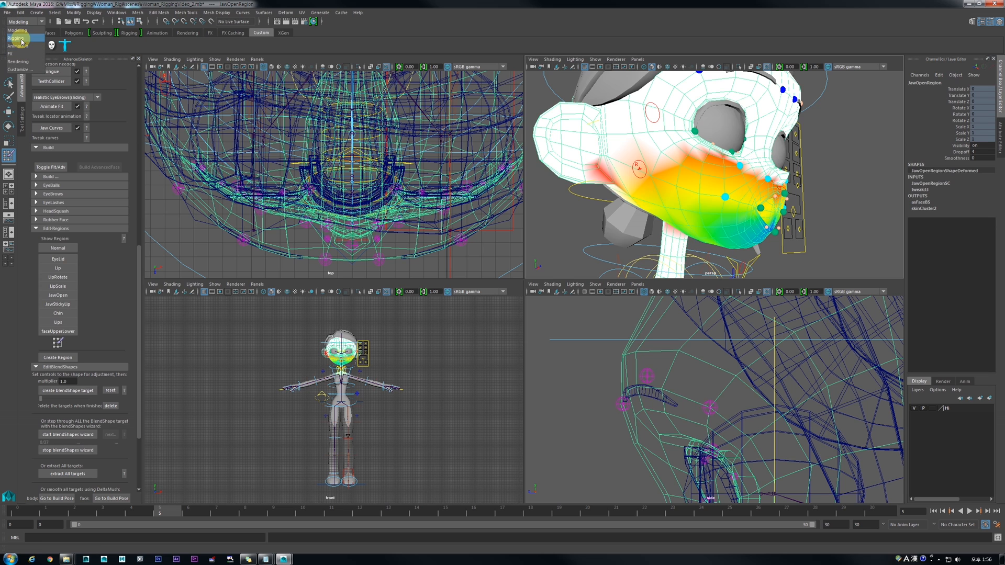
pyautogui.click(178, 12)
pyautogui.moveTo(164, 15)
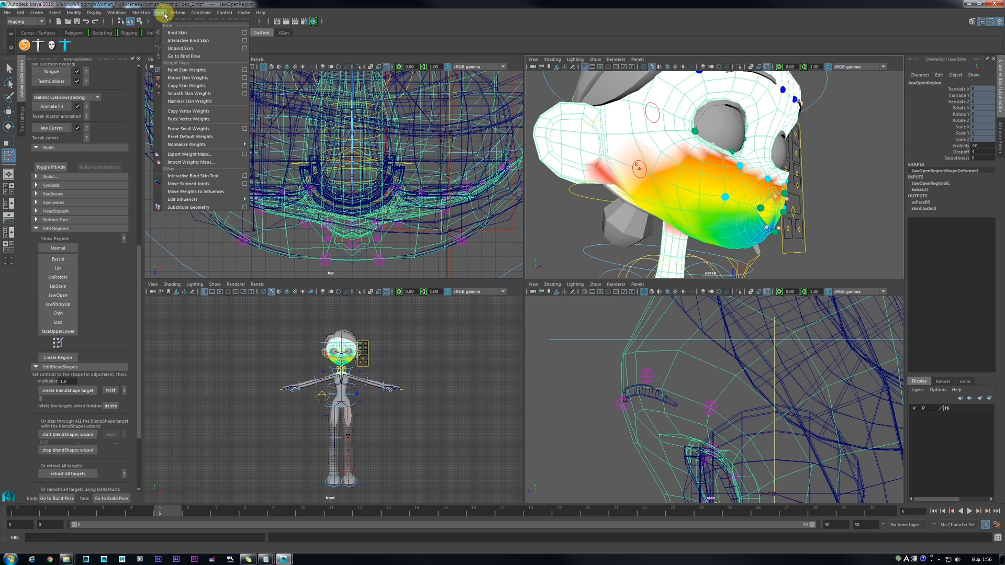
pyautogui.click(246, 77)
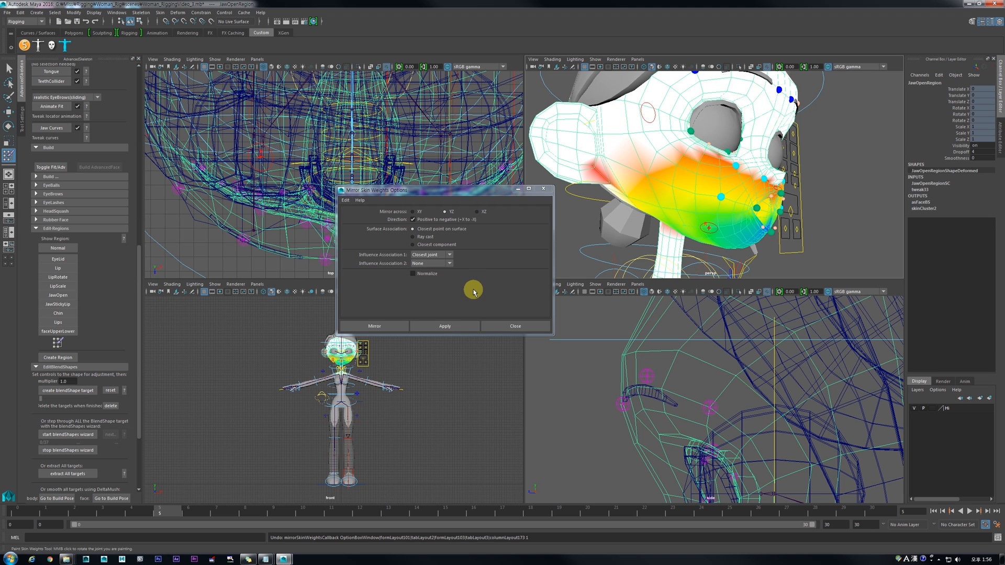
pyautogui.click(413, 219)
pyautogui.click(458, 328)
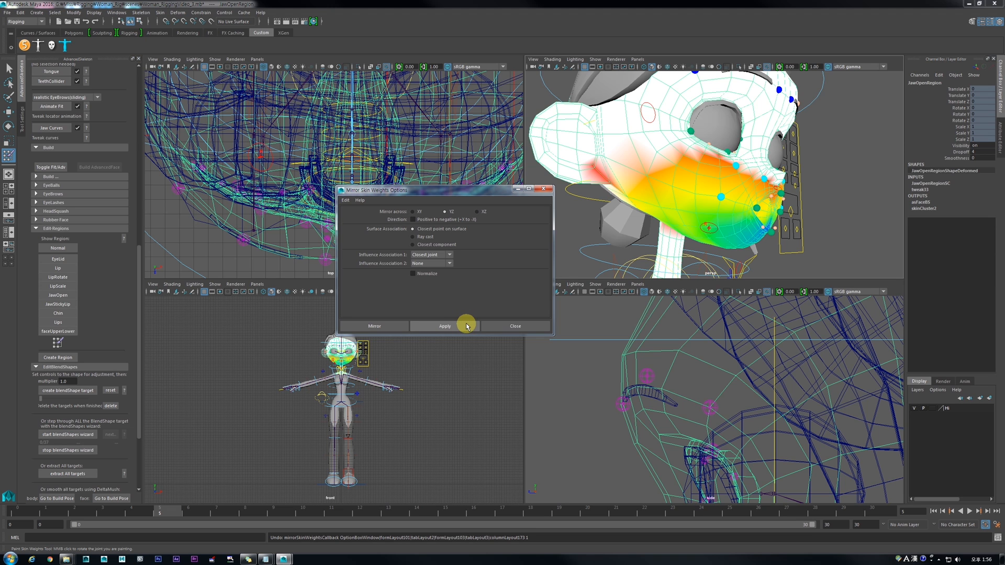
pyautogui.click(466, 327)
pyautogui.keyDown('alt'); pyautogui.moveTo(775, 234); pyautogui.dragTo(706, 213); pyautogui.keyUp('alt')
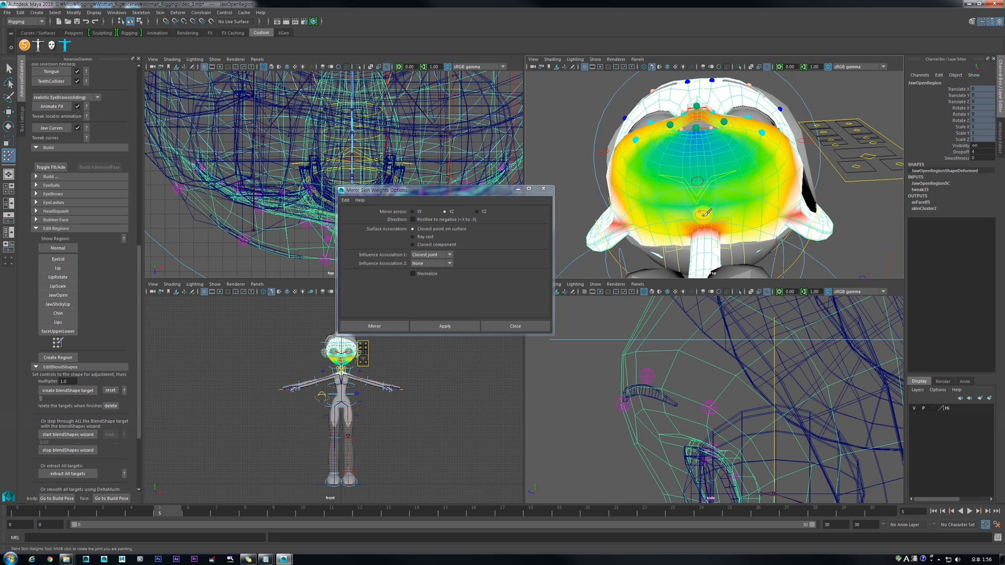
pyautogui.click(511, 325)
# Step: Check the mirrored JawOpen weights, restore the Normal region display and inspect the face and eyelids up close
pyautogui.scroll(2, 700, 215)
pyautogui.moveTo(700, 215)
pyautogui.keyDown('alt'); pyautogui.mouseDown()
pyautogui.moveTo(704, 206)
pyautogui.moveTo(726, 242)
pyautogui.moveTo(701, 187)
pyautogui.moveTo(709, 201)
pyautogui.moveTo(733, 206)
pyautogui.mouseUp(); pyautogui.keyUp('alt')
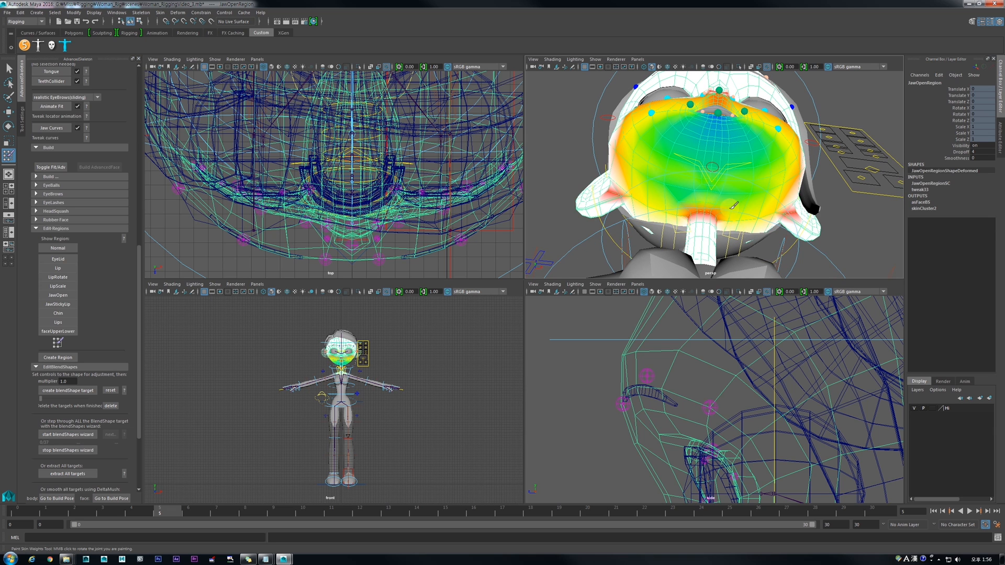
pyautogui.keyDown('alt'); pyautogui.moveTo(680, 197); pyautogui.dragTo(679, 234); pyautogui.keyUp('alt')
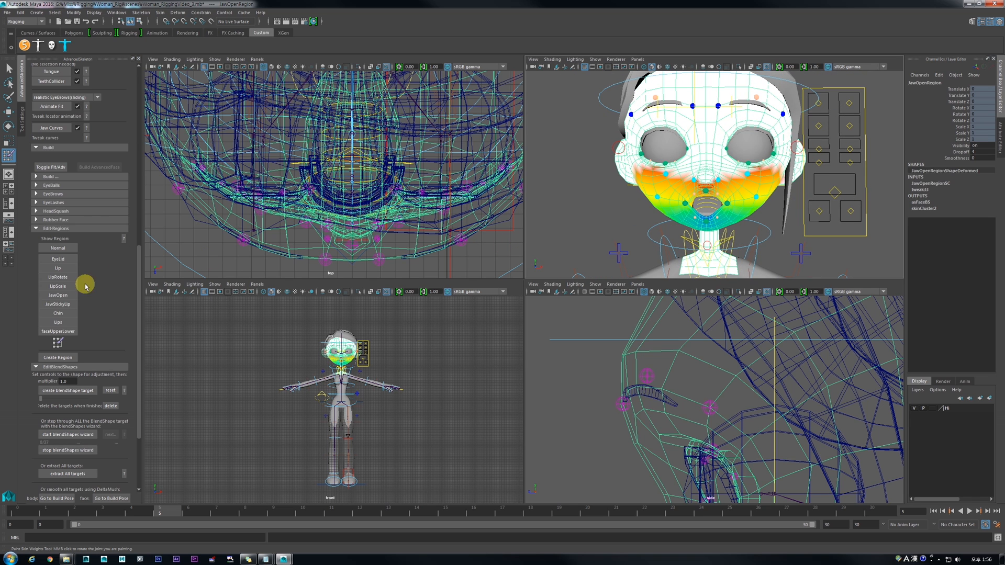
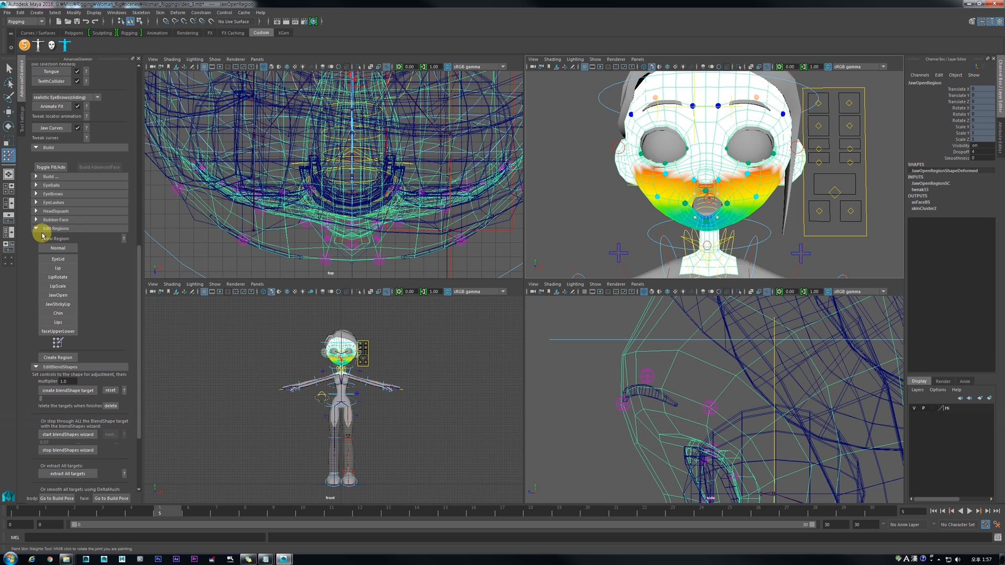
pyautogui.click(60, 247)
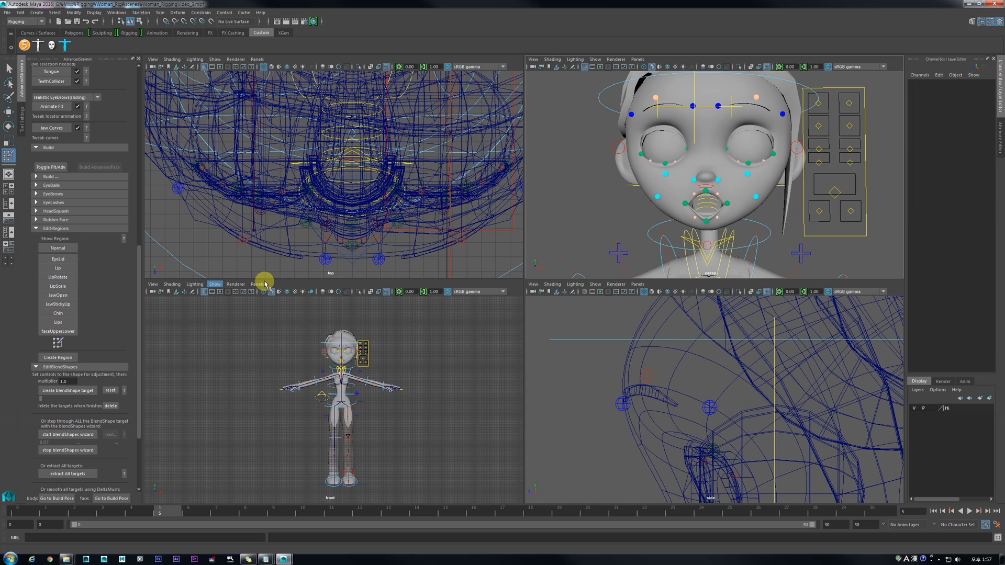
pyautogui.moveTo(147, 510)
pyautogui.mouseDown()
pyautogui.moveTo(86, 511)
pyautogui.moveTo(204, 515)
pyautogui.moveTo(68, 508)
pyautogui.moveTo(160, 510)
pyautogui.mouseUp()
pyautogui.scroll(10, 657, 170)
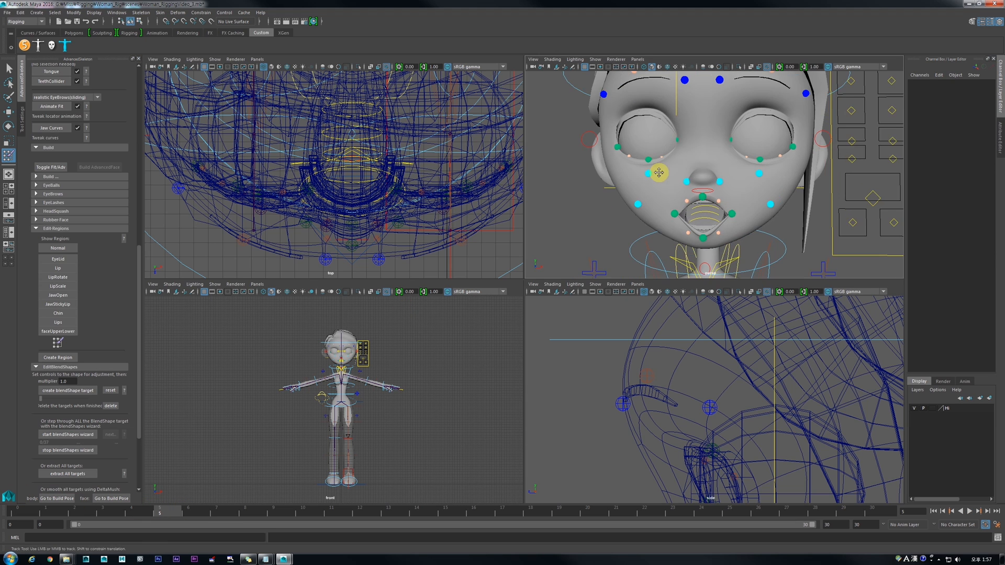
pyautogui.scroll(-6, 686, 210)
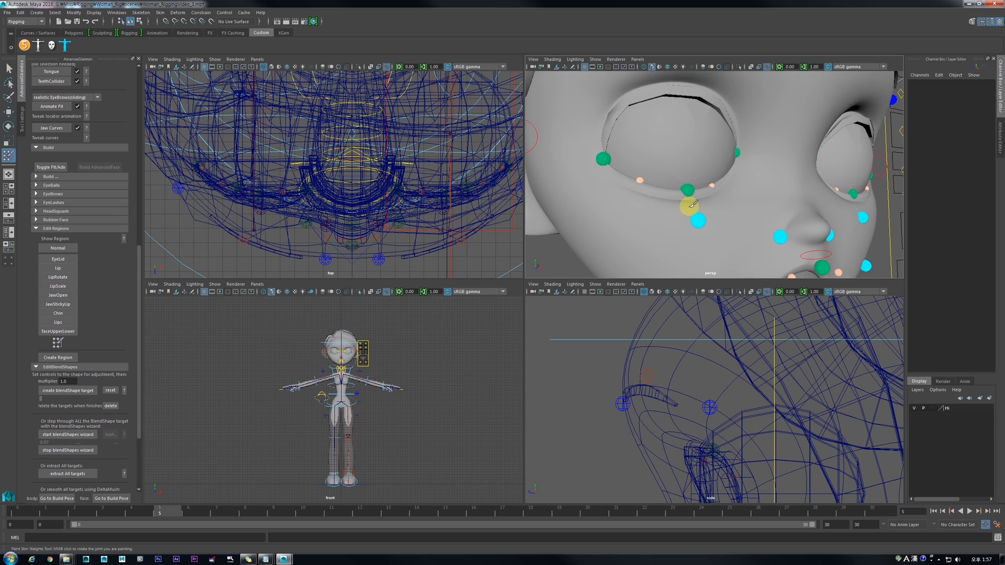
pyautogui.scroll(5, 690, 200)
pyautogui.scroll(5, 698, 139)
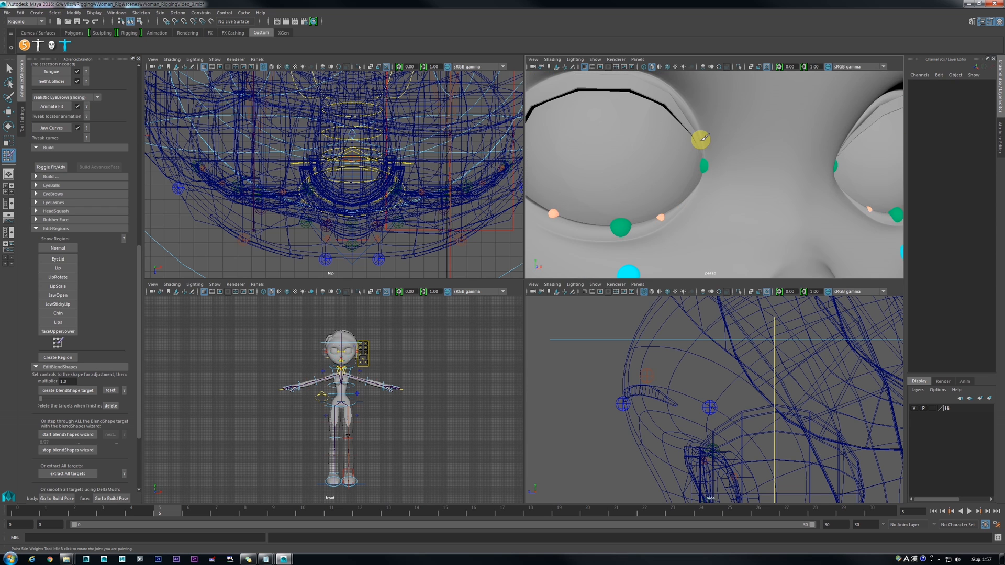
pyautogui.scroll(-3, 697, 140)
pyautogui.scroll(1, 697, 139)
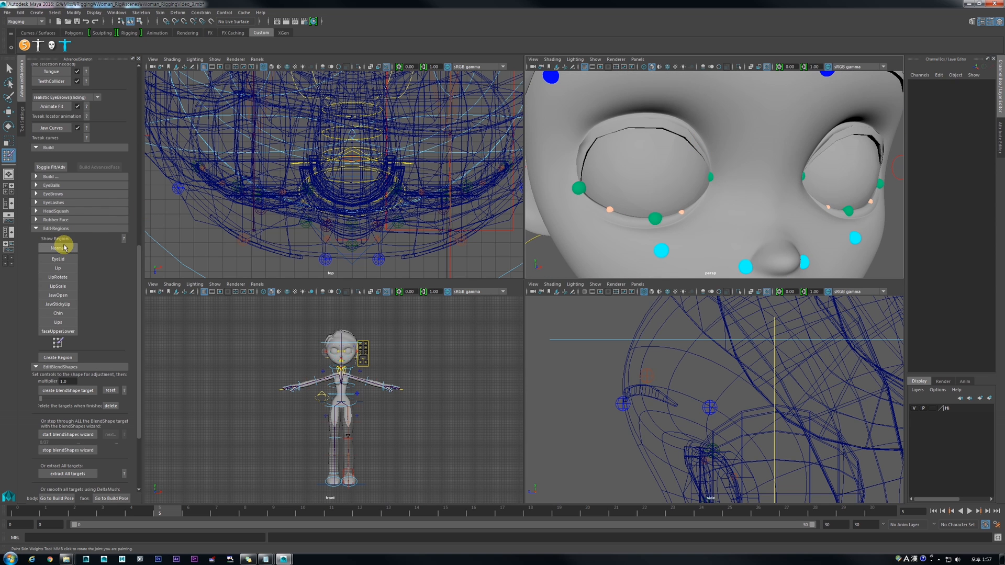
# Step: Show the EyeLid region, then select the left and right eye controls and key them at frame 0
pyautogui.click(59, 258)
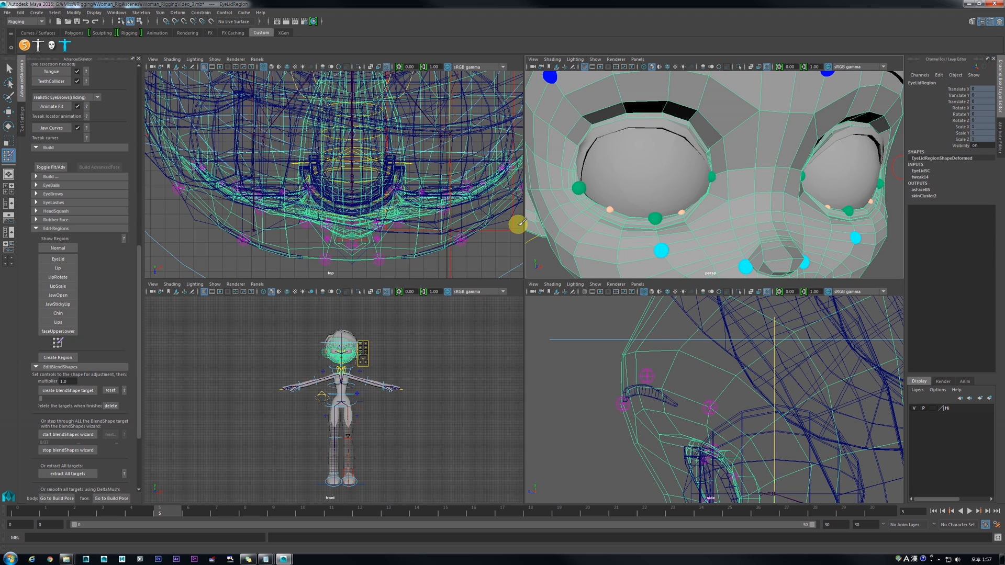
pyautogui.scroll(-5, 680, 207)
pyautogui.scroll(-2, 686, 206)
pyautogui.press('w')
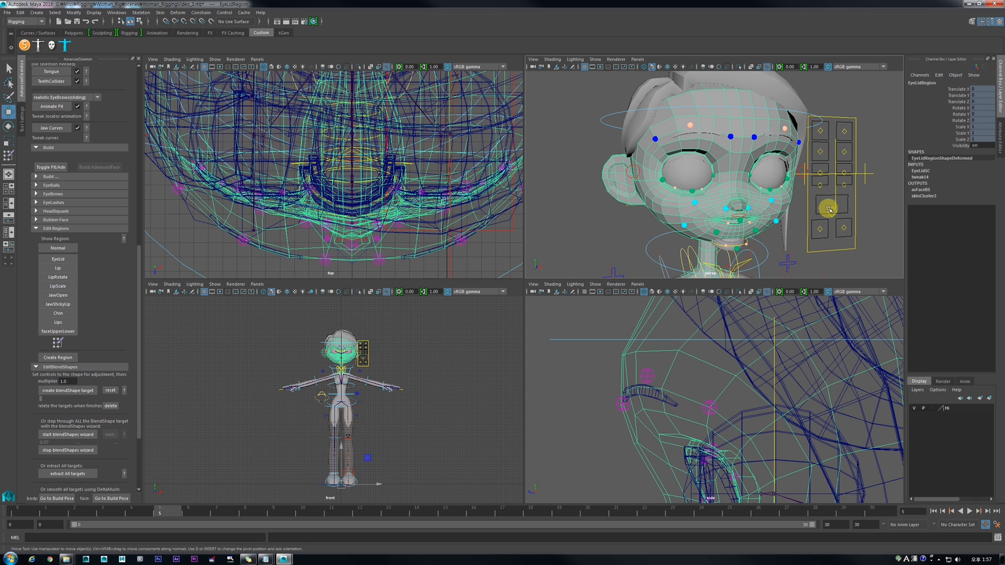
pyautogui.keyDown('alt'); pyautogui.moveTo(829, 208); pyautogui.dragTo(804, 215); pyautogui.keyUp('alt')
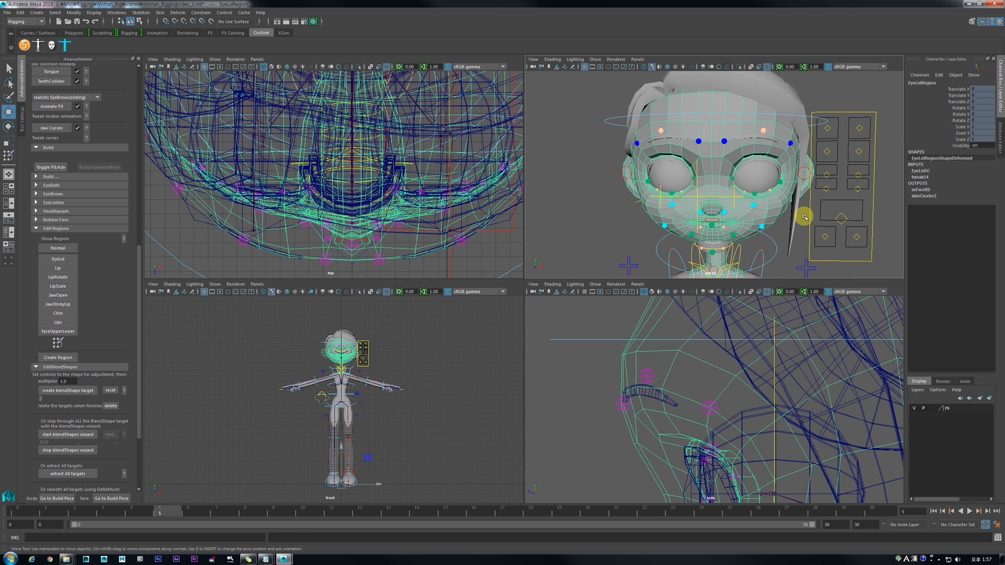
pyautogui.click(826, 156)
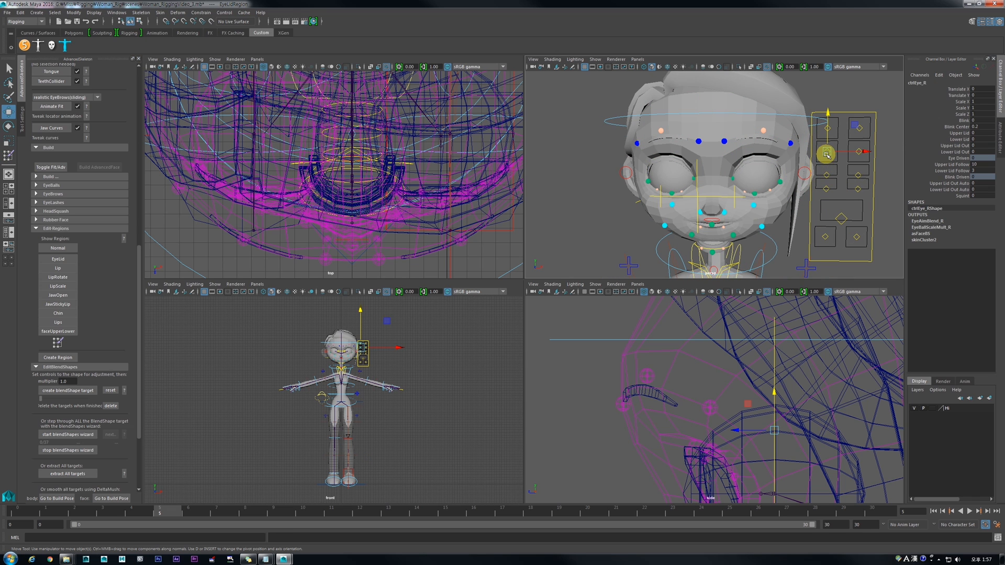
pyautogui.click(861, 150)
pyautogui.click(18, 512)
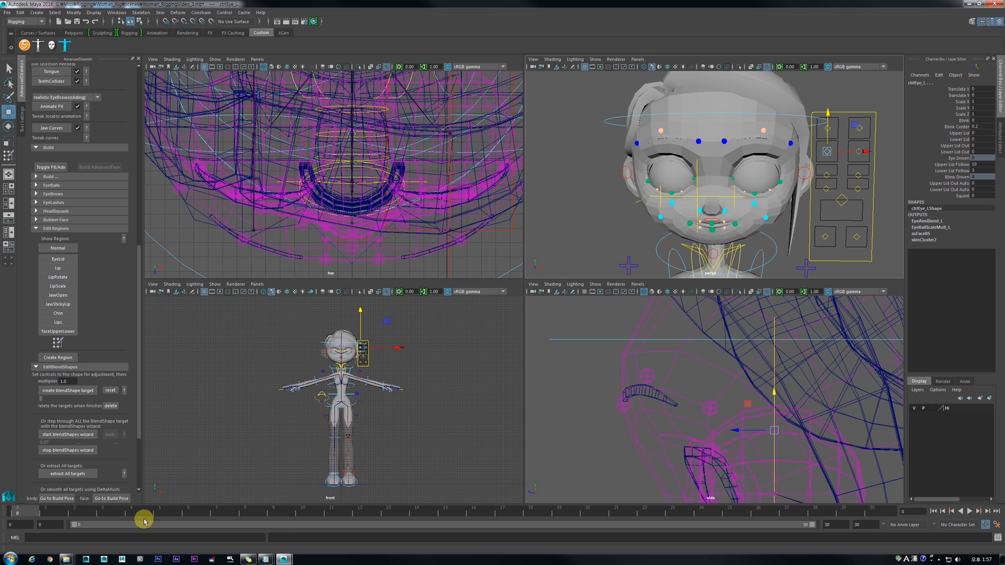
pyautogui.press('s')
# Step: Move to frame 5 and select the right eye control among the facial controls beside the head
pyautogui.click(161, 515)
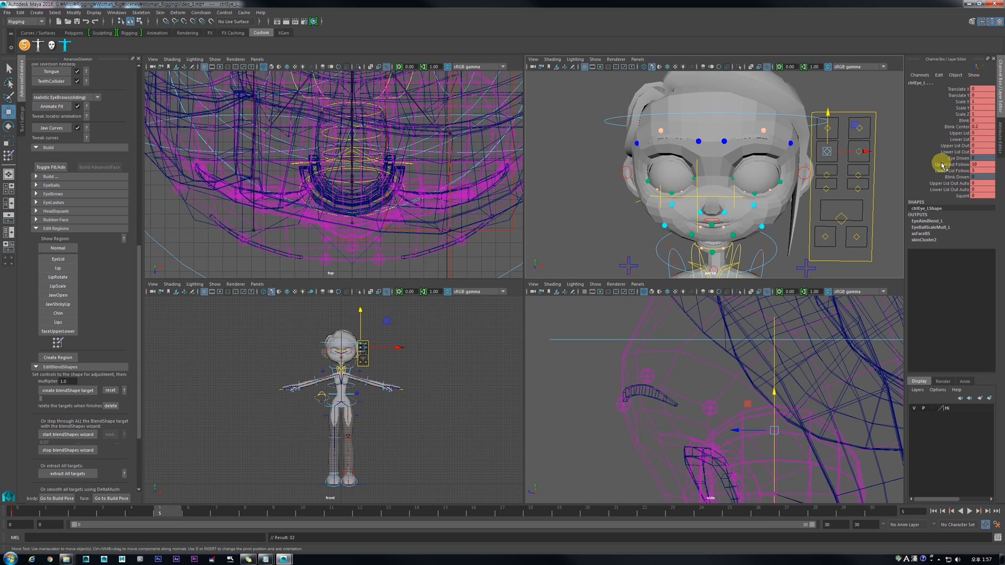
pyautogui.click(827, 151)
pyautogui.moveTo(827, 151); pyautogui.dragTo(825, 153)
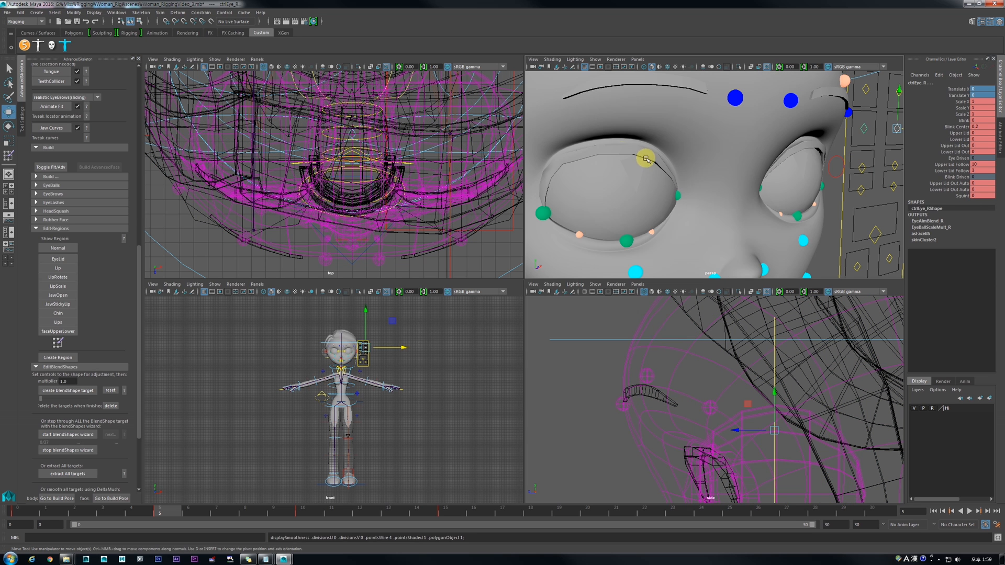
# Step: Pull the middle upper-lid control of the character's right eye down to the lower lid, undoing the first attempt
pyautogui.click(616, 158)
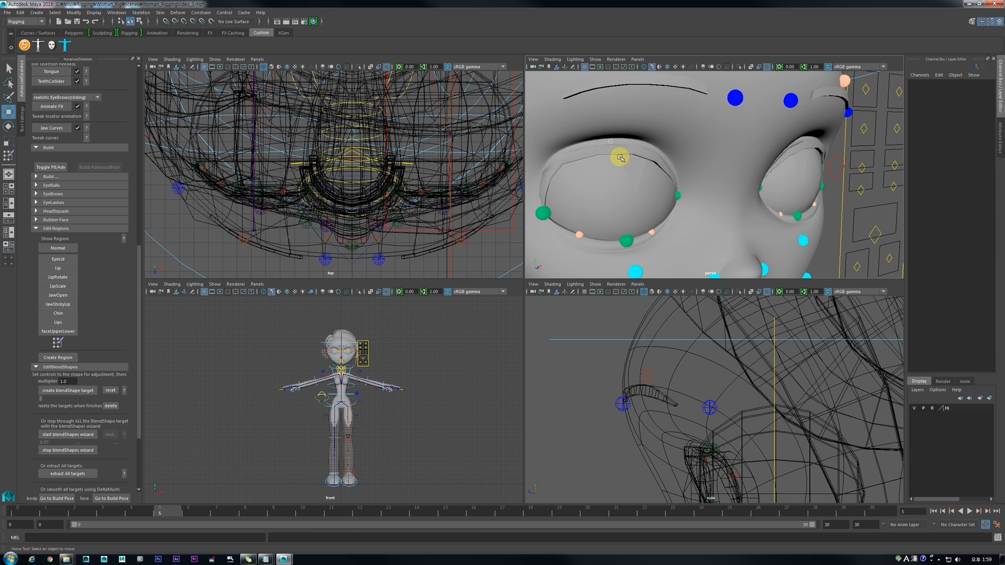
pyautogui.click(626, 169)
pyautogui.press('4')
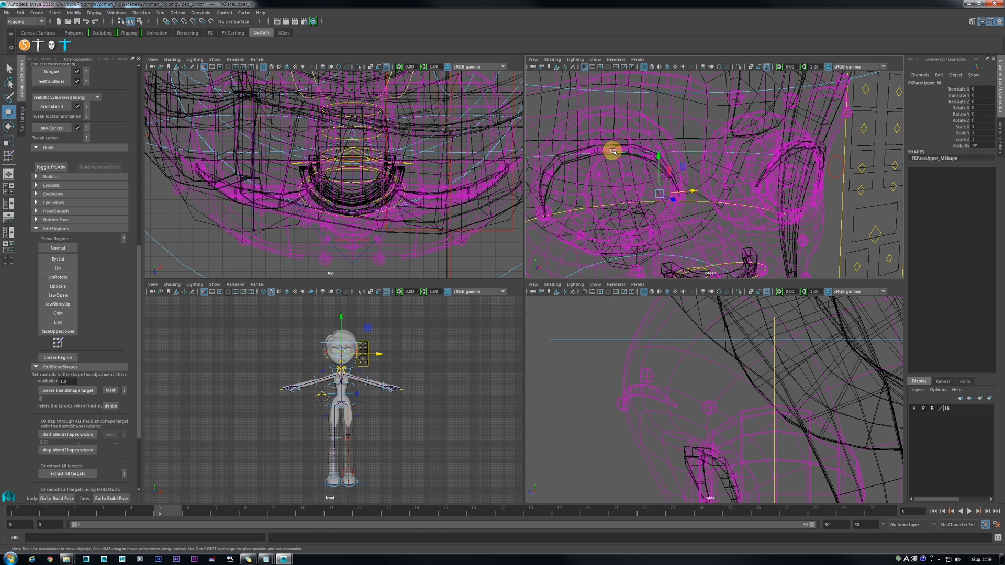
pyautogui.click(600, 148)
pyautogui.keyDown('alt'); pyautogui.moveTo(601, 147); pyautogui.dragTo(748, 187); pyautogui.keyUp('alt')
pyautogui.moveTo(723, 138)
pyautogui.mouseDown()
pyautogui.moveTo(727, 230)
pyautogui.moveTo(772, 229)
pyautogui.moveTo(722, 220)
pyautogui.mouseUp()
pyautogui.press('5')
pyautogui.hotkey('ctrl', 'z')
pyautogui.moveTo(607, 160); pyautogui.dragTo(645, 192)
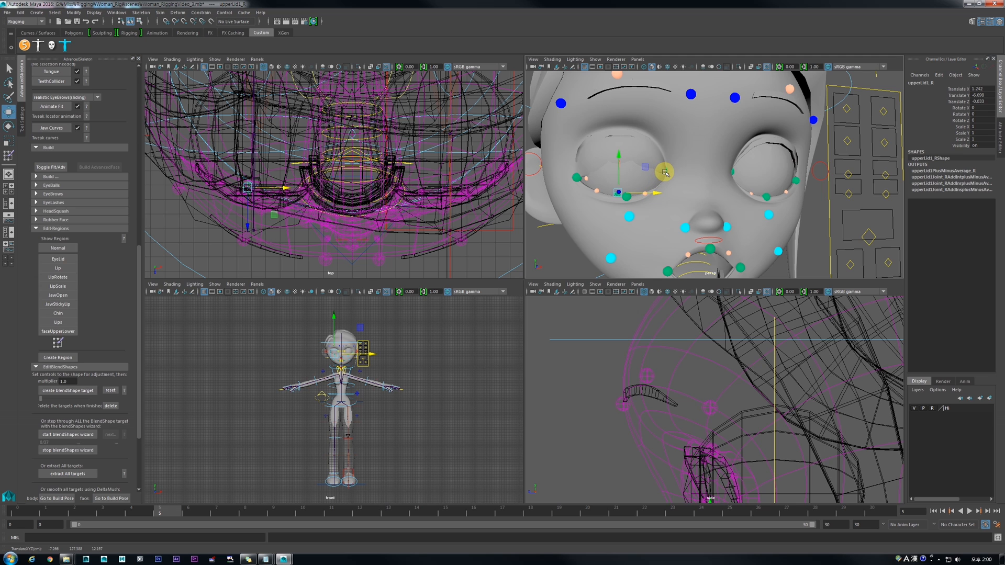
# Step: Lower the outer and inner upper-lid controls of the right eye towards the lower eyelid
pyautogui.click(586, 179)
pyautogui.moveTo(587, 165); pyautogui.dragTo(587, 176)
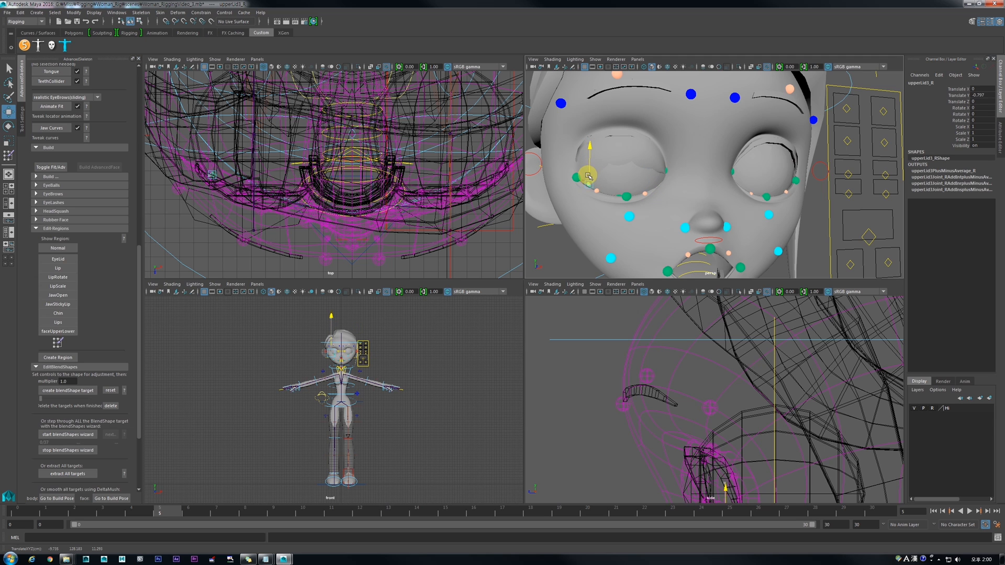
pyautogui.press('4')
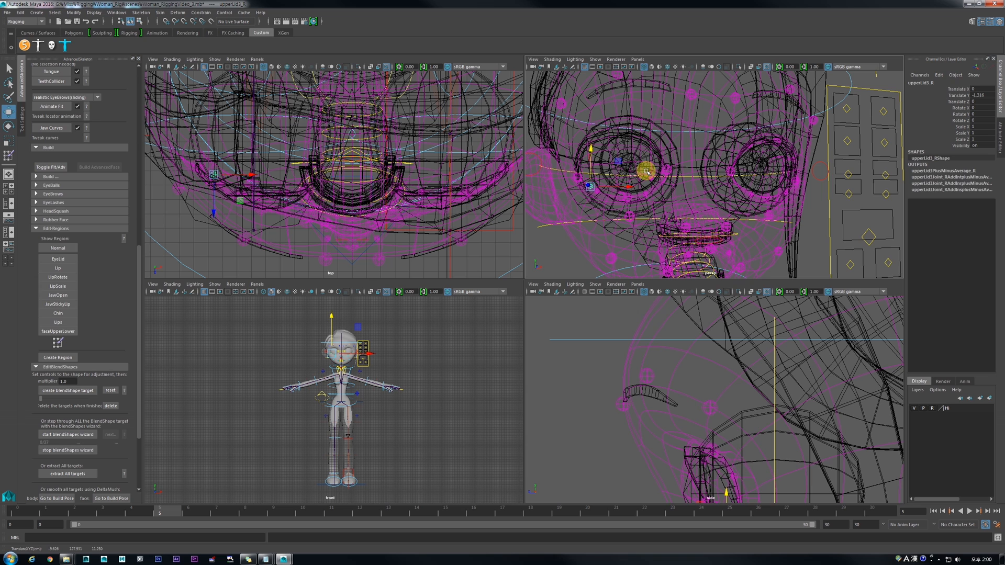
pyautogui.click(649, 176)
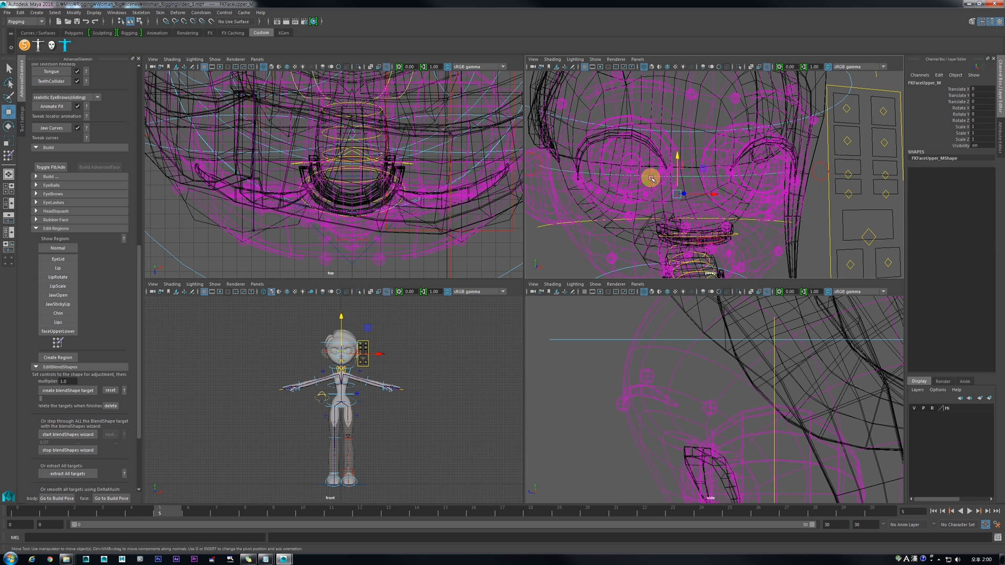
pyautogui.click(651, 177)
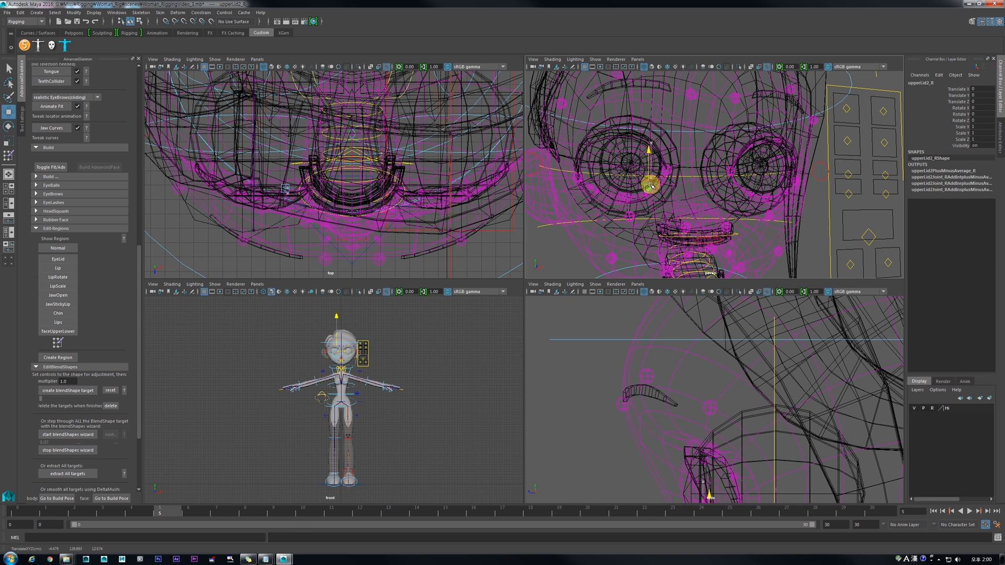
pyautogui.press('5')
pyautogui.press('f')
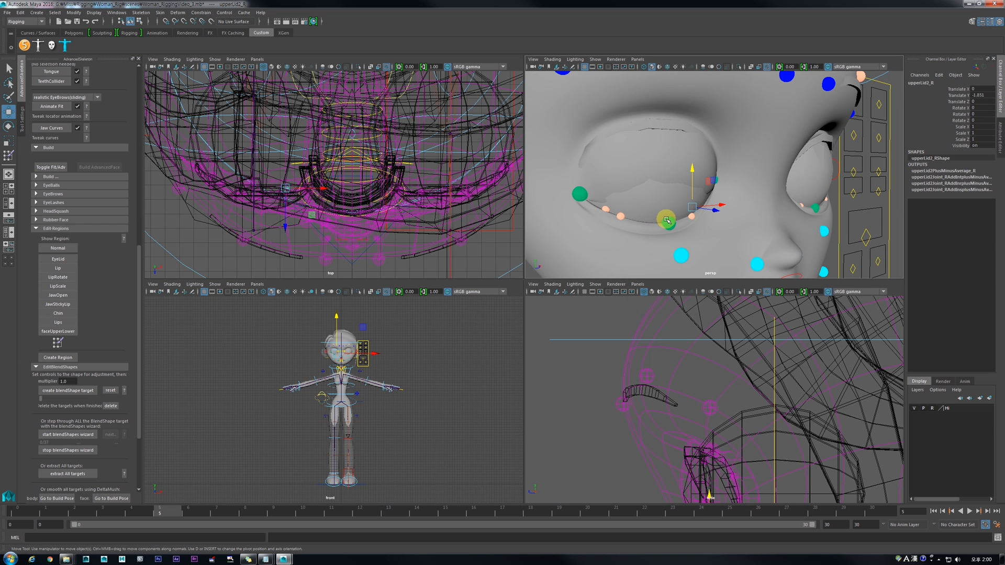
# Step: Select the three right upper-lid controls, key them at frame 5 and scrub back to the start of the timeline
pyautogui.click(607, 210)
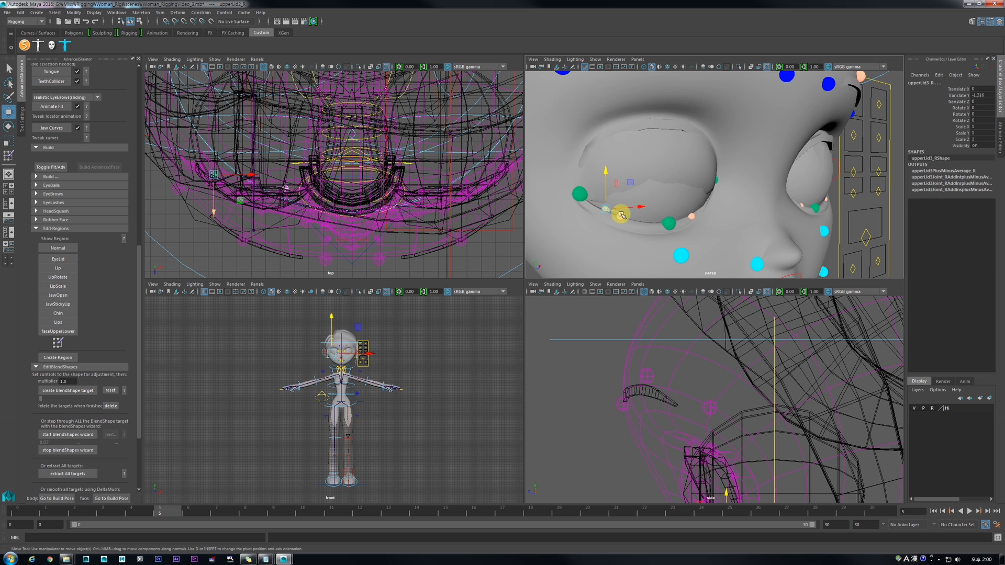
pyautogui.press('4')
pyautogui.click(652, 222)
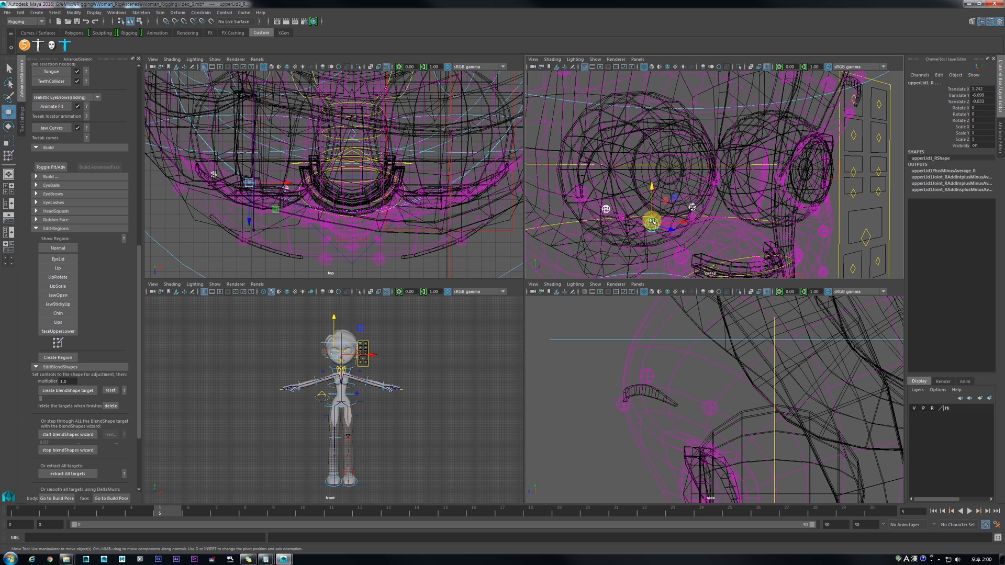
pyautogui.press('s')
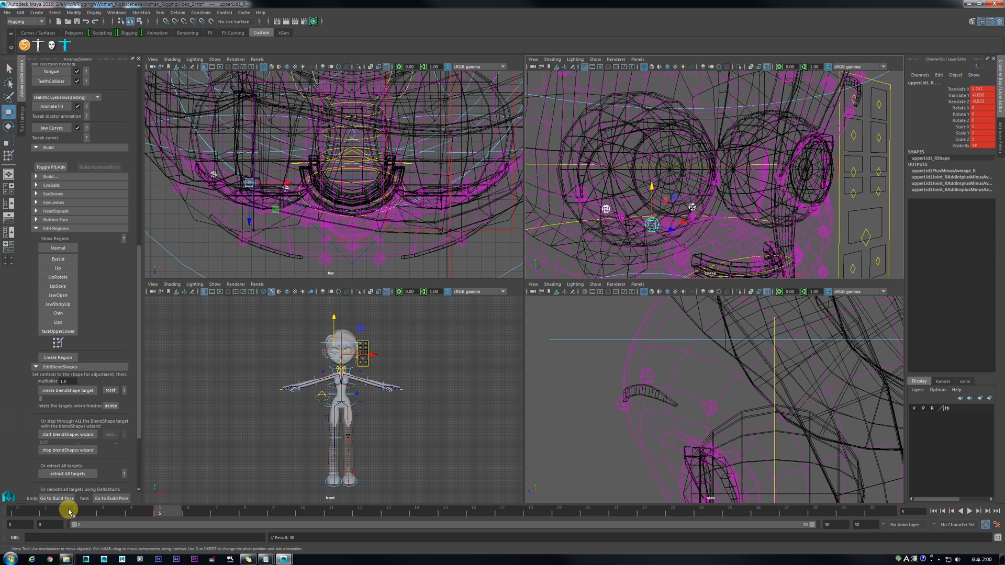
pyautogui.moveTo(66, 510); pyautogui.dragTo(1, 504)
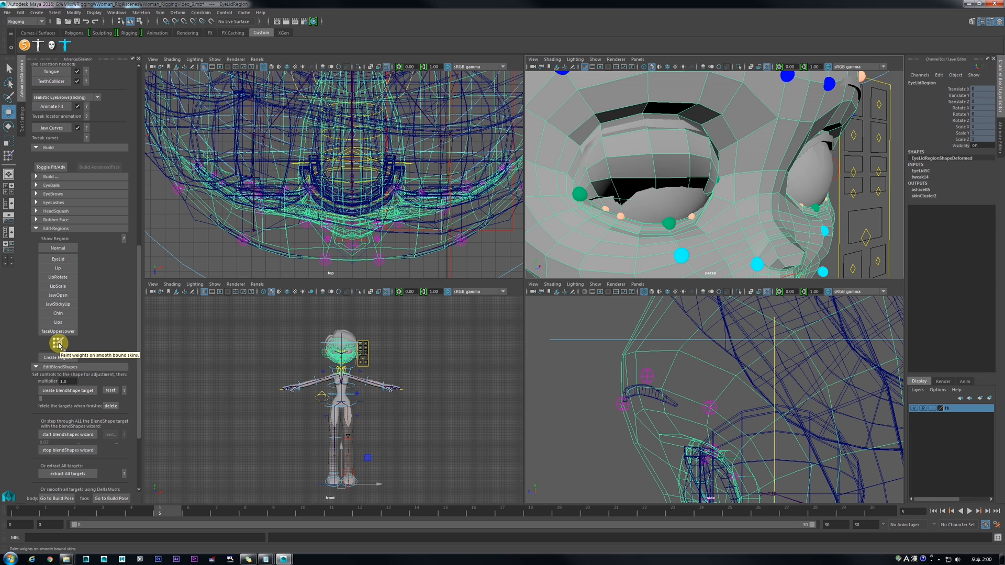
# Step: Start painting skin weights on the EyeLid region mesh and isolate it in the perspective view, close to the right eye
pyautogui.click(58, 344)
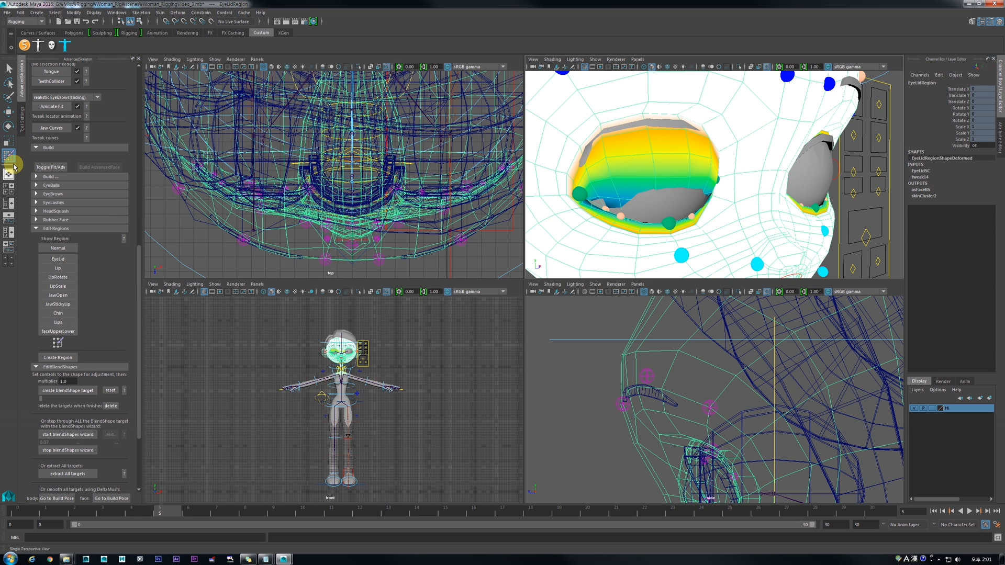
pyautogui.click(22, 117)
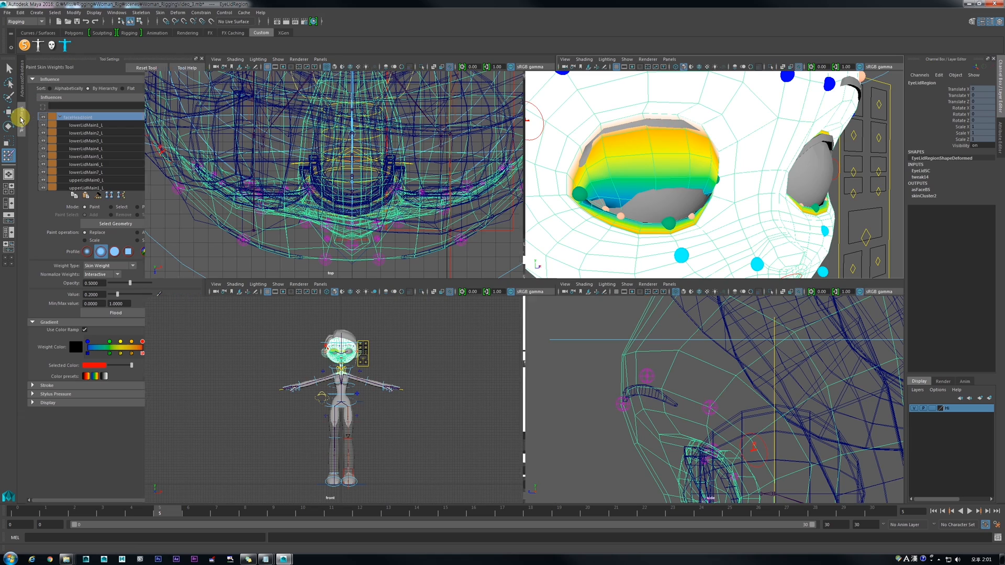
pyautogui.click(22, 87)
pyautogui.keyDown('alt'); pyautogui.moveTo(661, 128); pyautogui.dragTo(627, 152); pyautogui.keyUp('alt')
pyautogui.keyDown('alt'); pyautogui.moveTo(626, 161); pyautogui.dragTo(679, 139, button='middle'); pyautogui.keyUp('alt')
pyautogui.keyDown('alt'); pyautogui.moveTo(680, 139); pyautogui.dragTo(708, 154, button='right'); pyautogui.keyUp('alt')
pyautogui.keyDown('alt'); pyautogui.moveTo(708, 154); pyautogui.dragTo(697, 160); pyautogui.keyUp('alt')
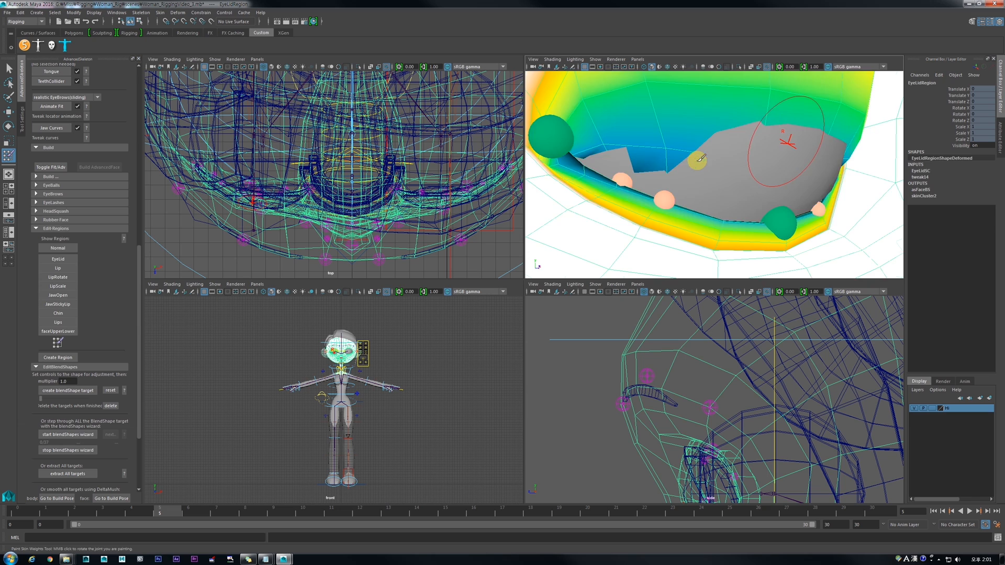
pyautogui.scroll(-4, 698, 159)
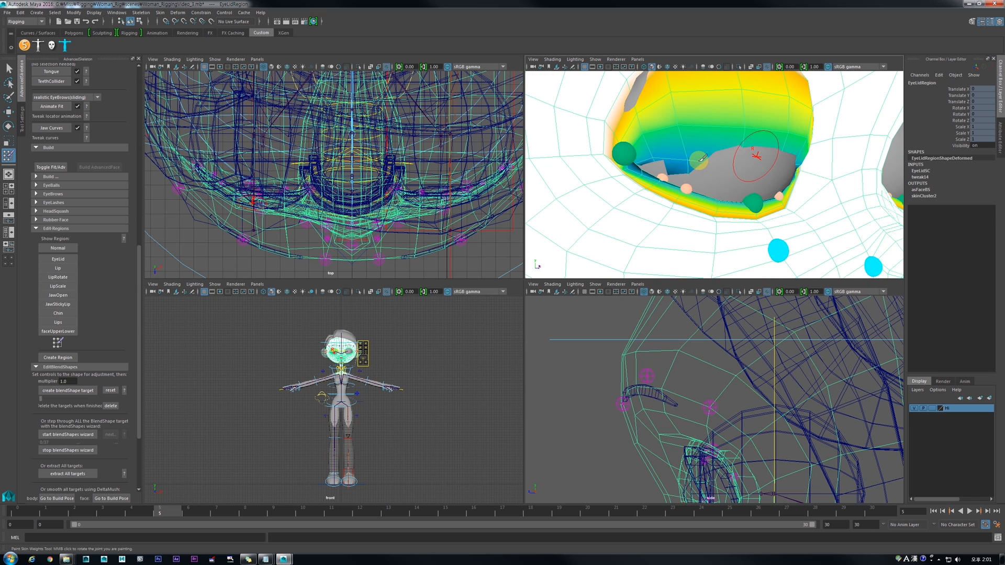
pyautogui.click(739, 68)
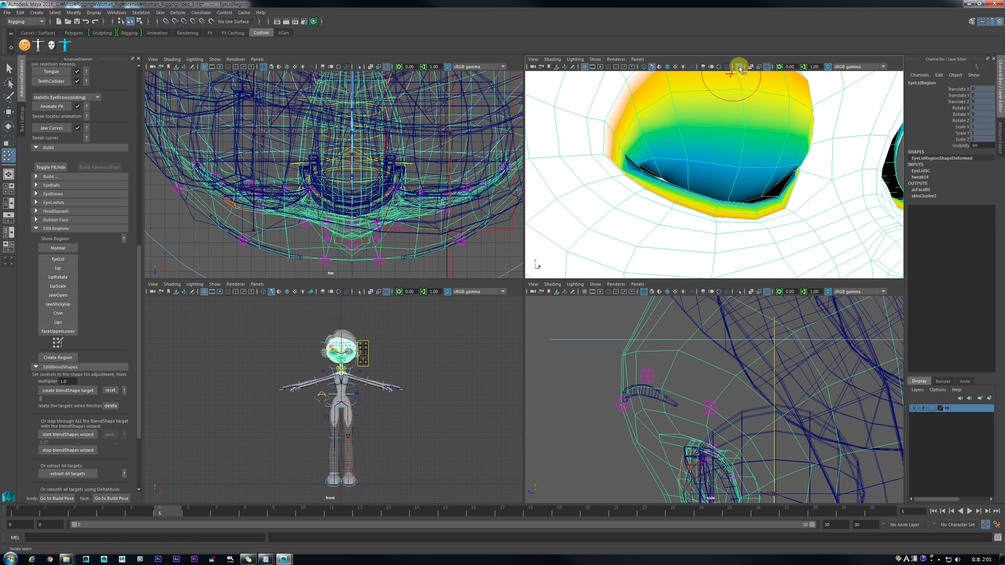
pyautogui.scroll(5, 738, 161)
pyautogui.keyDown('alt'); pyautogui.moveTo(673, 156); pyautogui.dragTo(734, 163); pyautogui.keyUp('alt')
# Step: Scrub to frame 3 and paint the eyelid weights along the right upper lid edge and into its corners
pyautogui.press('space')
pyautogui.moveTo(731, 156); pyautogui.dragTo(780, 280, button='right')
pyautogui.click(134, 514)
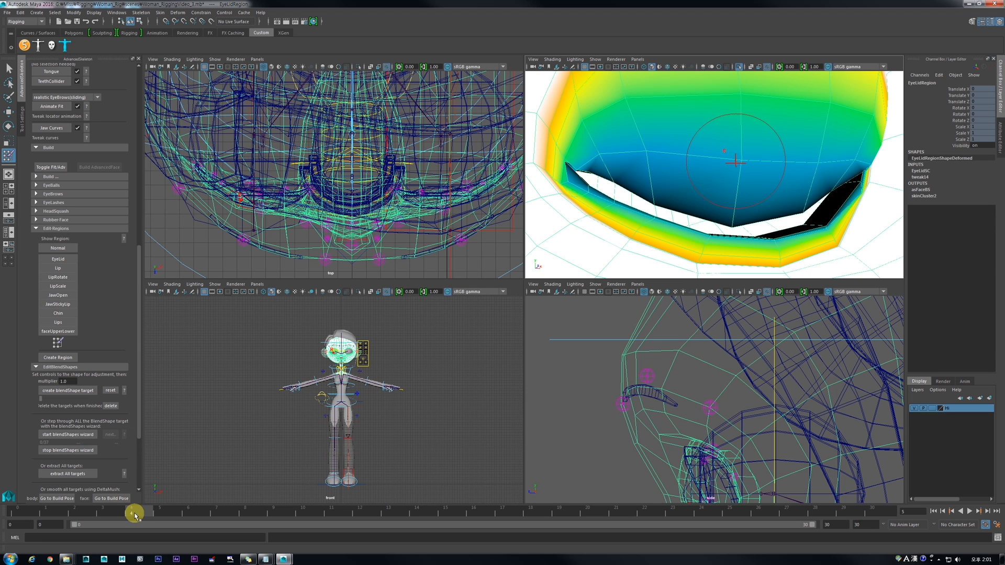
pyautogui.moveTo(133, 514); pyautogui.dragTo(103, 514)
pyautogui.moveTo(597, 236)
pyautogui.keyDown('alt'); pyautogui.mouseDown()
pyautogui.moveTo(631, 166)
pyautogui.moveTo(650, 180)
pyautogui.moveTo(657, 162)
pyautogui.moveTo(664, 182)
pyautogui.mouseUp(); pyautogui.keyUp('alt')
pyautogui.press('space')
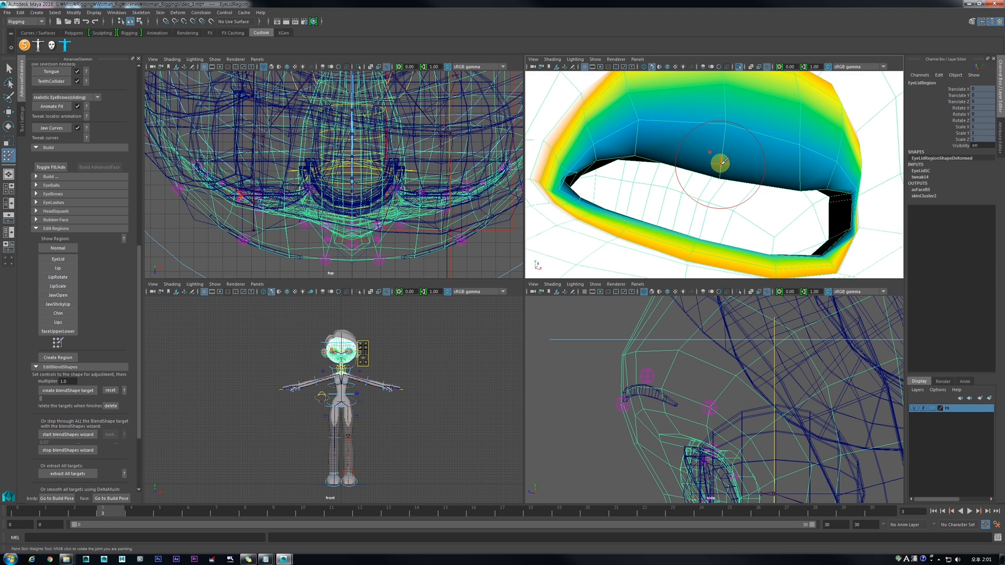
pyautogui.moveTo(724, 166)
pyautogui.mouseDown()
pyautogui.moveTo(709, 166)
pyautogui.moveTo(724, 123)
pyautogui.moveTo(652, 119)
pyautogui.moveTo(635, 127)
pyautogui.moveTo(780, 139)
pyautogui.moveTo(810, 161)
pyautogui.moveTo(785, 173)
pyautogui.moveTo(816, 163)
pyautogui.mouseUp()
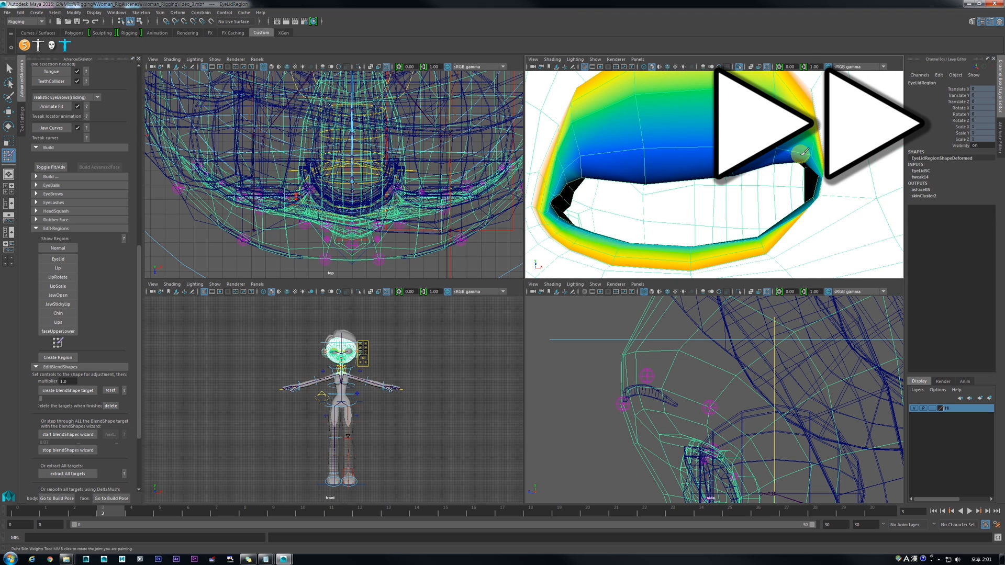
pyautogui.keyDown('alt'); pyautogui.moveTo(602, 177); pyautogui.dragTo(626, 175, button='right'); pyautogui.keyUp('alt')
pyautogui.keyDown('alt'); pyautogui.moveTo(626, 175); pyautogui.dragTo(682, 196, button='middle'); pyautogui.keyUp('alt')
pyautogui.keyDown('alt'); pyautogui.moveTo(806, 183); pyautogui.dragTo(769, 188, button='right'); pyautogui.keyUp('alt')
pyautogui.keyDown('alt'); pyautogui.moveTo(769, 188); pyautogui.dragTo(762, 178); pyautogui.keyUp('alt')
pyautogui.moveTo(706, 178); pyautogui.dragTo(617, 175)
pyautogui.keyDown('alt'); pyautogui.moveTo(764, 210); pyautogui.dragTo(740, 218, button='right'); pyautogui.keyUp('alt')
pyautogui.moveTo(663, 182)
pyautogui.mouseDown()
pyautogui.moveTo(679, 180)
pyautogui.moveTo(632, 146)
pyautogui.moveTo(696, 128)
pyautogui.mouseUp()
# Step: Refine the right upper-lid weights at frame 5, and return to frame 0 with the Normal region display
pyautogui.moveTo(102, 511)
pyautogui.mouseDown()
pyautogui.moveTo(62, 512)
pyautogui.moveTo(159, 511)
pyautogui.mouseUp()
pyautogui.moveTo(664, 168); pyautogui.dragTo(610, 173)
pyautogui.moveTo(720, 184)
pyautogui.keyDown('shift'); pyautogui.mouseDown()
pyautogui.moveTo(634, 186)
pyautogui.moveTo(748, 206)
pyautogui.mouseUp(); pyautogui.keyUp('shift')
pyautogui.keyDown('alt'); pyautogui.moveTo(749, 205); pyautogui.dragTo(701, 207, button='right'); pyautogui.keyUp('alt')
pyautogui.keyDown('alt'); pyautogui.moveTo(701, 207); pyautogui.dragTo(719, 209); pyautogui.keyUp('alt')
pyautogui.click(24, 511)
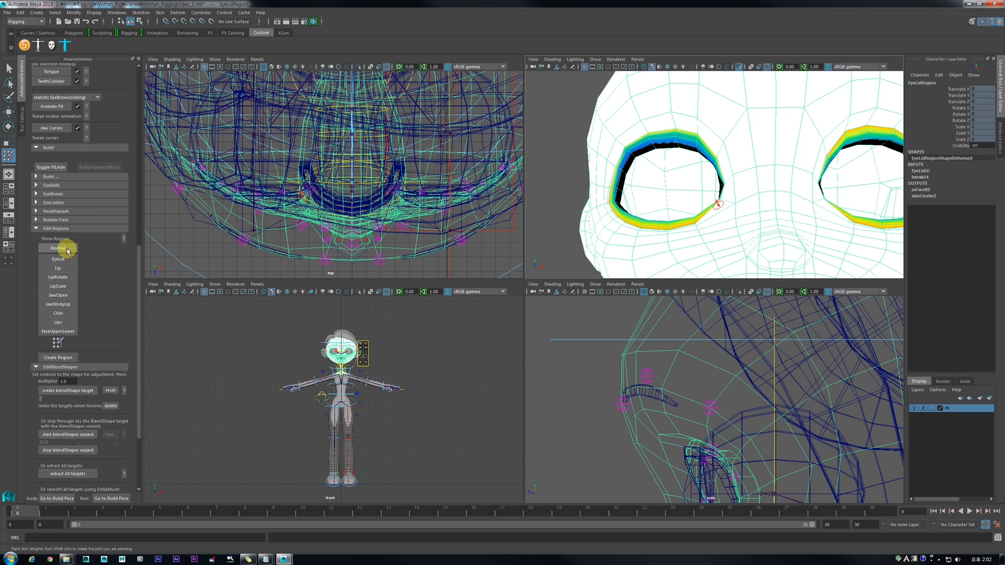
pyautogui.click(65, 249)
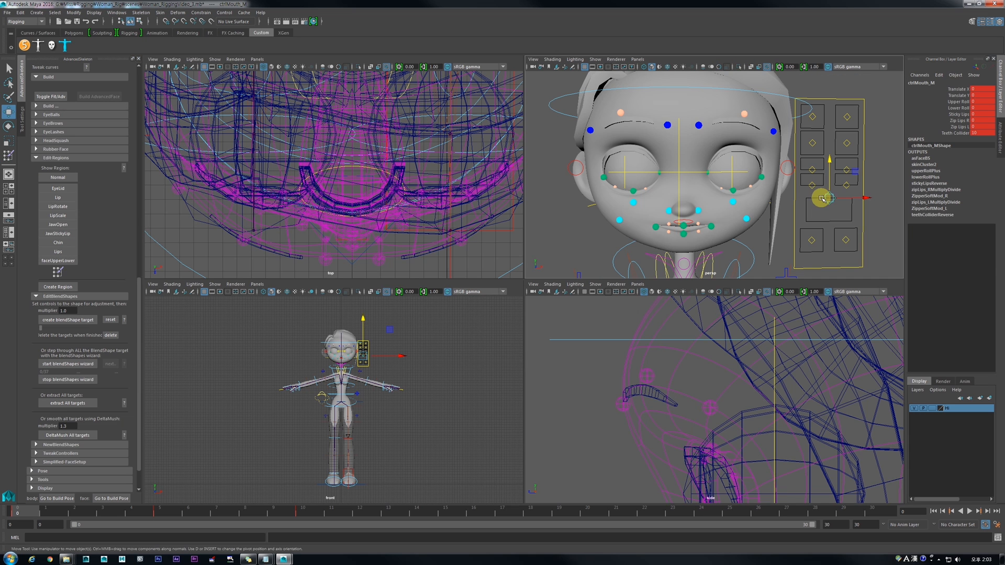
# Step: Try the smile pose by moving the mouth control sideways, and undo the move
pyautogui.moveTo(829, 198); pyautogui.dragTo(886, 156)
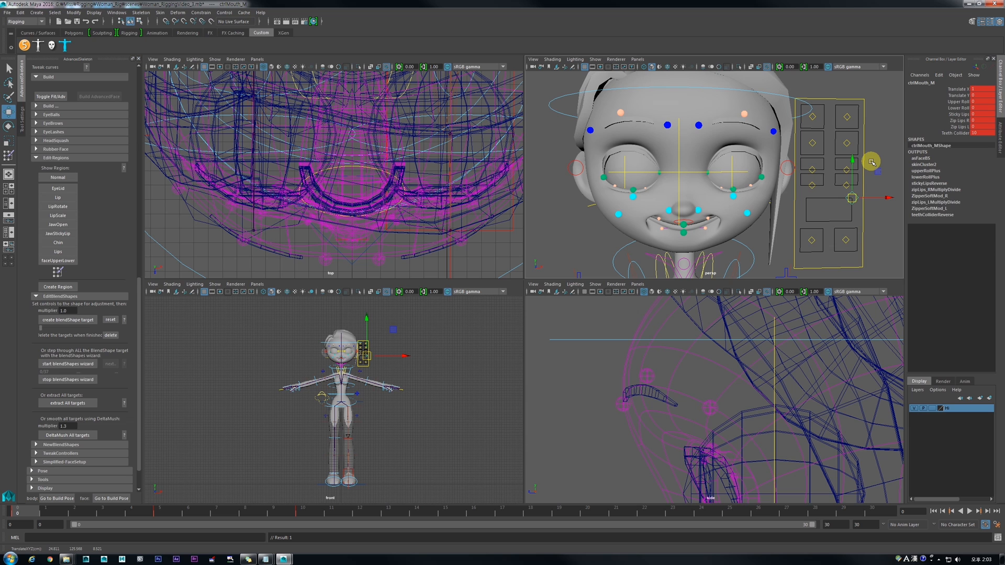
pyautogui.hotkey('ctrl', 'z')
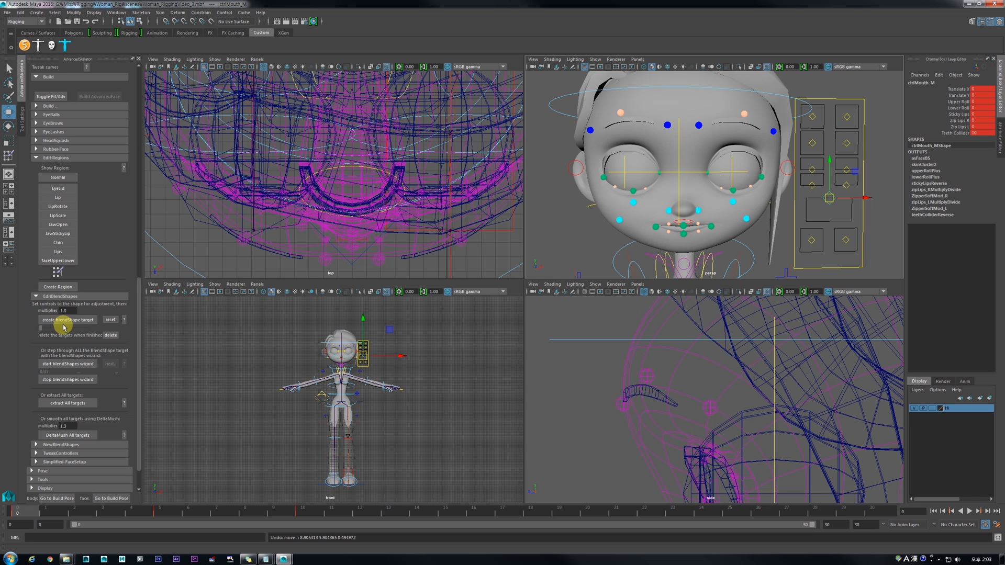
pyautogui.keyDown('alt'); pyautogui.moveTo(727, 177); pyautogui.dragTo(576, 173, button='right'); pyautogui.keyUp('alt')
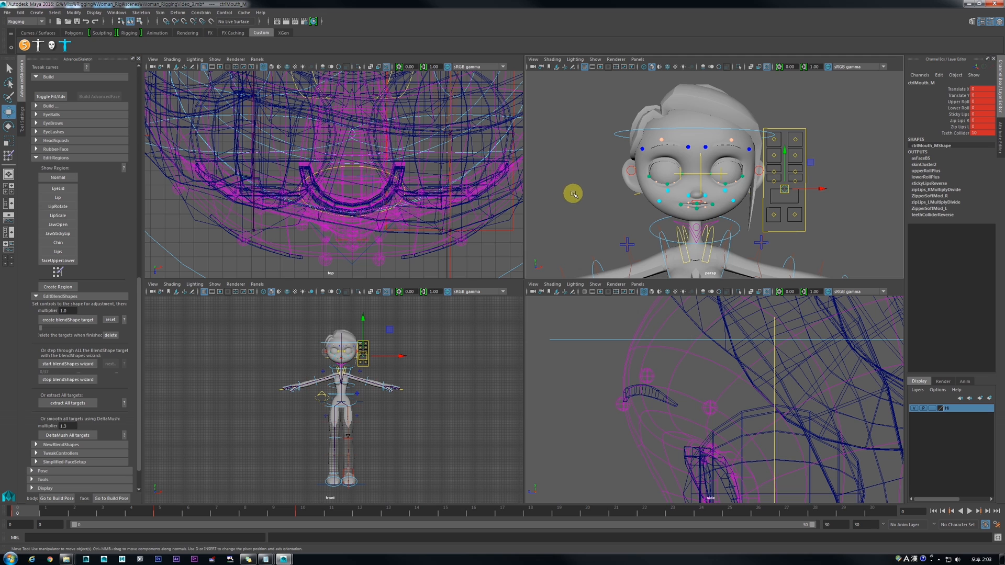
pyautogui.scroll(4, 720, 189)
pyautogui.keyDown('alt'); pyautogui.moveTo(757, 201); pyautogui.dragTo(754, 202); pyautogui.keyUp('alt')
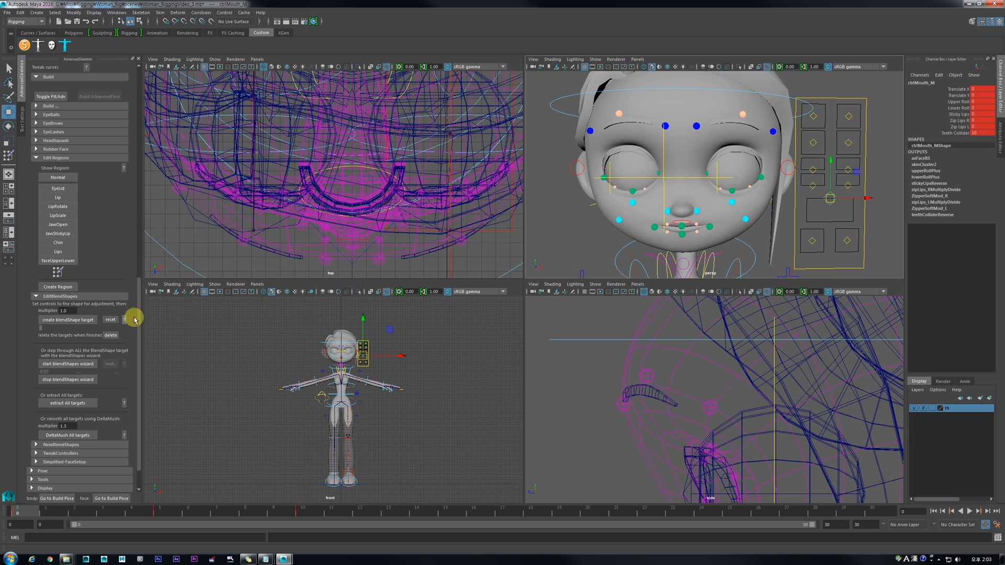
# Step: Set the mouth control to its full smile at Translate X 1 and create a blendShape target from that pose
pyautogui.moveTo(864, 197); pyautogui.dragTo(897, 197)
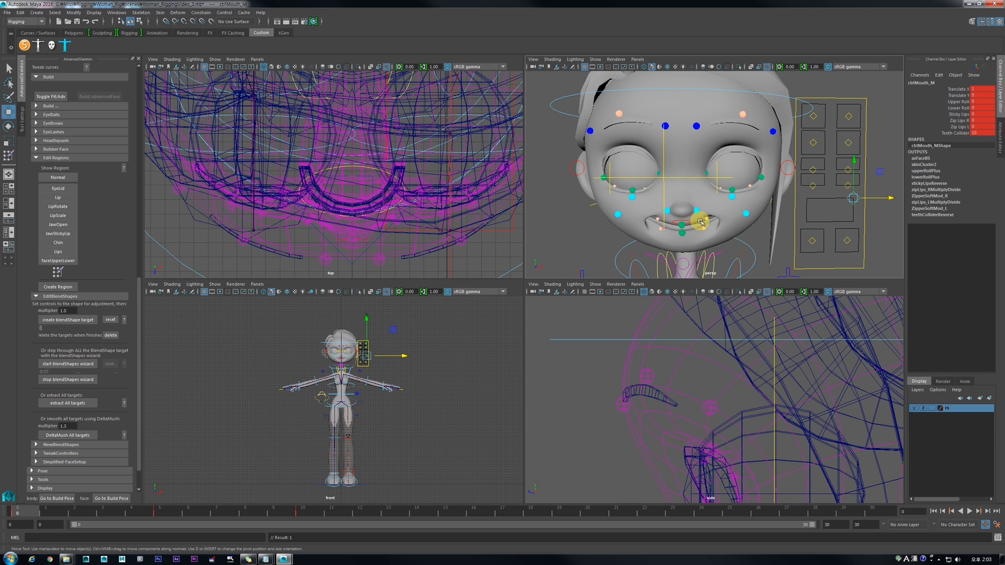
pyautogui.click(71, 322)
pyautogui.keyDown('alt'); pyautogui.moveTo(763, 149); pyautogui.dragTo(809, 172, button='middle'); pyautogui.keyUp('alt')
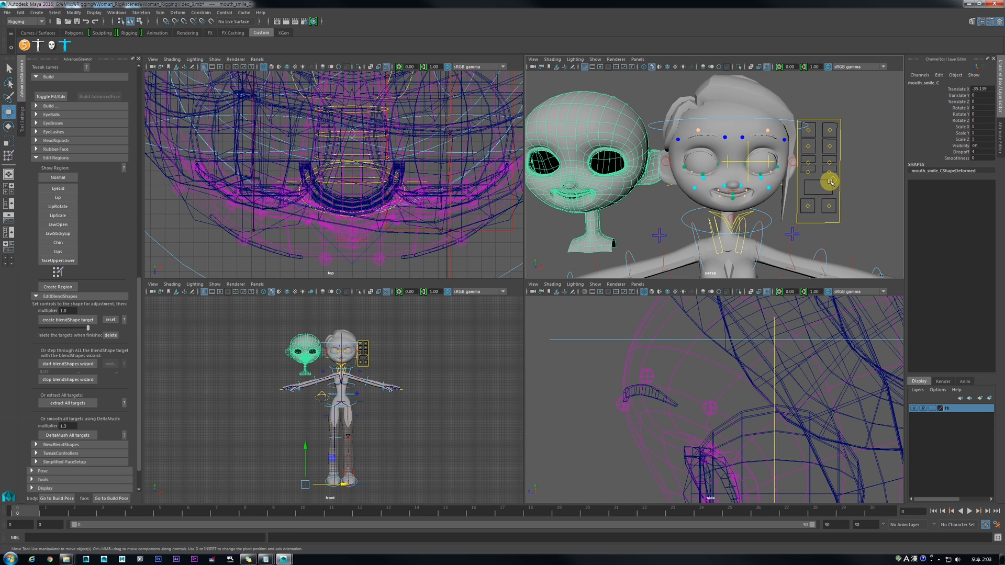
# Step: Compare the smile target head with the rigged face from several angles, reselecting the mouth control
pyautogui.scroll(5, 617, 178)
pyautogui.keyDown('alt'); pyautogui.moveTo(572, 189); pyautogui.dragTo(644, 205, button='middle'); pyautogui.keyUp('alt')
pyautogui.scroll(2, 688, 202)
pyautogui.scroll(-2, 644, 205)
pyautogui.keyDown('alt'); pyautogui.moveTo(826, 216); pyautogui.dragTo(720, 204, button='middle'); pyautogui.keyUp('alt')
pyautogui.scroll(-4, 720, 204)
pyautogui.moveTo(837, 191)
pyautogui.keyDown('alt'); pyautogui.mouseDown(button='middle')
pyautogui.moveTo(807, 204)
pyautogui.moveTo(841, 196)
pyautogui.mouseUp(button='middle'); pyautogui.keyUp('alt')
pyautogui.scroll(4, 818, 192)
pyautogui.click(861, 193)
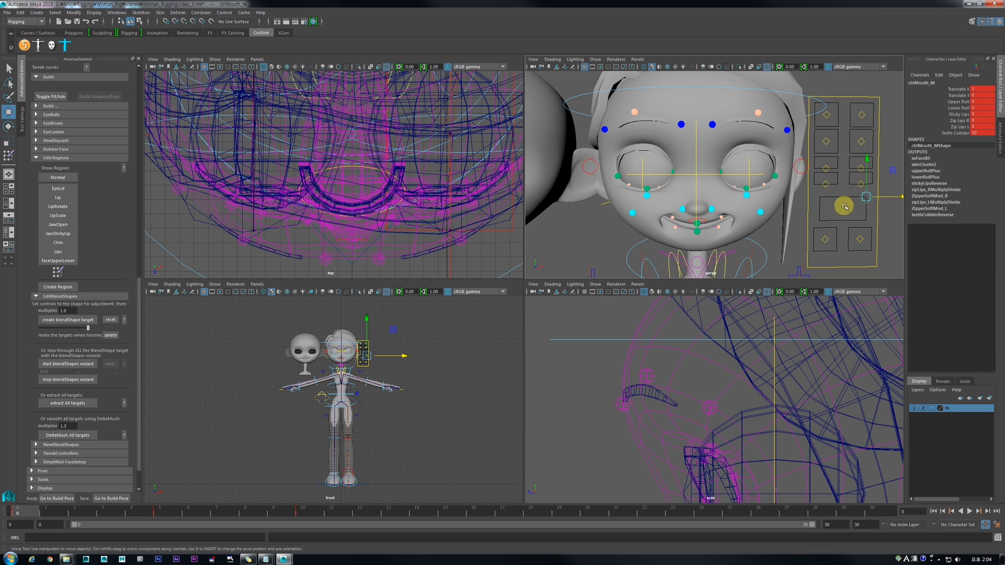
pyautogui.keyDown('alt'); pyautogui.moveTo(640, 201); pyautogui.dragTo(576, 182); pyautogui.keyUp('alt')
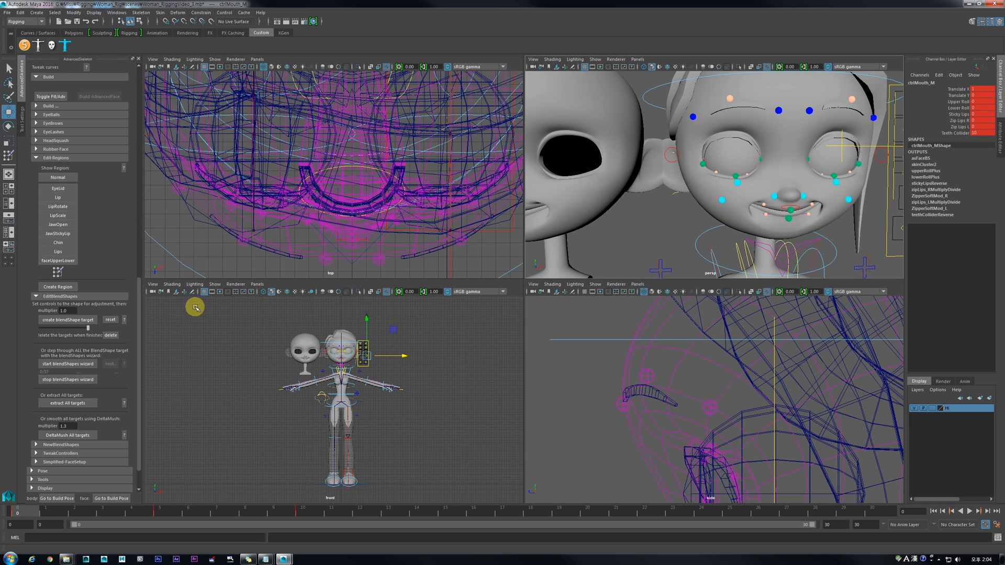
pyautogui.keyDown('alt'); pyautogui.moveTo(696, 229); pyautogui.dragTo(697, 228, button='middle'); pyautogui.keyUp('alt')
pyautogui.keyDown('alt'); pyautogui.moveTo(696, 227); pyautogui.dragTo(766, 235); pyautogui.keyUp('alt')
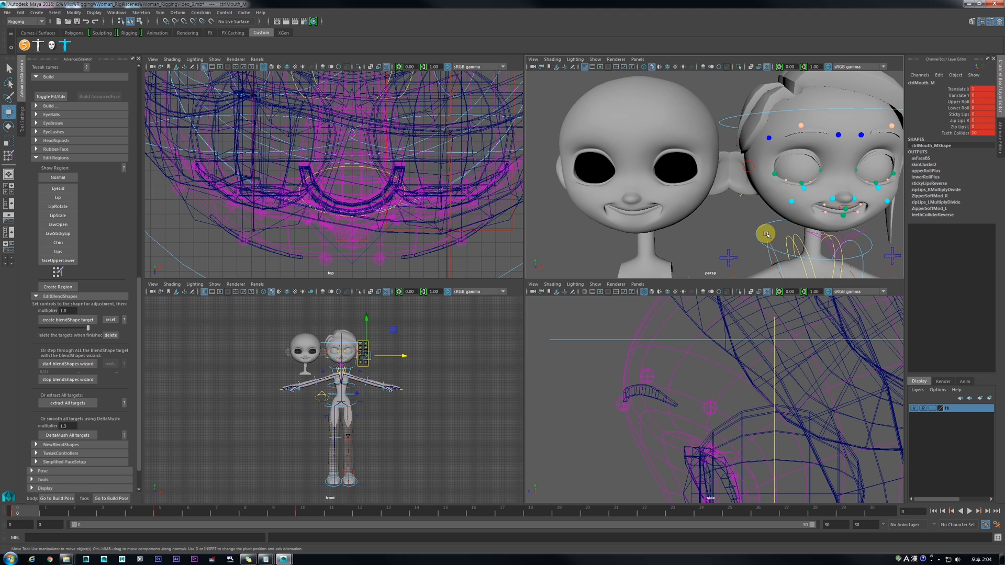
pyautogui.keyDown('alt'); pyautogui.moveTo(785, 222); pyautogui.dragTo(677, 219); pyautogui.keyUp('alt')
pyautogui.keyDown('alt'); pyautogui.moveTo(677, 219); pyautogui.dragTo(862, 236, button='right'); pyautogui.keyUp('alt')
pyautogui.keyDown('alt'); pyautogui.moveTo(862, 236); pyautogui.dragTo(677, 203, button='middle'); pyautogui.keyUp('alt')
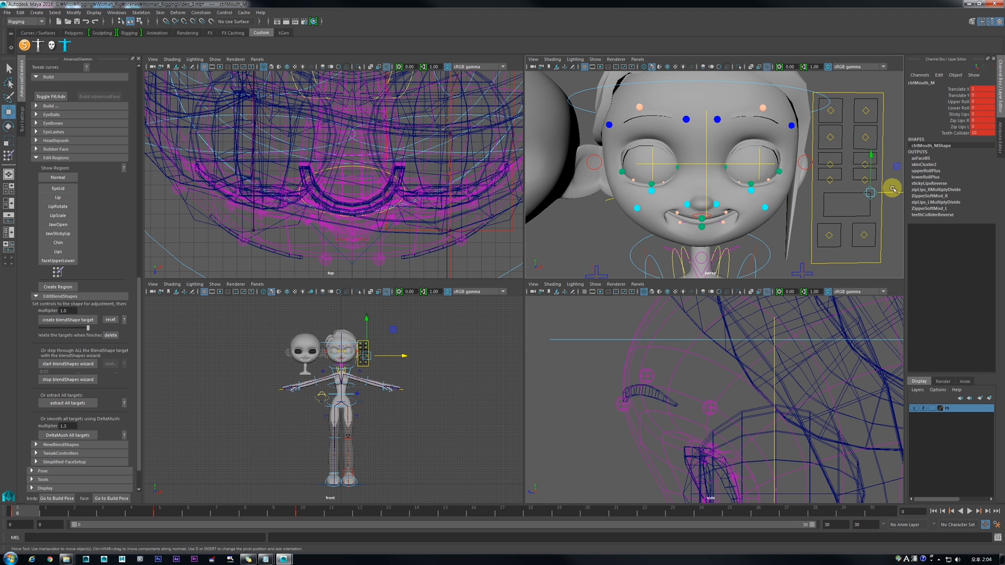
pyautogui.keyDown('alt'); pyautogui.moveTo(792, 180); pyautogui.dragTo(987, 124); pyautogui.keyUp('alt')
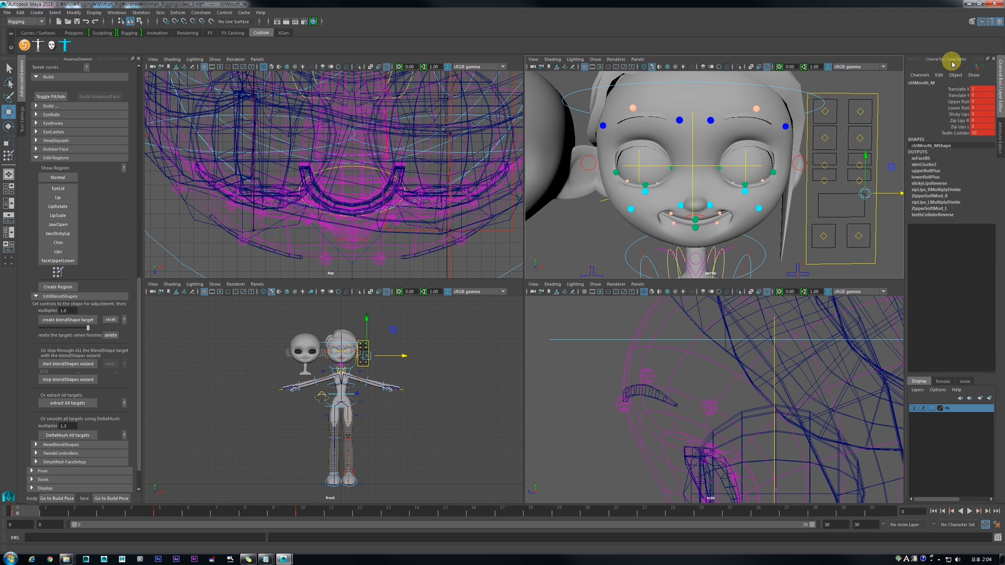
# Step: Reset the mouth control's Translate X to 0
pyautogui.write('0')
pyautogui.press('Return')
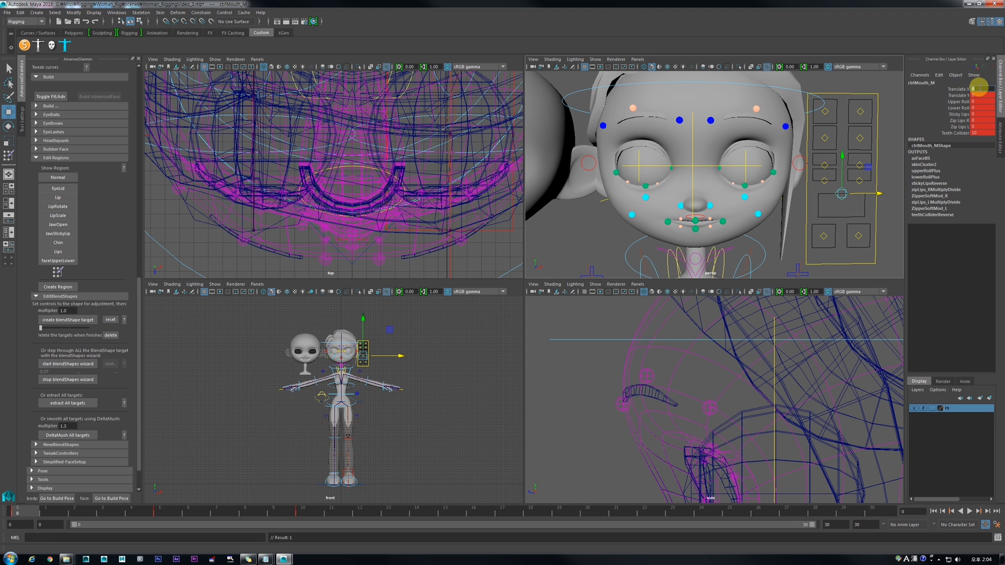
pyautogui.keyDown('alt'); pyautogui.moveTo(695, 159); pyautogui.dragTo(745, 151, button='middle'); pyautogui.keyUp('alt')
pyautogui.scroll(-5, 701, 153)
pyautogui.keyDown('alt'); pyautogui.moveTo(658, 155); pyautogui.dragTo(721, 161, button='middle'); pyautogui.keyUp('alt')
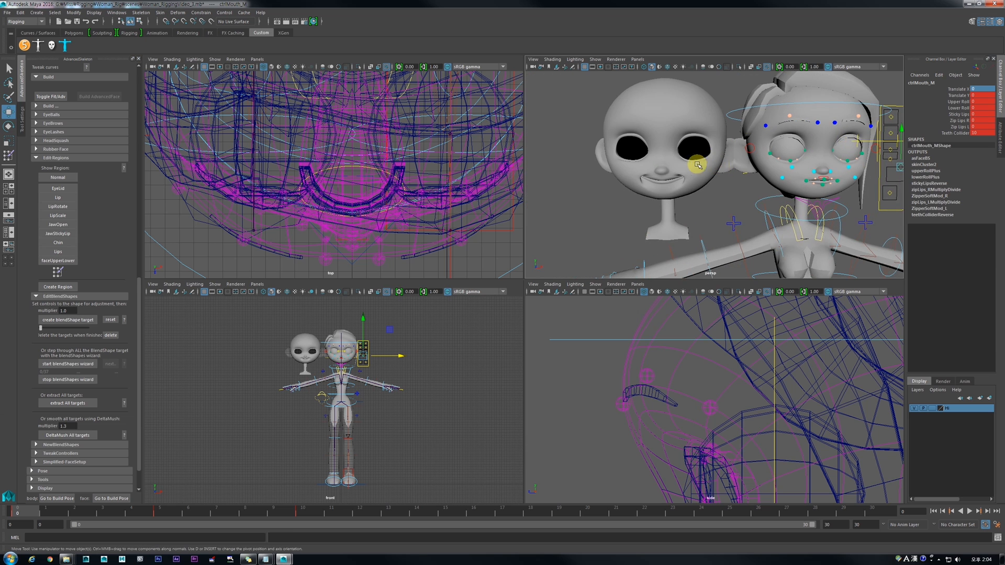
# Step: Select the smile target head, switch it to vertex mode and pick a vertex at the corner of the mouth
pyautogui.scroll(4, 692, 156)
pyautogui.click(649, 205)
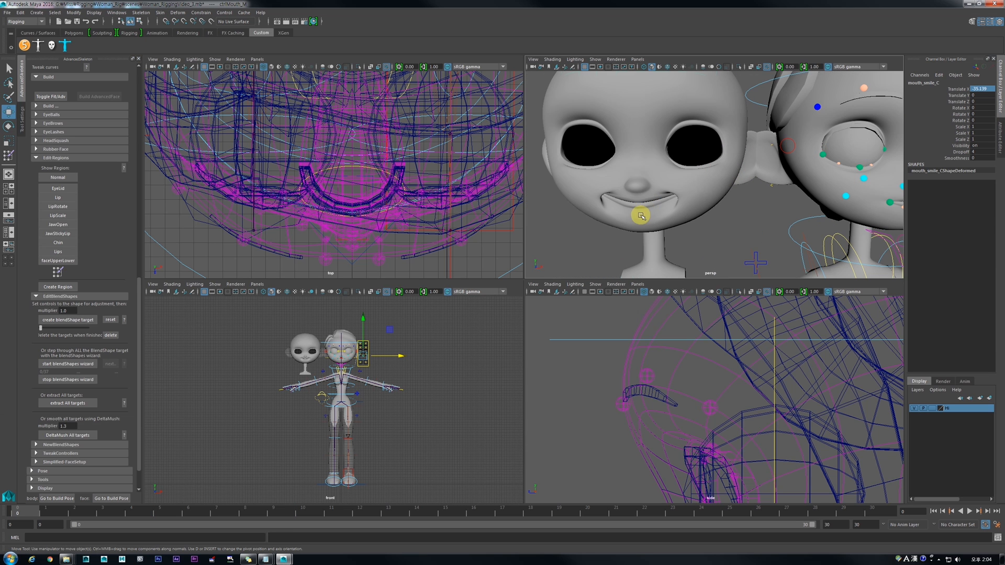
pyautogui.scroll(5, 673, 193)
pyautogui.rightClick(694, 189)
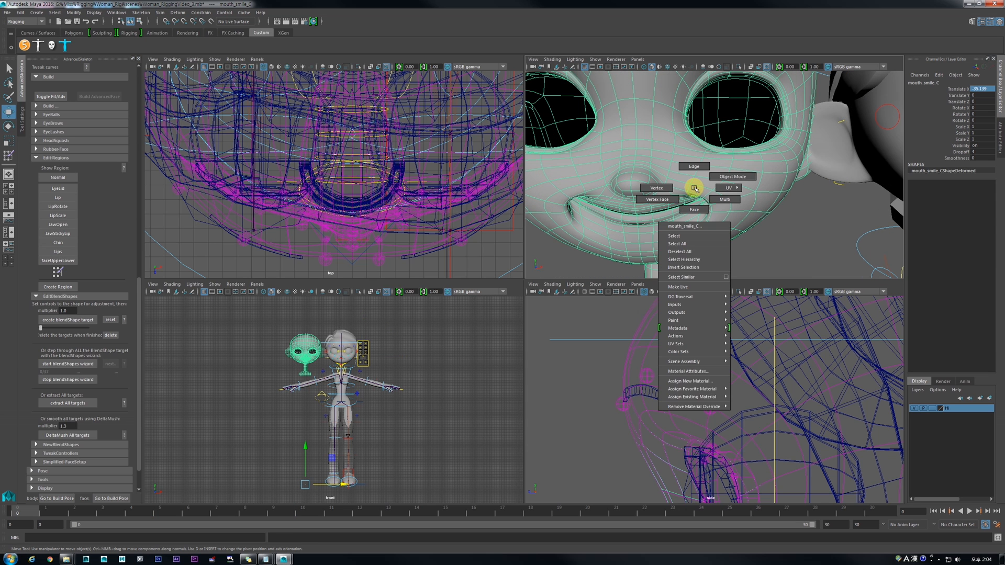
pyautogui.click(654, 189)
pyautogui.scroll(5, 713, 195)
pyautogui.moveTo(704, 194)
pyautogui.keyDown('alt'); pyautogui.mouseDown()
pyautogui.moveTo(742, 179)
pyautogui.moveTo(708, 175)
pyautogui.mouseUp(); pyautogui.keyUp('alt')
pyautogui.keyDown('alt'); pyautogui.moveTo(621, 152); pyautogui.dragTo(592, 148); pyautogui.keyUp('alt')
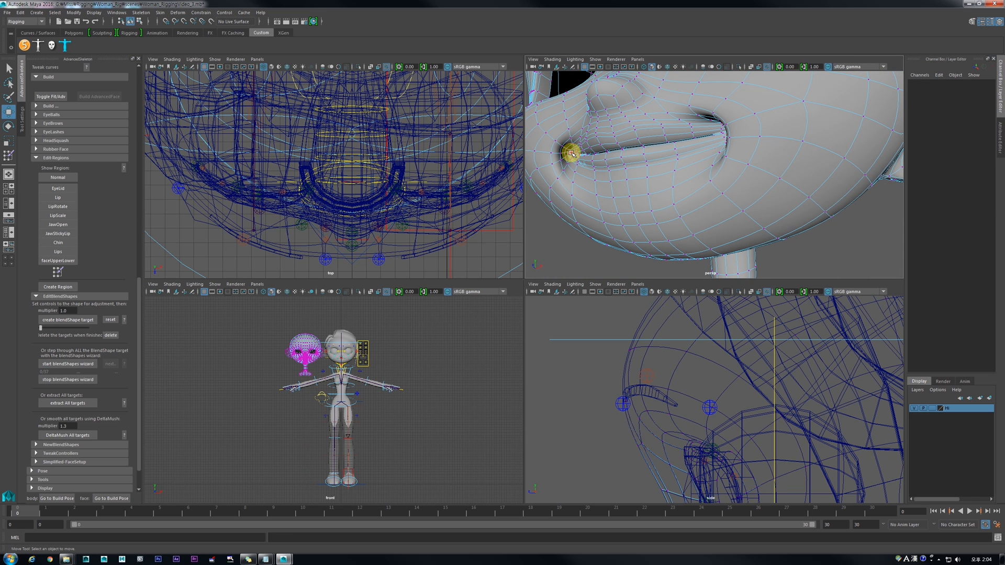
pyautogui.click(571, 153)
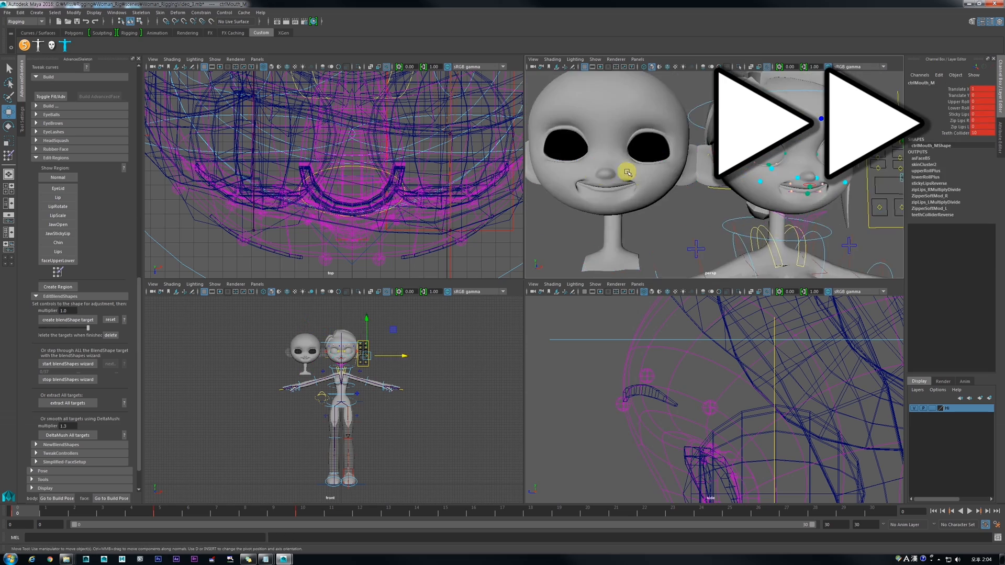
# Step: Soft-select the mouth vertices on the unsmoothed smile target and scale them sideways to reshape the smile
pyautogui.keyDown('alt'); pyautogui.moveTo(672, 172); pyautogui.dragTo(607, 170); pyautogui.keyUp('alt')
pyautogui.press('1')
pyautogui.press('r')
pyautogui.moveTo(661, 218); pyautogui.dragTo(695, 209)
pyautogui.scroll(-5, 695, 208)
pyautogui.scroll(5, 620, 201)
pyautogui.keyDown('alt'); pyautogui.moveTo(617, 193); pyautogui.dragTo(693, 198); pyautogui.keyUp('alt')
pyautogui.scroll(-5, 717, 195)
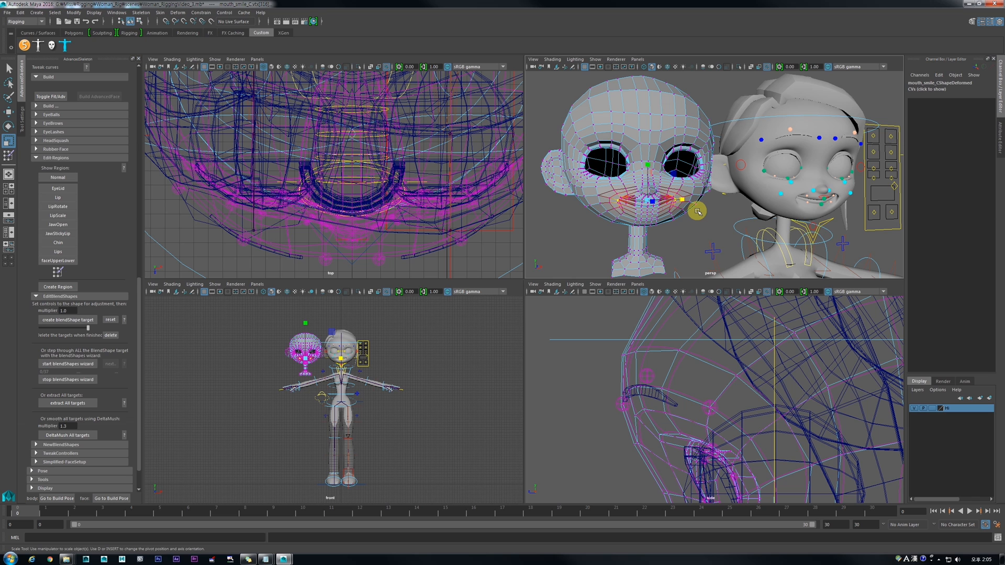
pyautogui.moveTo(683, 201); pyautogui.dragTo(687, 201)
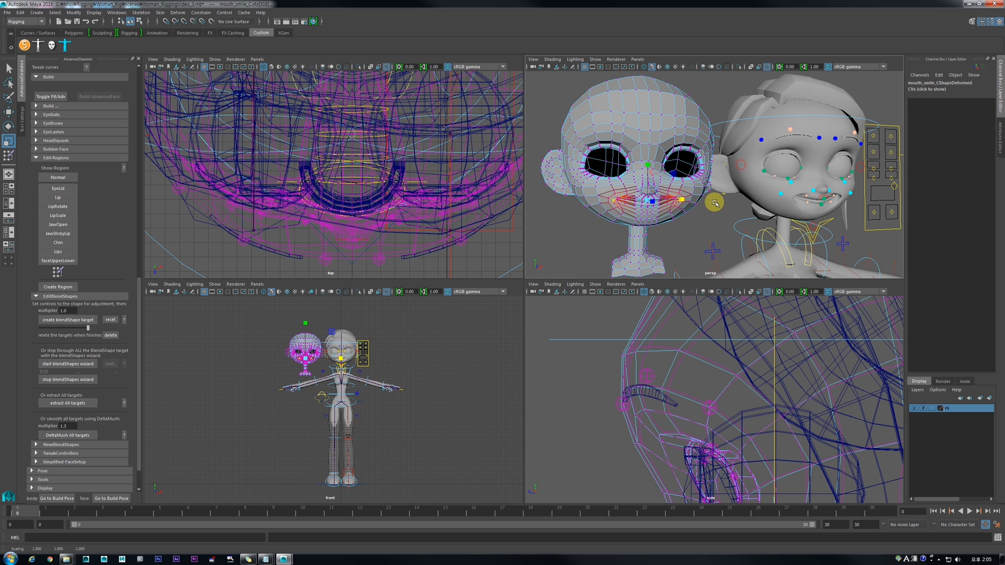
# Step: Reset the mouth control's Translate X to 0 and delete the finished smile target head
pyautogui.keyDown('alt'); pyautogui.moveTo(762, 195); pyautogui.dragTo(836, 198); pyautogui.keyUp('alt')
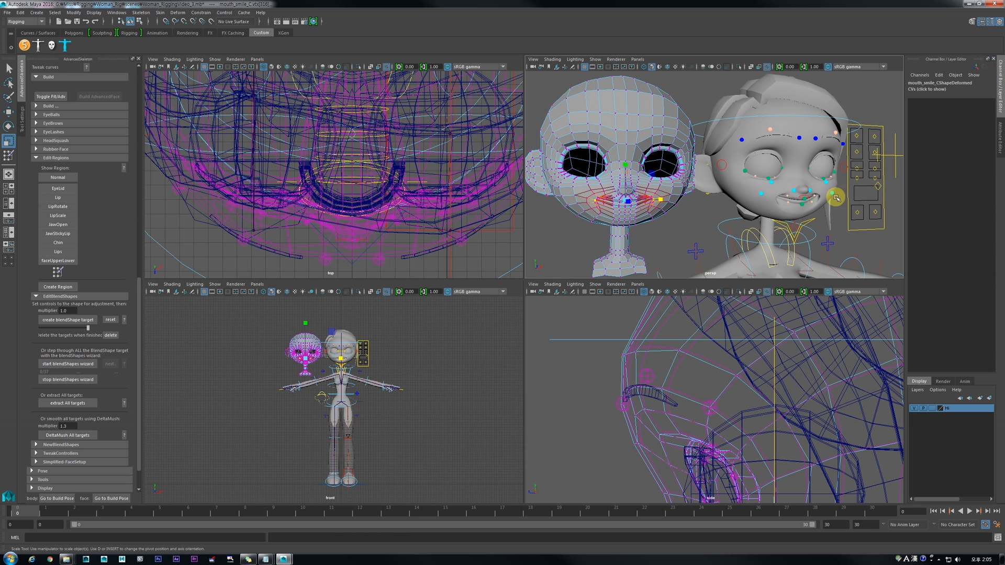
pyautogui.click(878, 186)
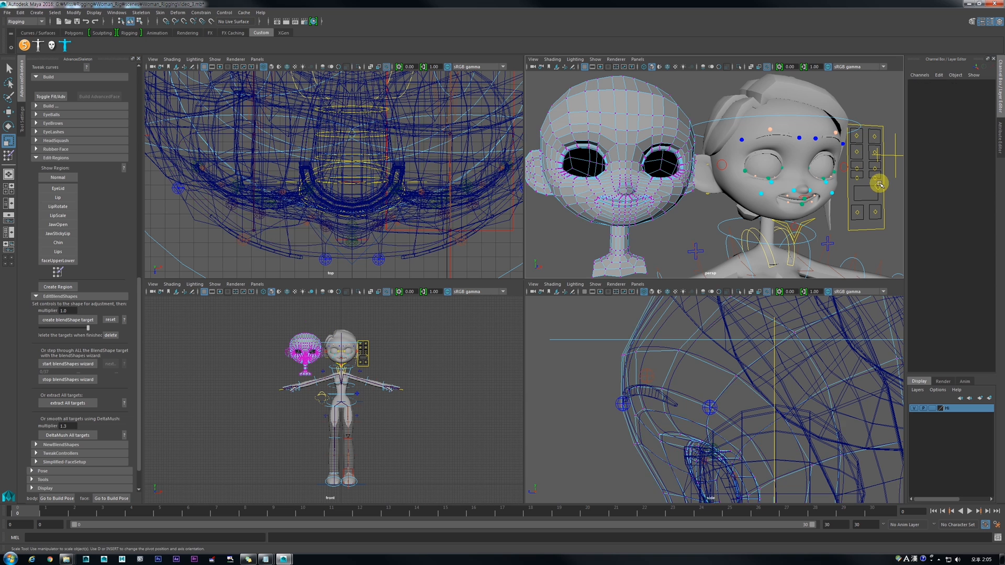
pyautogui.write('0')
pyautogui.press('Return')
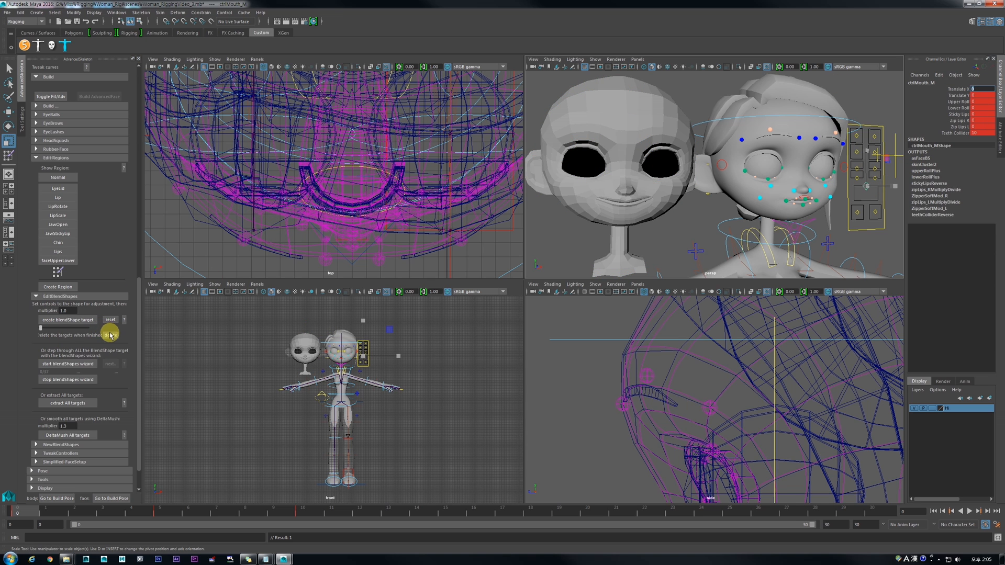
pyautogui.click(111, 336)
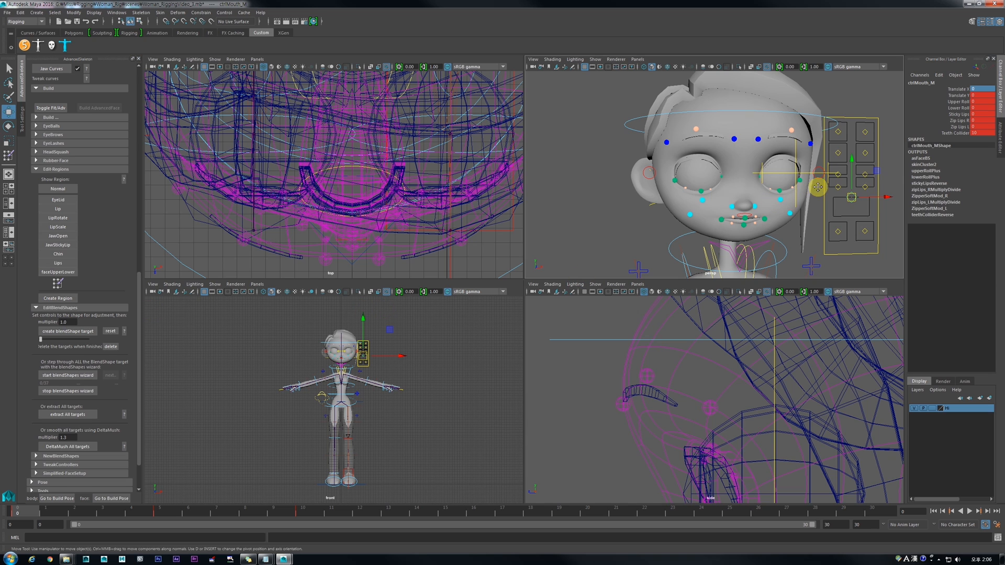
# Step: Move the right mouth-corner control out to Translate X 1 and create a blendShape target from that pose
pyautogui.scroll(3, 809, 189)
pyautogui.keyDown('alt'); pyautogui.moveTo(817, 189); pyautogui.dragTo(782, 211, button='middle'); pyautogui.keyUp('alt')
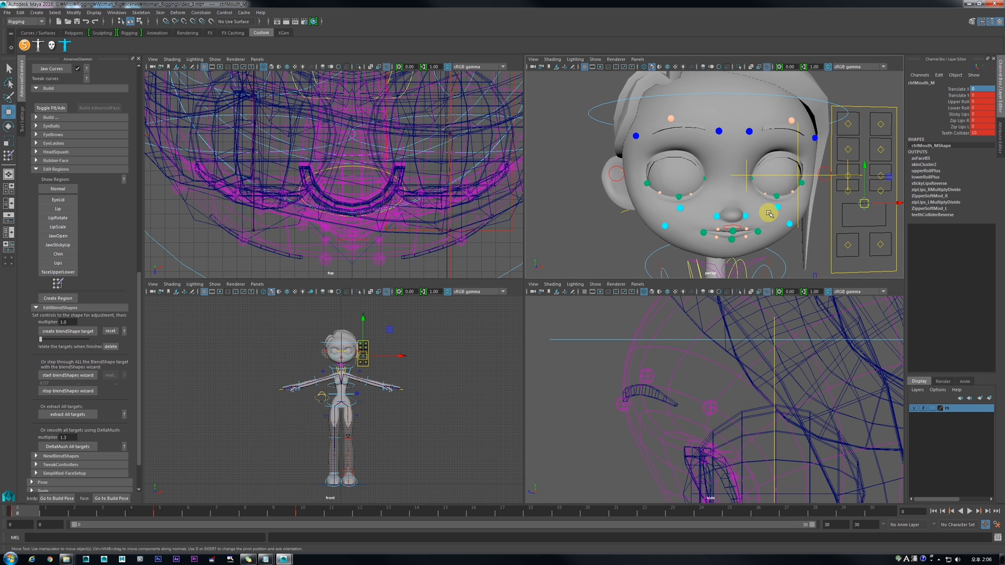
pyautogui.click(848, 246)
pyautogui.moveTo(849, 246); pyautogui.dragTo(898, 244)
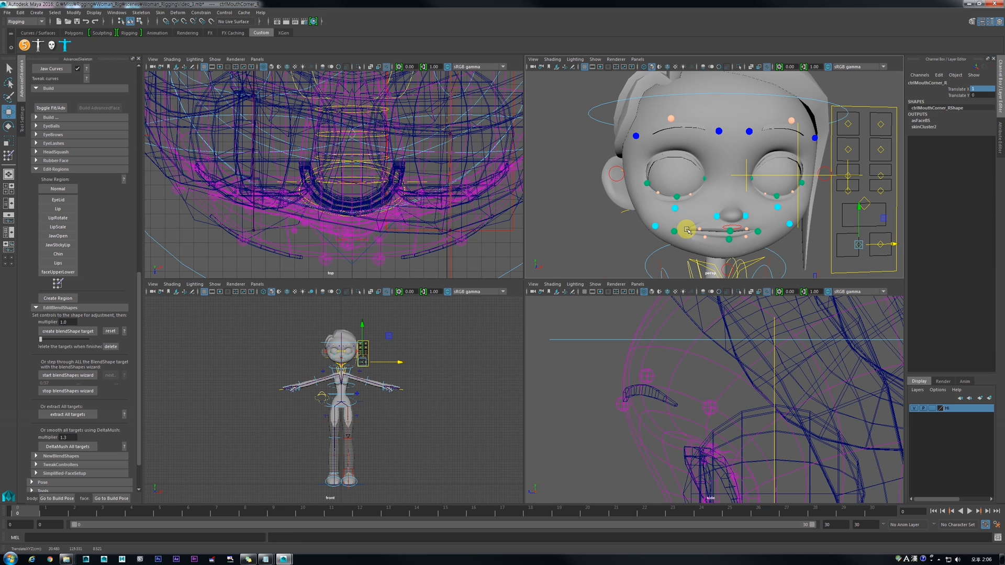
pyautogui.click(50, 334)
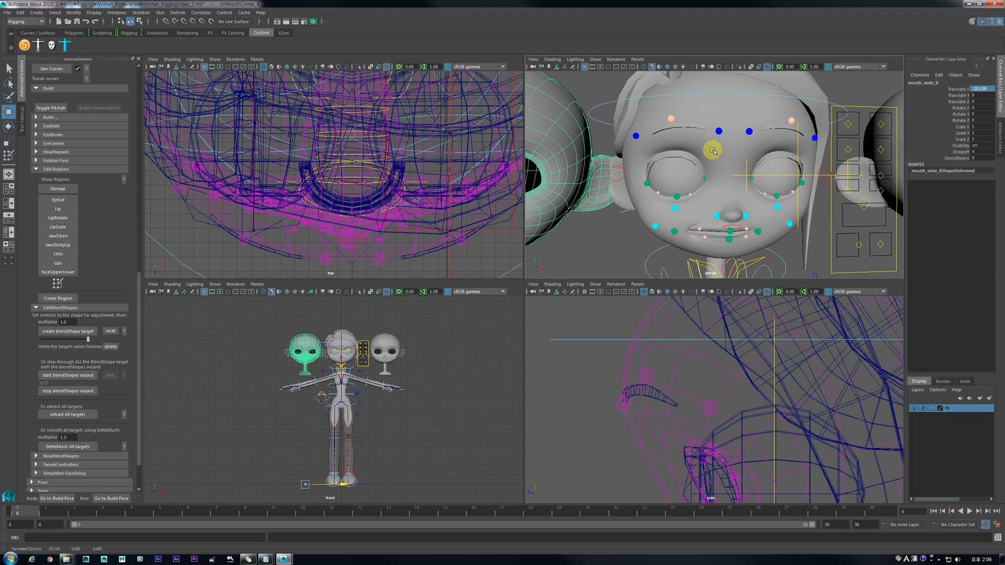
pyautogui.scroll(-3, 713, 146)
pyautogui.keyDown('alt'); pyautogui.moveTo(767, 192); pyautogui.dragTo(748, 193, button='middle'); pyautogui.keyUp('alt')
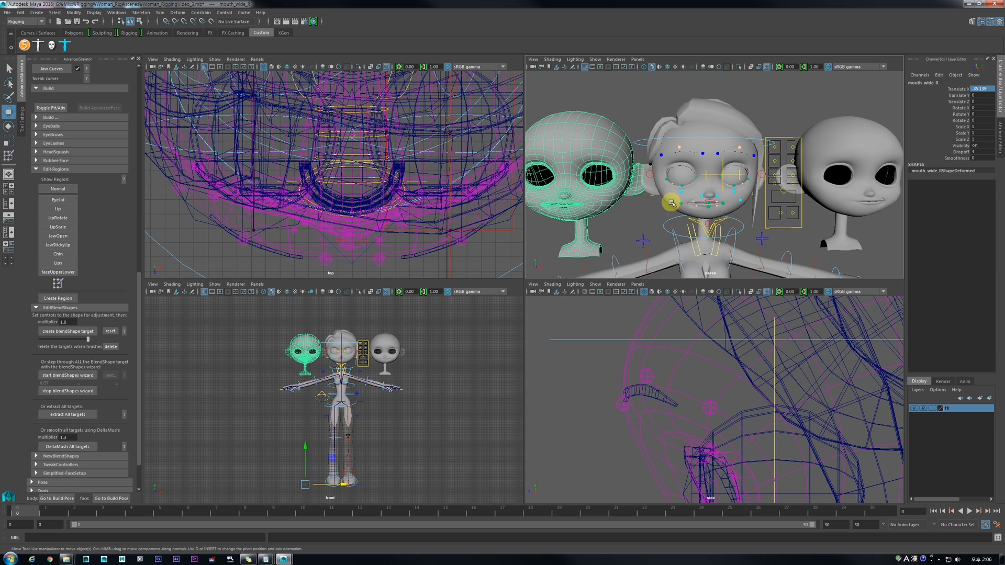
# Step: Reset the right mouth-corner control's Translate X to 0 and delete the mouth-wide target heads
pyautogui.click(783, 212)
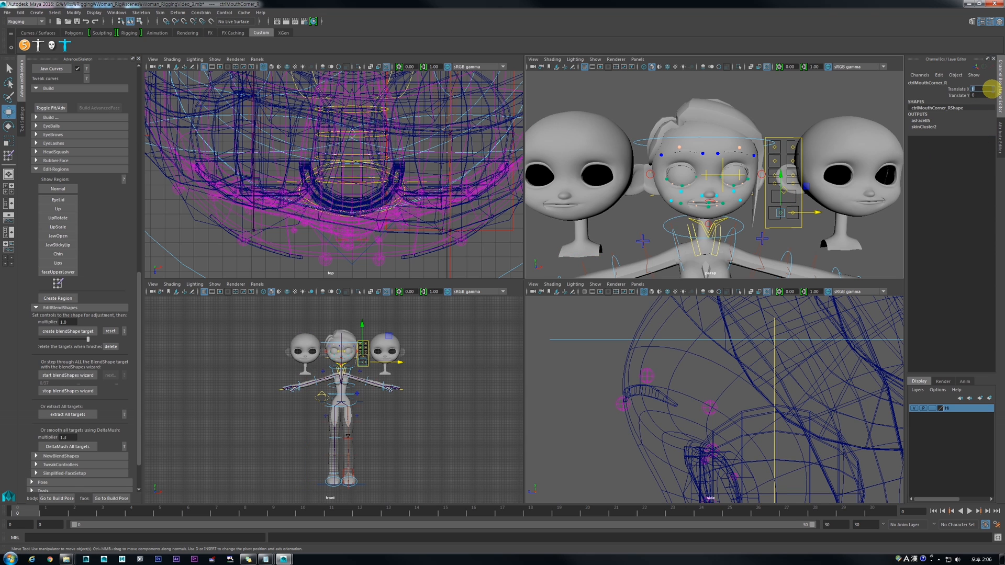
pyautogui.write('0')
pyautogui.press('Return')
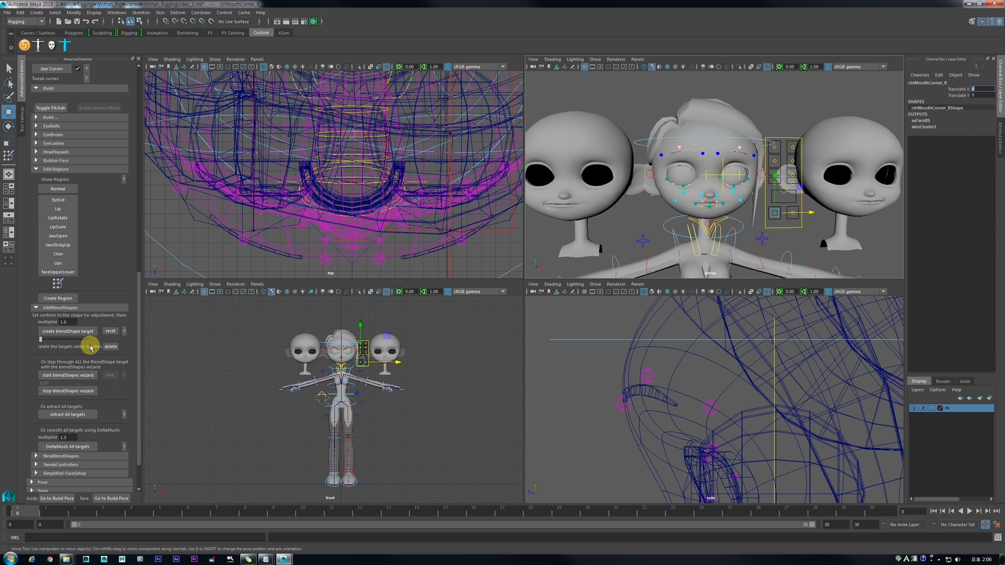
pyautogui.click(108, 347)
# Step: Clear the selection and collapse the Edit-Regions section of the face setup
pyautogui.click(609, 208)
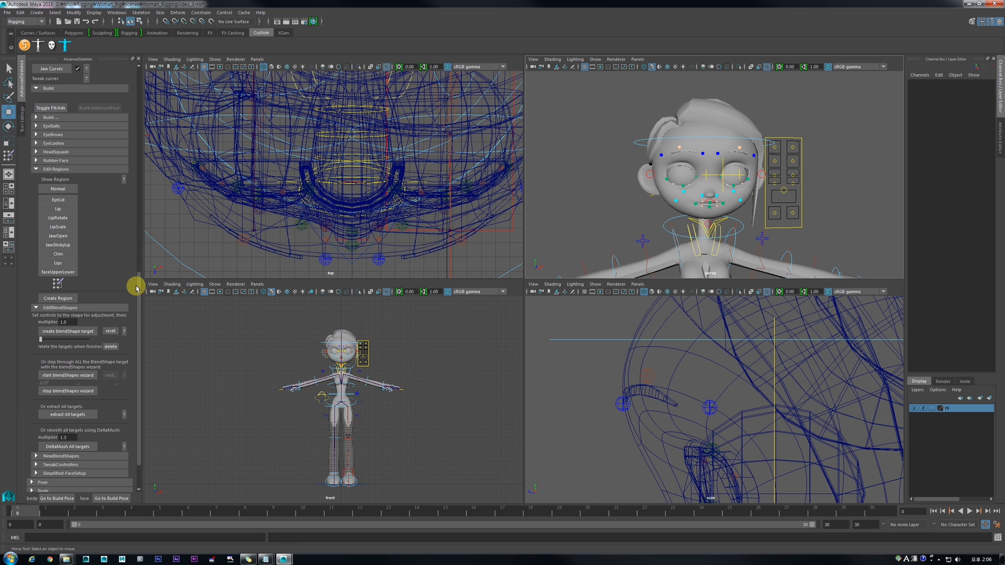
pyautogui.scroll(-3, 133, 314)
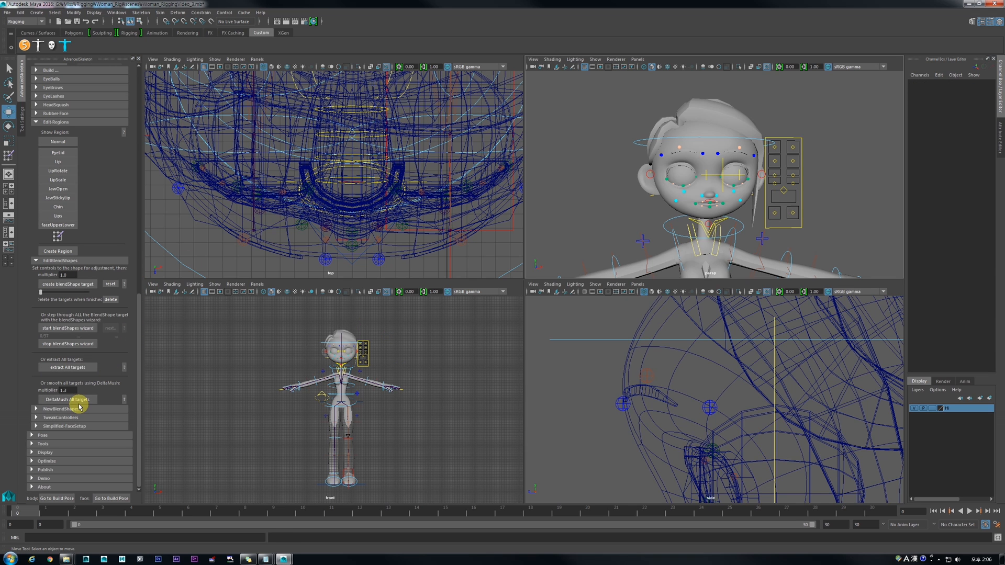
pyautogui.click(35, 123)
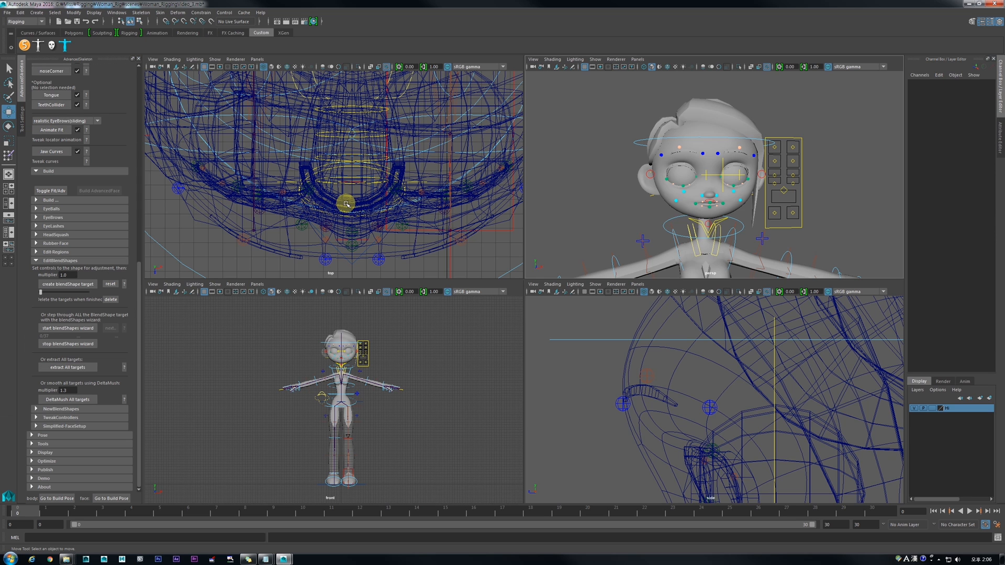
# Step: Try moving the brow controls downward to test the eyebrows, and undo the move
pyautogui.scroll(3, 657, 168)
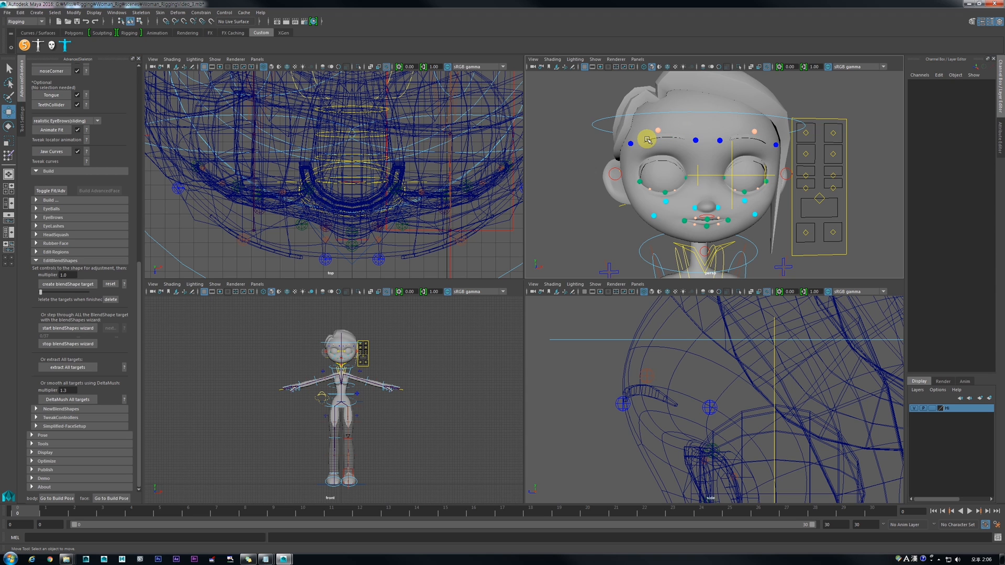
pyautogui.scroll(2, 663, 138)
pyautogui.keyDown('alt'); pyautogui.moveTo(665, 145); pyautogui.dragTo(680, 142); pyautogui.keyUp('alt')
pyautogui.scroll(-2, 772, 133)
pyautogui.keyDown('alt'); pyautogui.moveTo(827, 141); pyautogui.dragTo(822, 136); pyautogui.keyUp('alt')
pyautogui.click(844, 132)
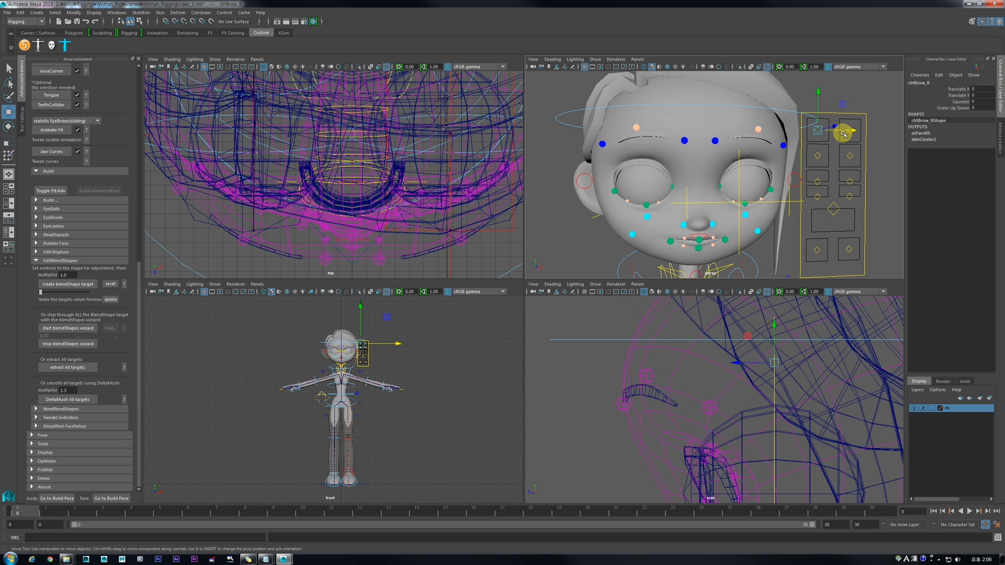
pyautogui.click(817, 130)
pyautogui.moveTo(825, 125); pyautogui.dragTo(841, 170)
pyautogui.hotkey('ctrl', 'z')
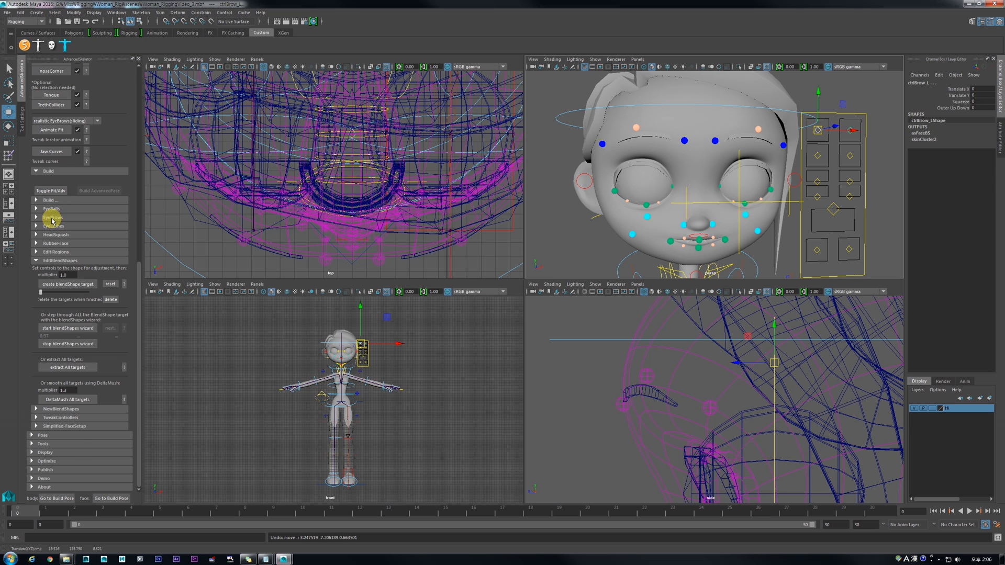
# Step: Select the right and left eyebrow meshes and attach them to the face with WireDeform
pyautogui.click(69, 217)
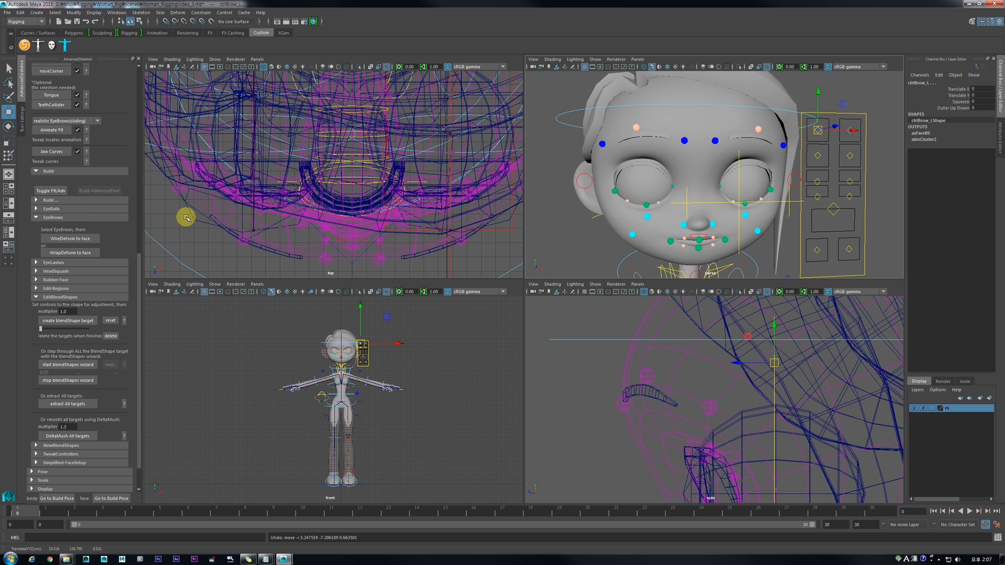
pyautogui.click(649, 135)
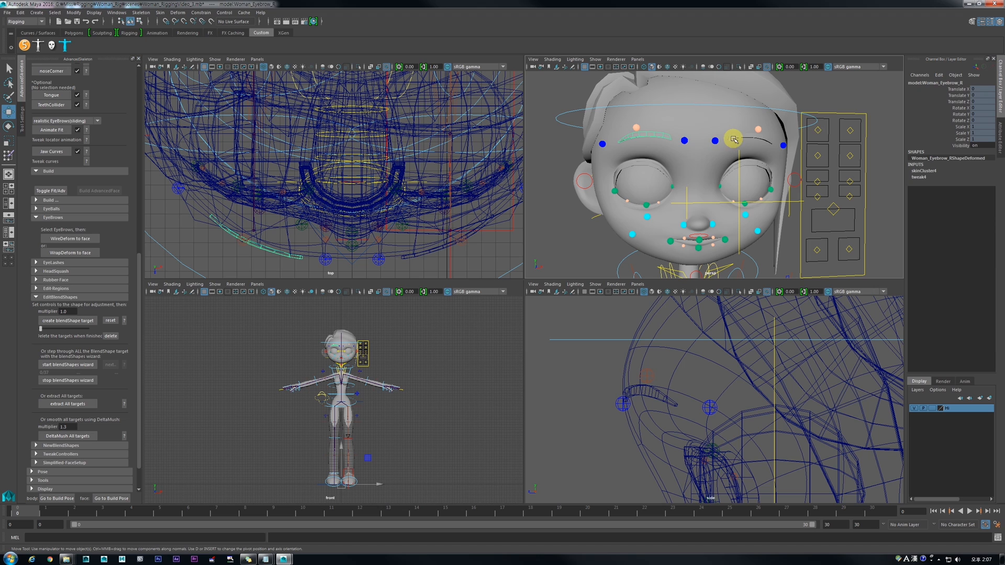
pyautogui.keyDown('shift'); pyautogui.click(741, 136); pyautogui.keyUp('shift')
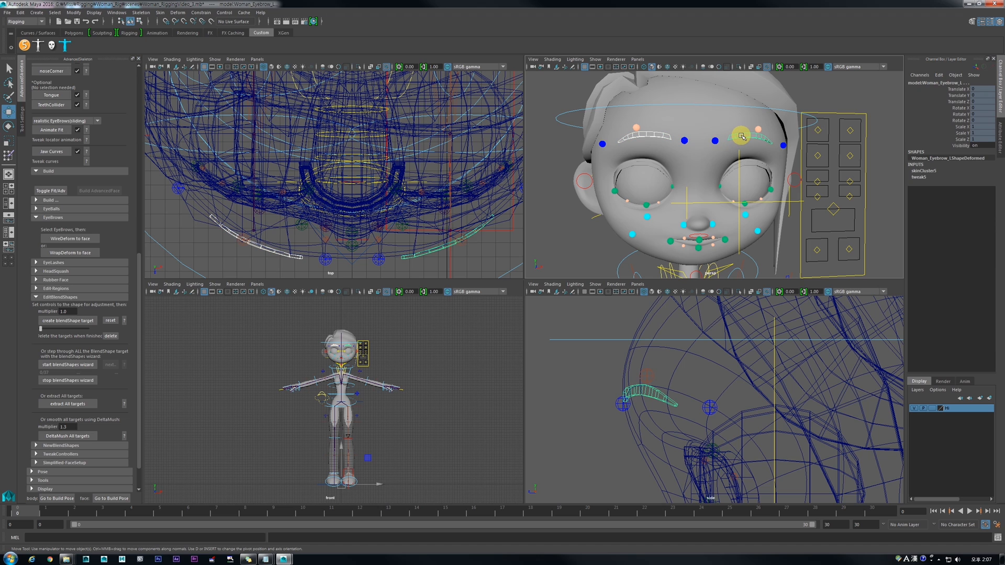
pyautogui.click(93, 243)
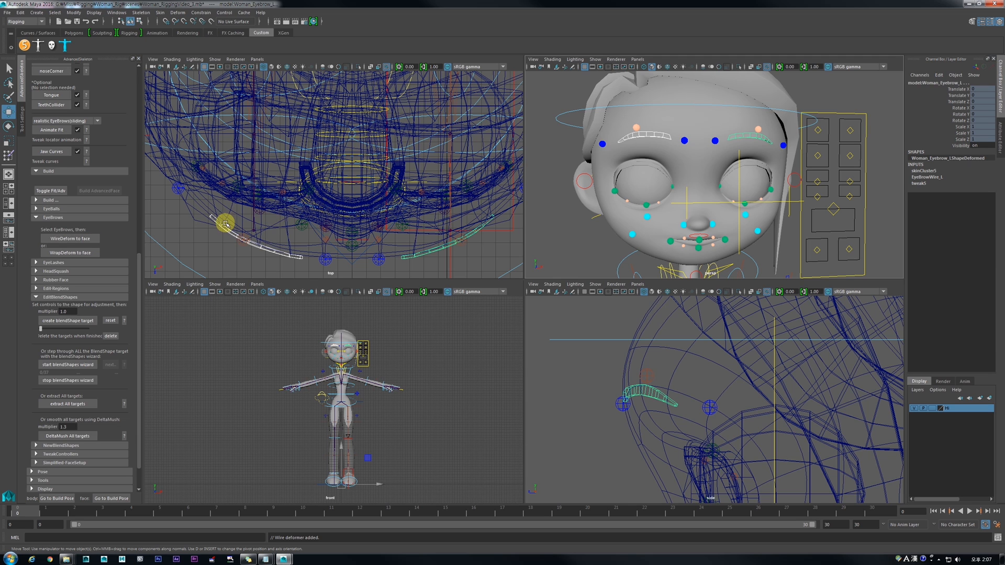
# Step: Select both brow controls and pull them inward and down to Translate X -1 and Translate Y -1
pyautogui.click(820, 157)
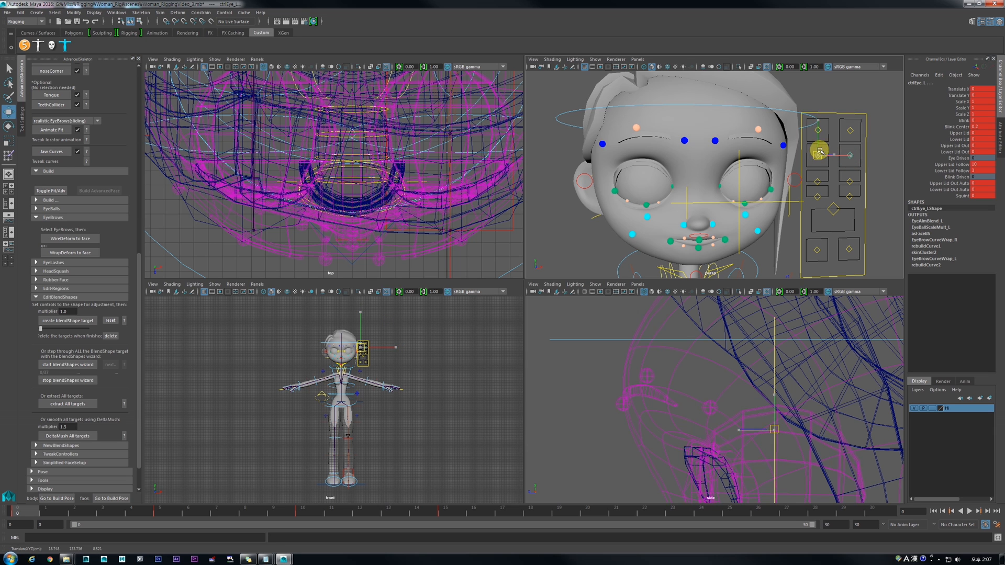
pyautogui.click(816, 133)
pyautogui.click(816, 132)
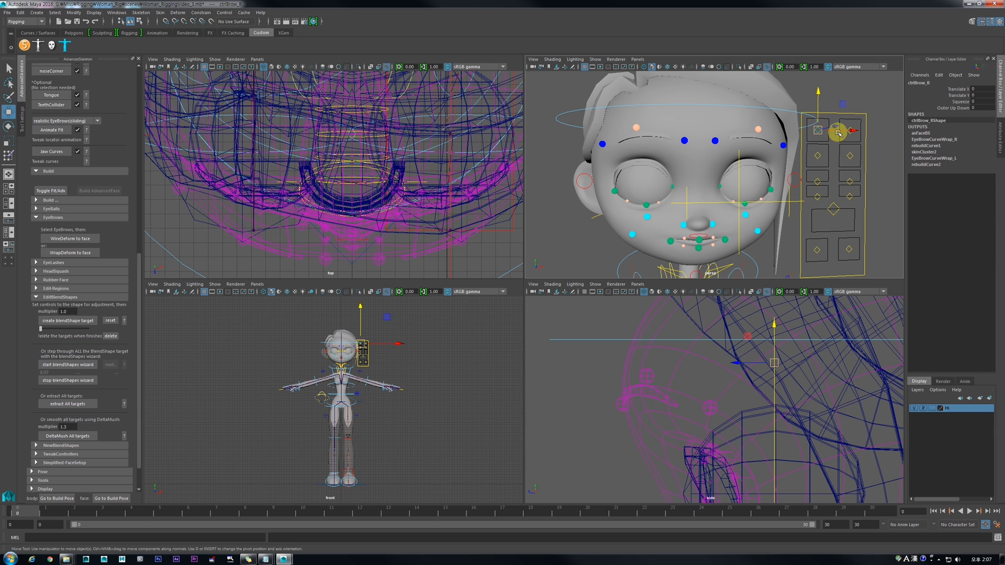
pyautogui.moveTo(821, 131); pyautogui.dragTo(787, 155)
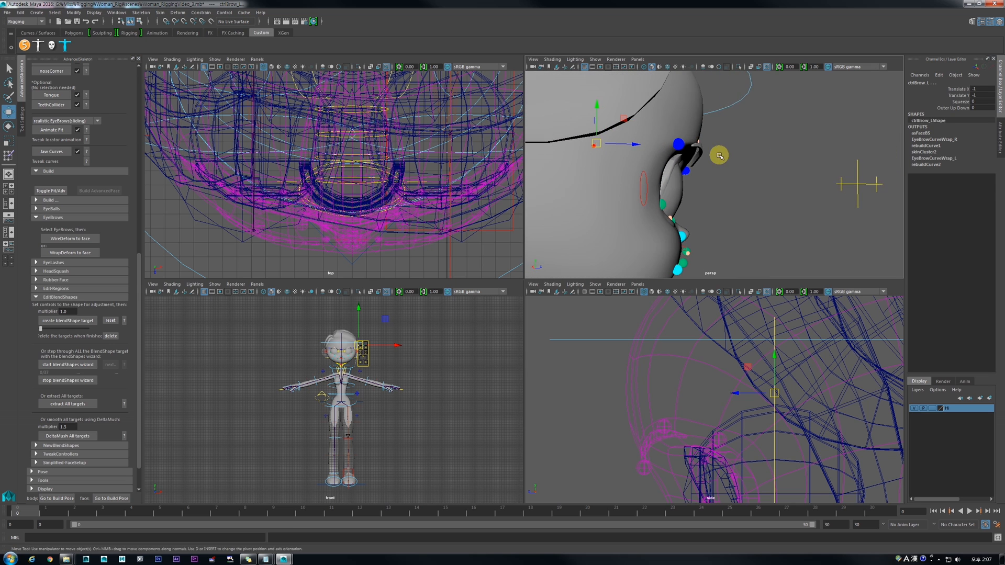
# Step: Examine how the lowered eyebrow meshes sit against the forehead from the side and the front
pyautogui.keyDown('alt'); pyautogui.moveTo(717, 155); pyautogui.dragTo(748, 155, button='middle'); pyautogui.keyUp('alt')
pyautogui.scroll(3, 747, 156)
pyautogui.keyDown('alt'); pyautogui.moveTo(747, 157); pyautogui.dragTo(704, 130); pyautogui.keyUp('alt')
pyautogui.scroll(4, 711, 130)
pyautogui.keyDown('alt'); pyautogui.moveTo(705, 130); pyautogui.dragTo(774, 148, button='middle'); pyautogui.keyUp('alt')
pyautogui.keyDown('alt'); pyautogui.moveTo(774, 149); pyautogui.dragTo(691, 143); pyautogui.keyUp('alt')
pyautogui.scroll(-2, 690, 144)
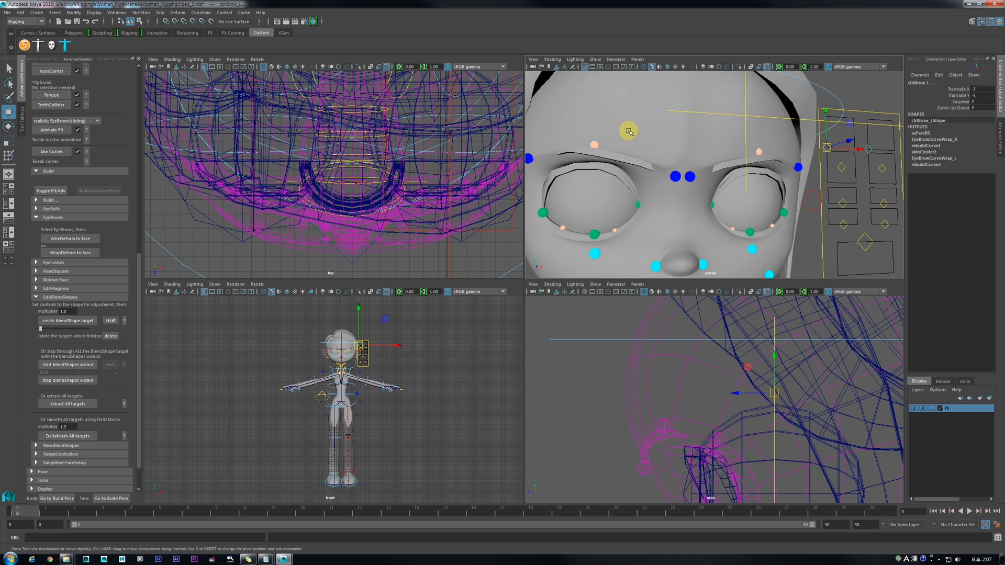
# Step: Open the right eyebrow mesh in the Paint Skin Weights Tool and examine its browHalfJoint_R, browInnerJoint_R and browOuterJoint_R influences
pyautogui.click(619, 159)
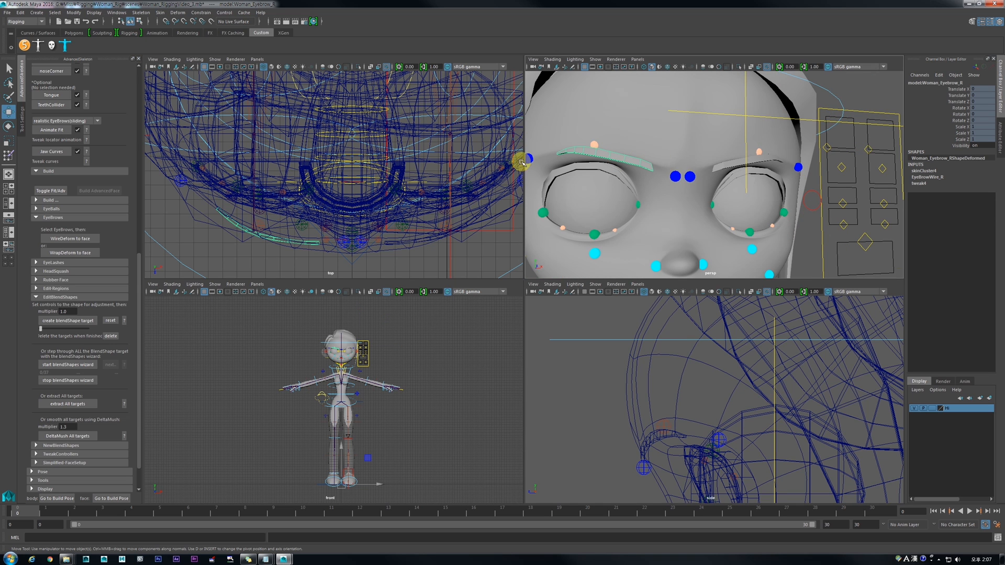
pyautogui.rightClick(623, 159)
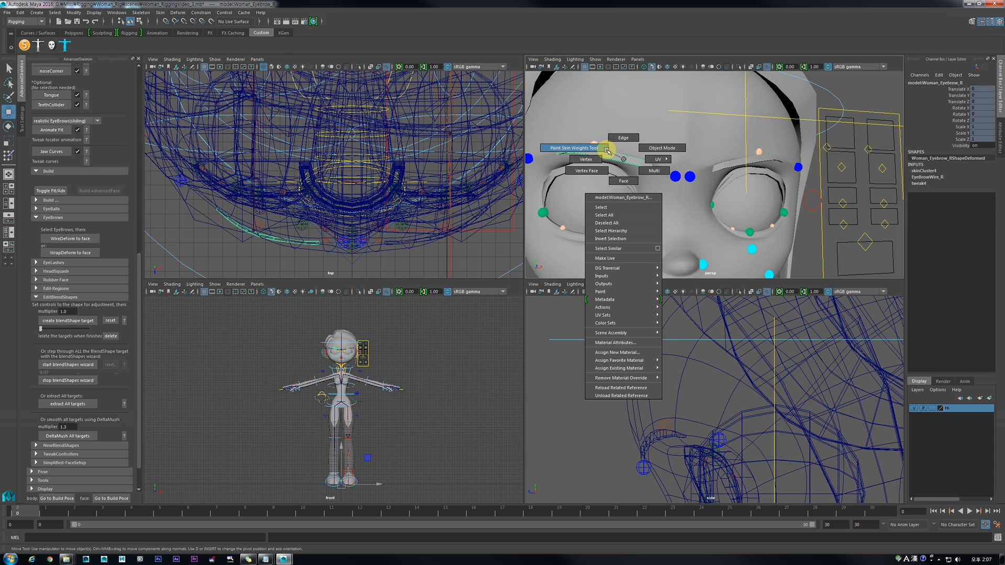
pyautogui.click(607, 150)
pyautogui.click(80, 118)
pyautogui.click(79, 124)
pyautogui.click(85, 133)
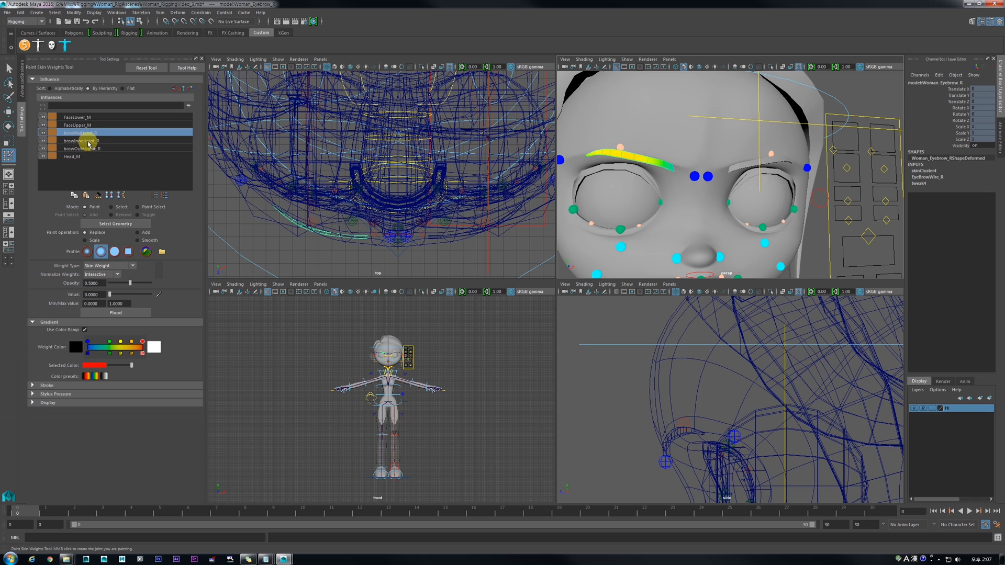
pyautogui.click(88, 141)
pyautogui.click(90, 149)
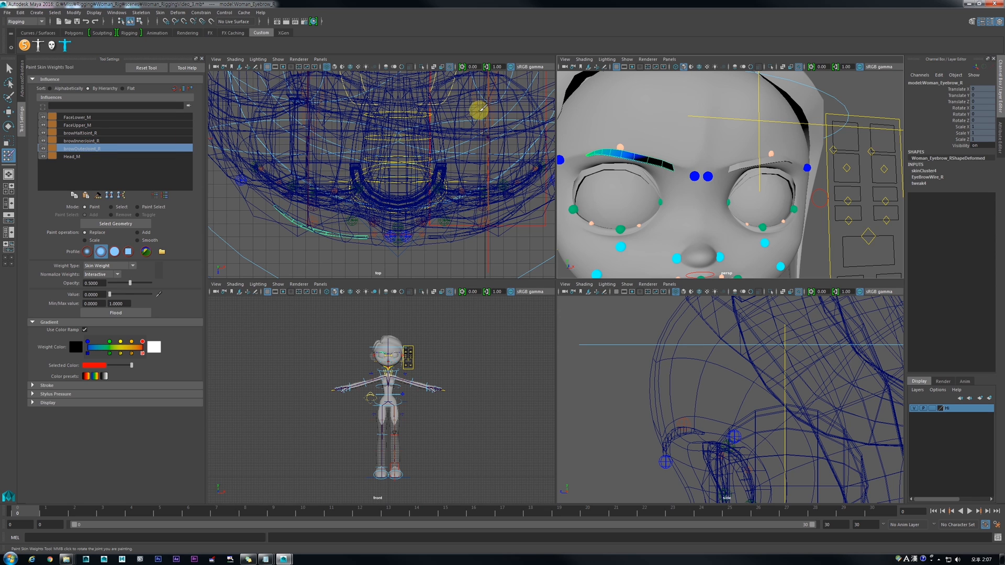
# Step: Set the paint operation to Add at value 0.5631 and paint browOuterJoint_R weight onto the outer end of the right eyebrow
pyautogui.keyDown('alt'); pyautogui.moveTo(654, 144); pyautogui.dragTo(681, 155, button='middle'); pyautogui.keyUp('alt')
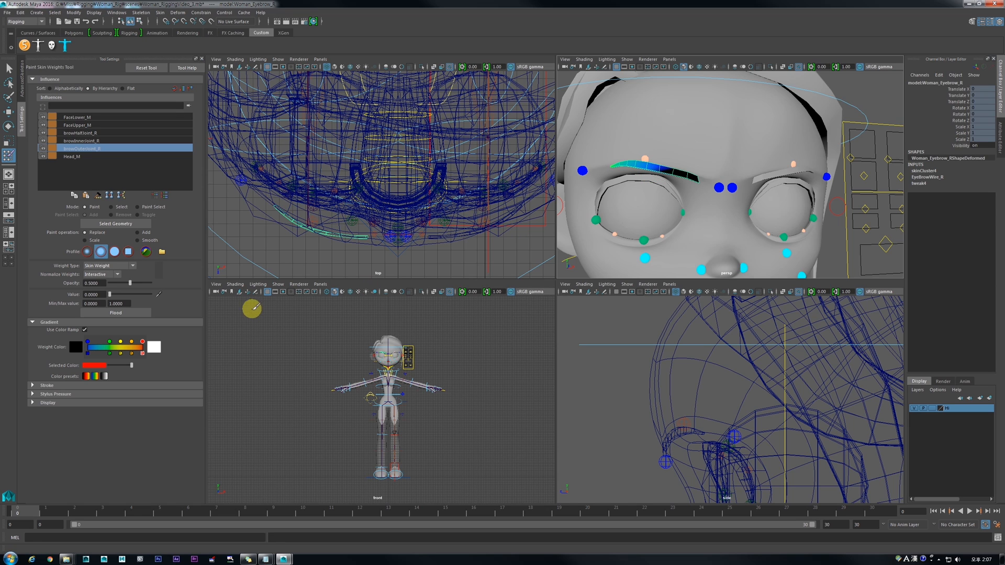
pyautogui.click(137, 232)
pyautogui.scroll(5, 622, 170)
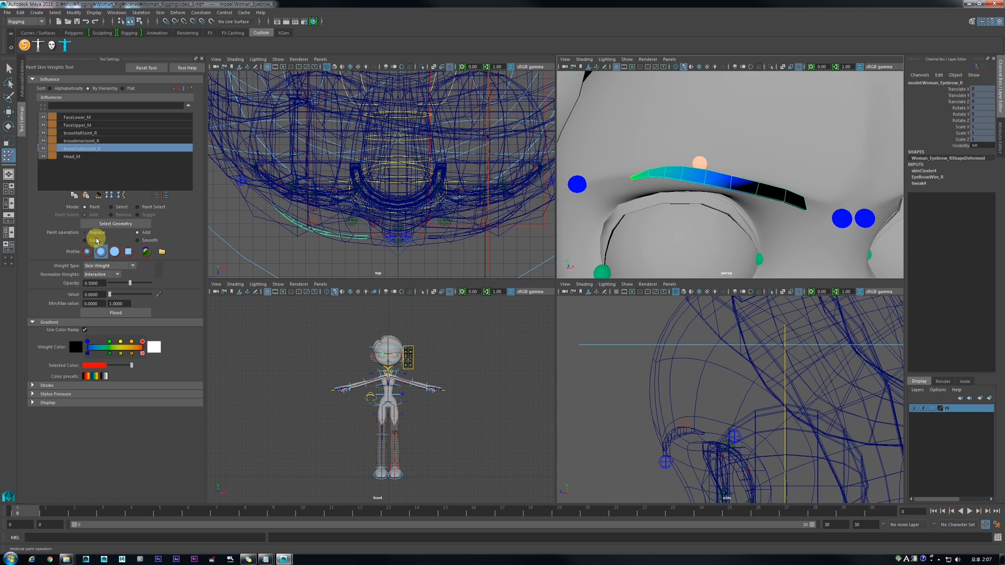
pyautogui.moveTo(110, 294); pyautogui.dragTo(133, 294)
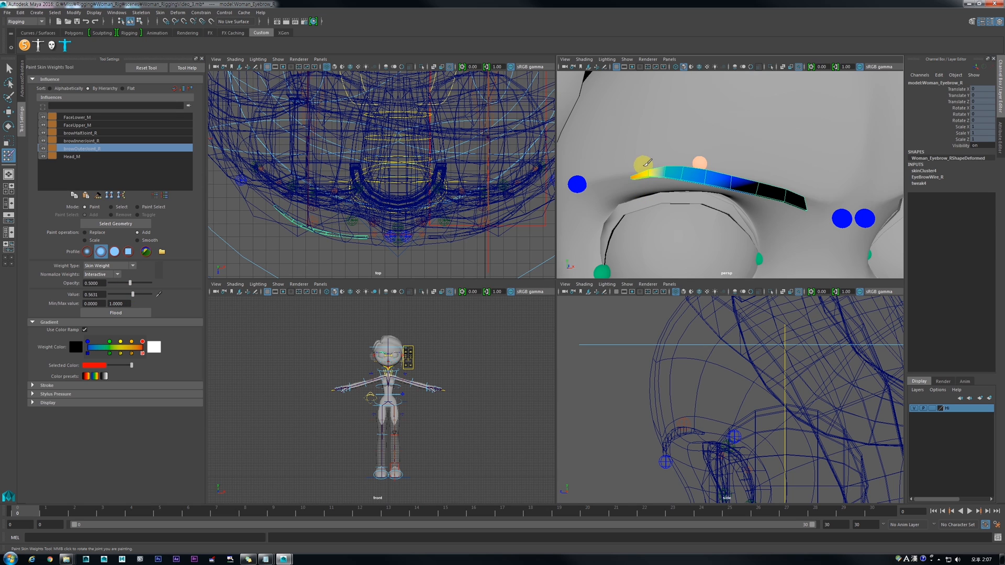
pyautogui.click(661, 171)
pyautogui.click(803, 214)
# Step: Try adding FaceUpper_M weight along the inner part of the right eyebrow, and undo the stroke
pyautogui.click(96, 133)
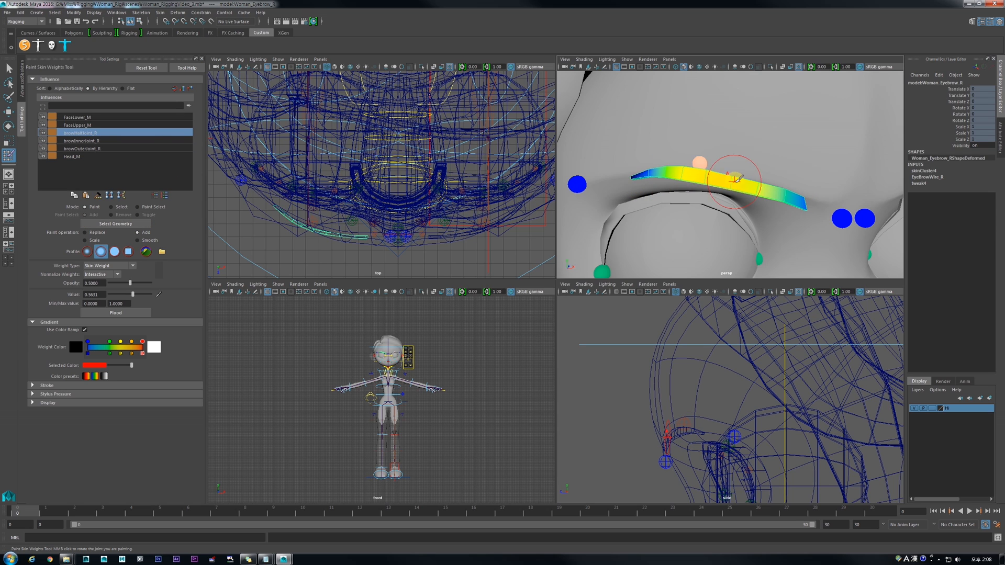
pyautogui.click(112, 125)
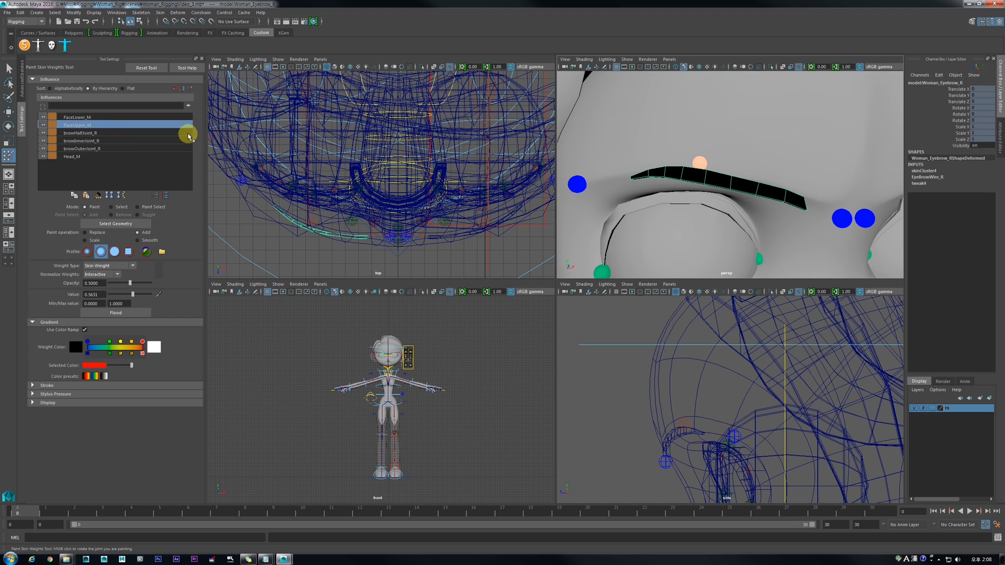
pyautogui.moveTo(801, 175)
pyautogui.mouseDown()
pyautogui.moveTo(783, 200)
pyautogui.moveTo(768, 181)
pyautogui.mouseUp()
pyautogui.hotkey('ctrl', 'z')
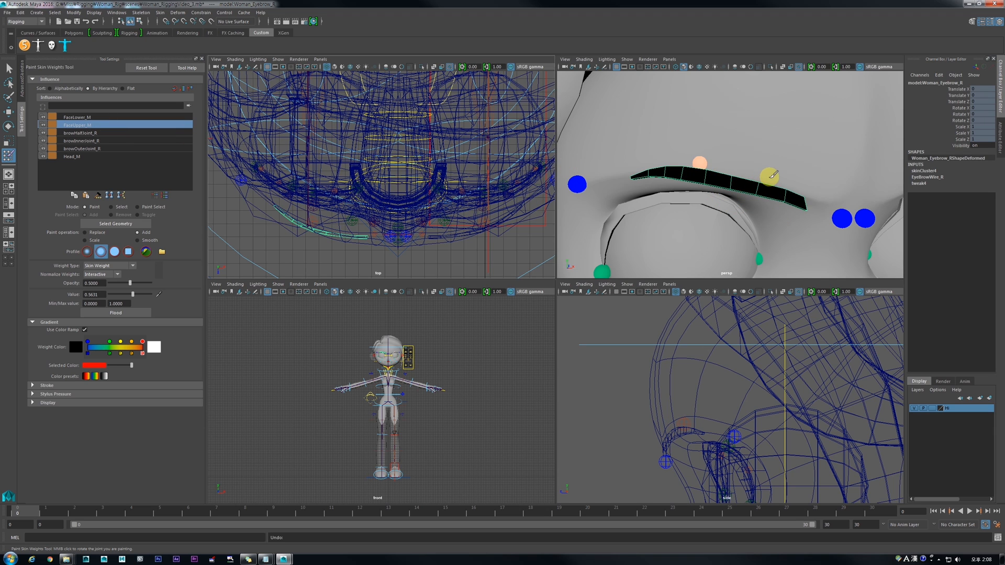
# Step: Leave weight painting, select both brow controls and reset their Translate X and Translate Y to 0
pyautogui.scroll(-4, 769, 177)
pyautogui.keyDown('alt'); pyautogui.moveTo(805, 198); pyautogui.dragTo(726, 181, button='middle'); pyautogui.keyUp('alt')
pyautogui.scroll(1, 729, 201)
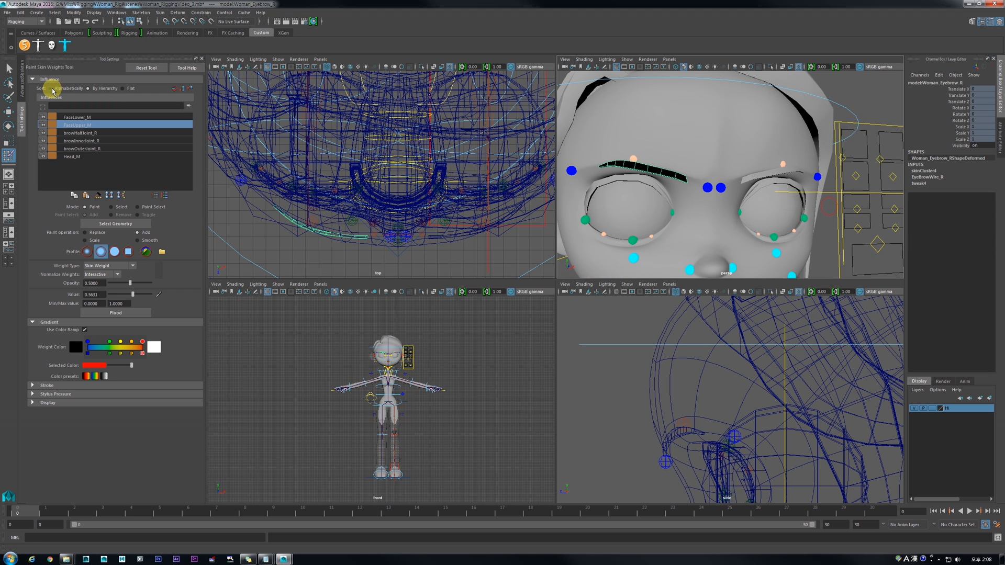
pyautogui.click(24, 95)
pyautogui.scroll(-3, 836, 189)
pyautogui.press('w')
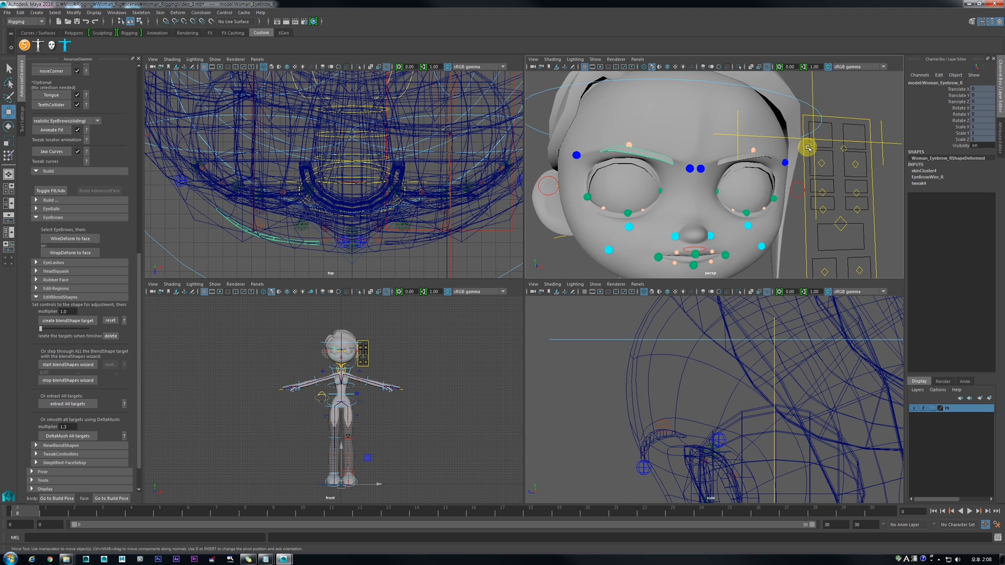
pyautogui.click(808, 148)
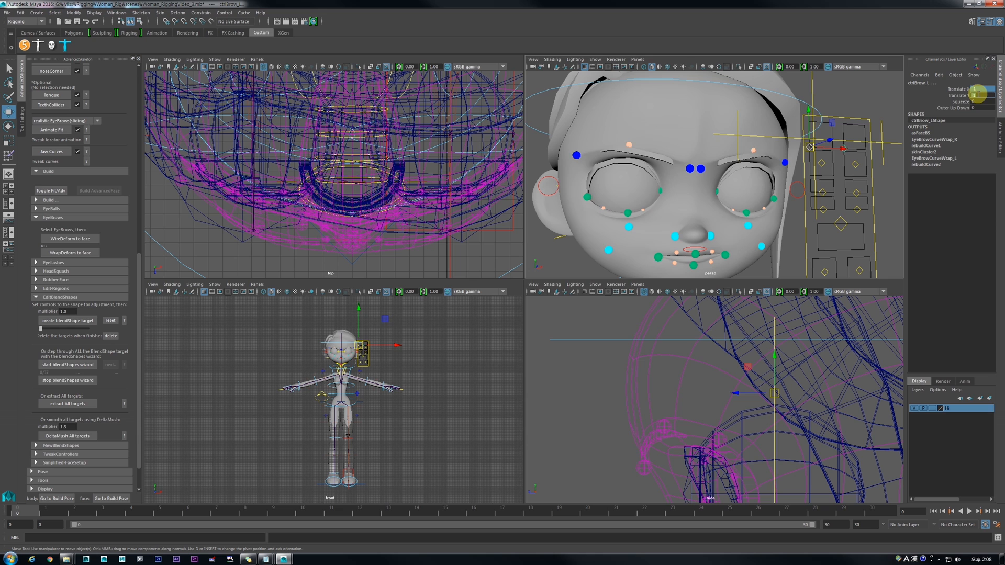
pyautogui.write('0')
pyautogui.press('Return')
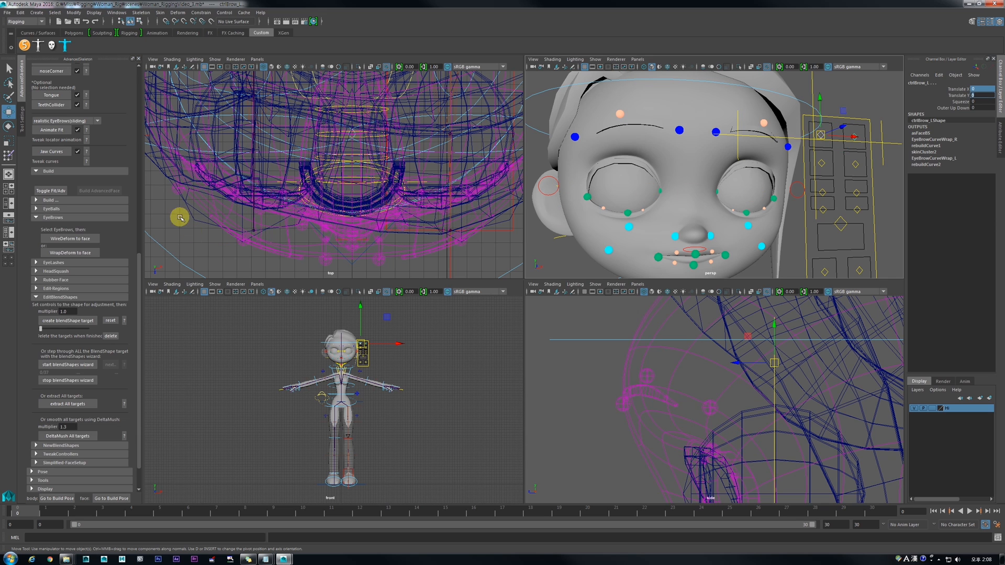
# Step: Select the eyelash mesh and attach it to the face with the EyeLashes Attach function
pyautogui.click(35, 217)
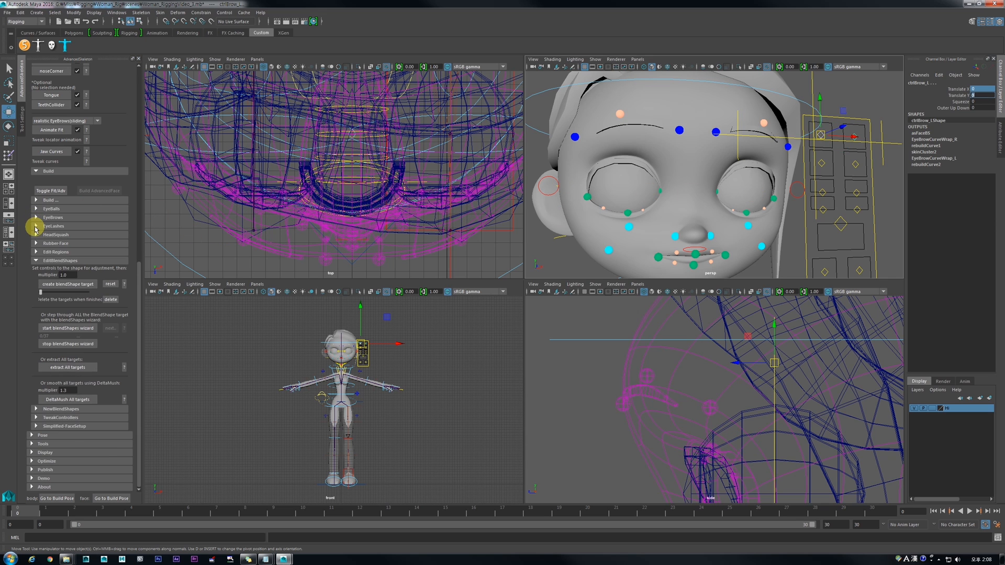
pyautogui.click(36, 226)
pyautogui.scroll(3, 652, 157)
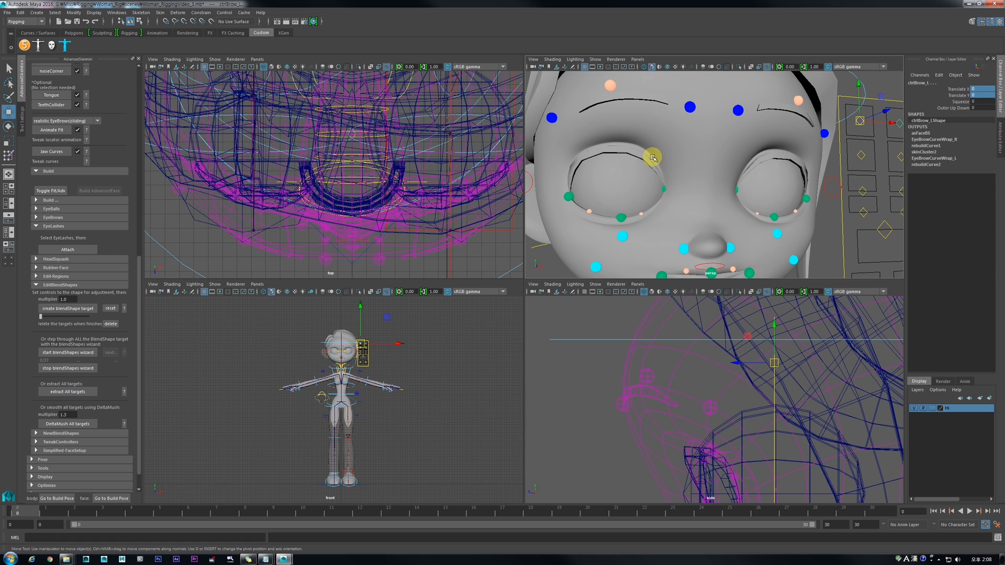
pyautogui.click(645, 157)
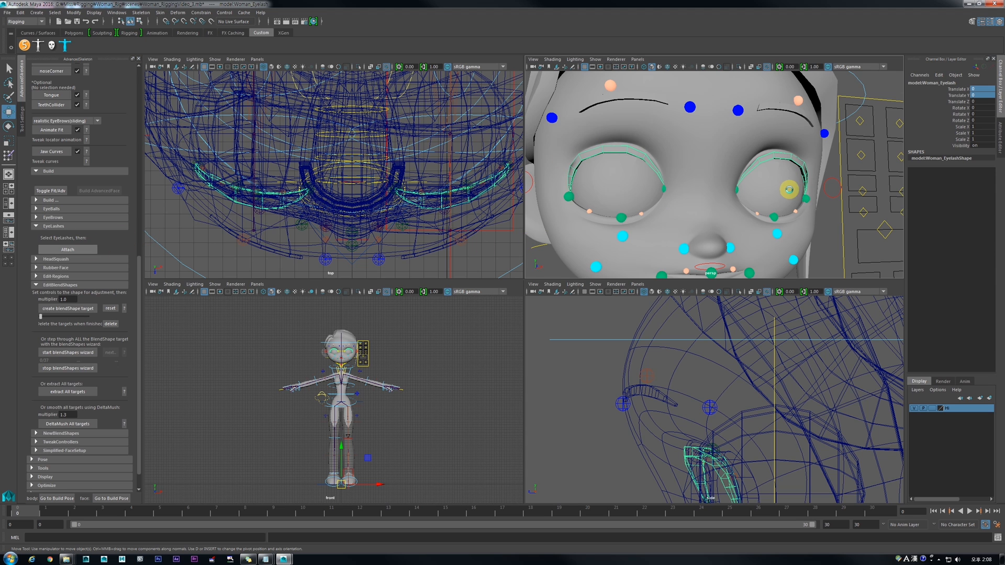
# Step: Lower both eye controls and open the eyelash mesh in the Paint Skin Weights Tool
pyautogui.click(846, 156)
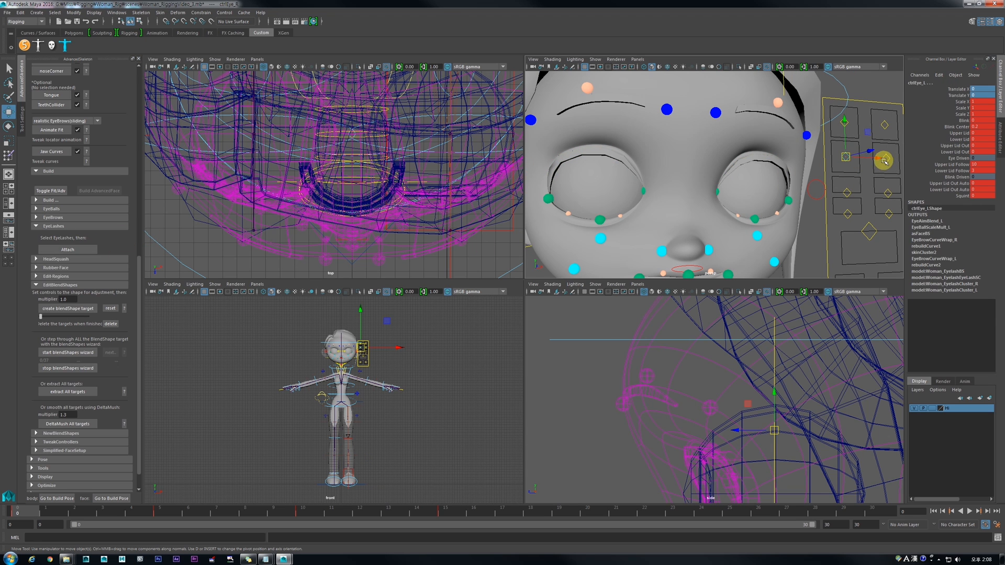
pyautogui.moveTo(848, 157); pyautogui.dragTo(864, 200)
pyautogui.click(591, 173)
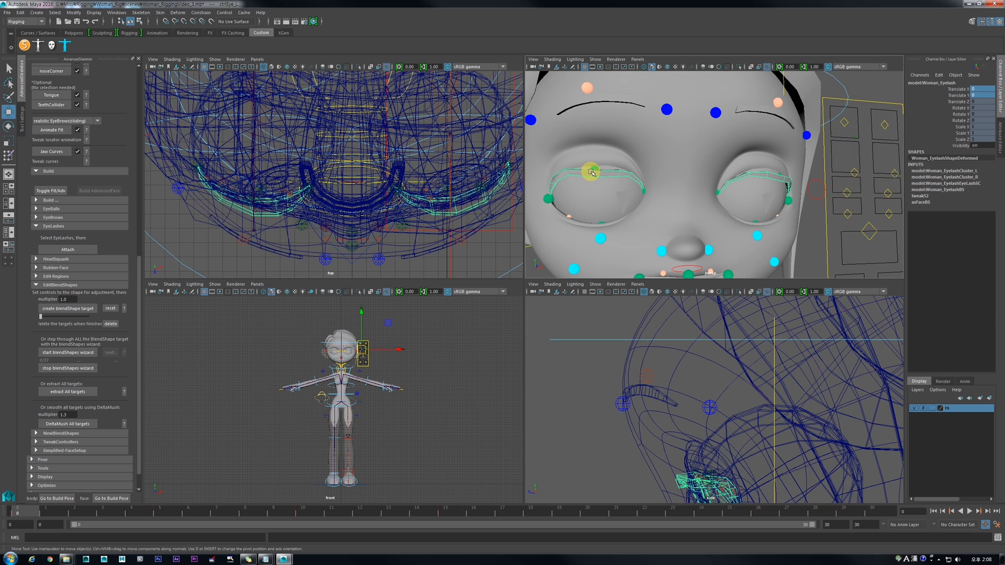
pyautogui.click(9, 156)
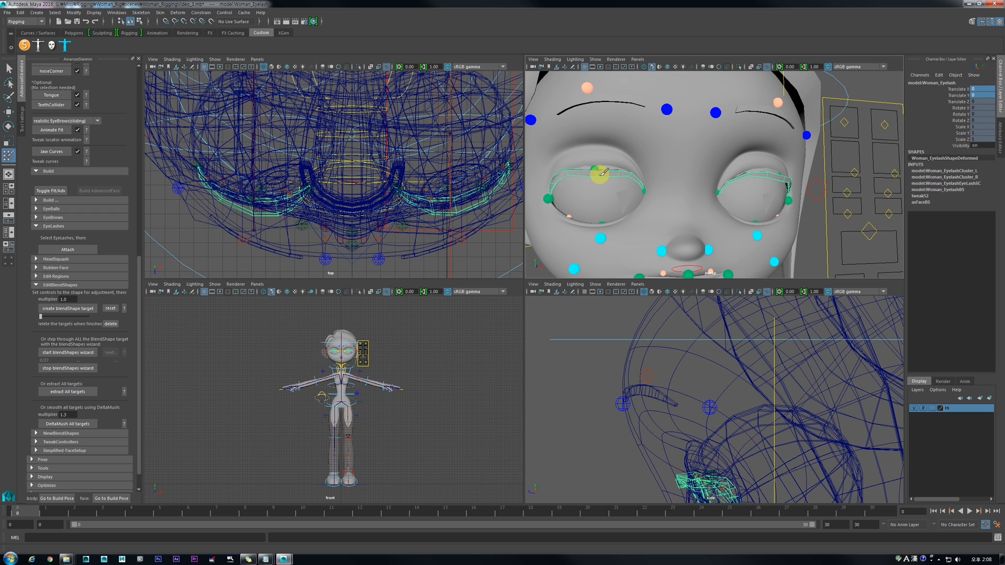
pyautogui.moveTo(584, 178)
pyautogui.mouseDown(button='right')
pyautogui.moveTo(599, 179)
pyautogui.moveTo(585, 172)
pyautogui.moveTo(592, 162)
pyautogui.mouseUp(button='right')
pyautogui.press('w')
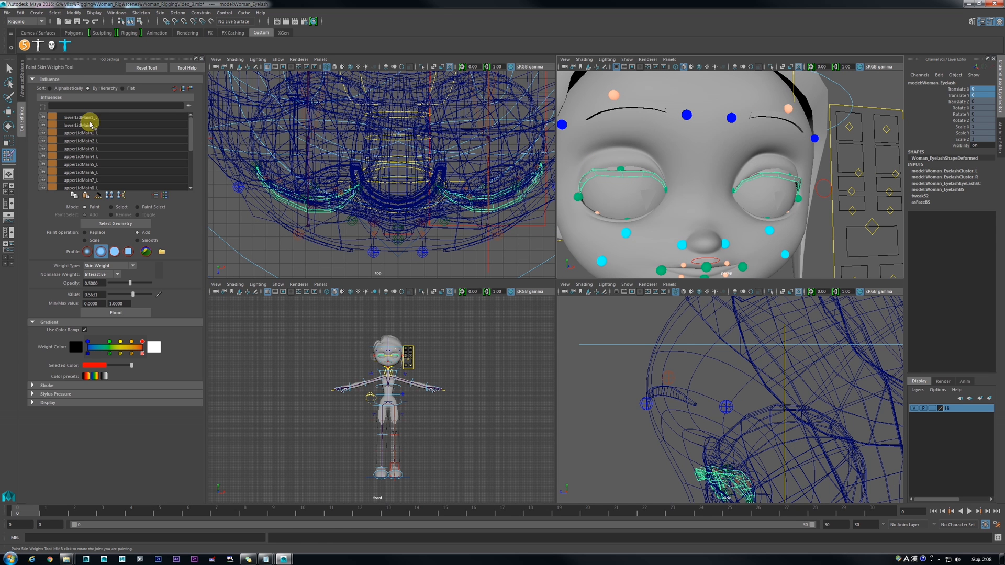
# Step: Examine how the lowerLidMain and upperLidMain influences are weighted along the left and right eyelashes
pyautogui.click(94, 119)
pyautogui.click(95, 148)
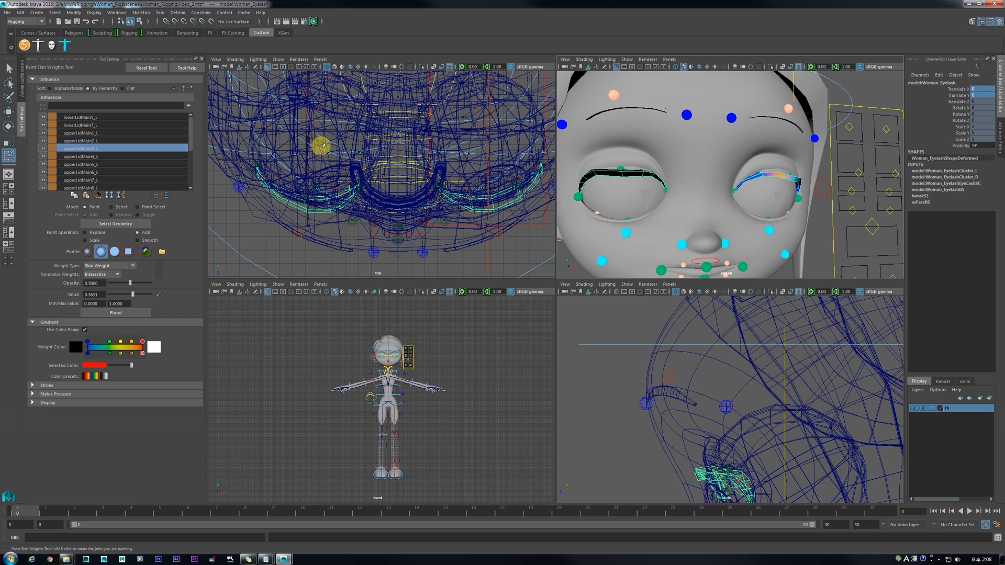
pyautogui.keyDown('alt'); pyautogui.moveTo(760, 185); pyautogui.dragTo(747, 189); pyautogui.keyUp('alt')
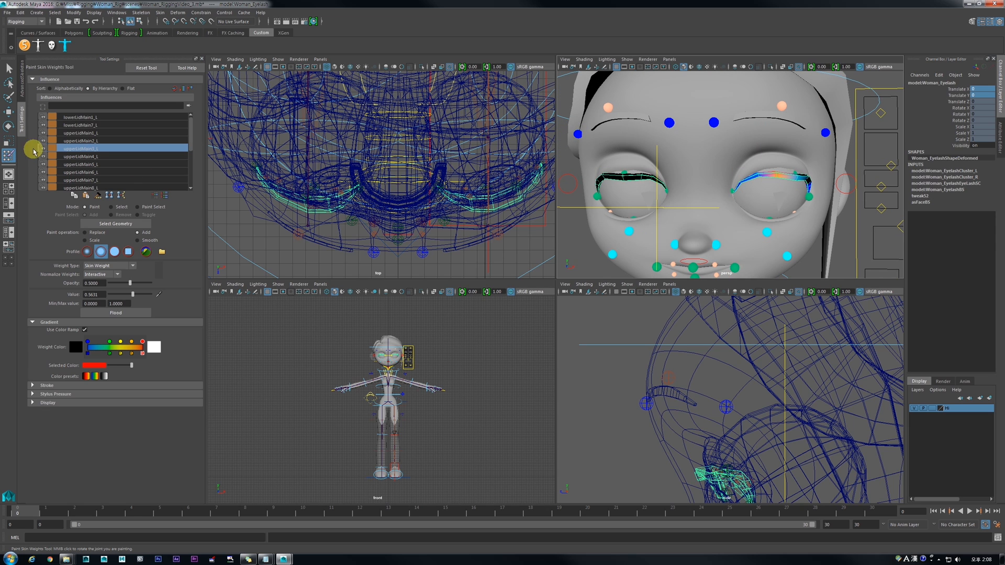
pyautogui.scroll(3, 823, 166)
pyautogui.scroll(-5, 66, 162)
pyautogui.click(83, 165)
pyautogui.keyDown('alt'); pyautogui.moveTo(729, 198); pyautogui.dragTo(578, 162); pyautogui.keyUp('alt')
# Step: Add upperLidMain4_R weight to the middle of the right upper eyelash
pyautogui.click(119, 156)
pyautogui.moveTo(650, 176)
pyautogui.mouseDown()
pyautogui.moveTo(644, 159)
pyautogui.moveTo(648, 175)
pyautogui.mouseUp()
pyautogui.keyDown('alt'); pyautogui.moveTo(649, 174); pyautogui.dragTo(652, 205); pyautogui.keyUp('alt')
pyautogui.moveTo(646, 185)
pyautogui.mouseDown()
pyautogui.moveTo(634, 179)
pyautogui.moveTo(654, 168)
pyautogui.moveTo(649, 148)
pyautogui.moveTo(641, 195)
pyautogui.mouseUp()
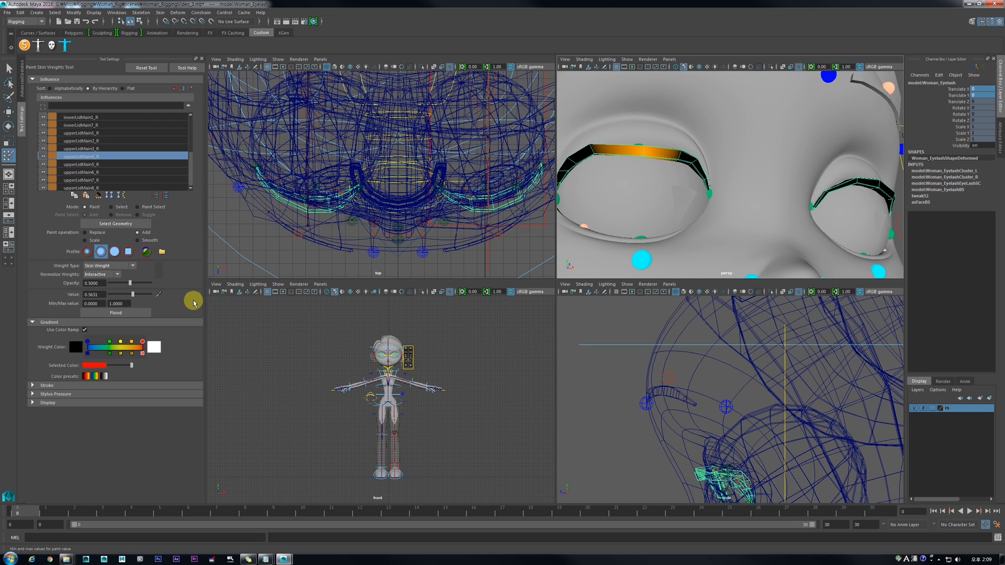
# Step: Try adding upperLidMain5_R weight to the right upper eyelash at value 0.3398, and undo the stroke
pyautogui.click(77, 165)
pyautogui.moveTo(638, 149)
pyautogui.mouseDown()
pyautogui.moveTo(647, 147)
pyautogui.moveTo(649, 203)
pyautogui.moveTo(639, 172)
pyautogui.mouseUp()
pyautogui.click(632, 176)
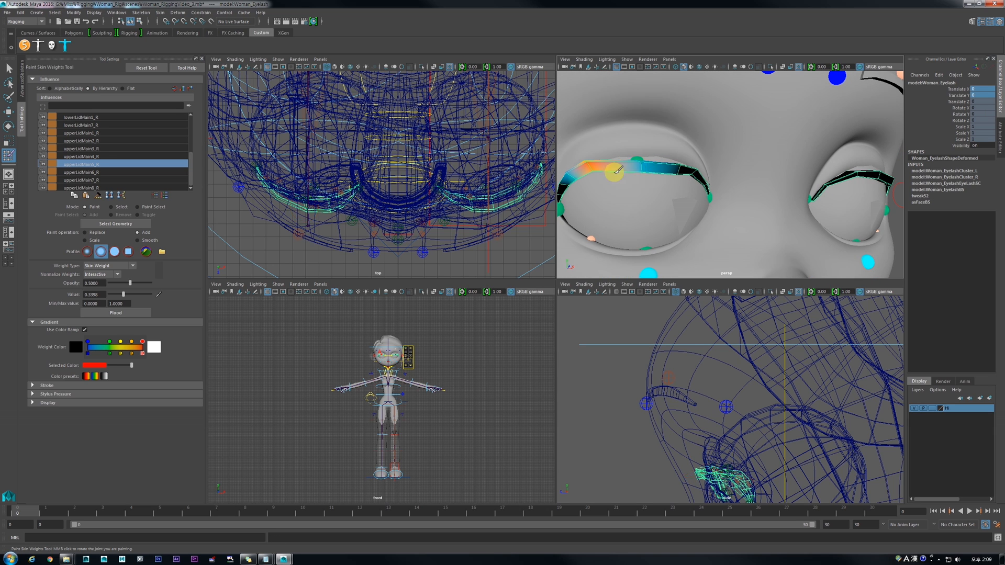
pyautogui.hotkey('ctrl', 'z')
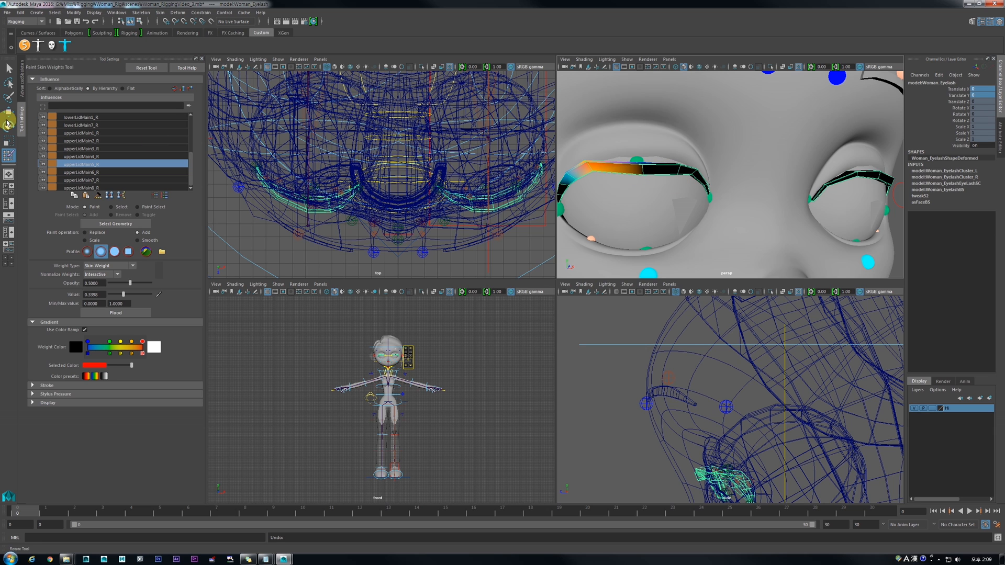
pyautogui.press('w')
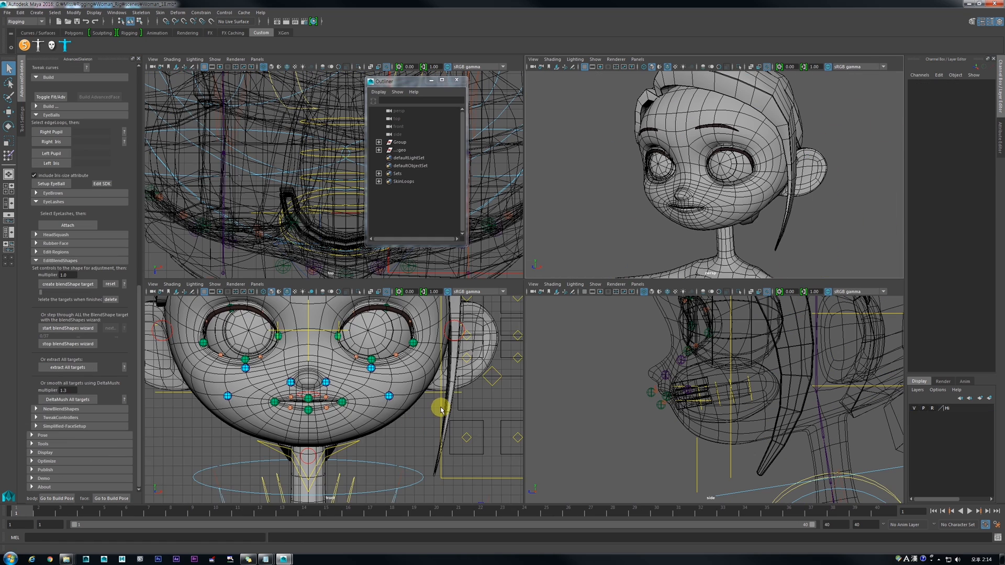
# Step: Select the mouth control in the face control box, try moving it to test the mouth, and undo the move
pyautogui.scroll(-4, 449, 408)
pyautogui.keyDown('alt'); pyautogui.moveTo(458, 422); pyautogui.dragTo(458, 425, button='middle'); pyautogui.keyUp('alt')
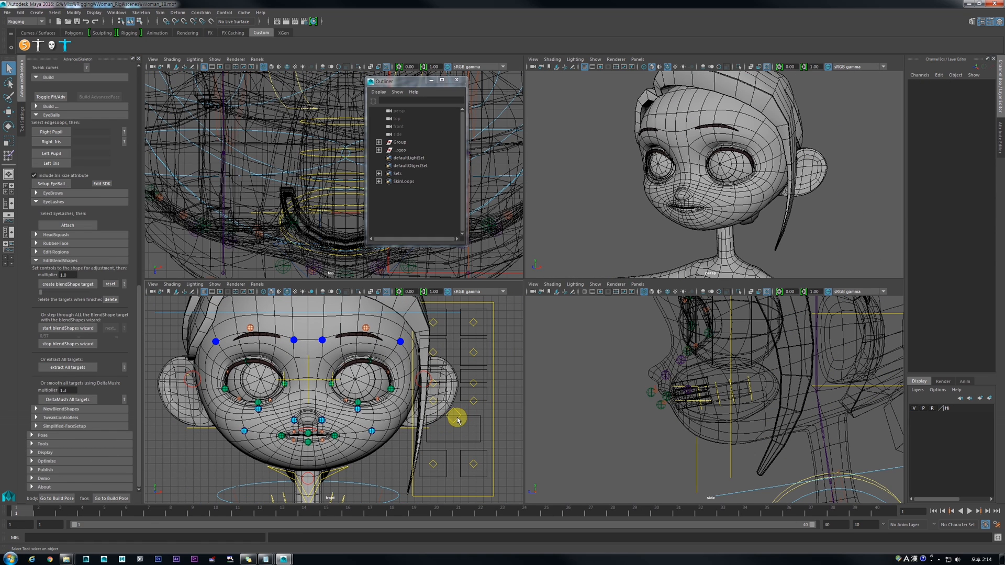
pyautogui.click(457, 420)
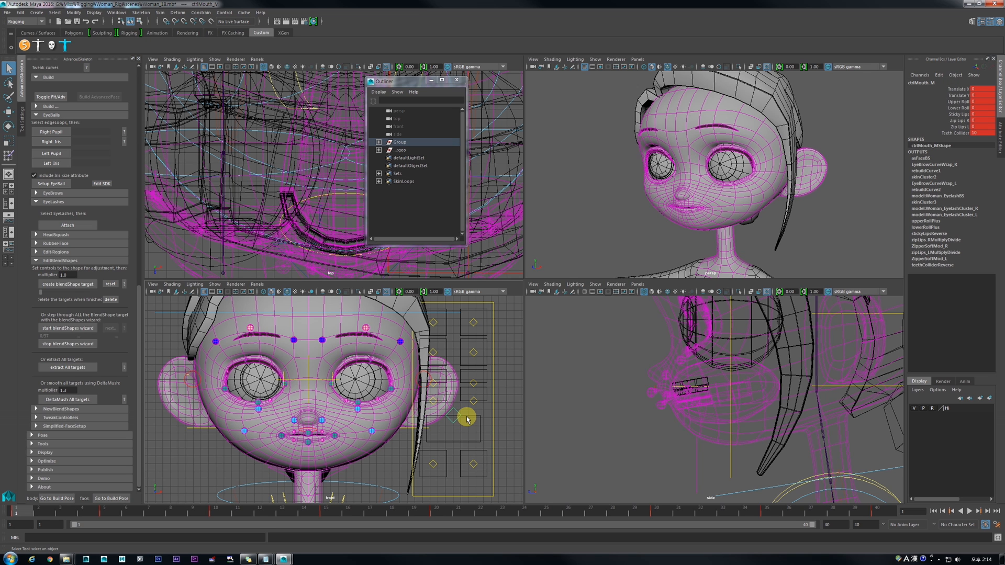
pyautogui.press('w')
pyautogui.moveTo(454, 417); pyautogui.dragTo(454, 417)
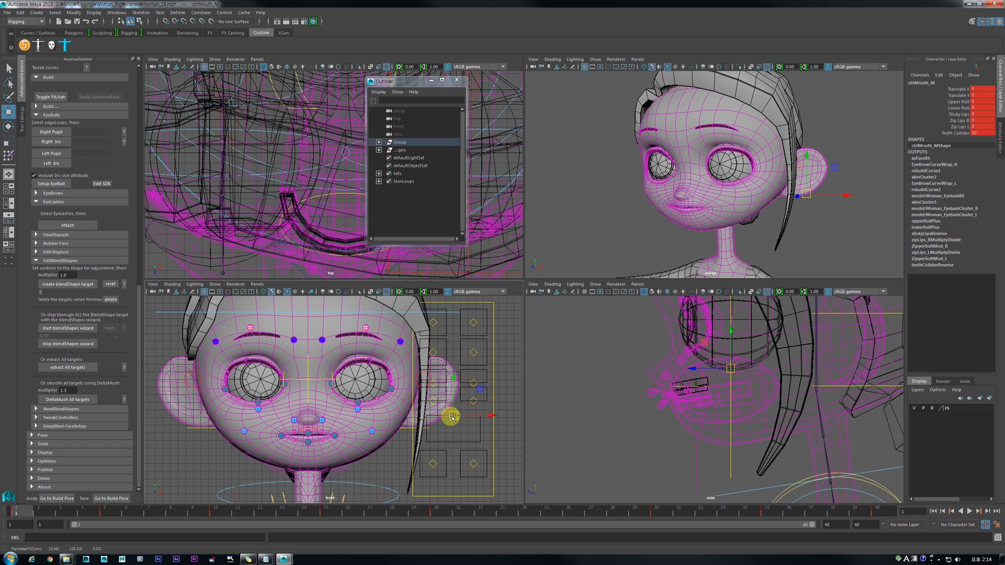
pyautogui.hotkey('ctrl', 'z')
# Step: Show NURBS curves in the perspective view and move the face control box sideways, farther from the head
pyautogui.click(595, 59)
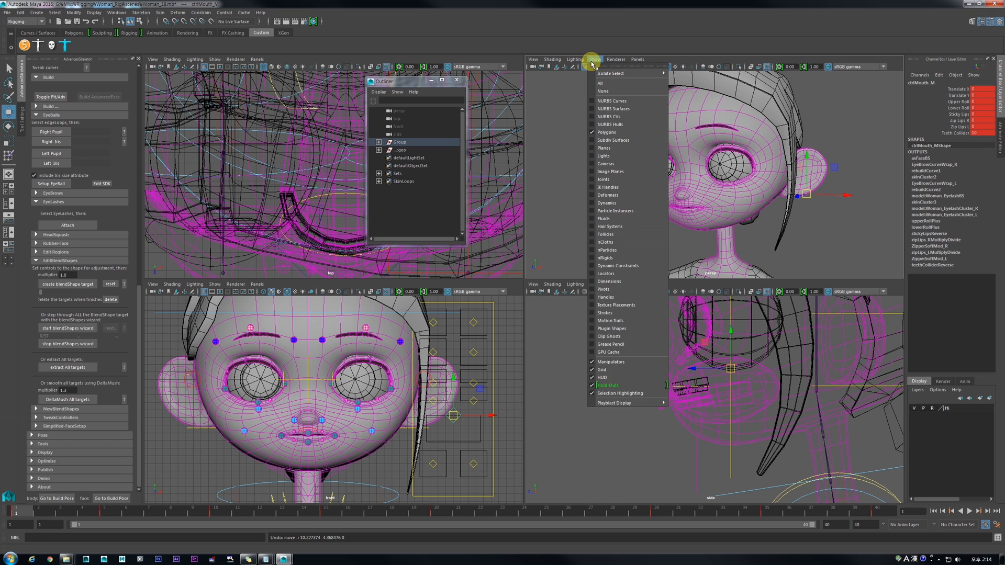
pyautogui.click(615, 101)
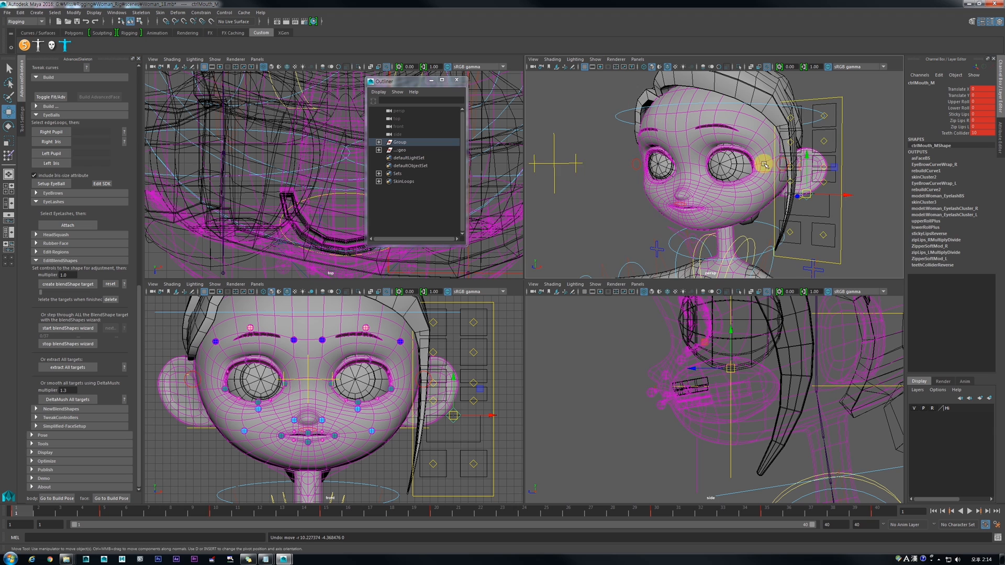
pyautogui.click(842, 167)
pyautogui.moveTo(849, 168); pyautogui.dragTo(887, 173)
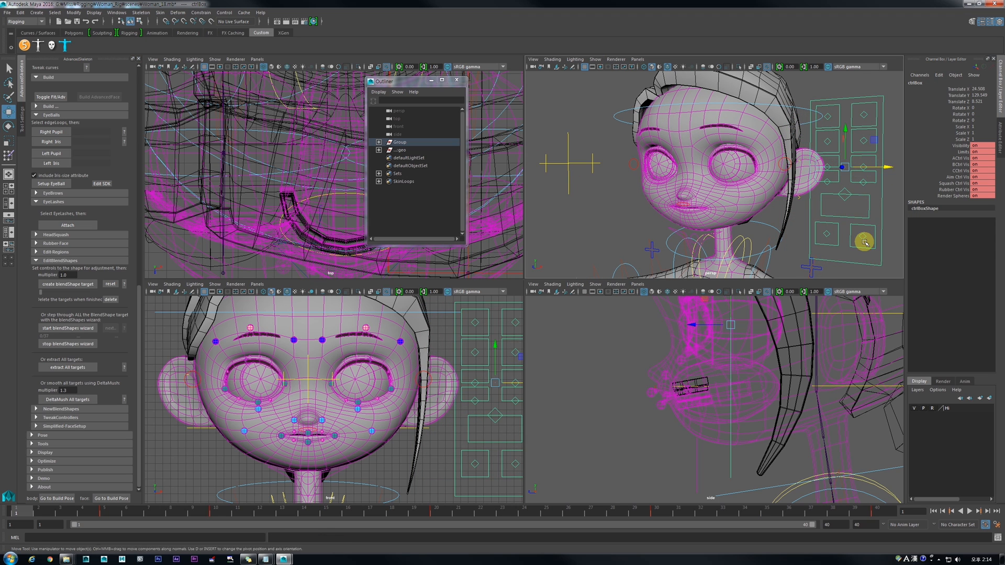
# Step: Test-move the mouth corner controls, undoing each move, and turn off the wireframe overlay in the perspective view
pyautogui.click(864, 242)
pyautogui.moveTo(861, 238)
pyautogui.mouseDown()
pyautogui.moveTo(877, 227)
pyautogui.moveTo(868, 236)
pyautogui.moveTo(859, 222)
pyautogui.mouseUp()
pyautogui.hotkey('ctrl', 'z')
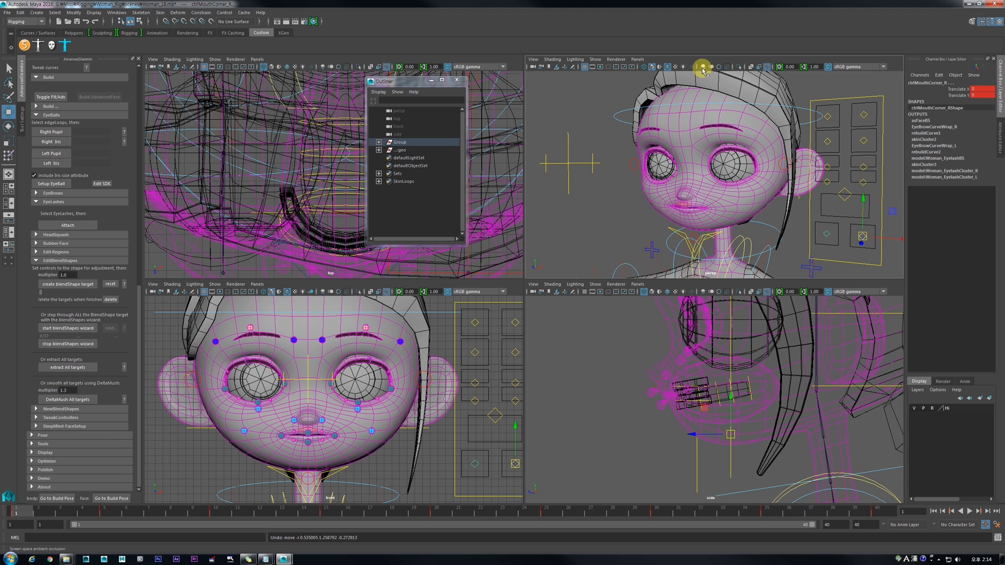
pyautogui.click(667, 66)
pyautogui.moveTo(858, 233)
pyautogui.mouseDown()
pyautogui.moveTo(868, 258)
pyautogui.moveTo(864, 231)
pyautogui.mouseUp()
pyautogui.hotkey('ctrl', 'z')
# Step: Try pulling both eye controls down to close the eyelids, undo the move, and scrub the timeline back to frame 1
pyautogui.click(854, 145)
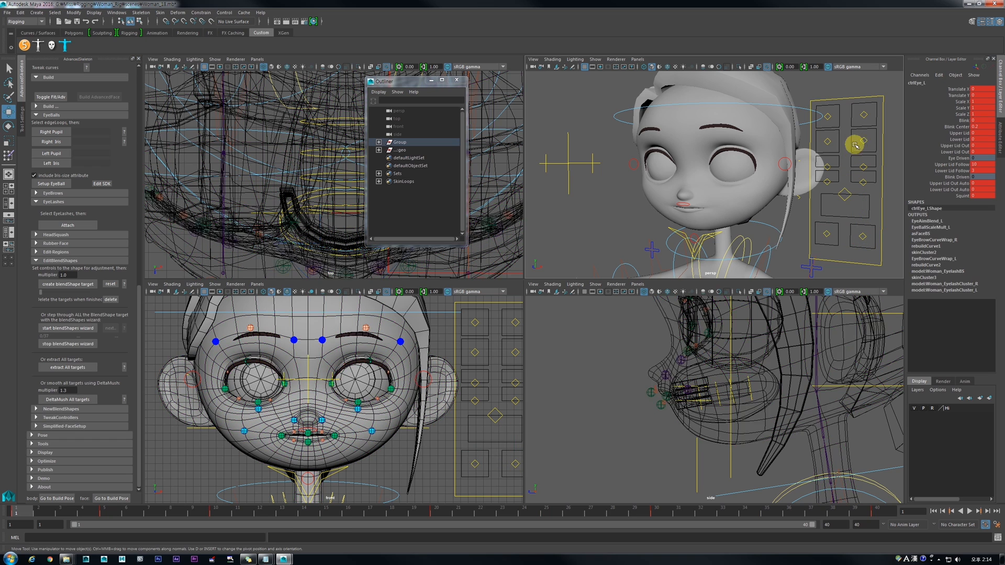
pyautogui.keyDown('shift'); pyautogui.click(825, 142); pyautogui.keyUp('shift')
pyautogui.moveTo(861, 141); pyautogui.dragTo(844, 183)
pyautogui.hotkey('ctrl', 'z')
pyautogui.moveTo(91, 518); pyautogui.dragTo(18, 512)
# Step: Select both brow controls, try moving them to test the eyebrows, and undo the move
pyautogui.click(863, 115)
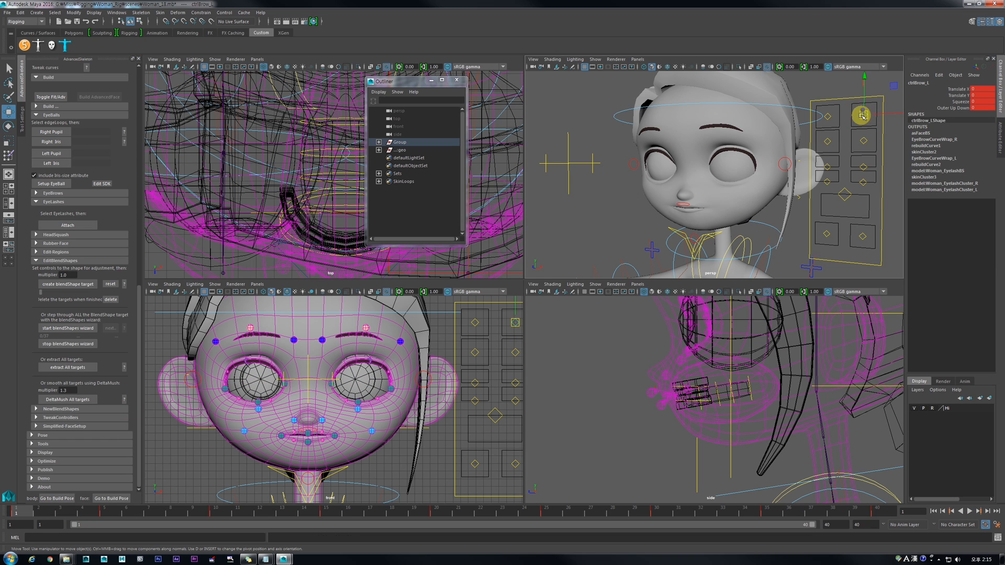
pyautogui.keyDown('shift'); pyautogui.click(827, 117); pyautogui.keyUp('shift')
pyautogui.moveTo(863, 115)
pyautogui.mouseDown()
pyautogui.moveTo(857, 127)
pyautogui.moveTo(869, 114)
pyautogui.mouseUp()
pyautogui.hotkey('ctrl', 'z')
# Step: Try moving the nose controls to test the nose, undo the move, and scrub the timeline back to its start
pyautogui.click(843, 178)
pyautogui.click(826, 180)
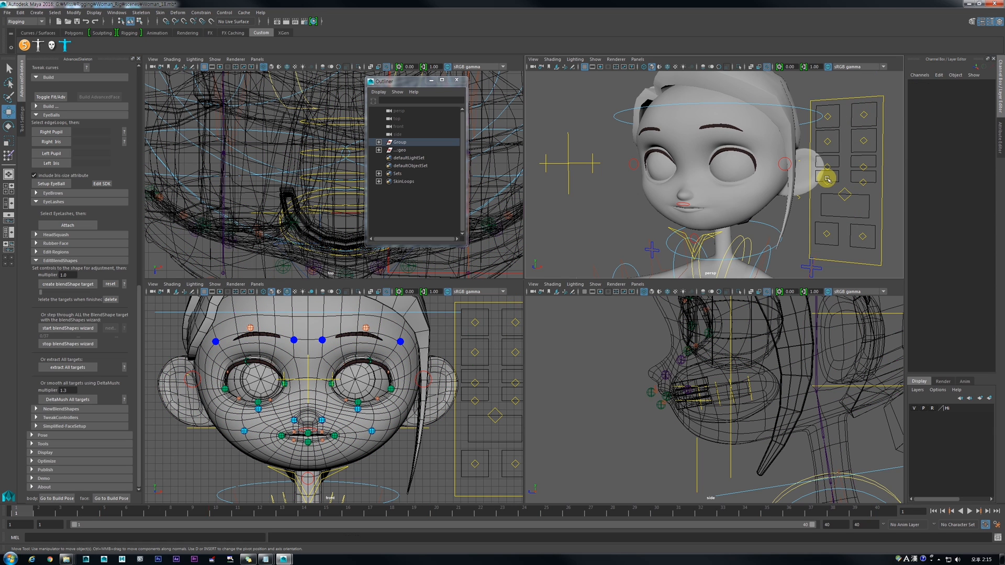
pyautogui.click(826, 182)
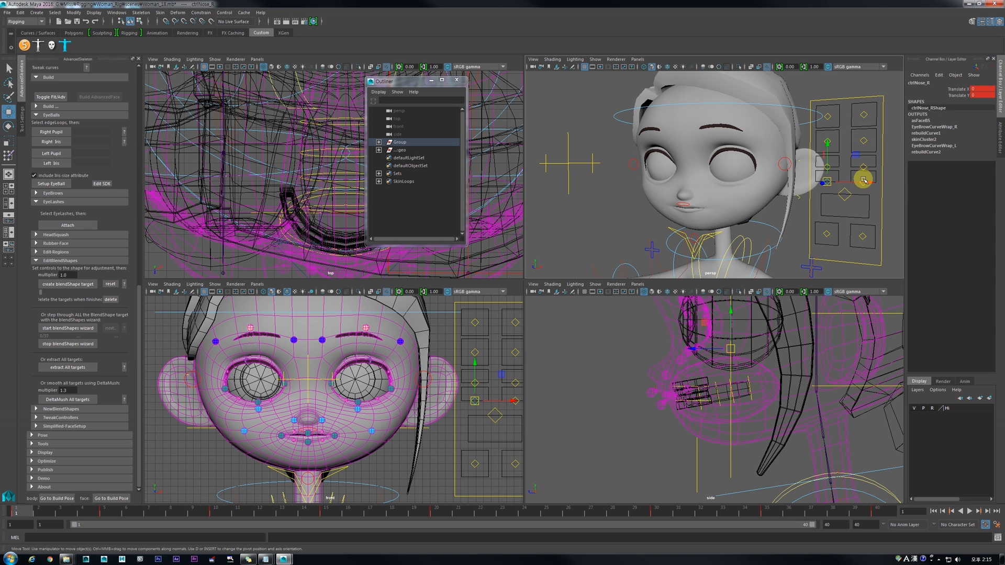
pyautogui.moveTo(830, 181)
pyautogui.mouseDown()
pyautogui.moveTo(832, 171)
pyautogui.moveTo(832, 181)
pyautogui.mouseUp()
pyautogui.hotkey('ctrl', 'z')
pyautogui.moveTo(41, 510); pyautogui.dragTo(2, 508)
pyautogui.keyDown('alt'); pyautogui.moveTo(663, 227); pyautogui.dragTo(729, 222); pyautogui.keyUp('alt')
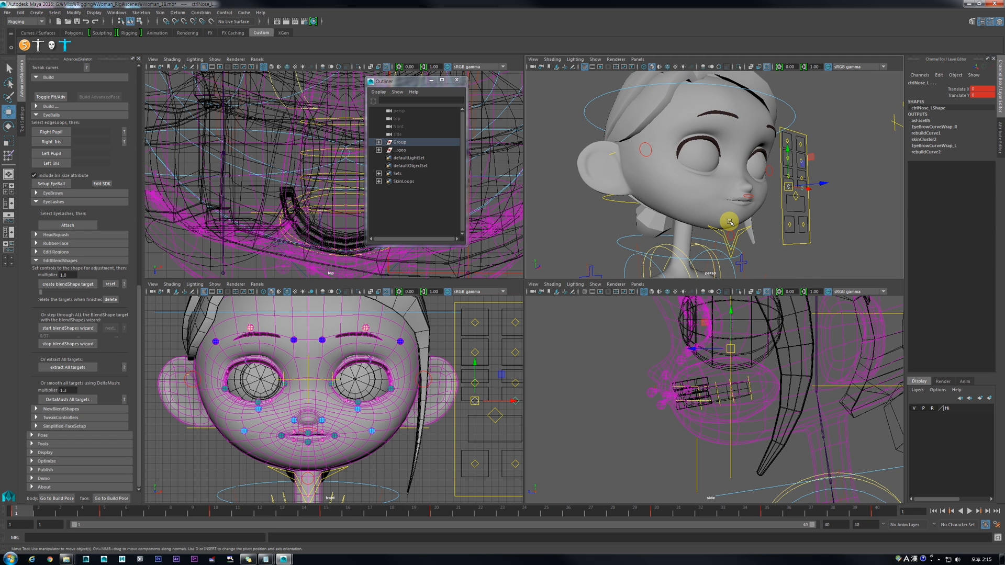